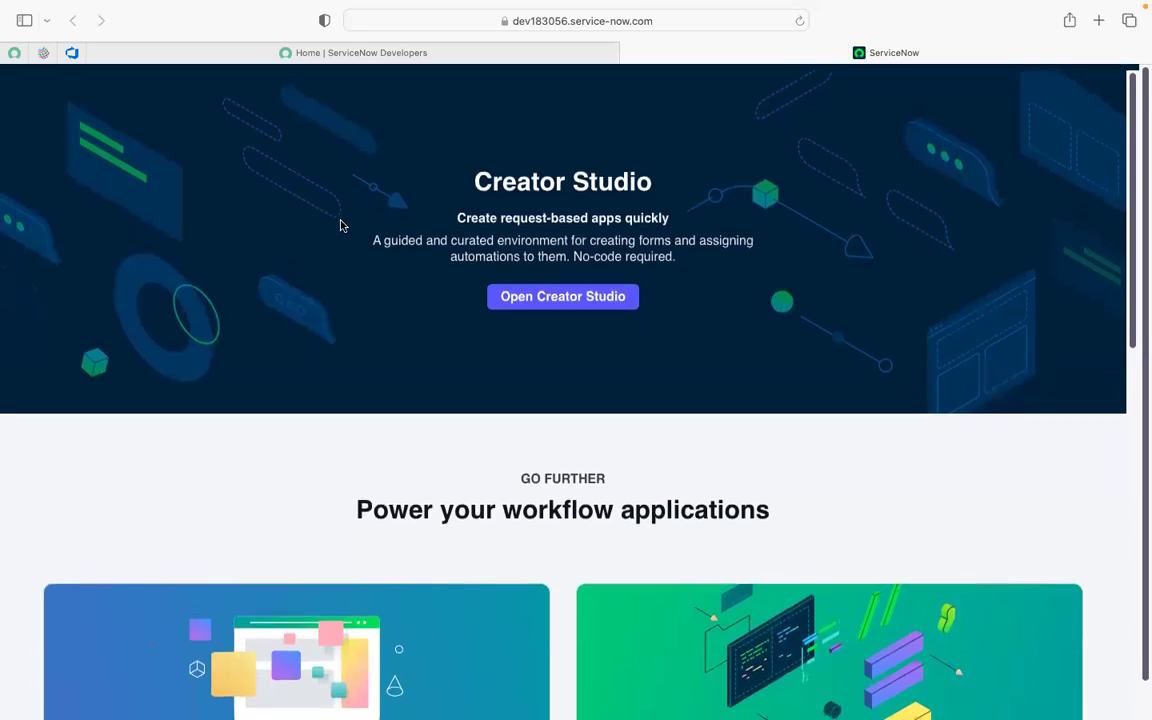
Try reloading the ServiceNow instance home page and look over its content.
scroll(340, 225, "up", 5)
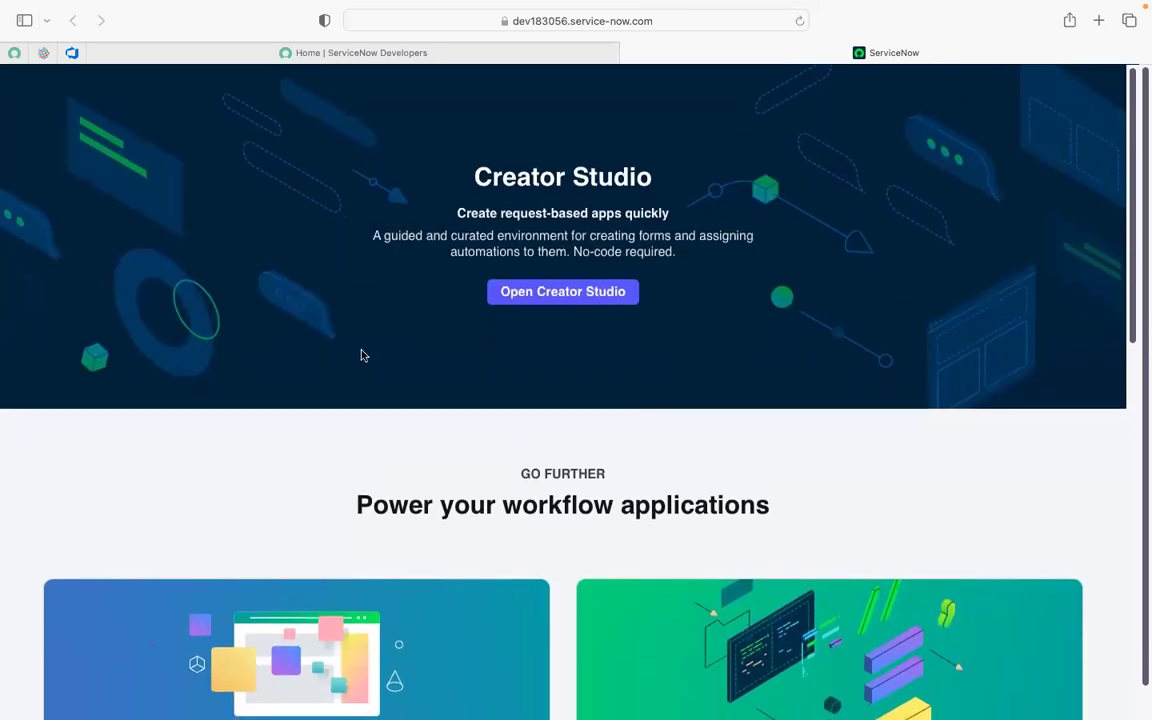
left_click(802, 21)
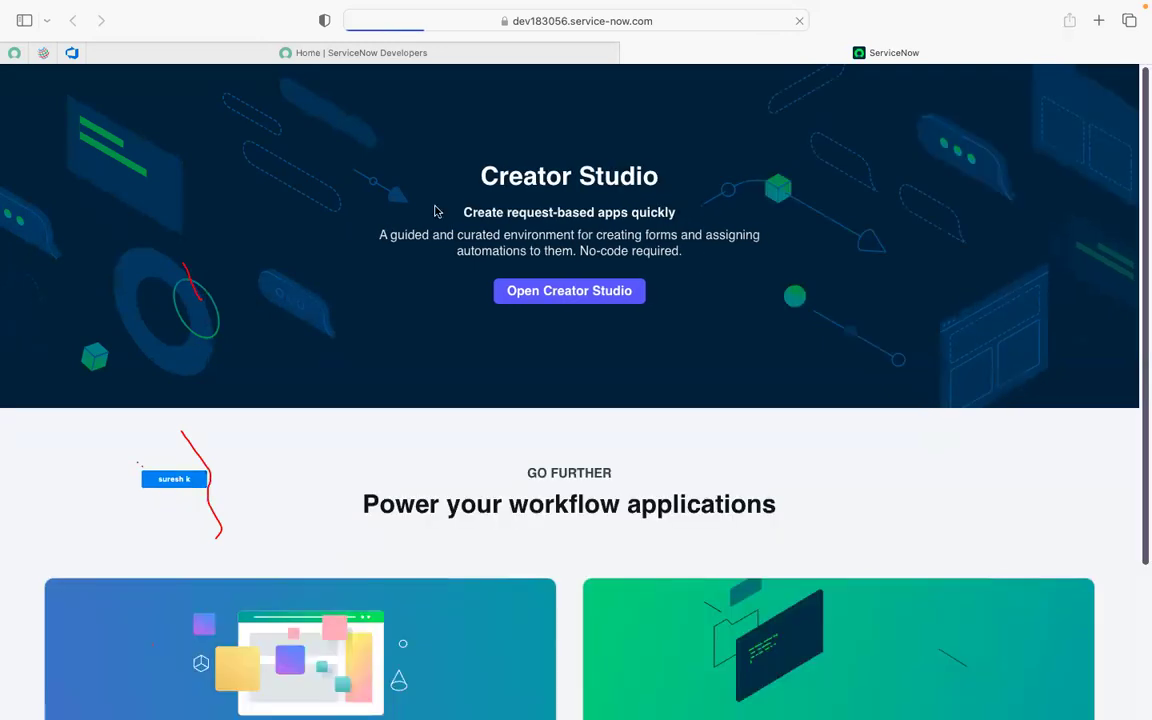
scroll(352, 182, "down", 5)
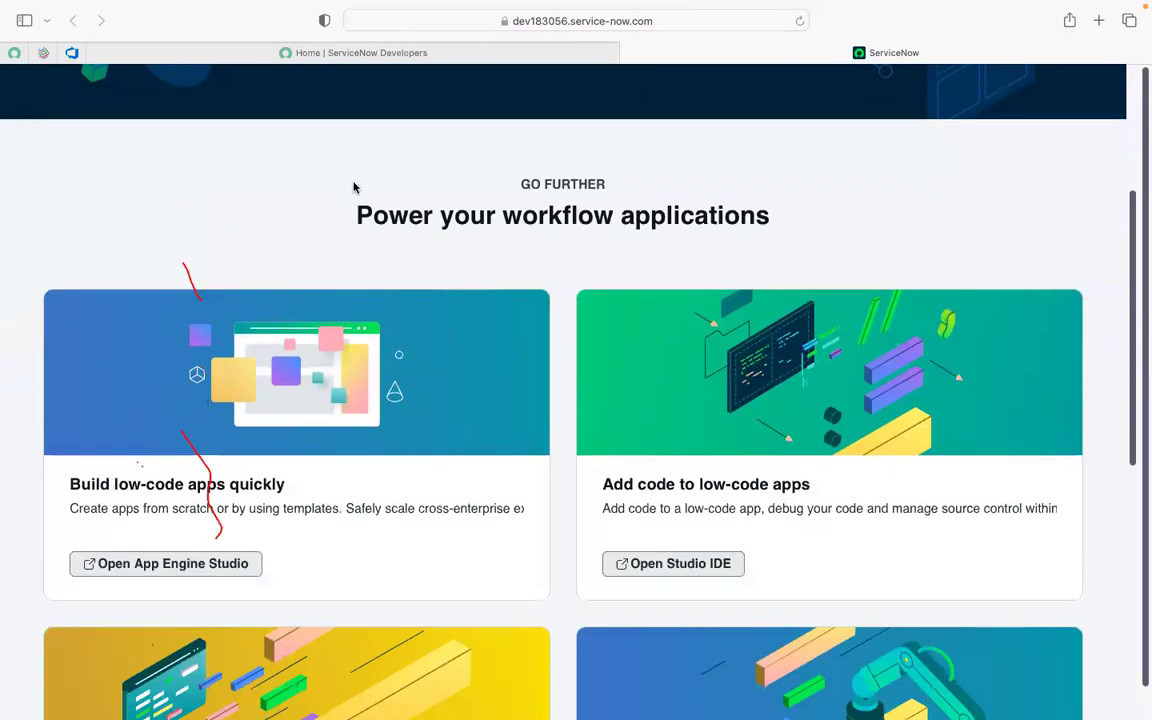
scroll(353, 187, "down", 3)
scroll(355, 178, "up", 6)
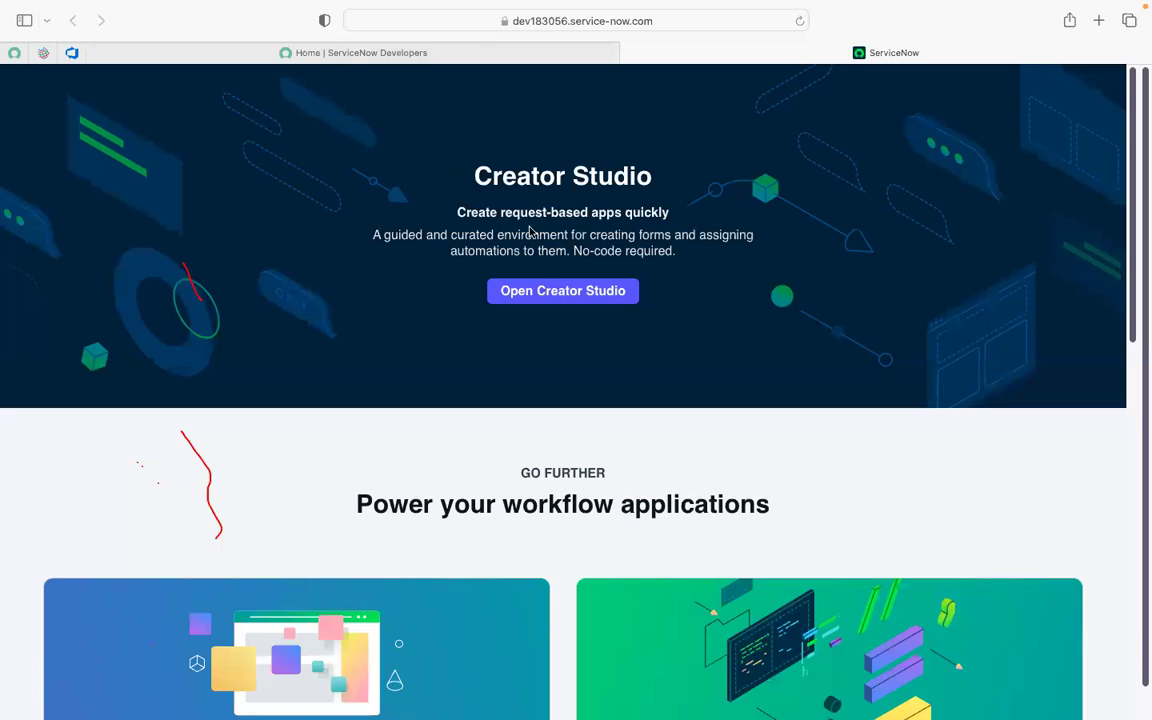
Launch the developer instance again from the ServiceNow Developers home page with Start Building.
left_click(346, 58)
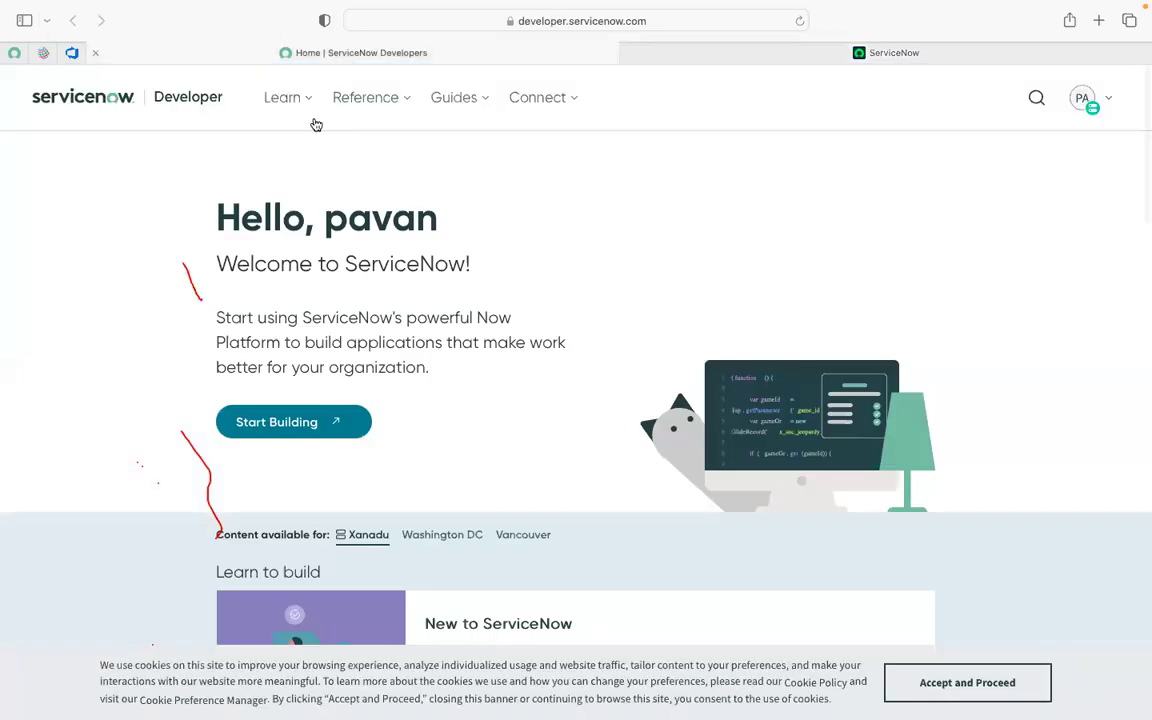
left_click(286, 428)
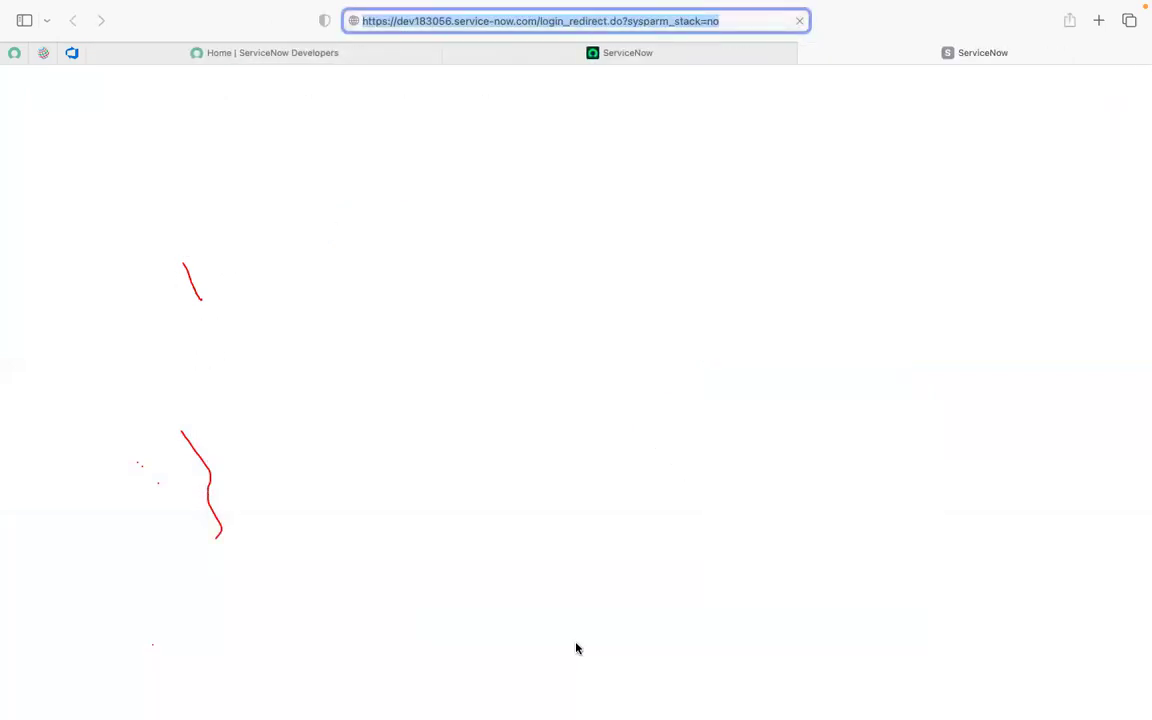
mouse_move(707, 693)
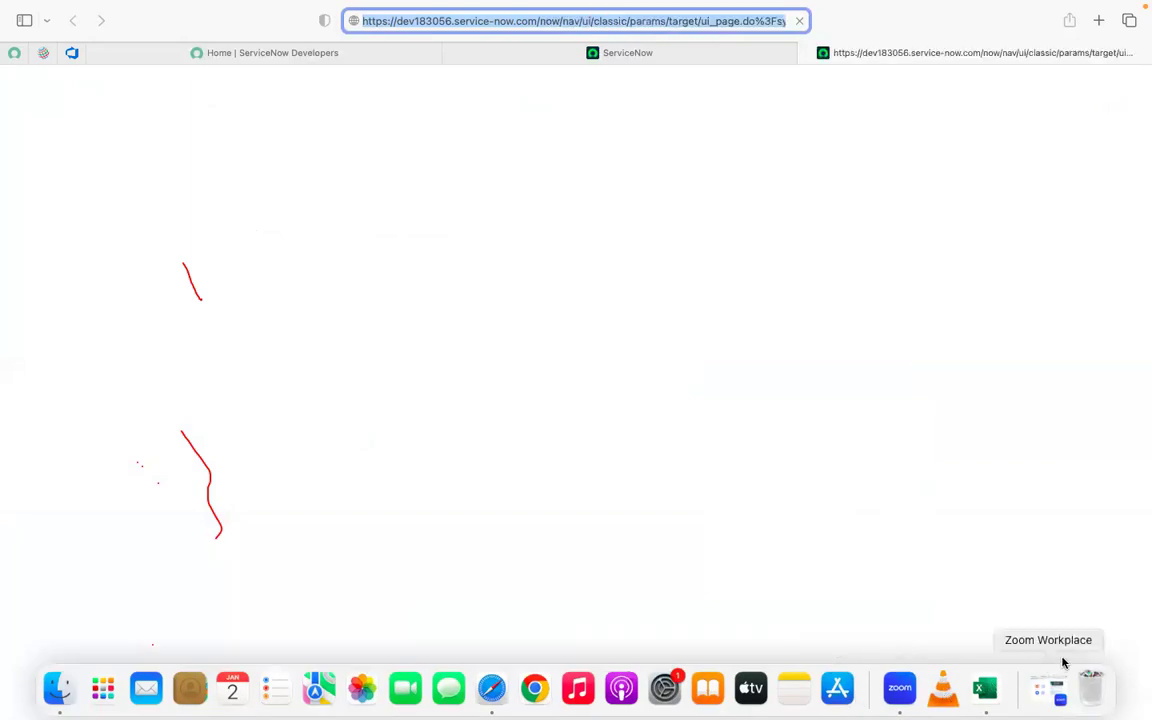
key("ctrl+Left")
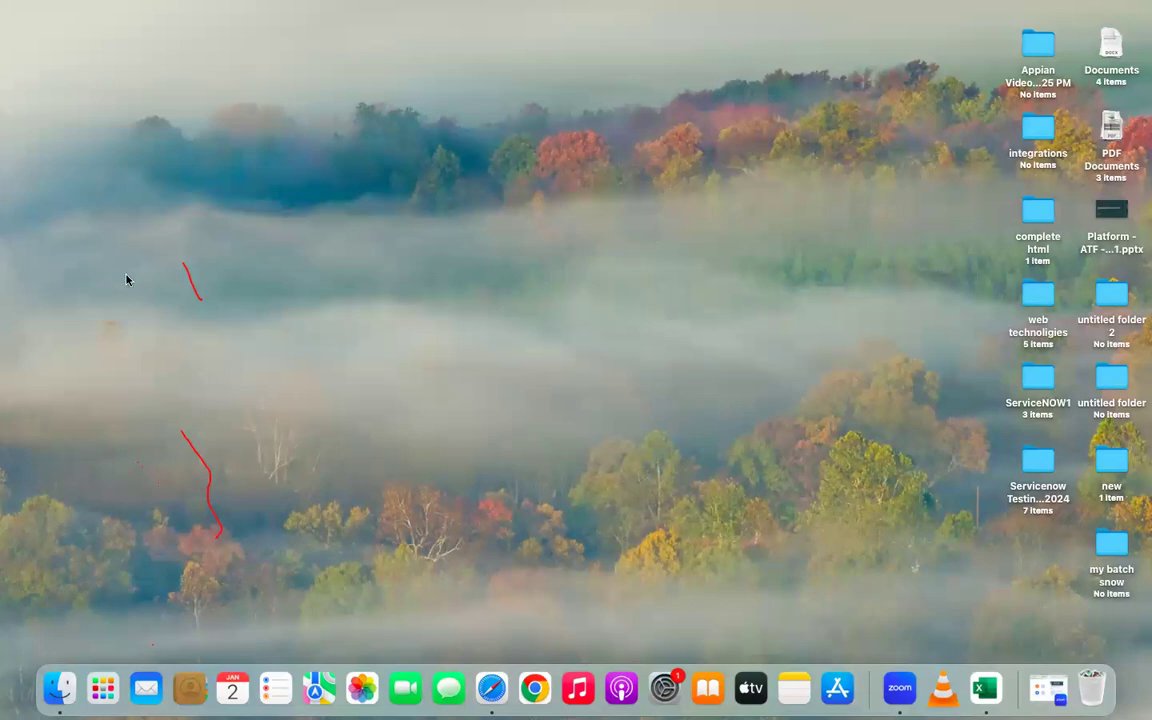
left_click(451, 111)
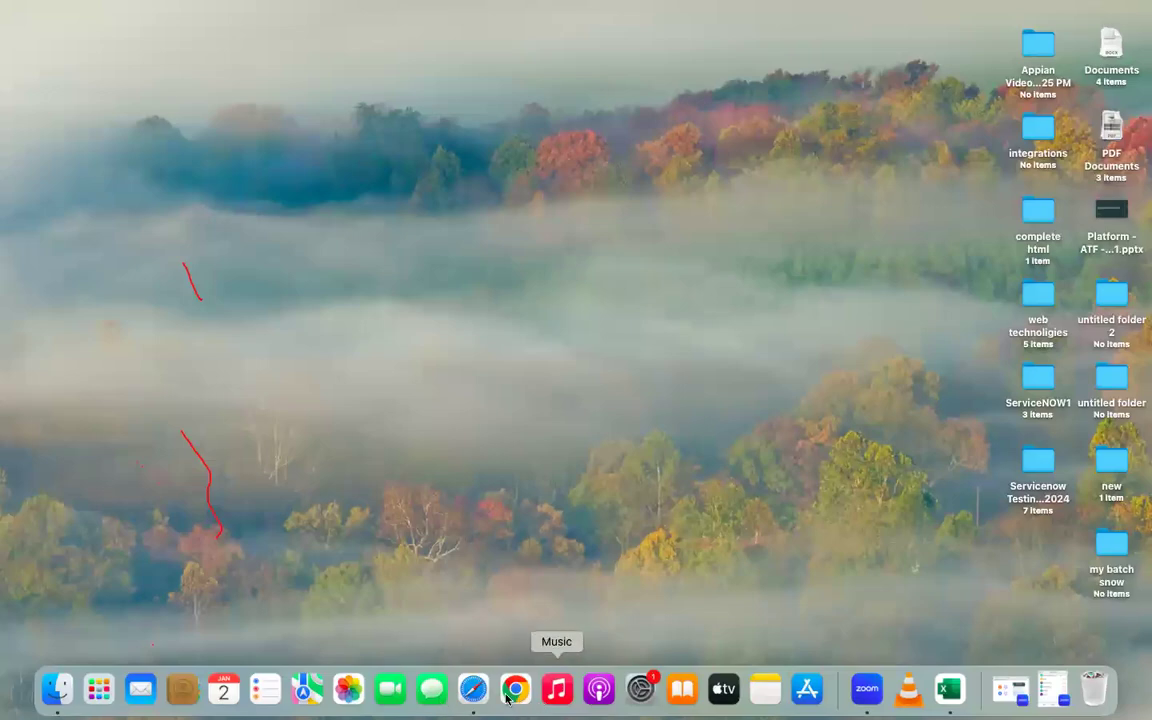
left_click(473, 690)
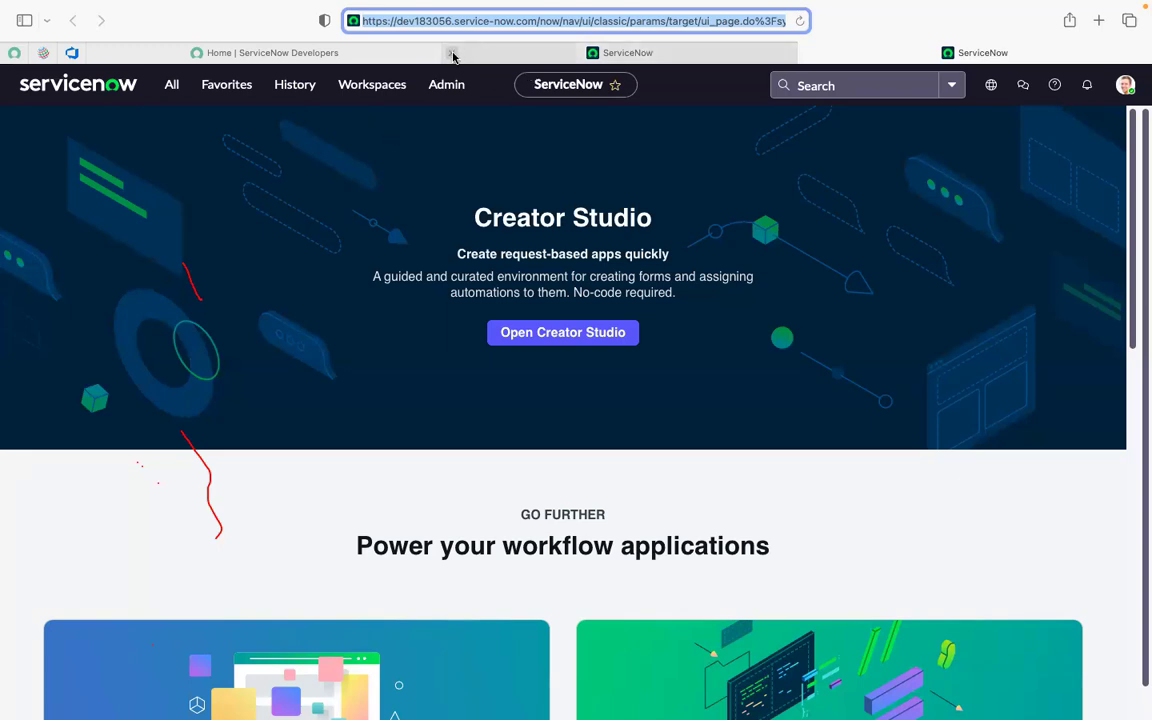
Close the older ServiceNow instance page and keep the newly launched one.
left_click(452, 55)
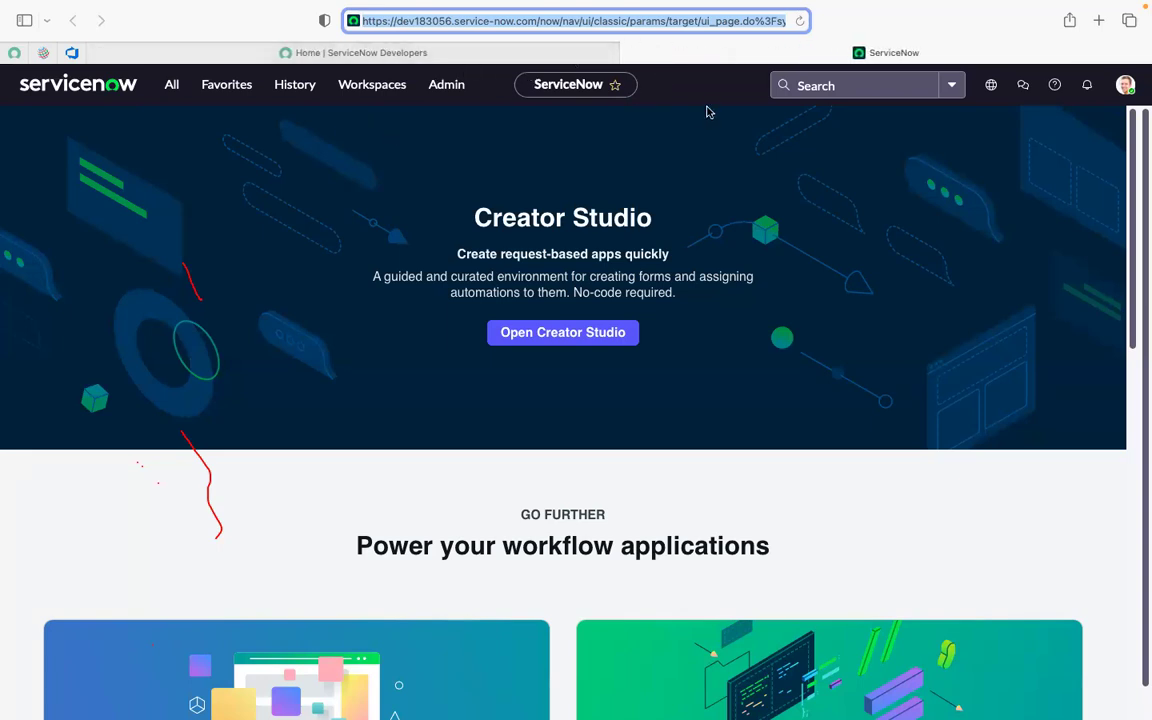
left_click(707, 112)
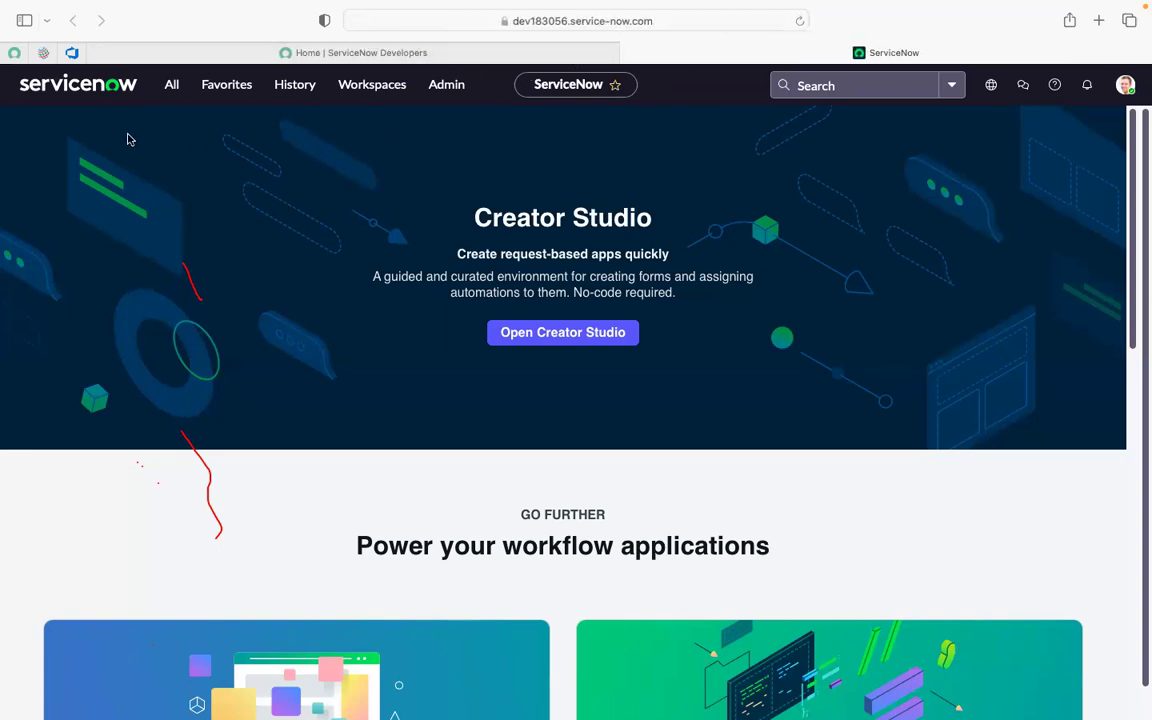
Filter the application navigator for "incident" and open the Incident - Create New form in a separate browser tab.
left_click(174, 86)
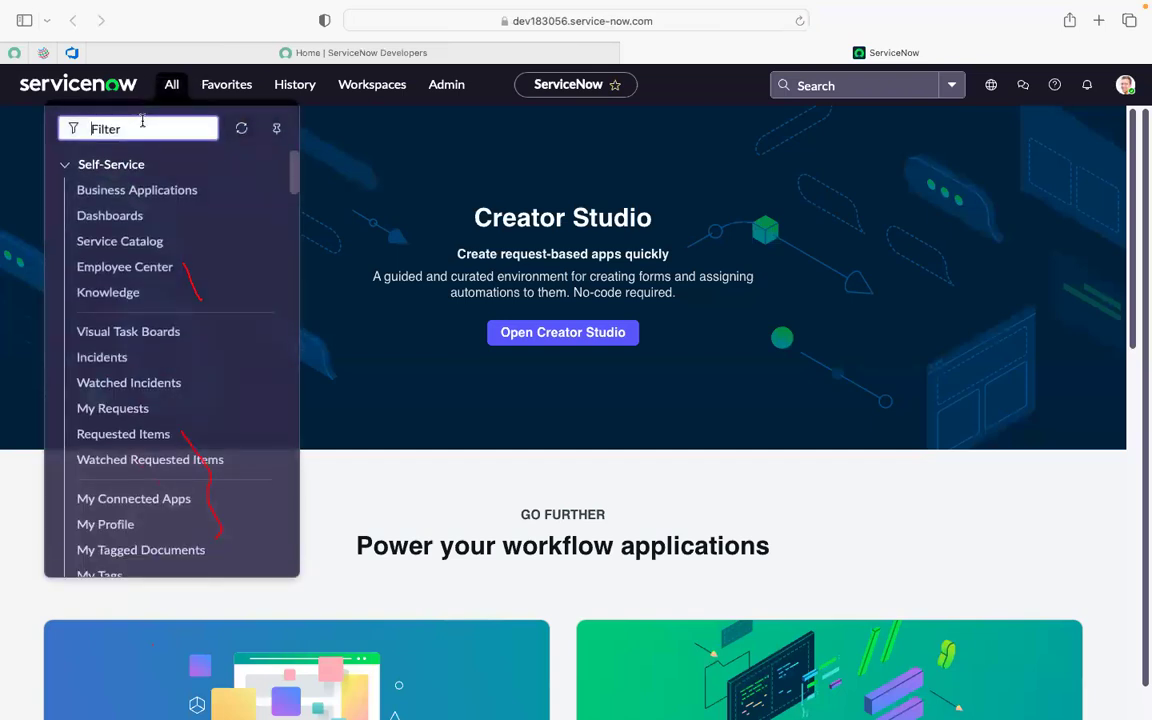
type("inci")
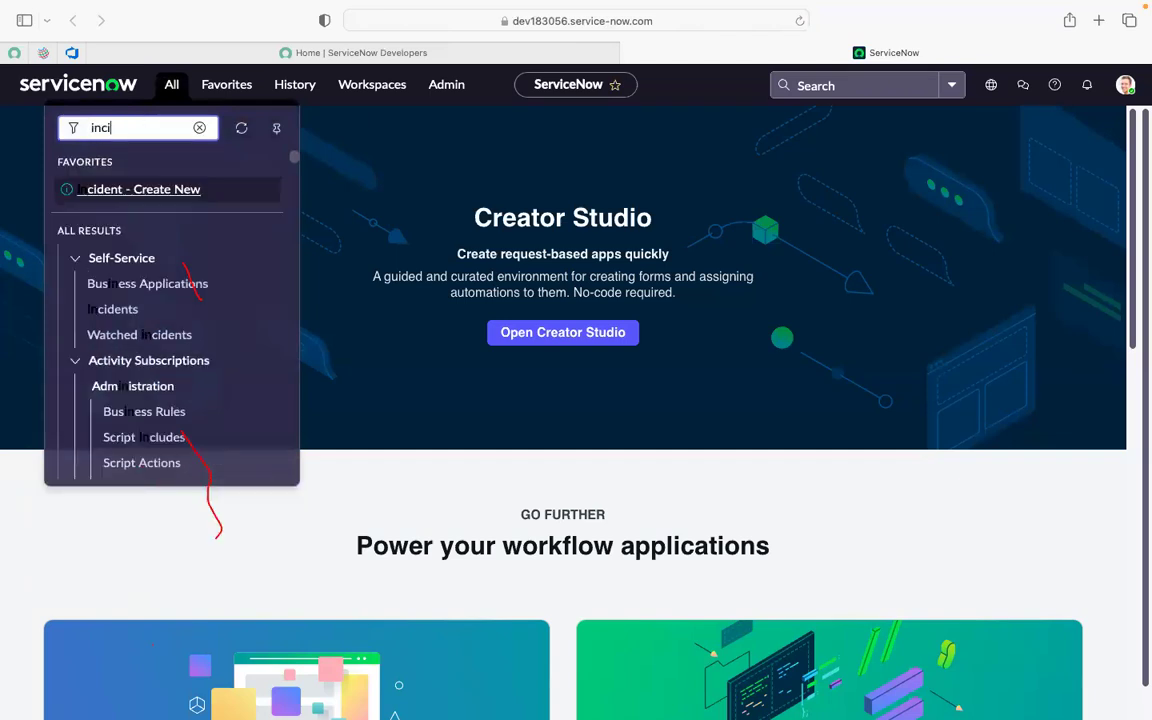
type("dent")
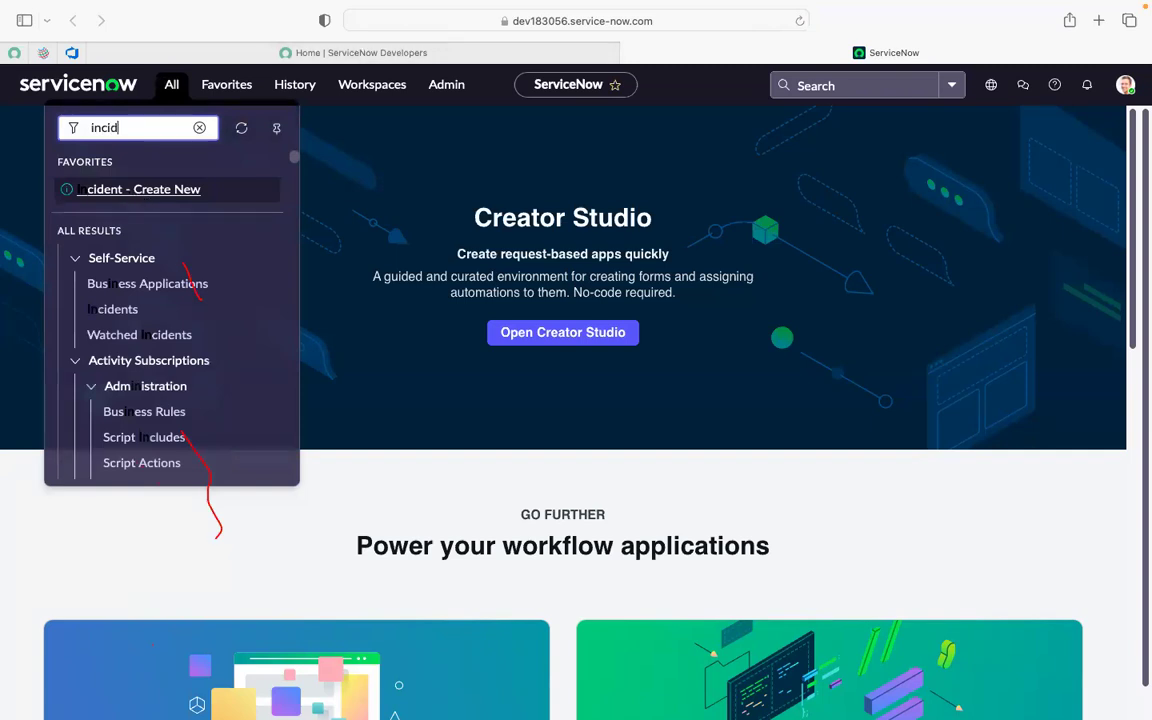
left_click(143, 199, "super")
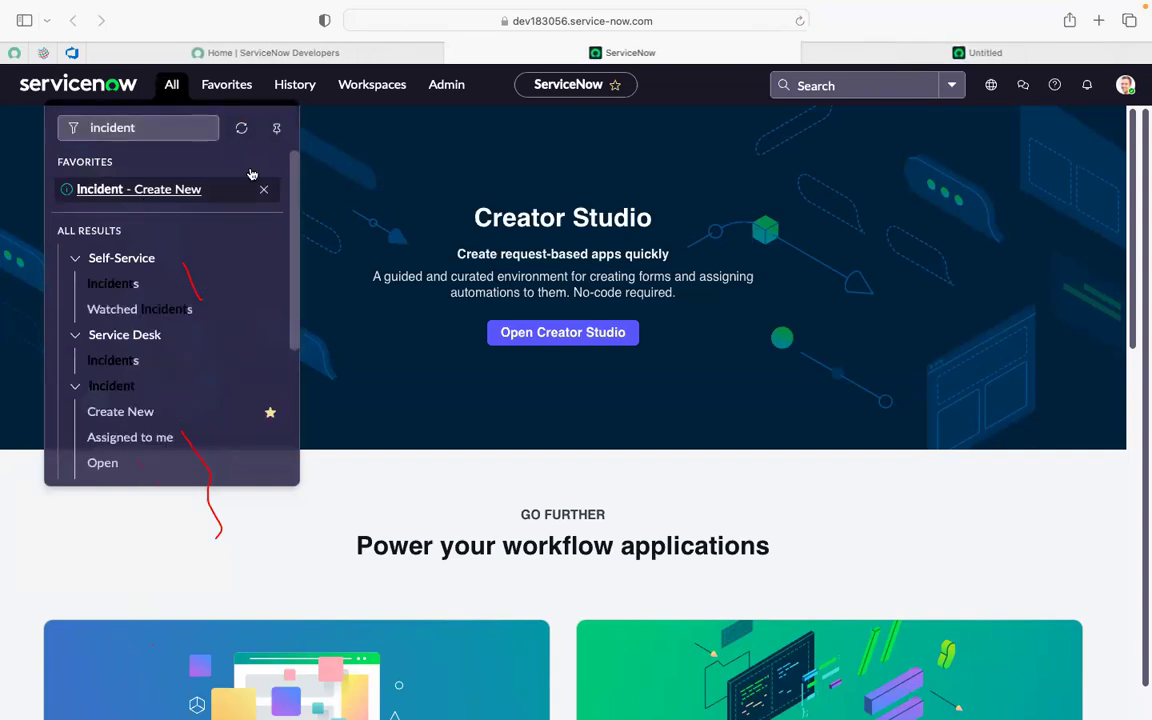
left_click(892, 56)
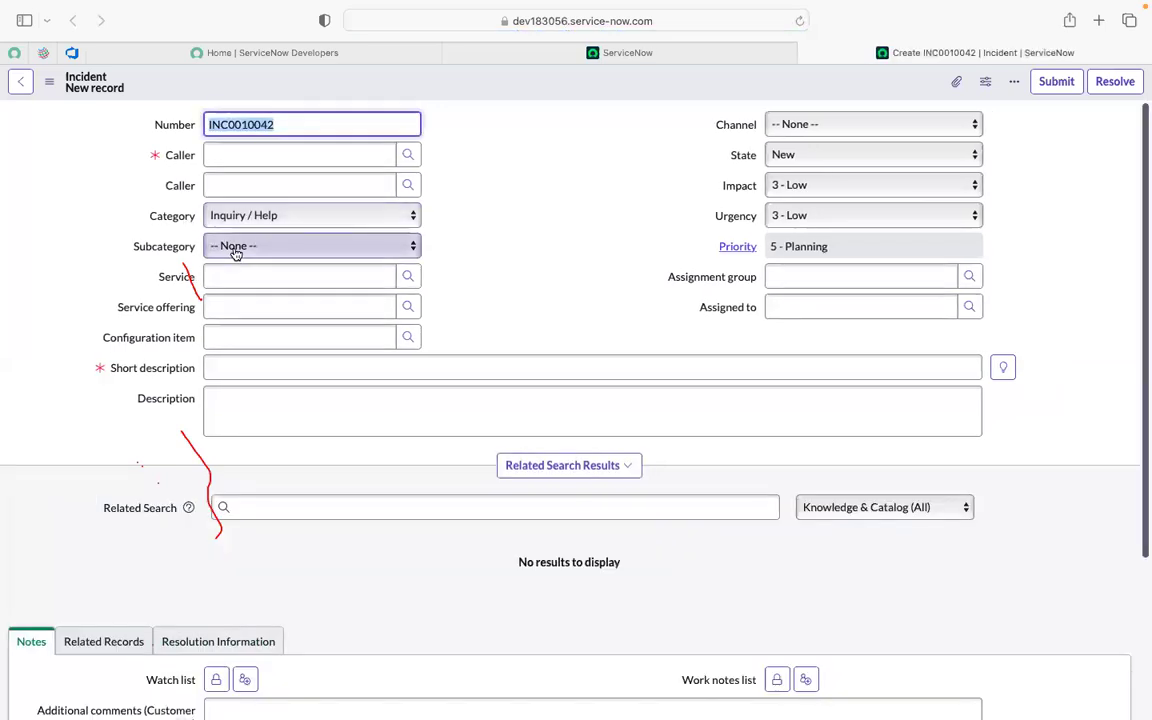
Set the new incident's Category to Software and its Subcategory to Email.
left_click(265, 216)
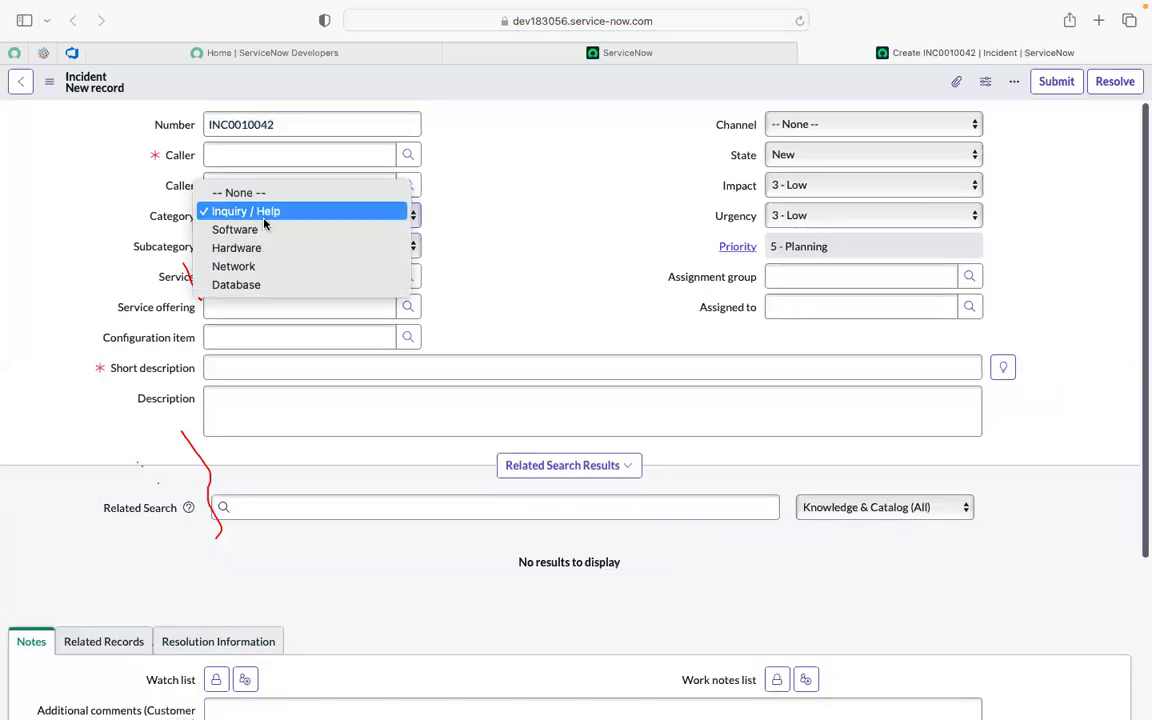
left_click(252, 229)
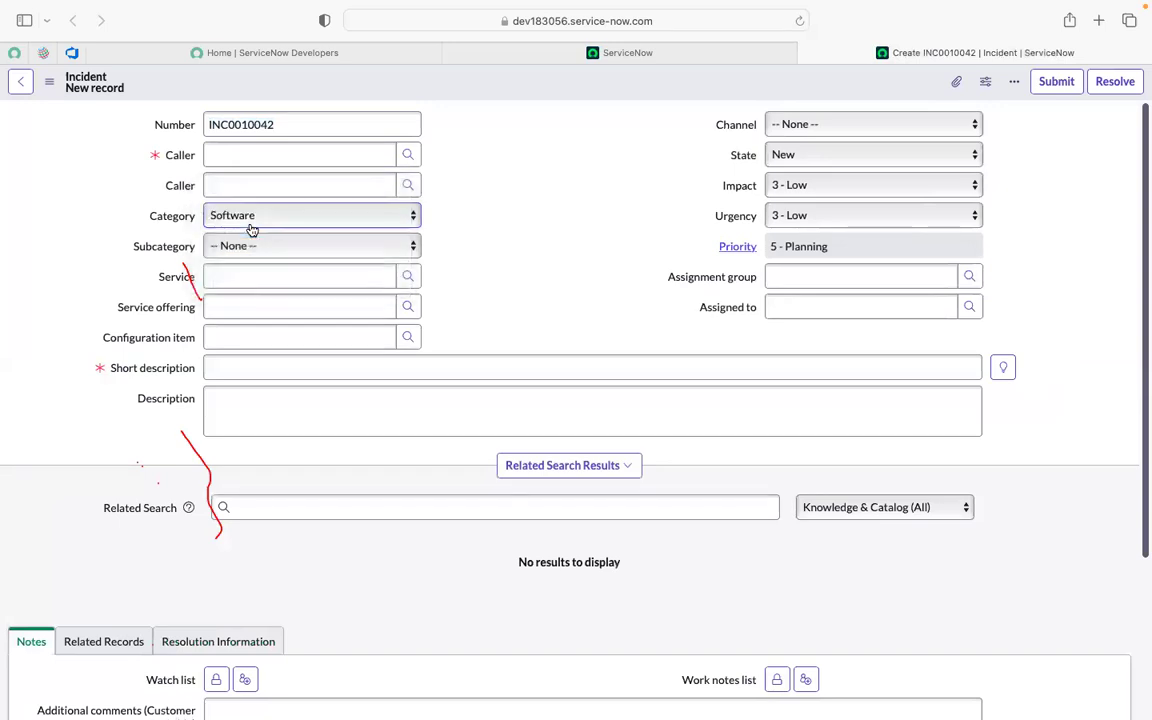
left_click(268, 244)
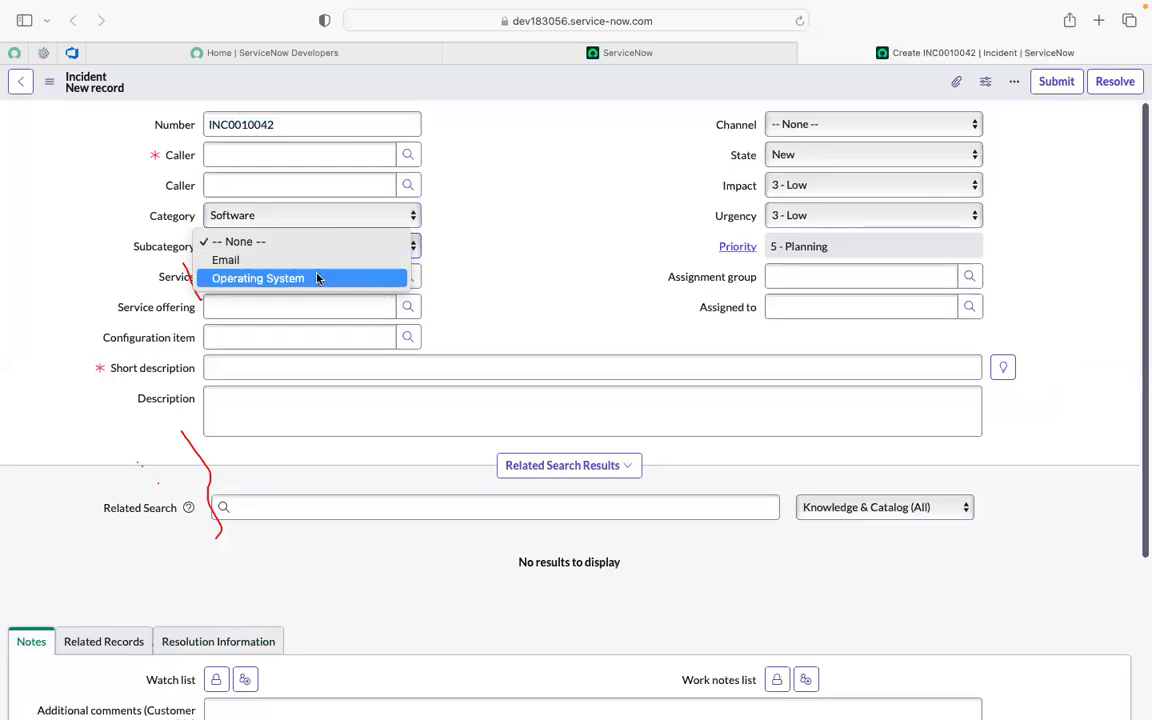
left_click(485, 287)
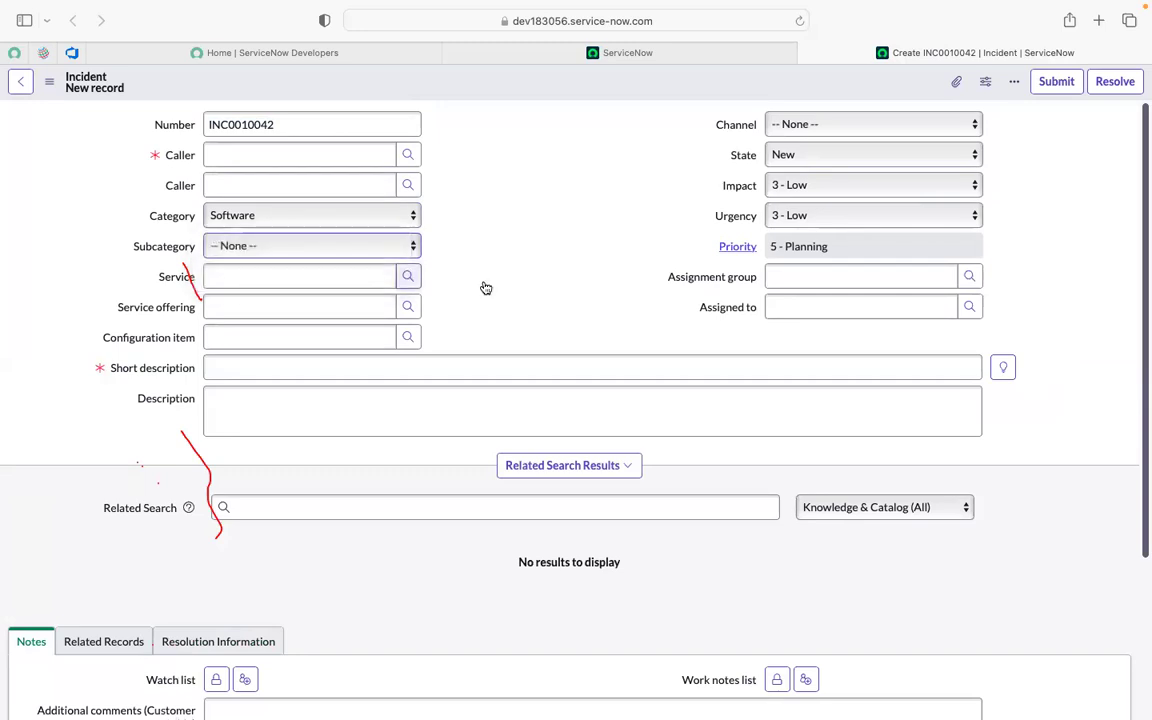
left_click(229, 245)
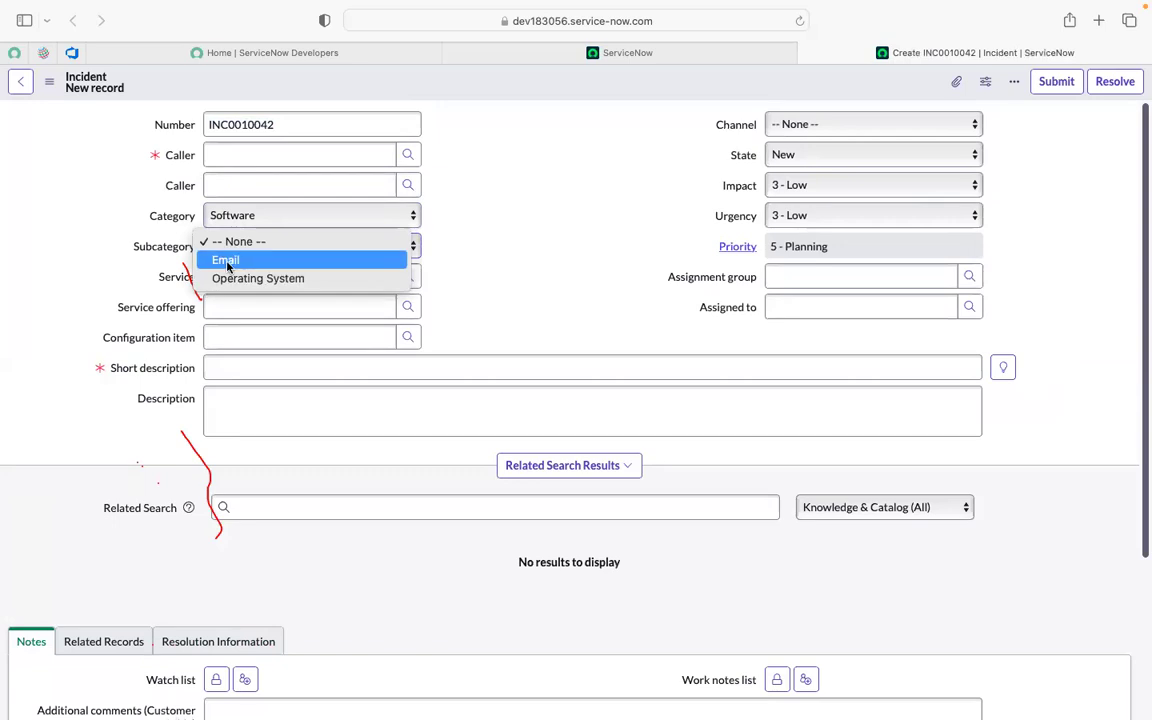
left_click(228, 262)
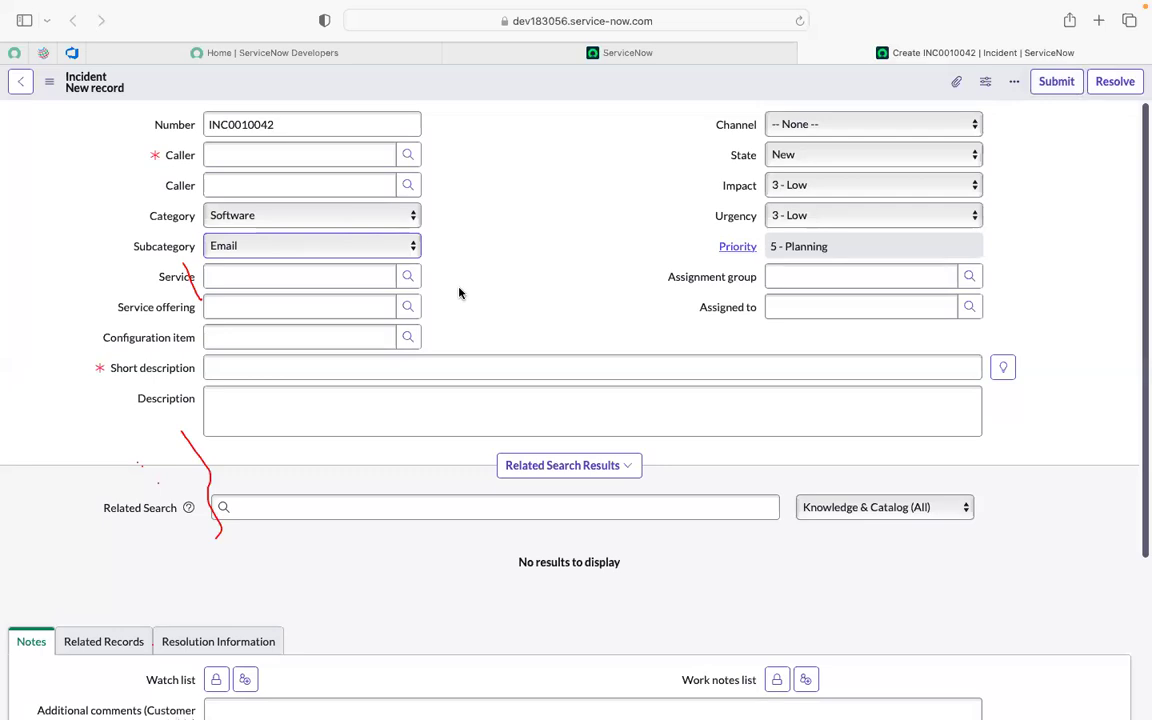
Examine the choices offered for the Subcategory, State, Impact and Channel fields on the new incident form.
scroll(459, 292, "down", 1)
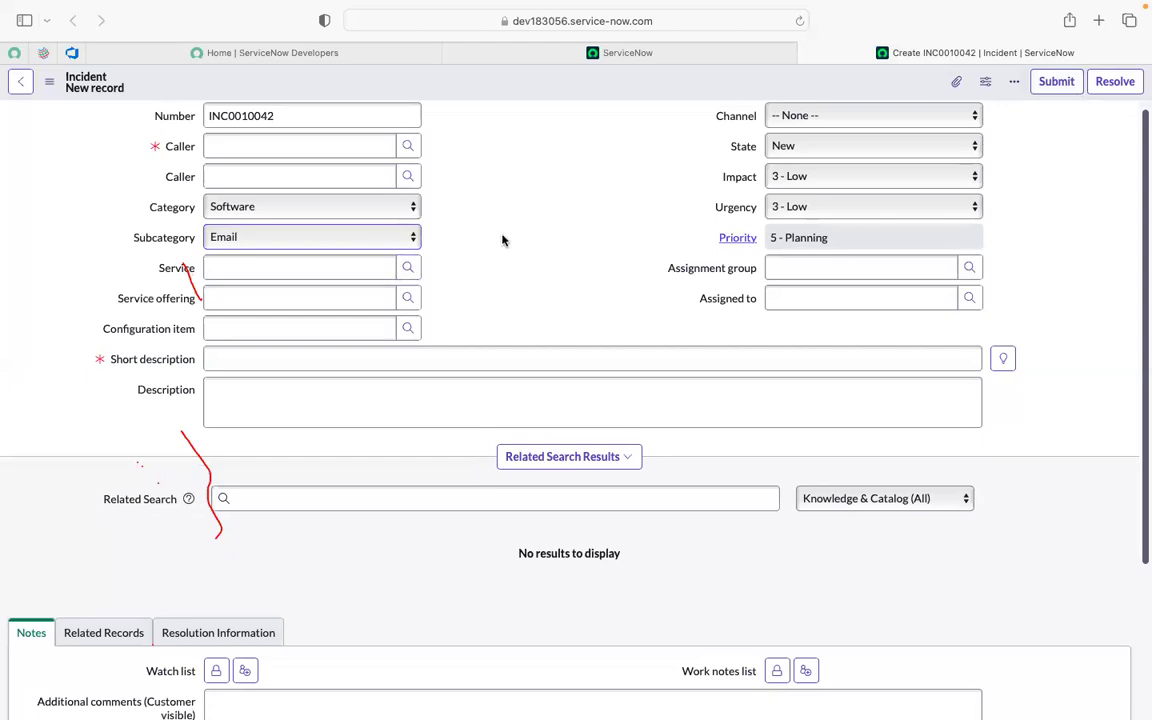
left_click(235, 247)
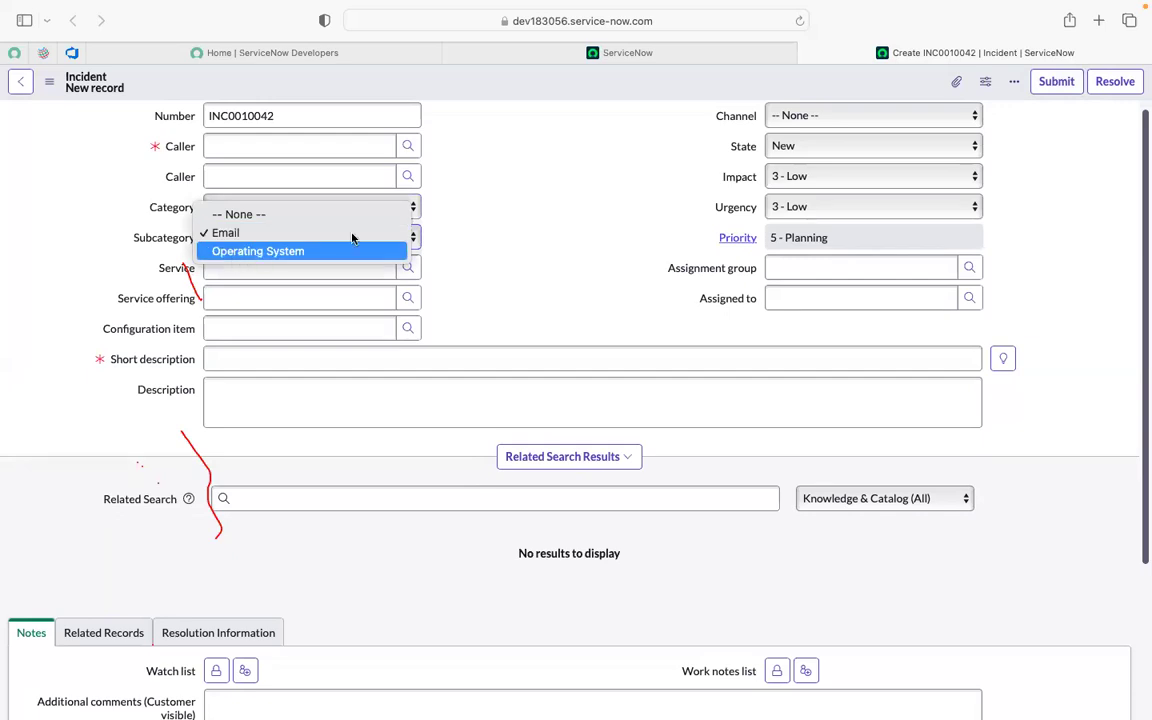
left_click(476, 221)
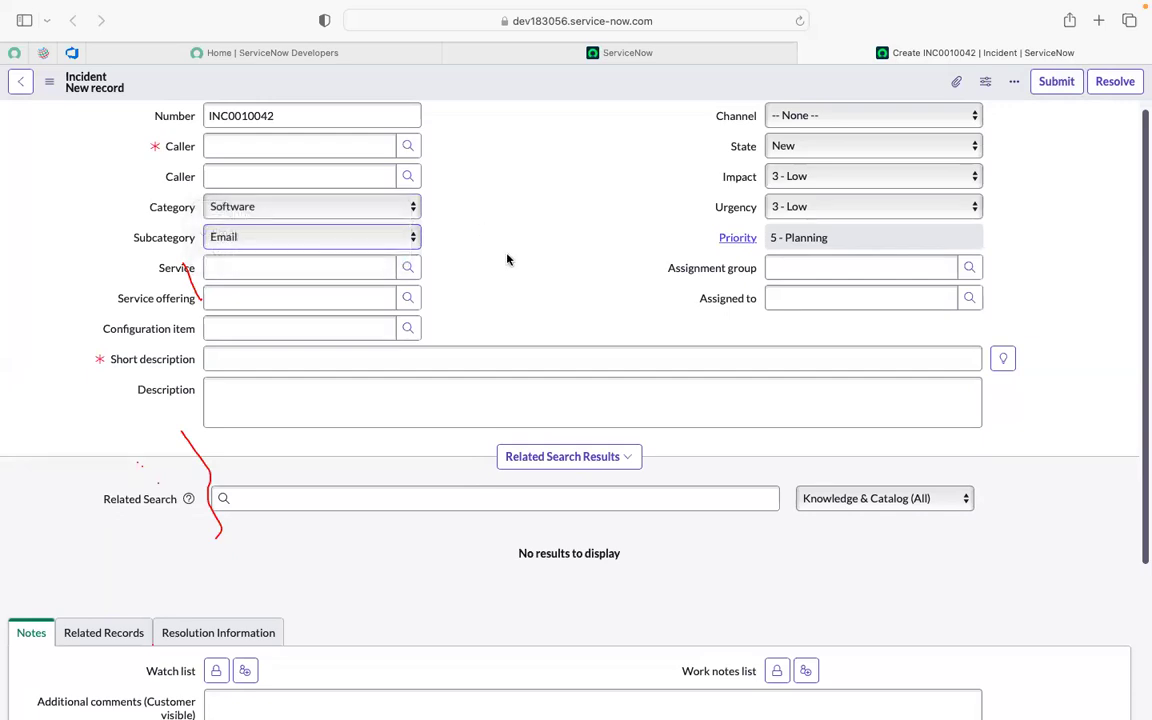
scroll(507, 260, "down", 1)
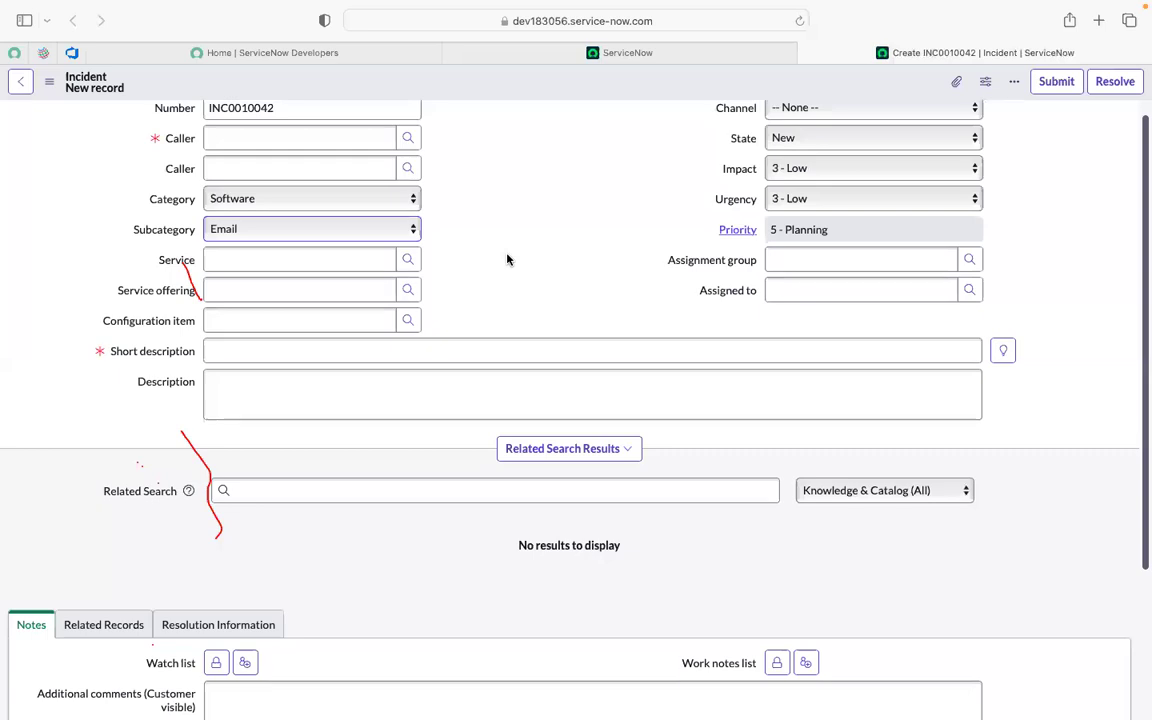
scroll(507, 260, "up", 2)
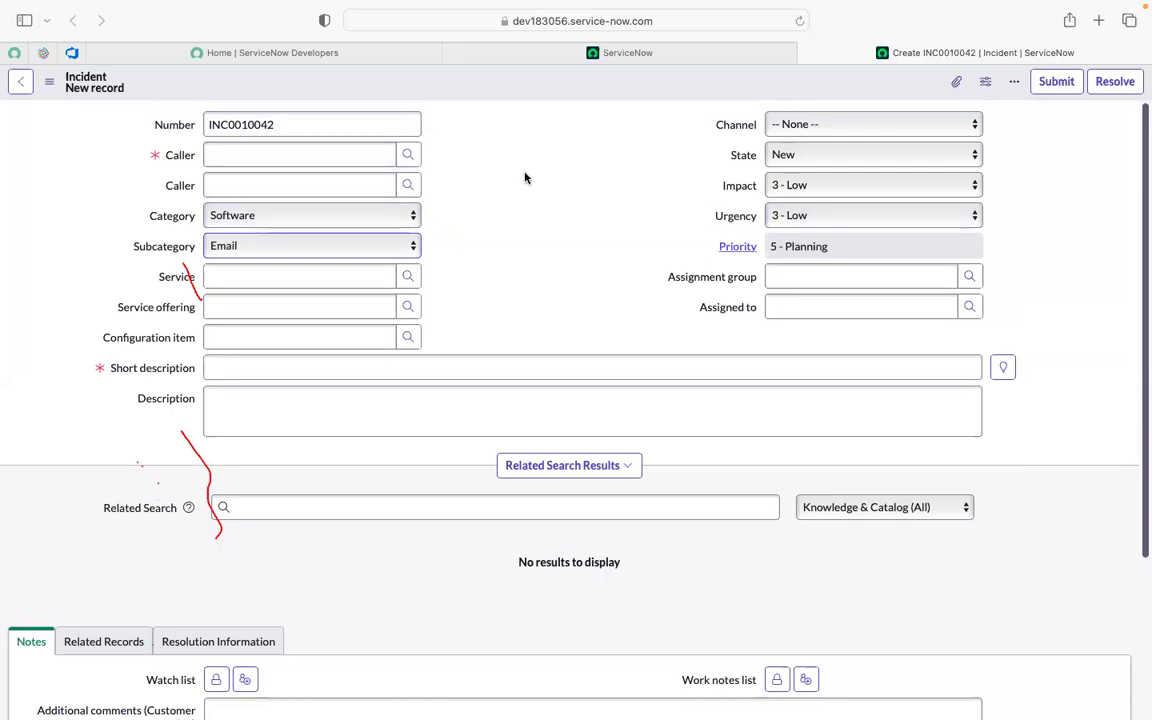
left_click(780, 157)
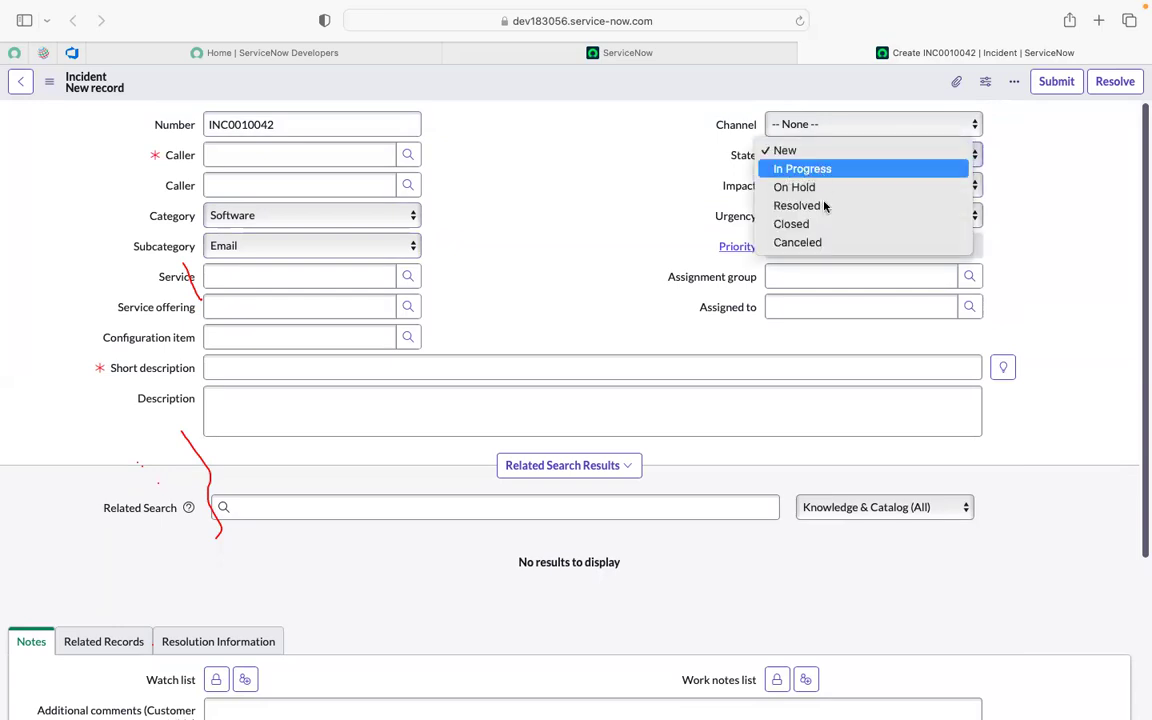
left_click(597, 192)
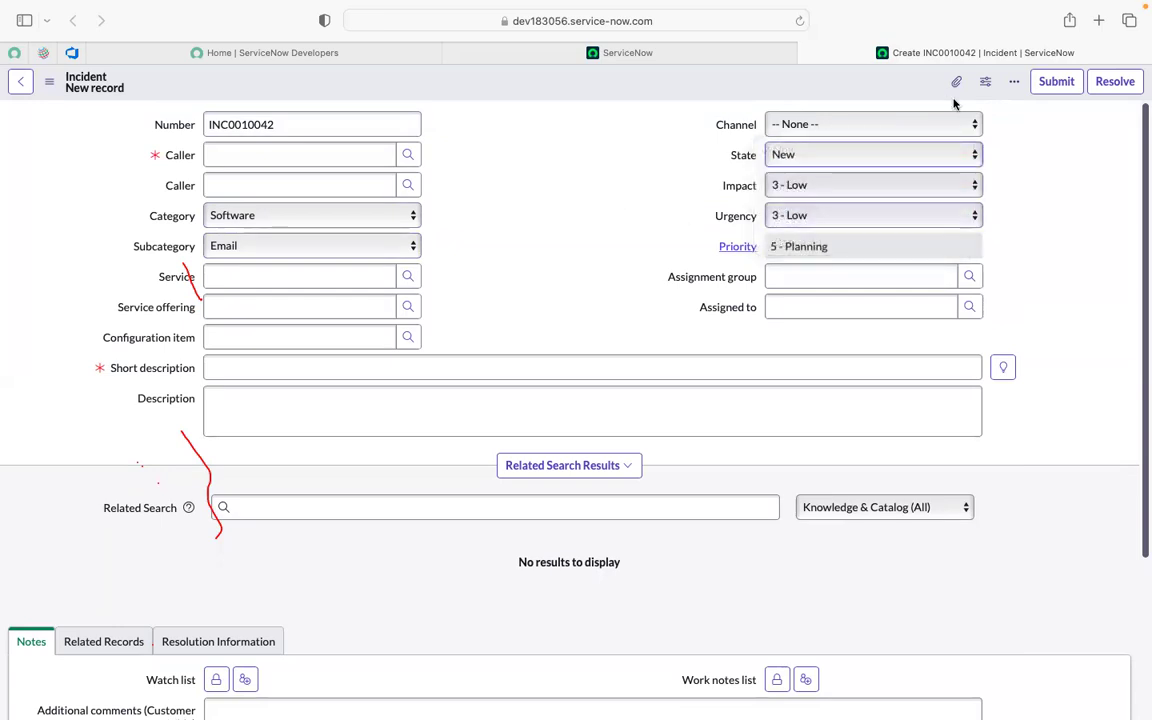
left_click(783, 187)
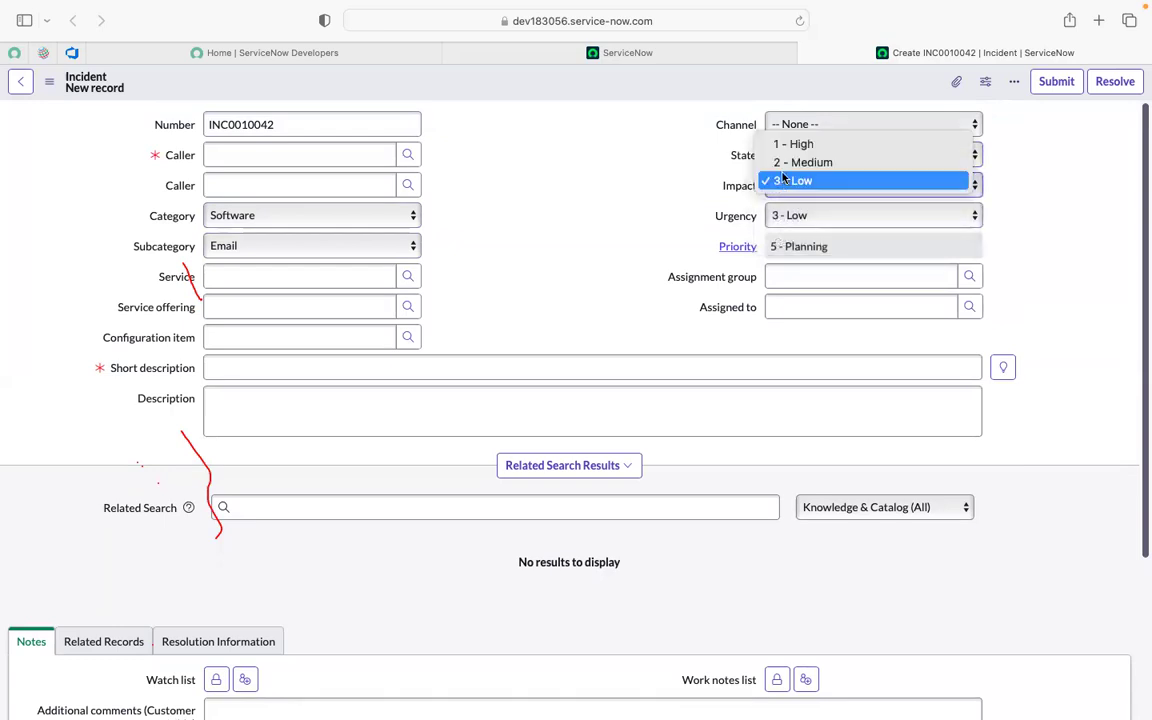
left_click(641, 227)
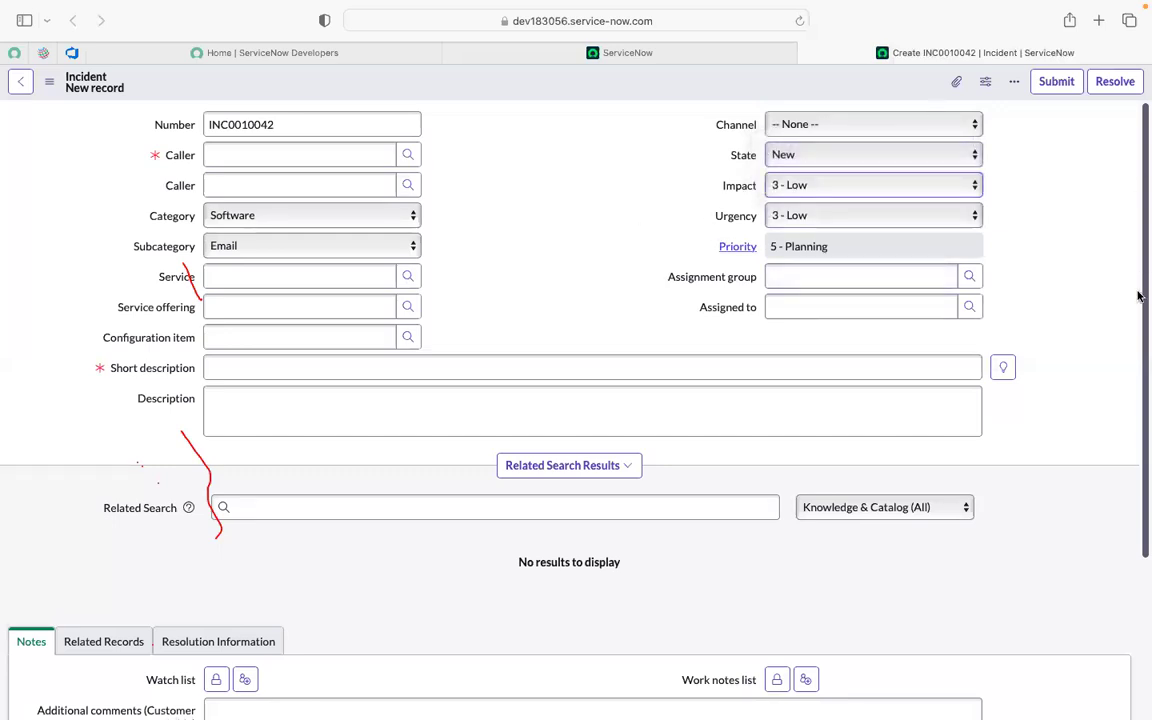
left_click(818, 124)
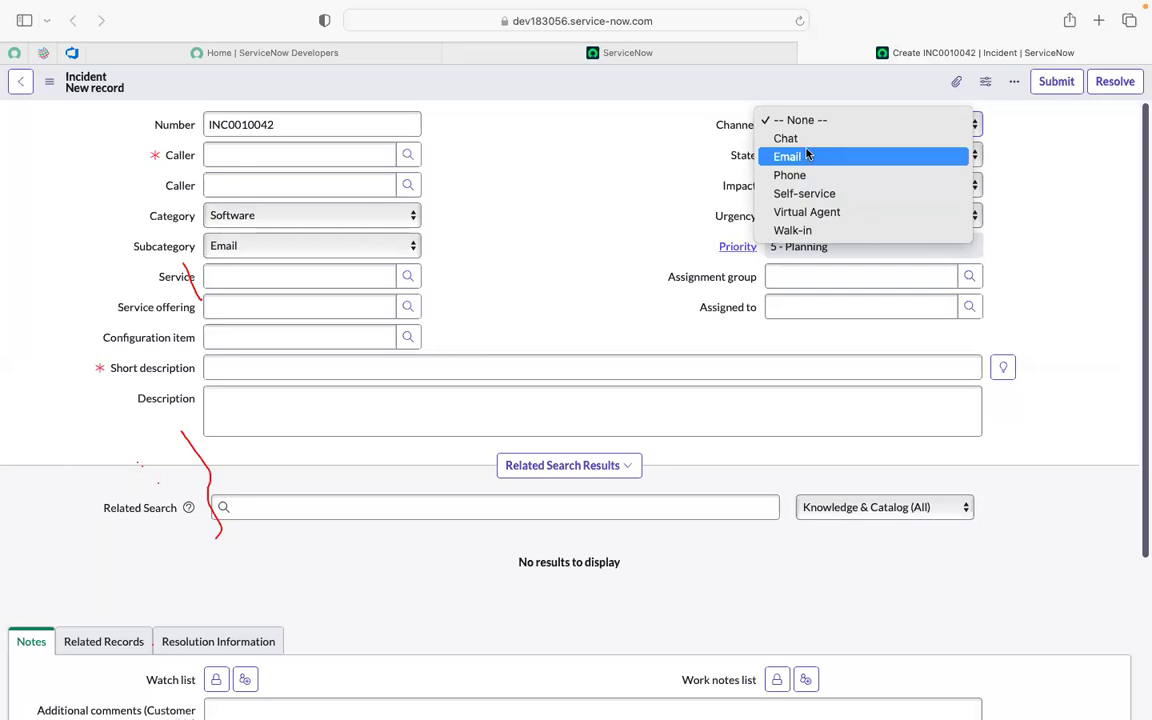
left_click(626, 176)
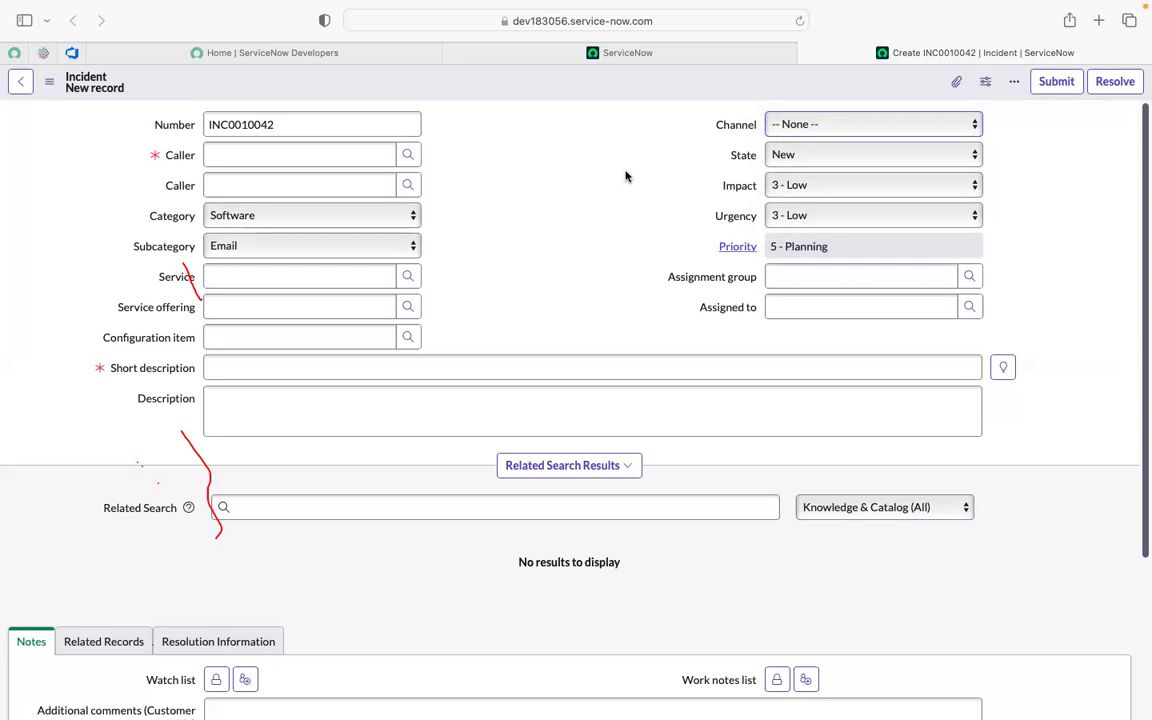
Duplicate the new incident form into two additional browser tabs.
left_click(537, 56)
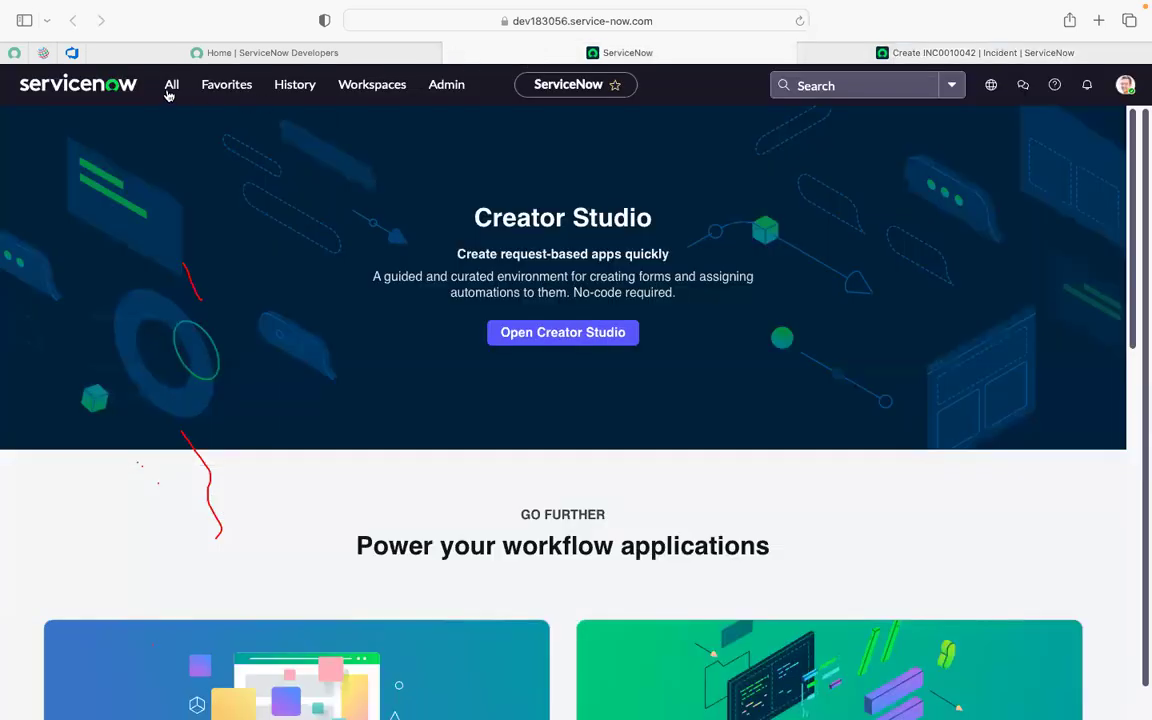
left_click(170, 88)
left_click(915, 50)
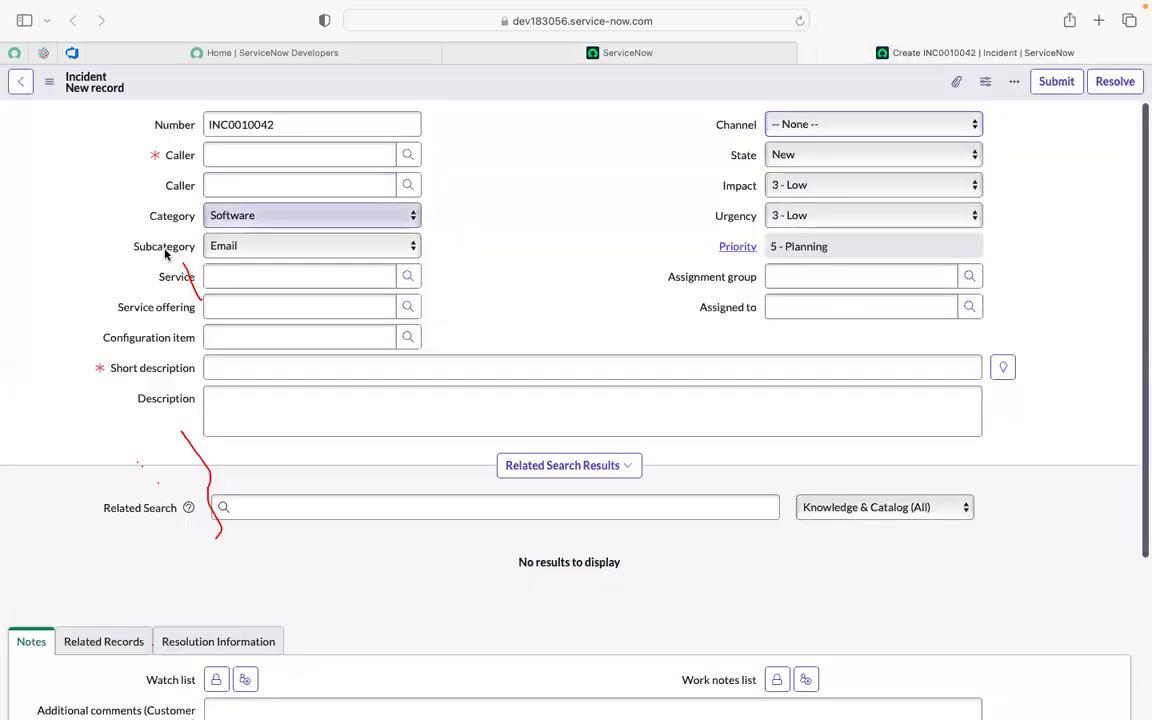
right_click(856, 48)
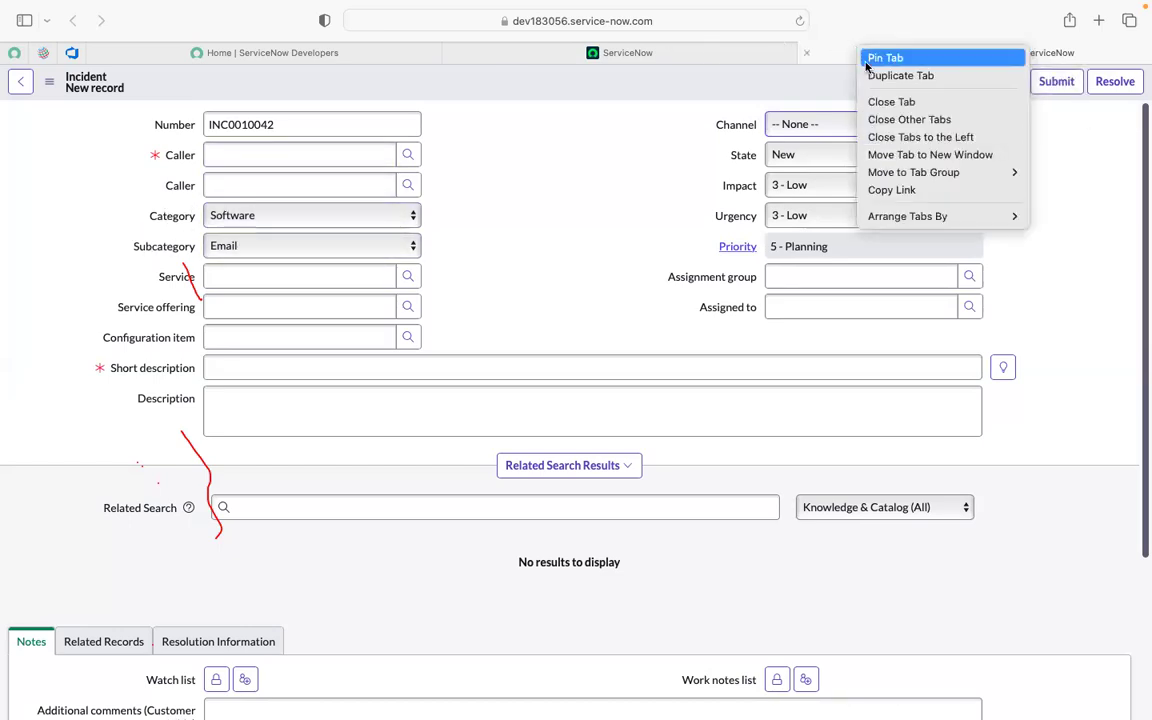
left_click(880, 75)
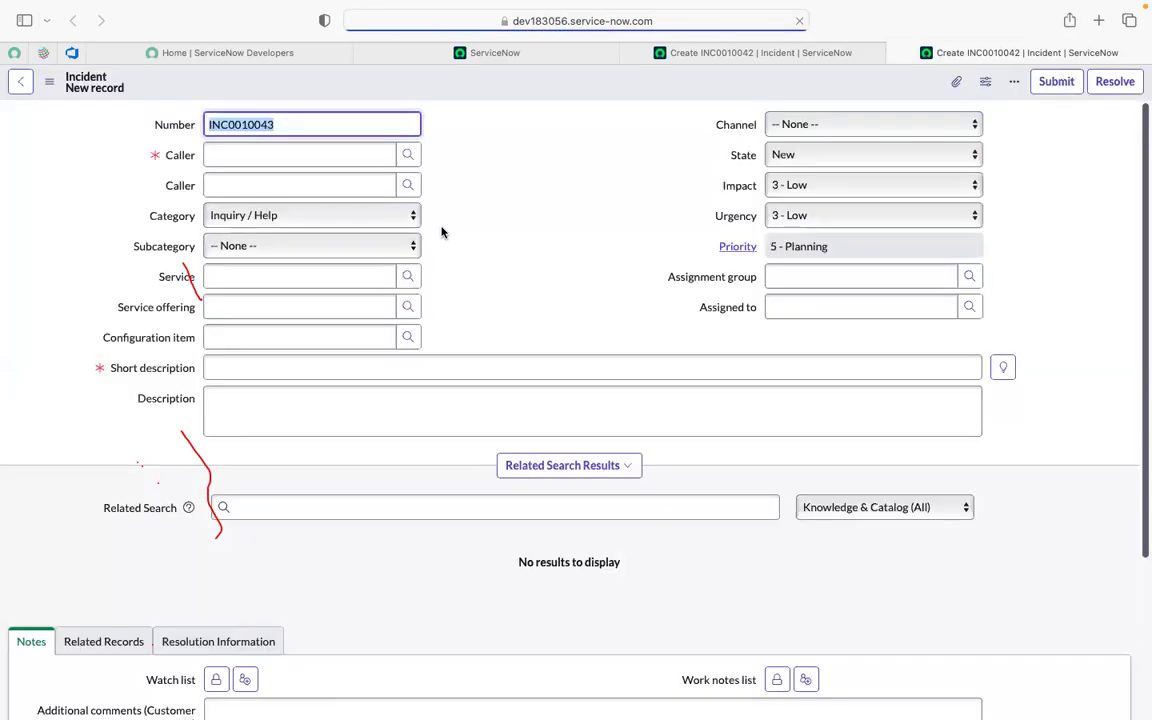
right_click(952, 55)
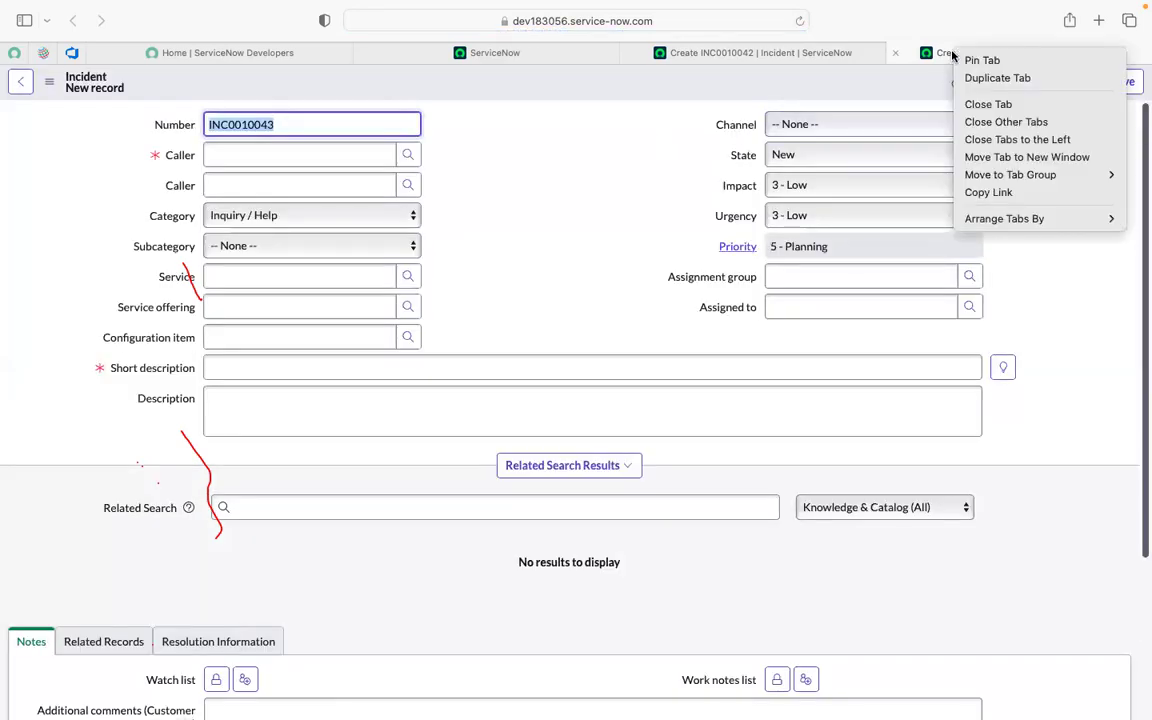
left_click(975, 78)
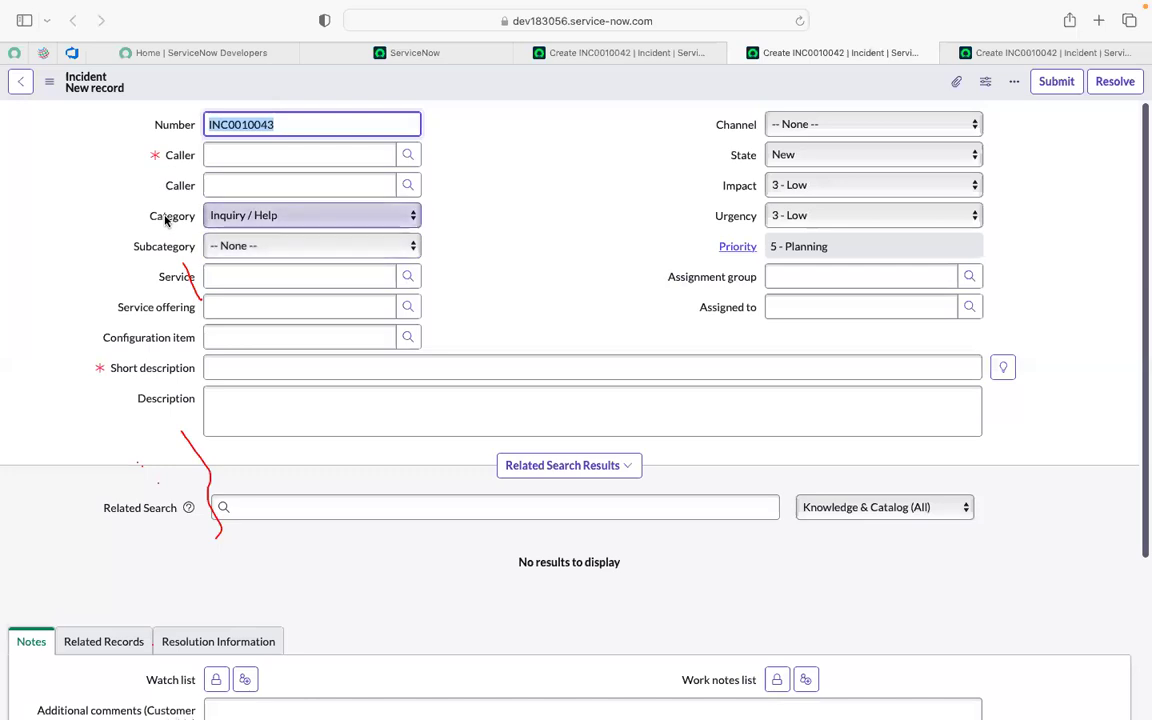
Open the dictionary entry of the Category field in the first duplicate of the incident form.
right_click(167, 221)
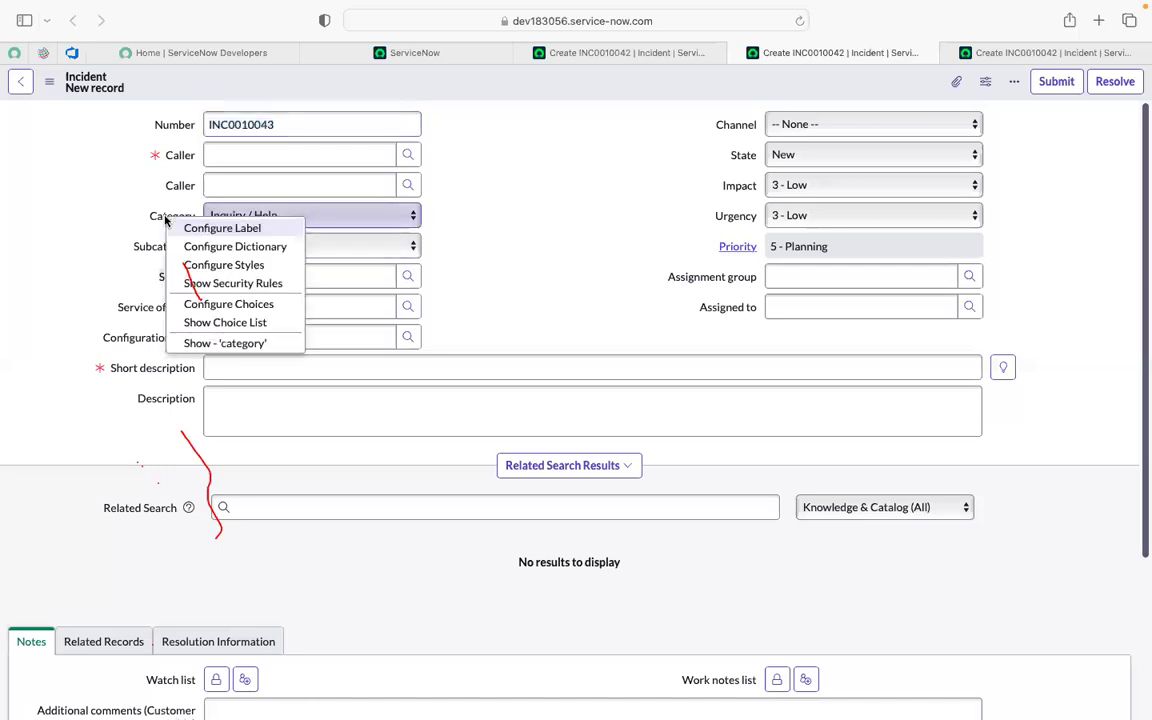
left_click(250, 250)
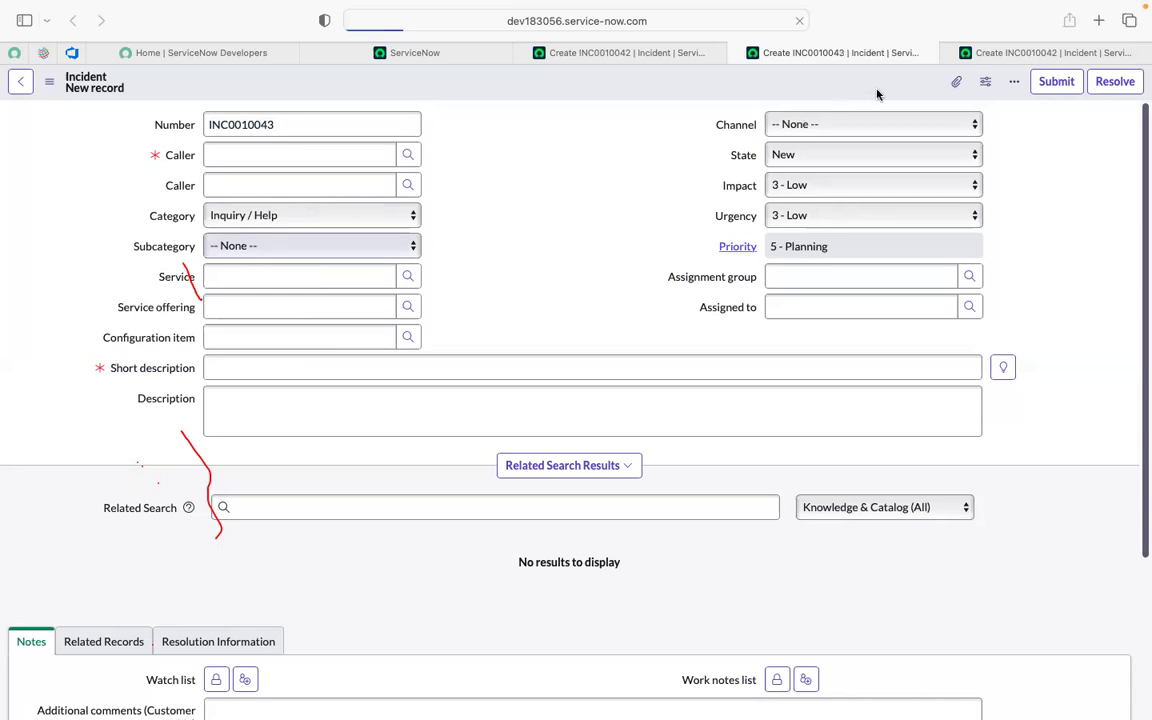
left_click(985, 53)
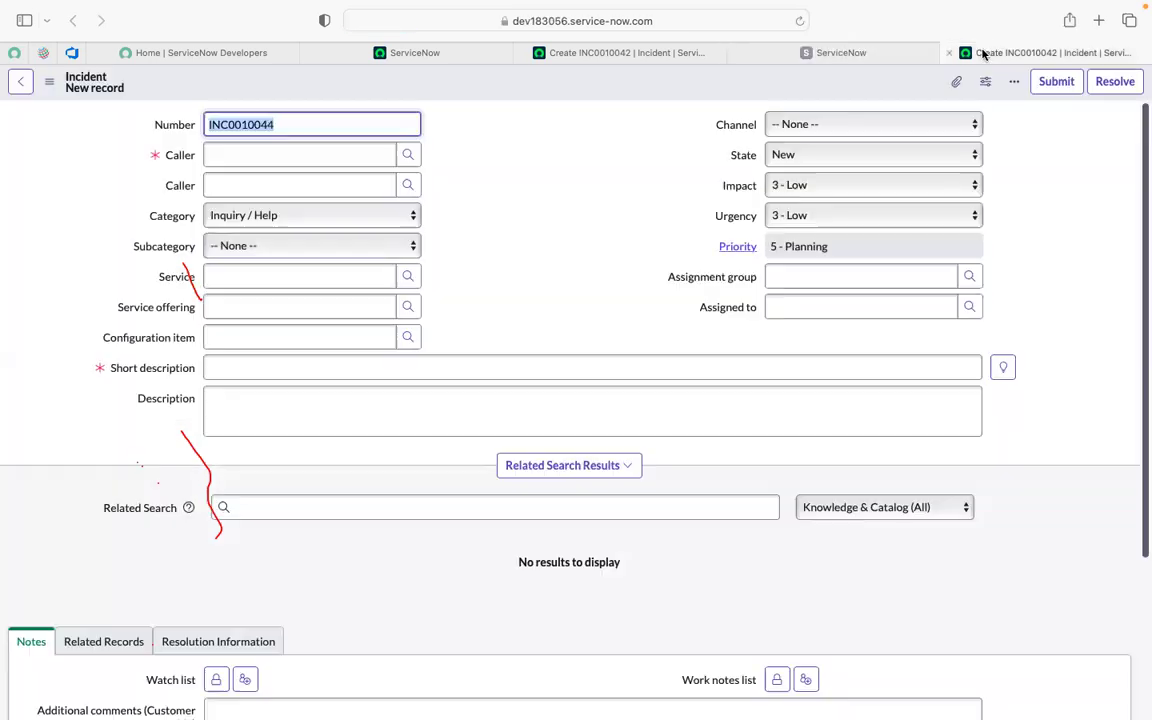
left_click(848, 53)
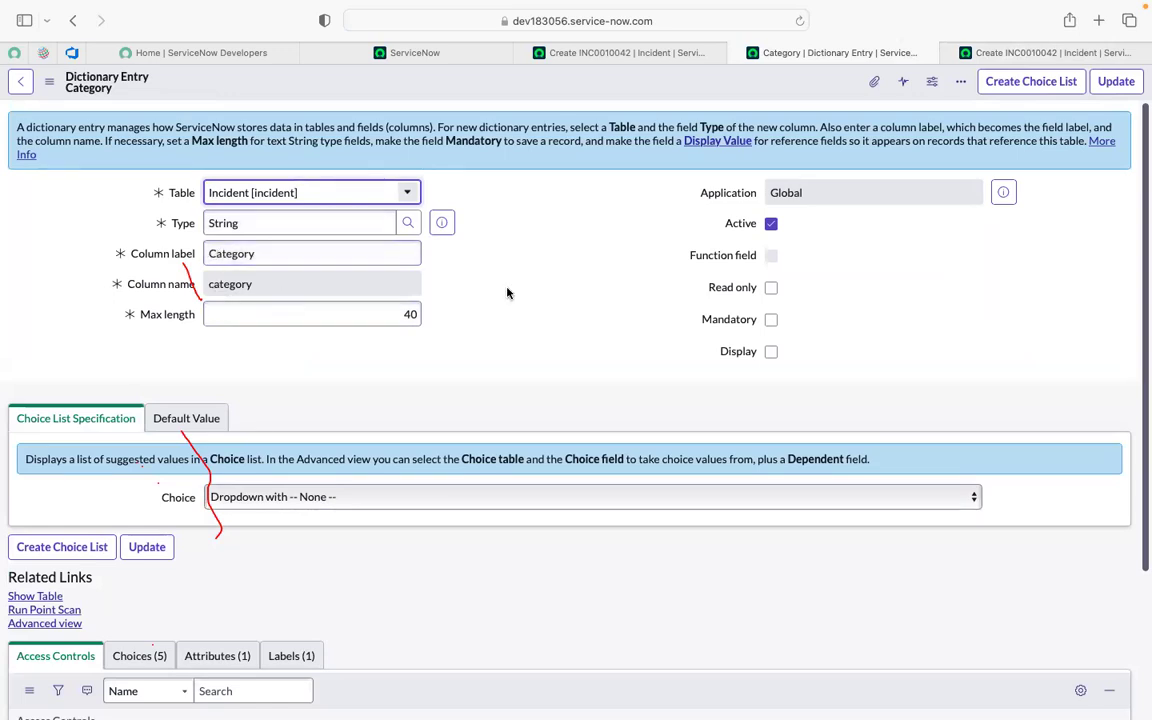
Open the dictionary entry of the Subcategory field in the second duplicate of the incident form.
left_click(1021, 53)
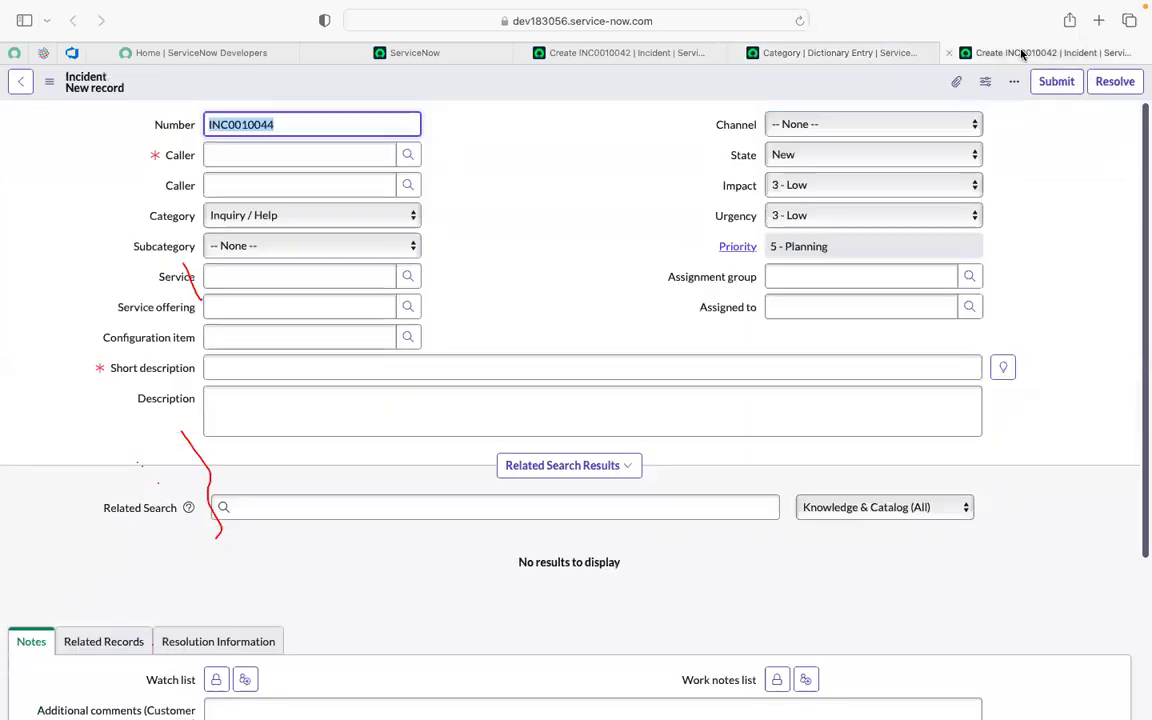
right_click(158, 253)
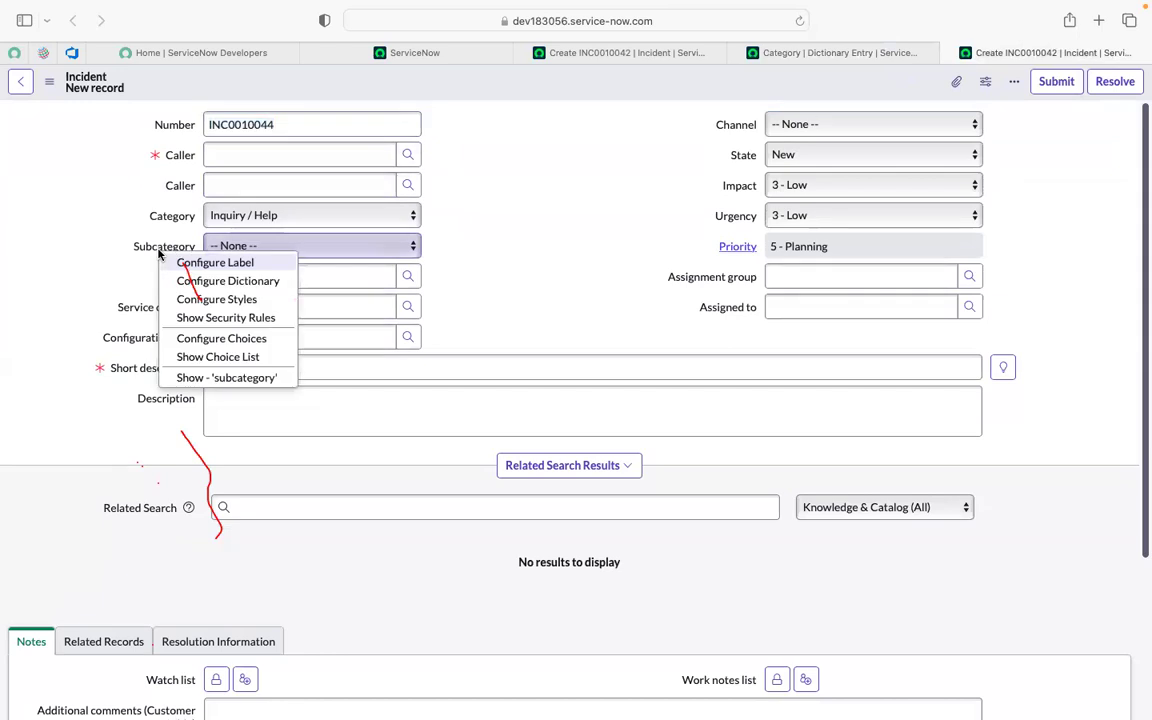
left_click(210, 281)
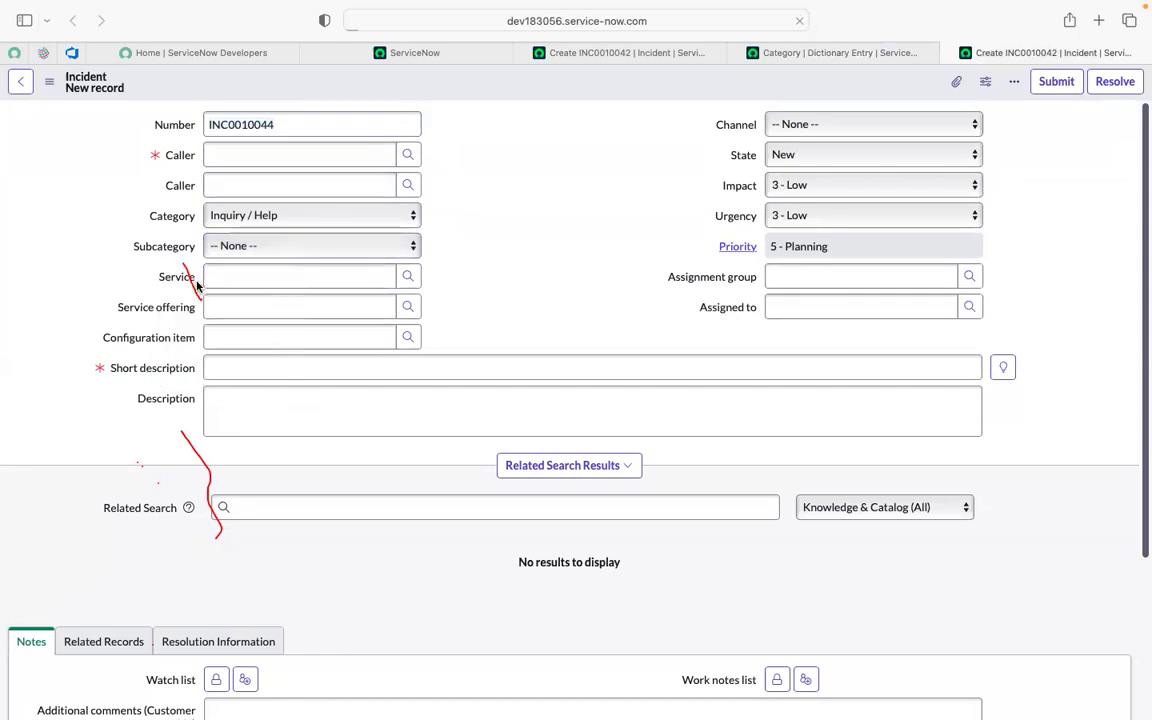
Review the choices defined in the Category dictionary entry and compare them with the Category options on the original incident form.
left_click(836, 55)
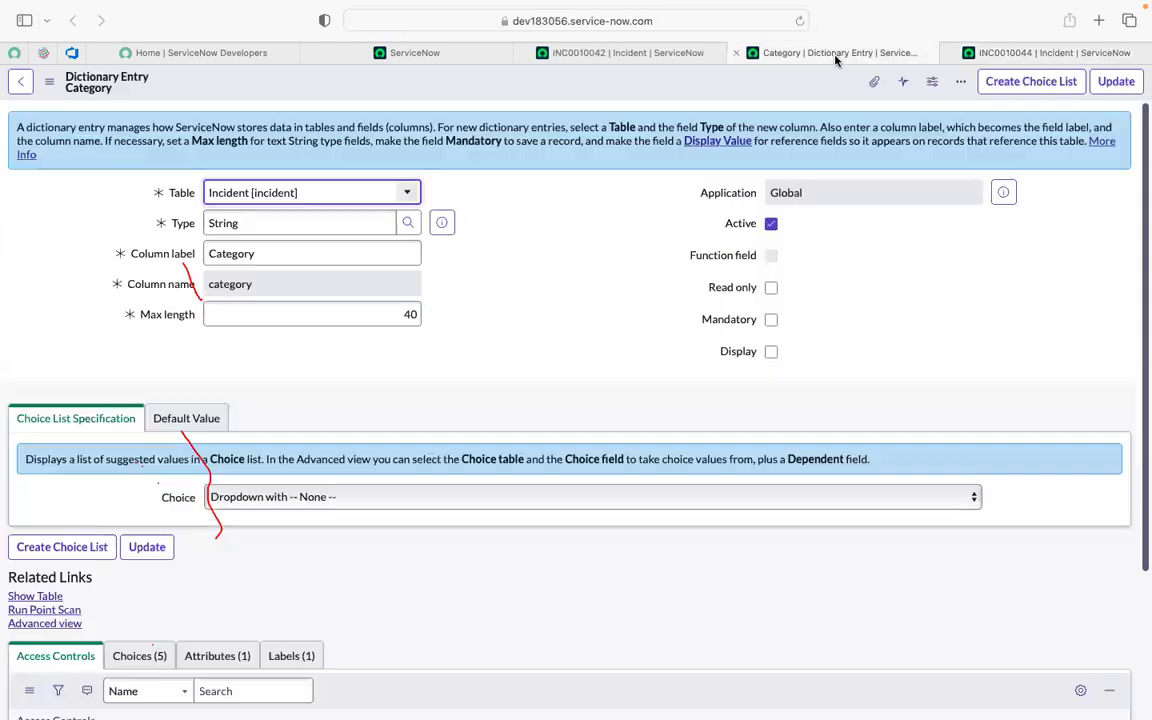
scroll(494, 327, "down", 4)
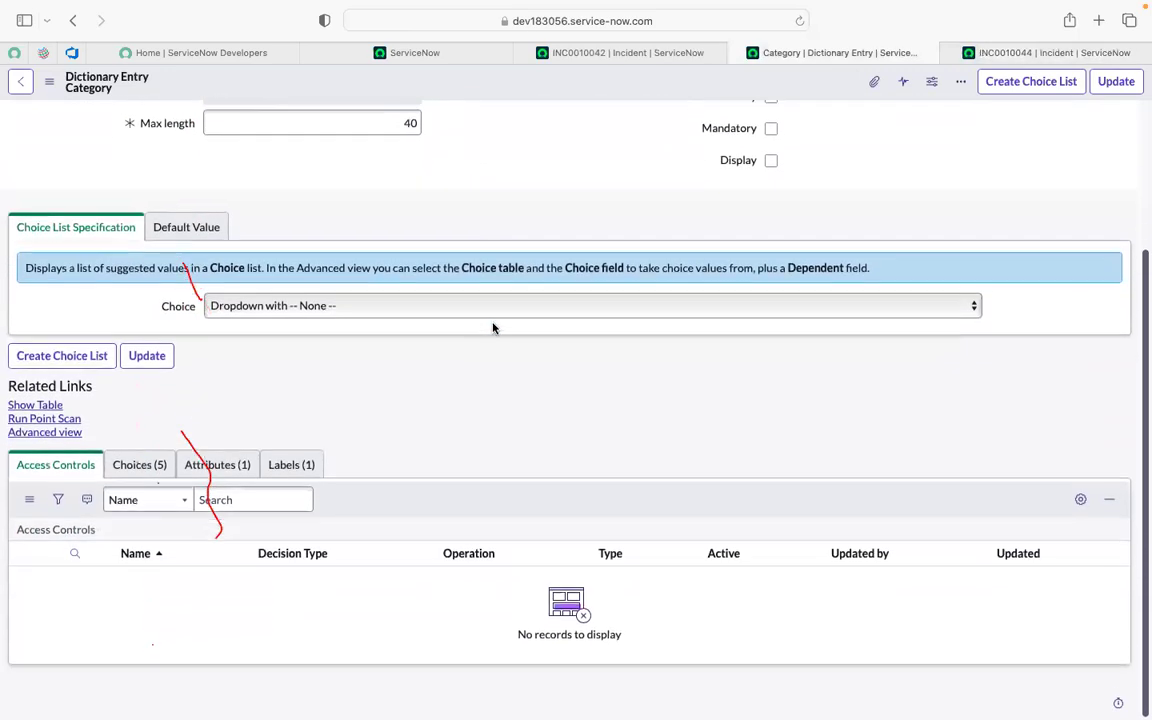
left_click(150, 462)
scroll(488, 376, "down", 2)
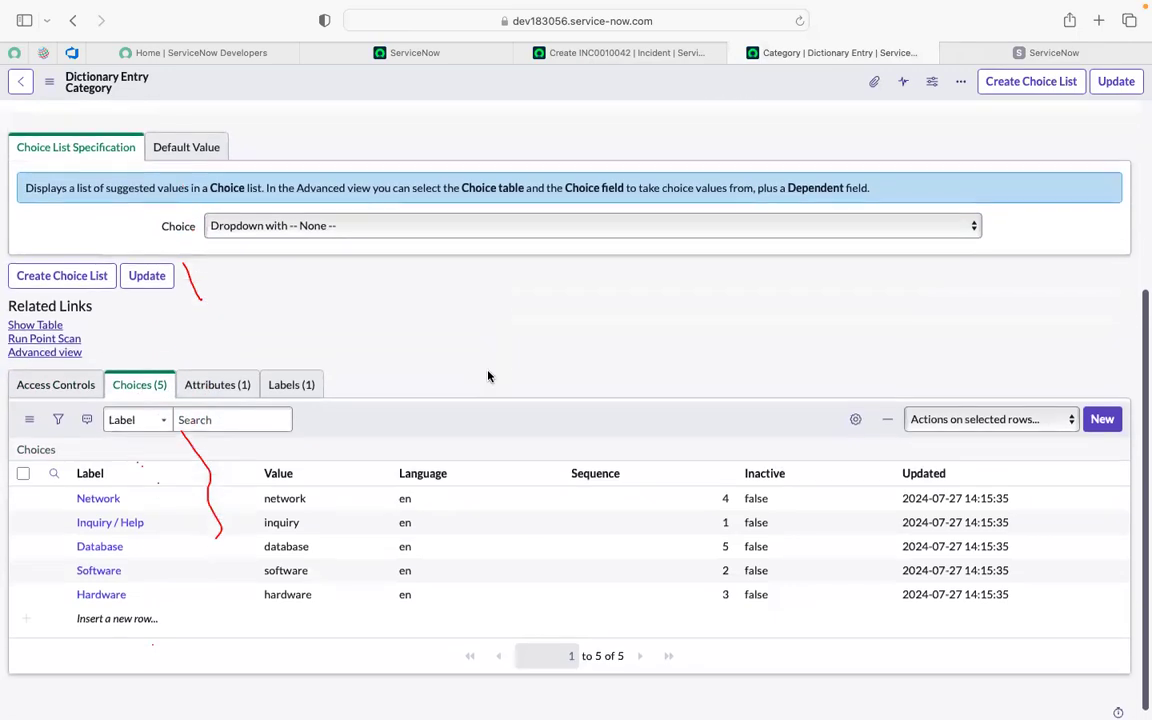
left_click(586, 56)
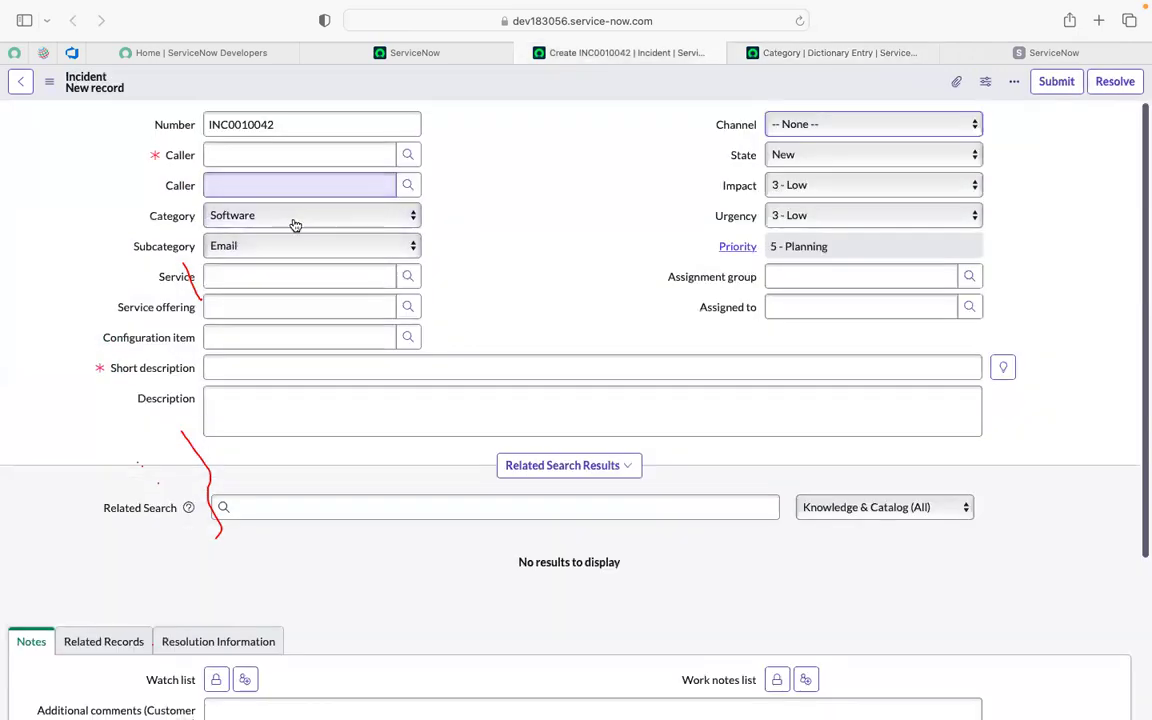
left_click(270, 216)
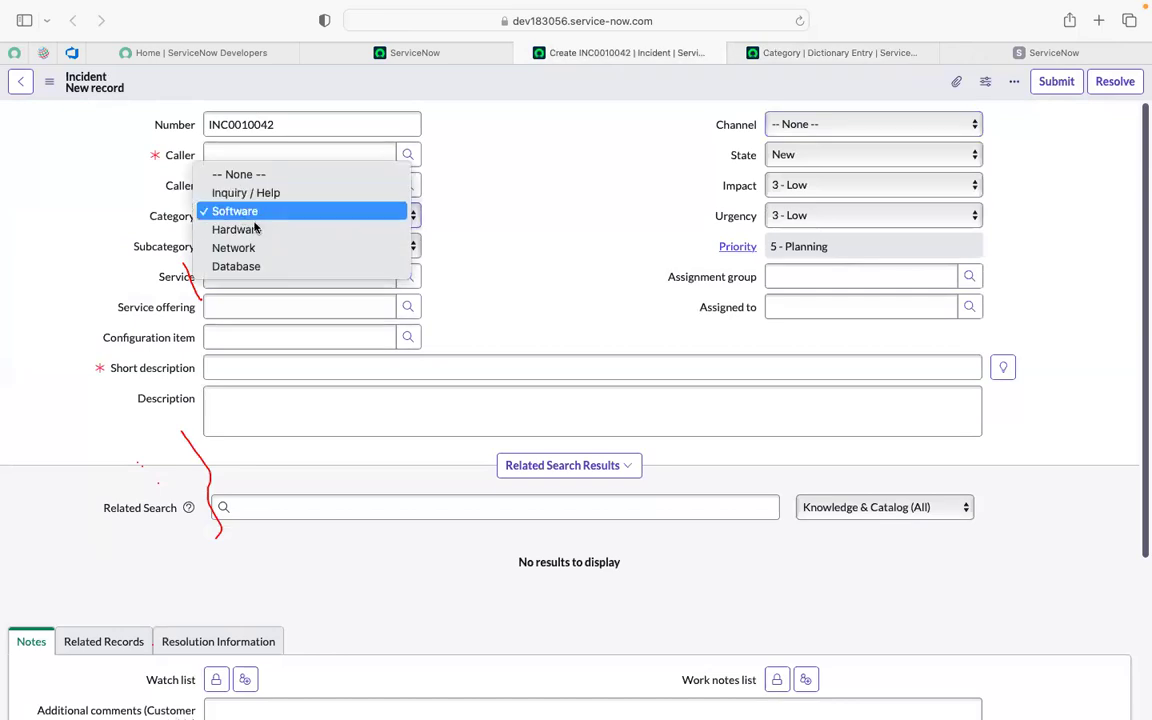
left_click(778, 57)
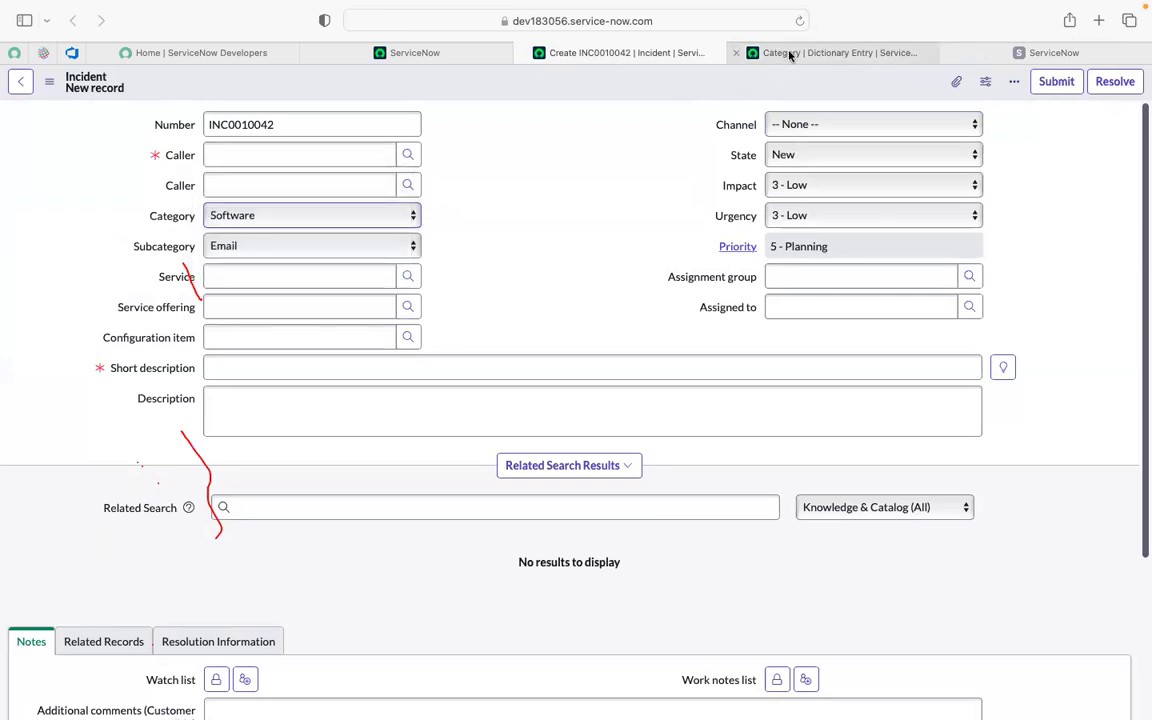
left_click(779, 55)
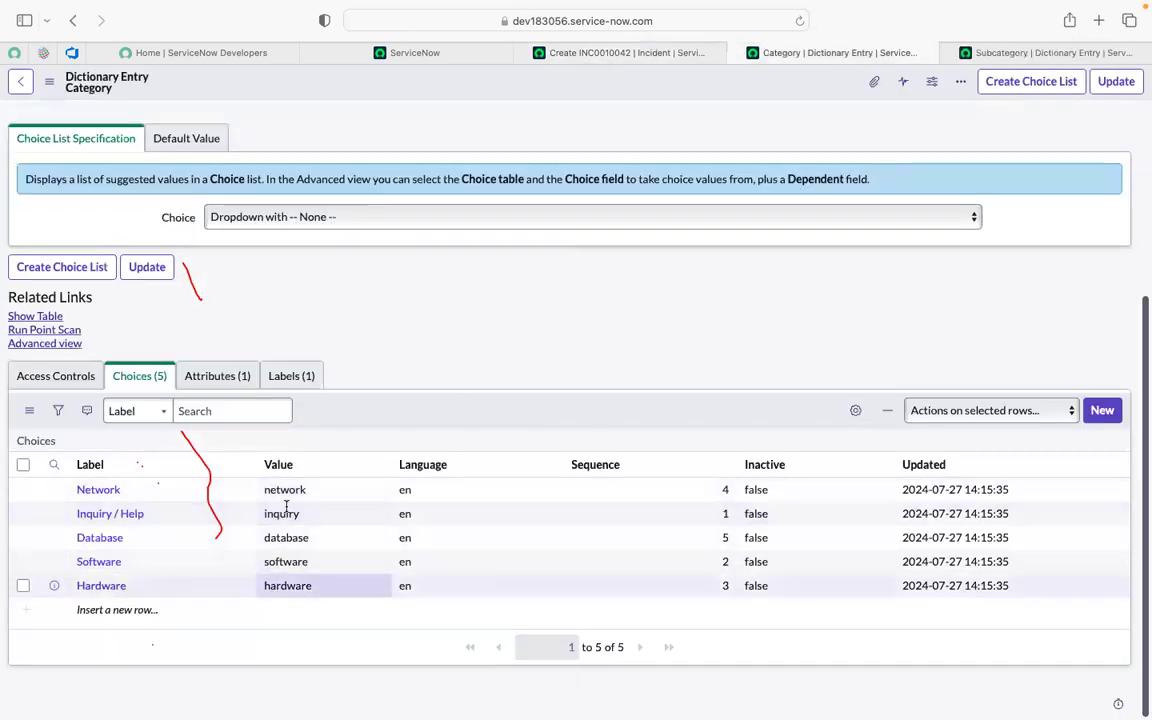
scroll(370, 348, "up", 3)
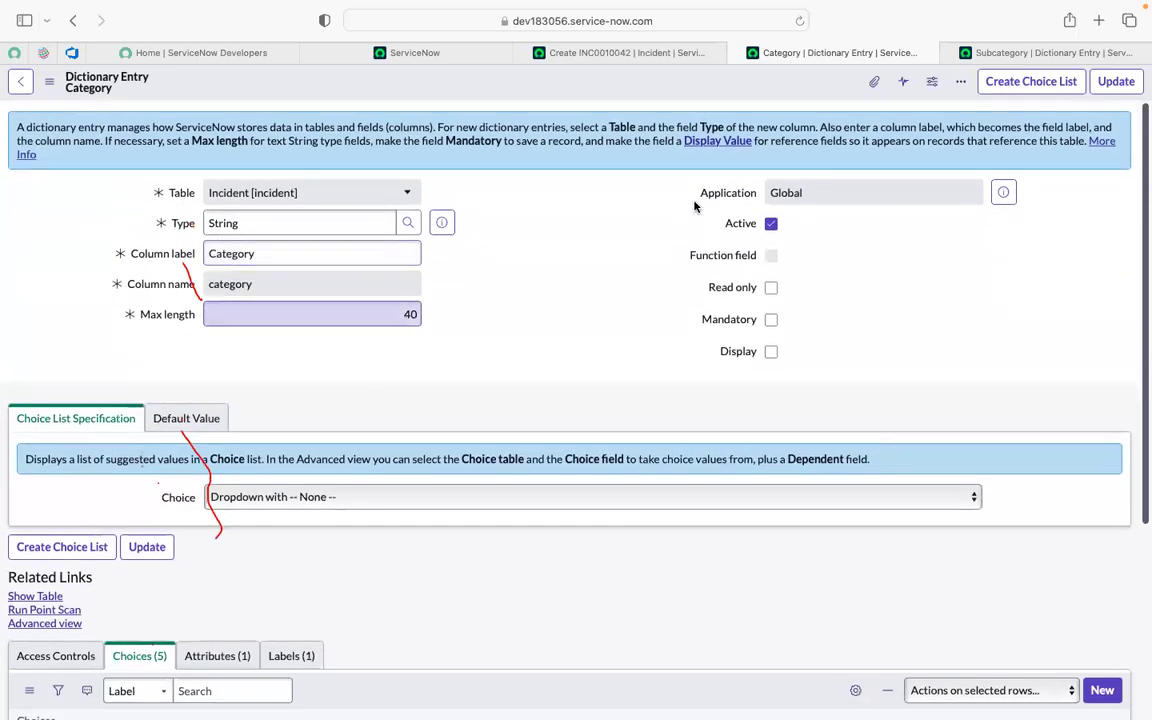
Examine the Subcategory dictionary entry's choices along with their values and dependent values.
left_click(992, 55)
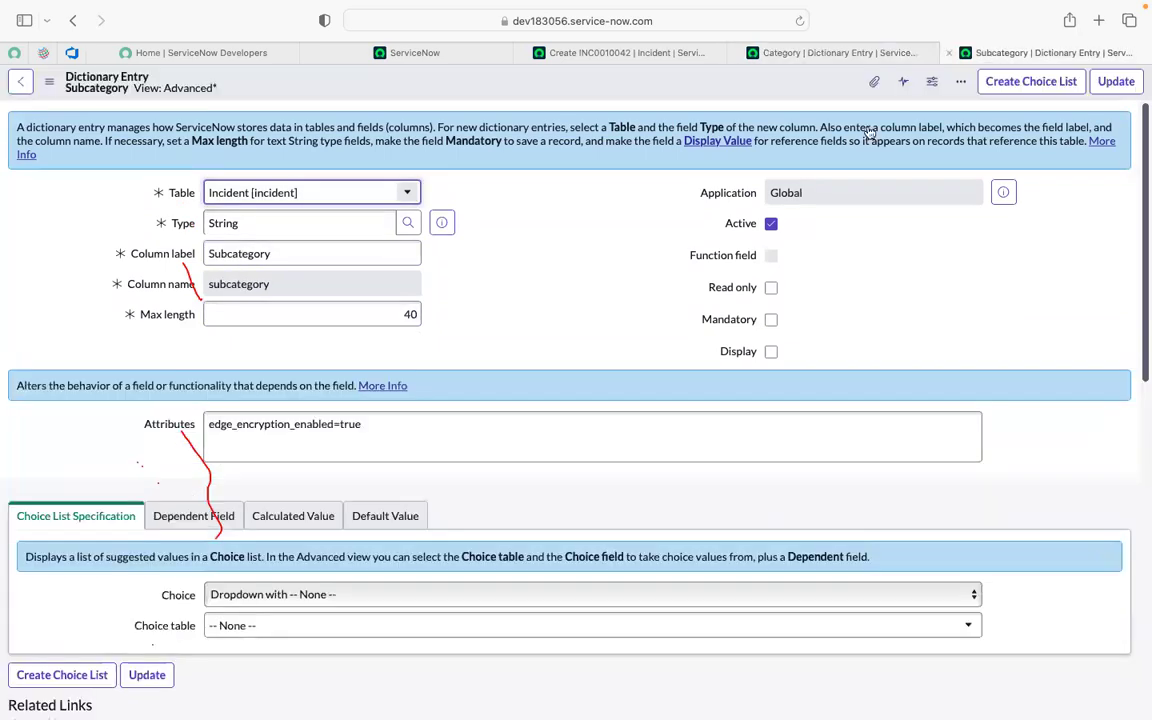
scroll(494, 331, "down", 3)
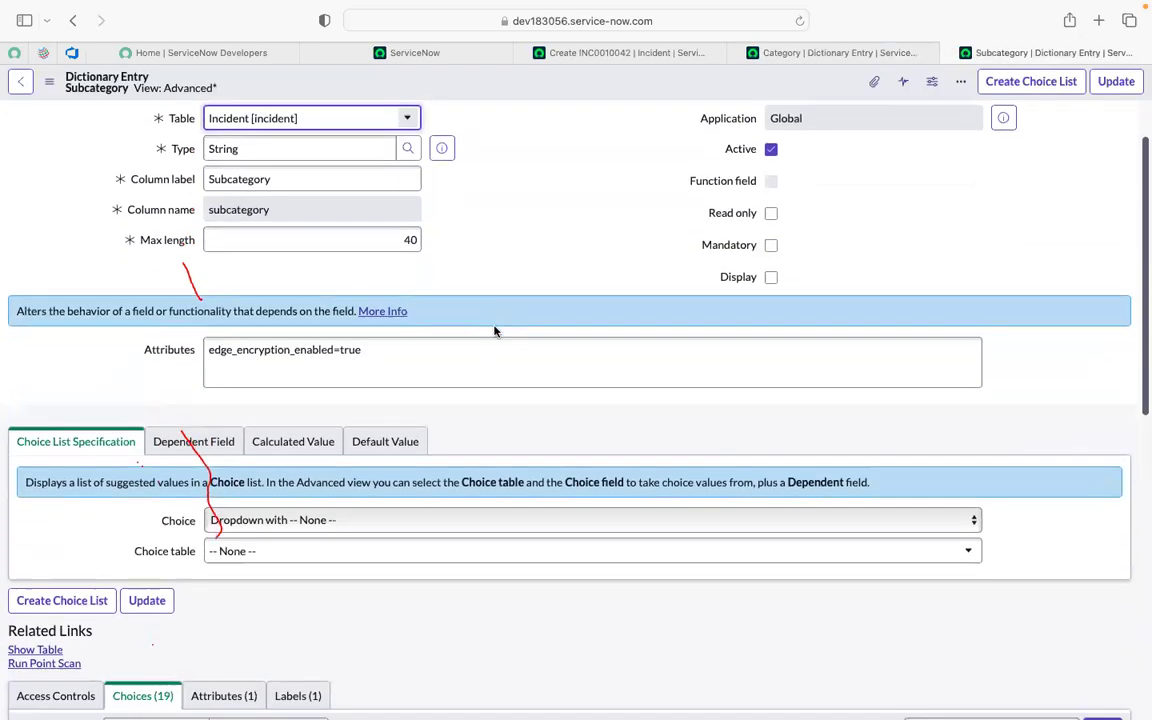
scroll(494, 331, "down", 5)
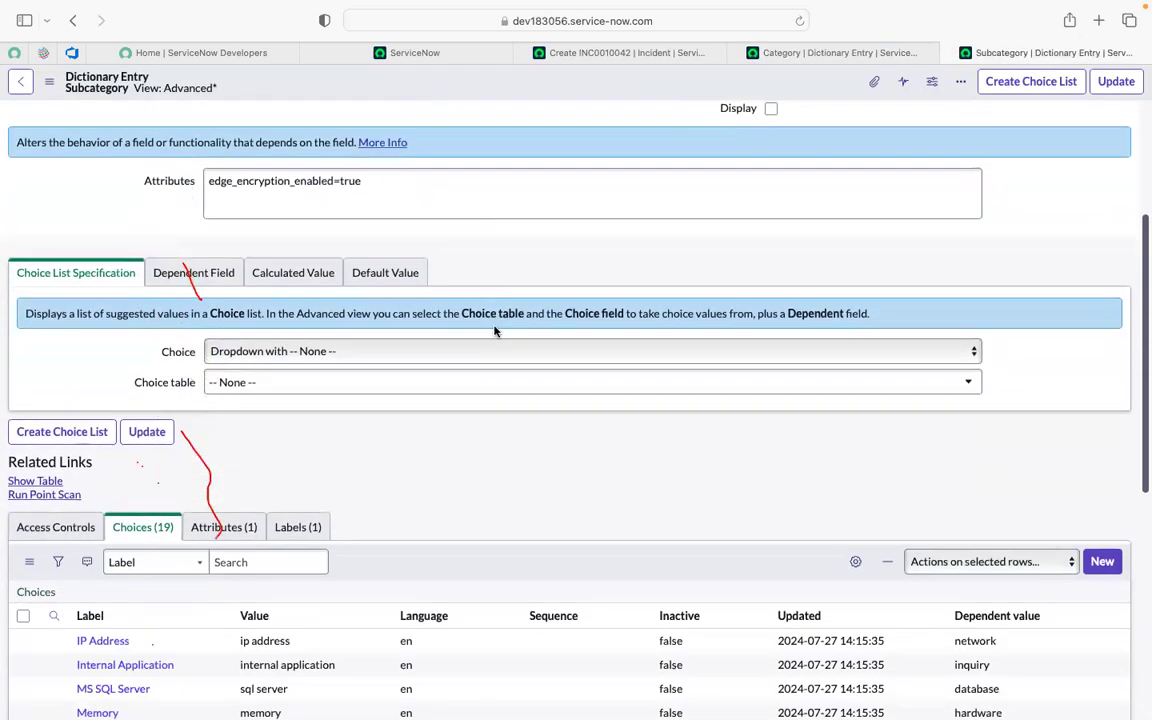
scroll(494, 331, "up", 5)
scroll(488, 340, "down", 10)
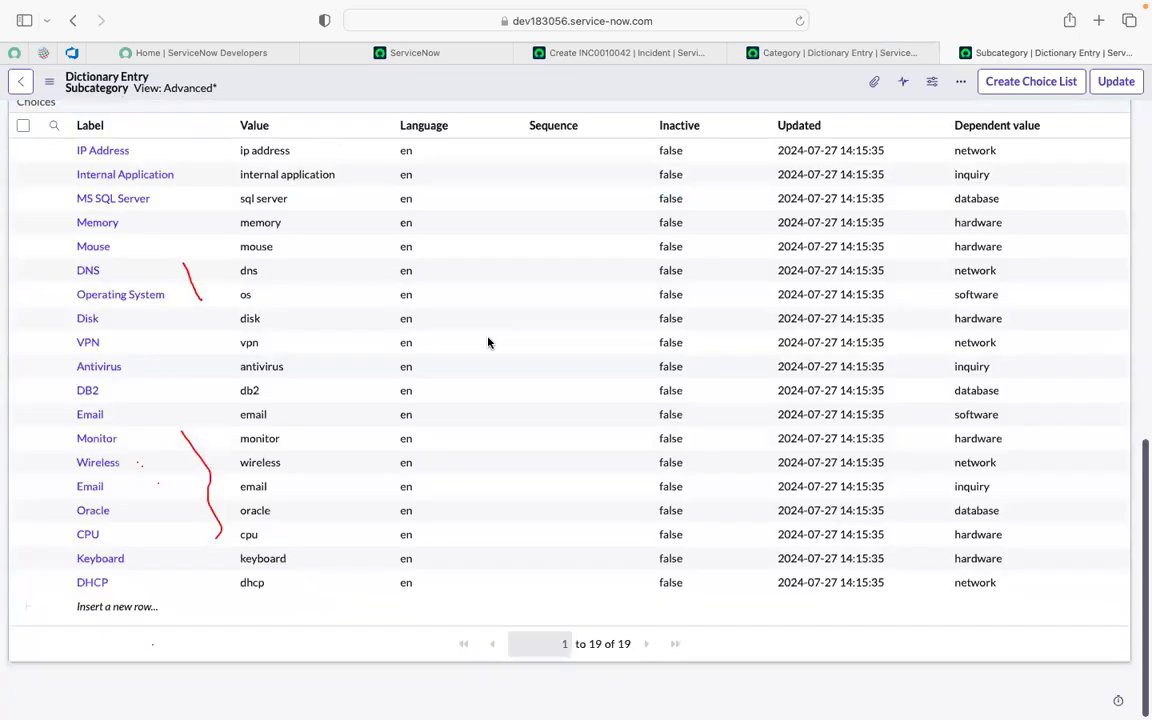
scroll(363, 336, "up", 1)
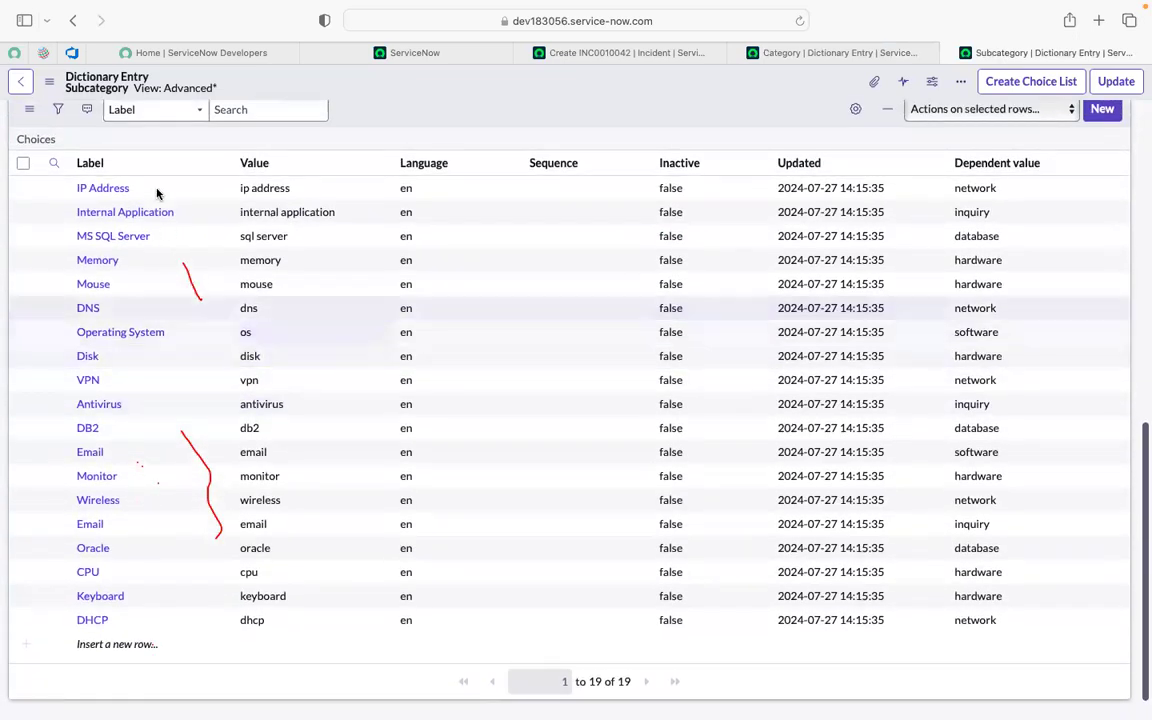
scroll(440, 640, "down", 1)
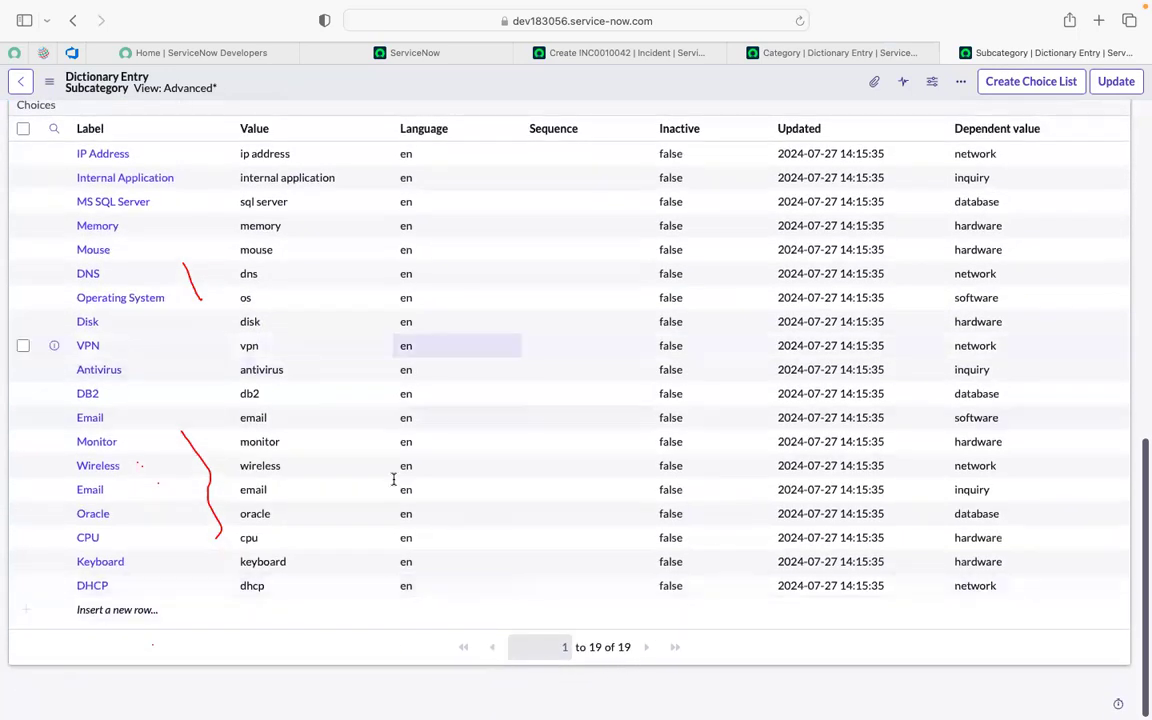
Set the Category of the original incident form to Hardware and view the Subcategory choices it offers.
left_click(778, 52)
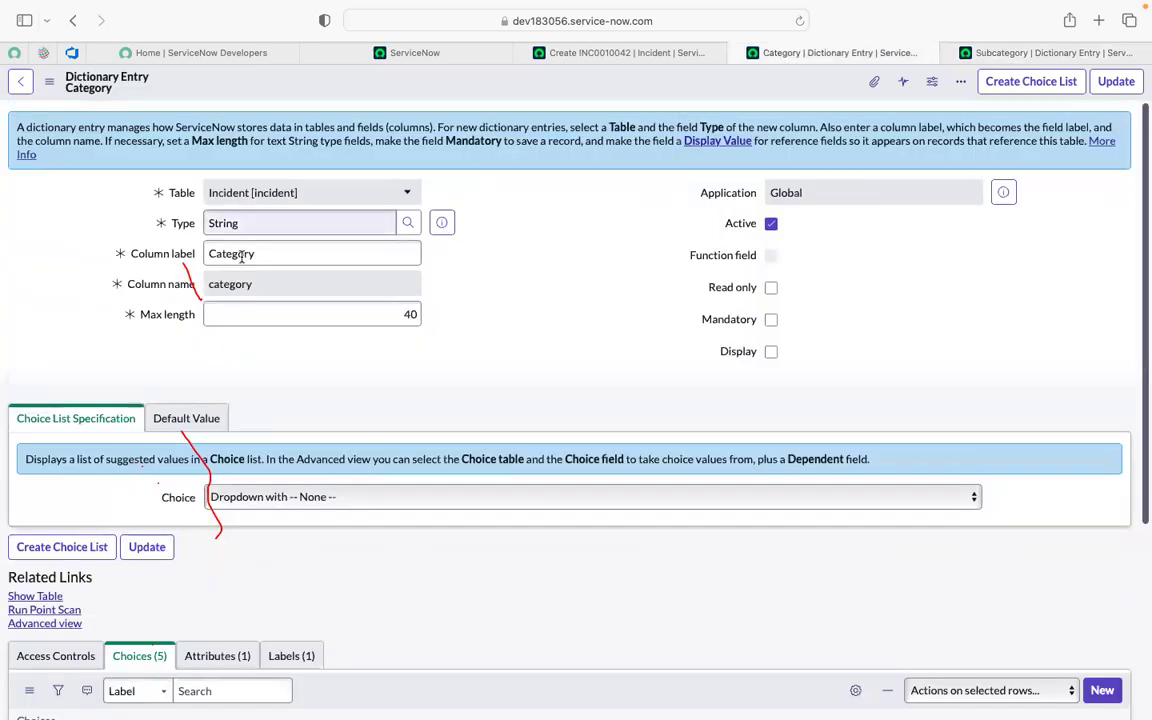
left_click(610, 52)
left_click(239, 222)
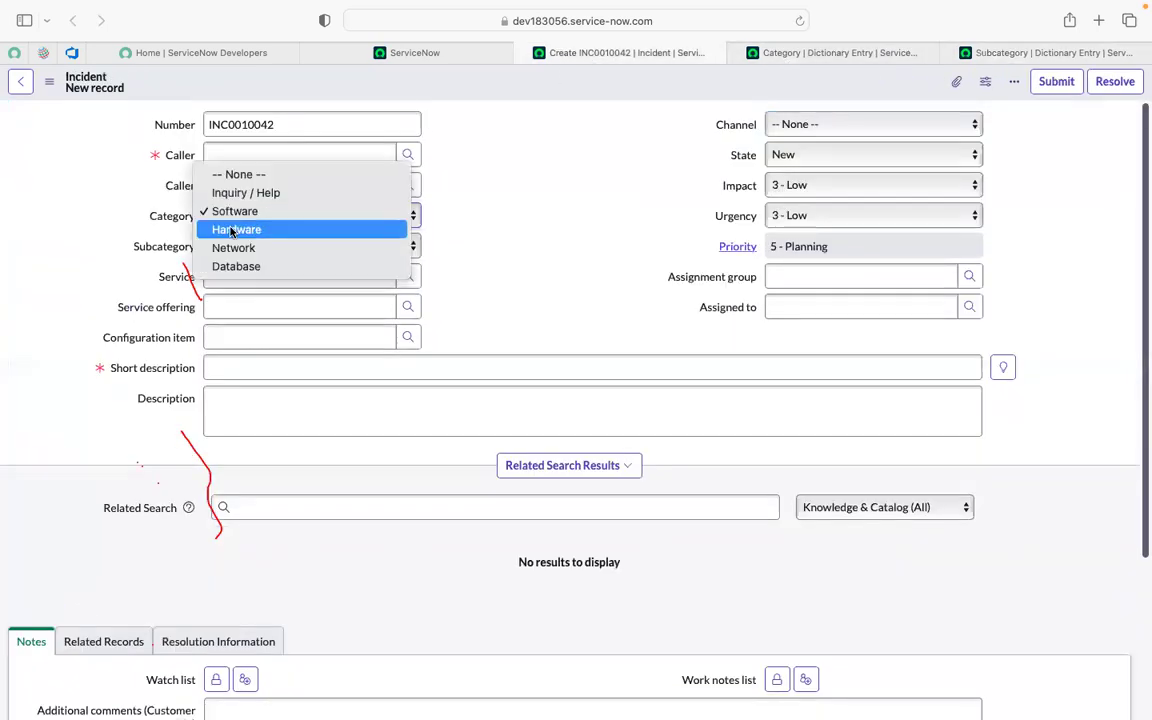
left_click(236, 229)
left_click(226, 246)
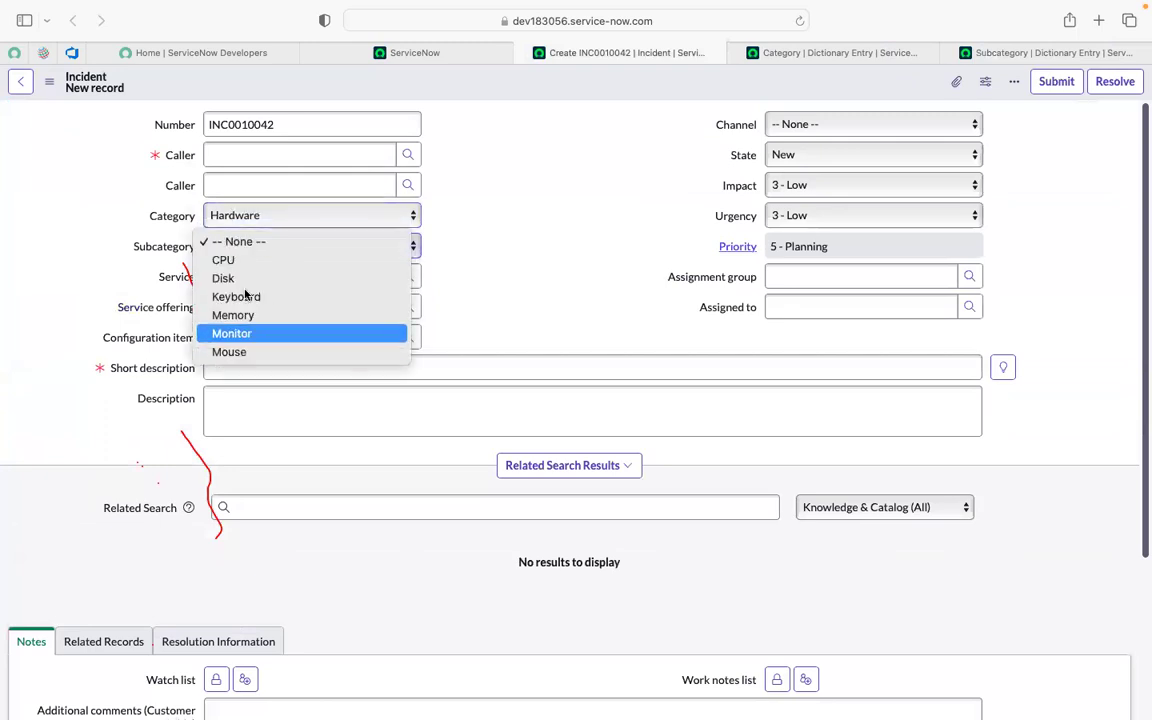
Set the incident's Category back to Software.
left_click(266, 224)
left_click(266, 224)
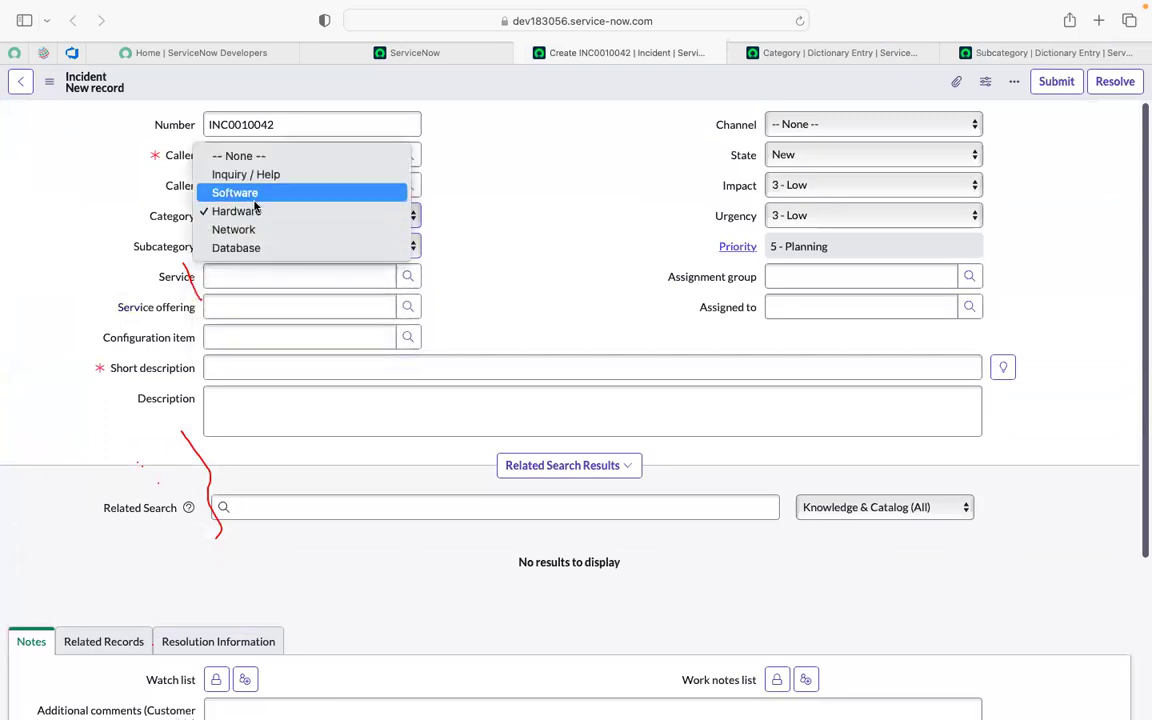
left_click(252, 195)
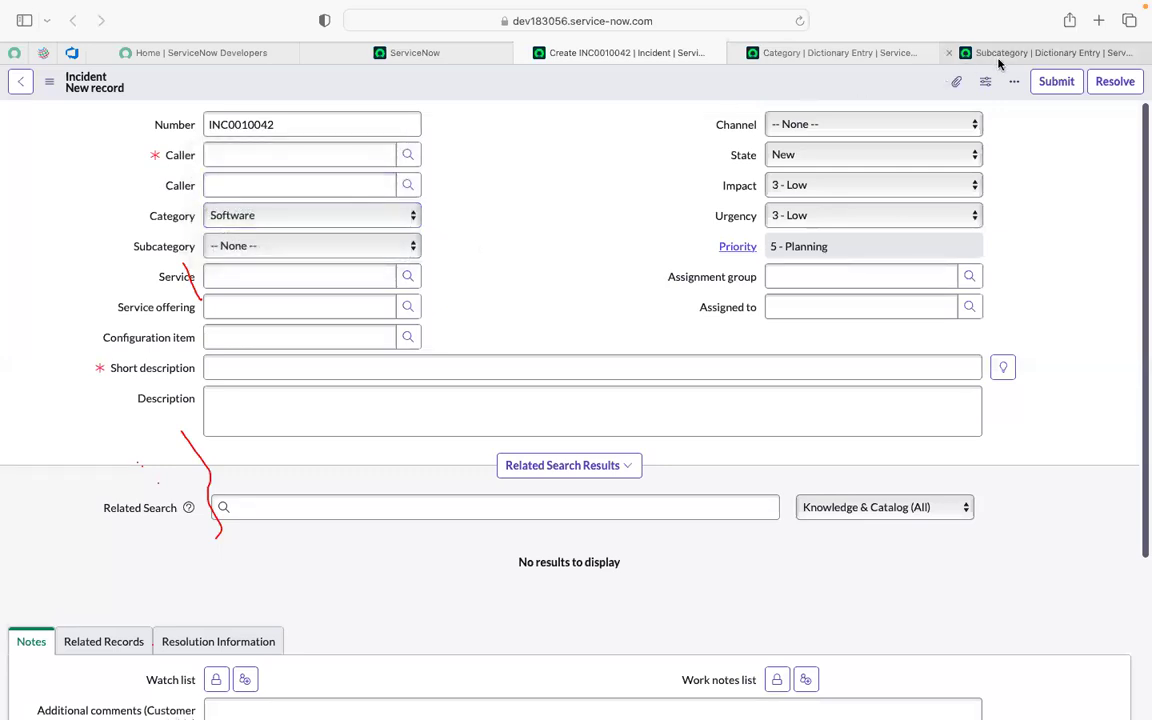
Inspect the Operating System choice's value and dependent value in the Subcategory dictionary entry, and return to the entry's main fields.
left_click(968, 52)
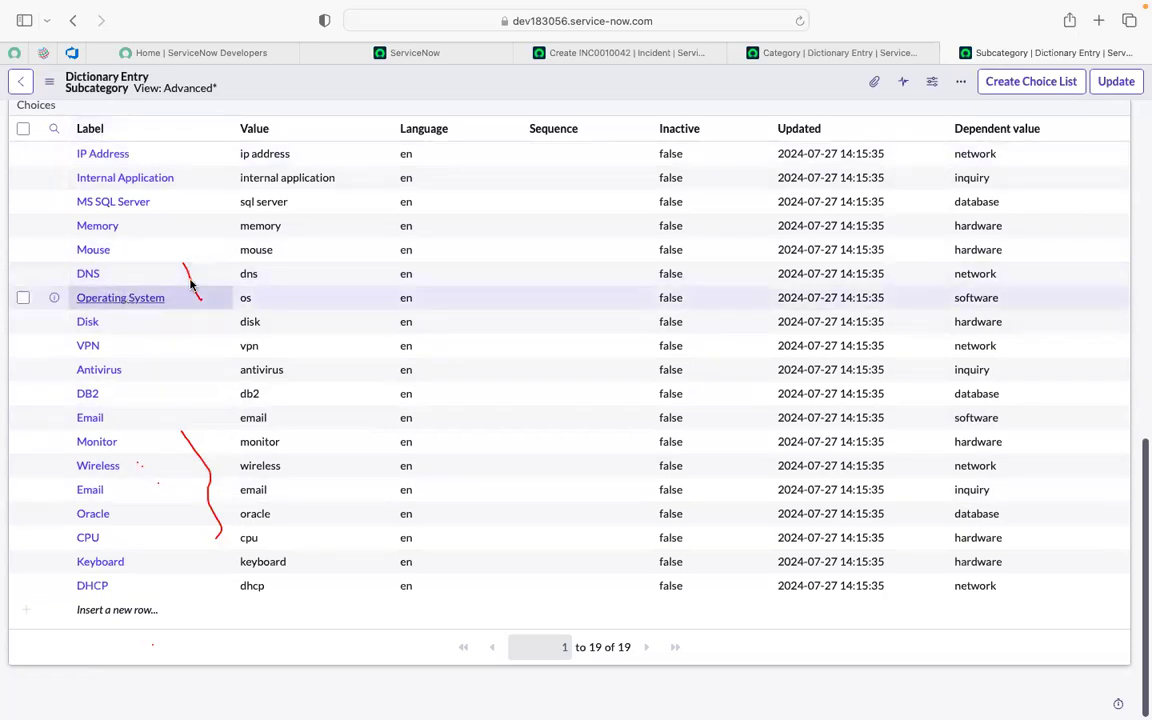
left_click(245, 297)
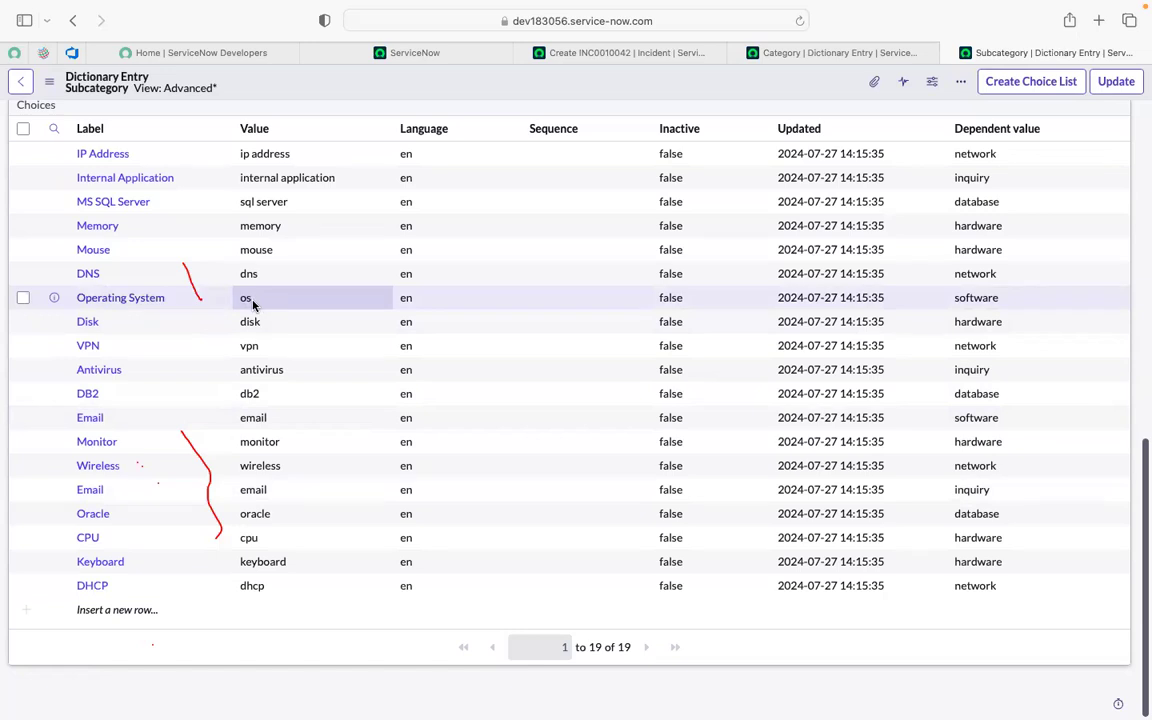
scroll(253, 305, "up", 15)
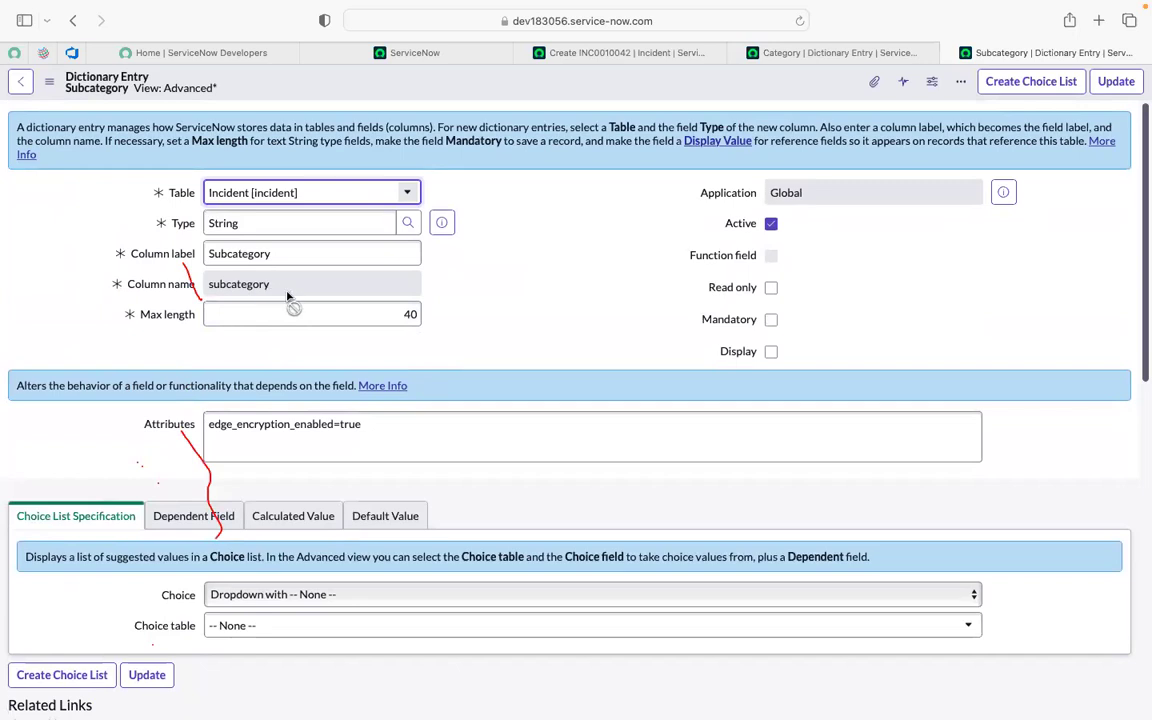
Filter the application navigator for "ATF)" and open the Automated Test Framework's Tests list in a new browser tab.
left_click(522, 48)
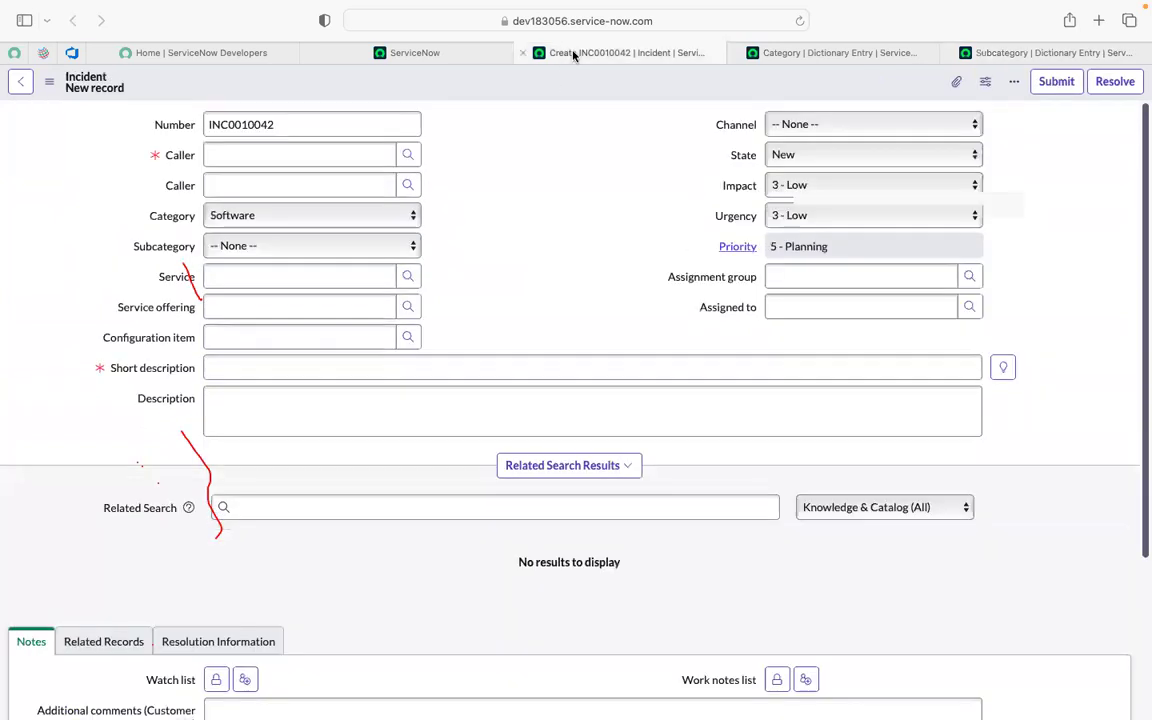
left_click(428, 56)
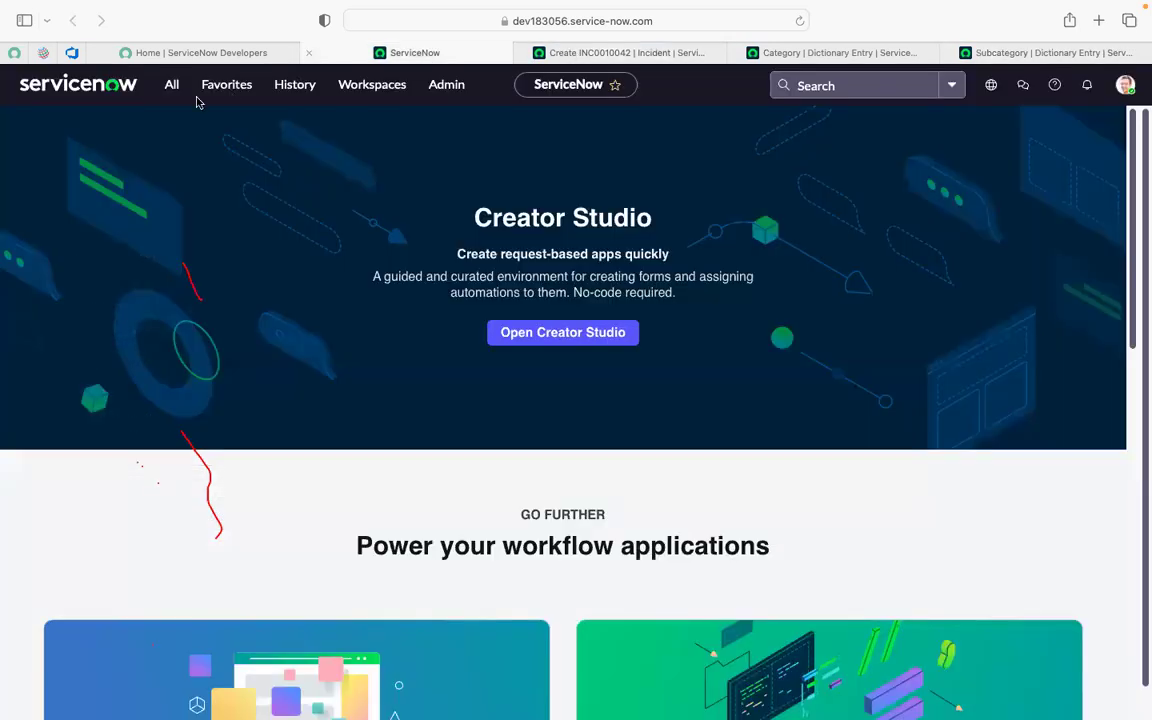
left_click(175, 90)
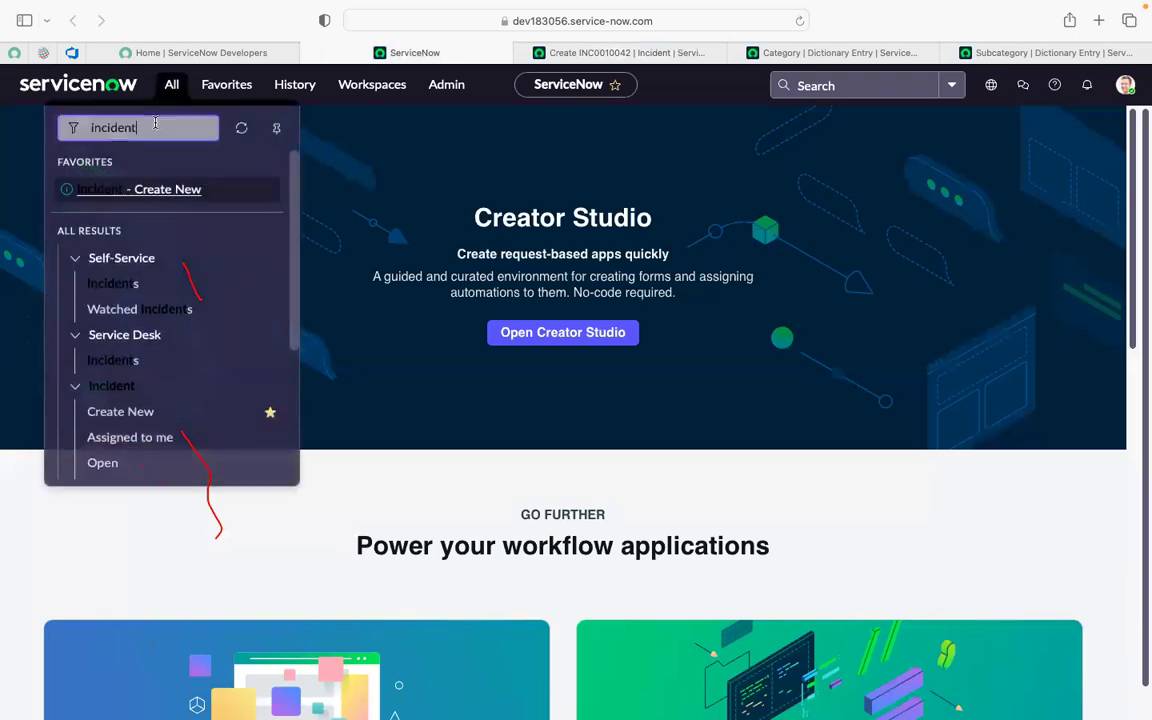
key("BackSpace")
key("BackSpace")
key("BackSpace")
key("BackSpace")
key("BackSpace")
key("BackSpace")
key("BackSpace")
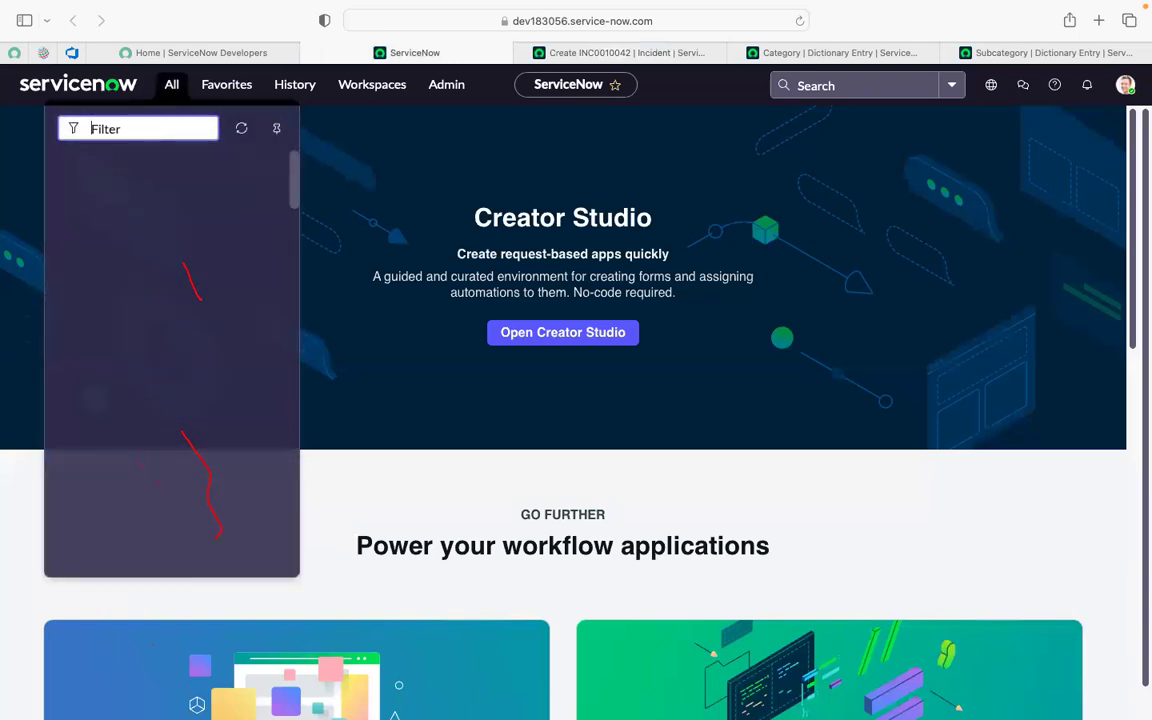
type("AT")
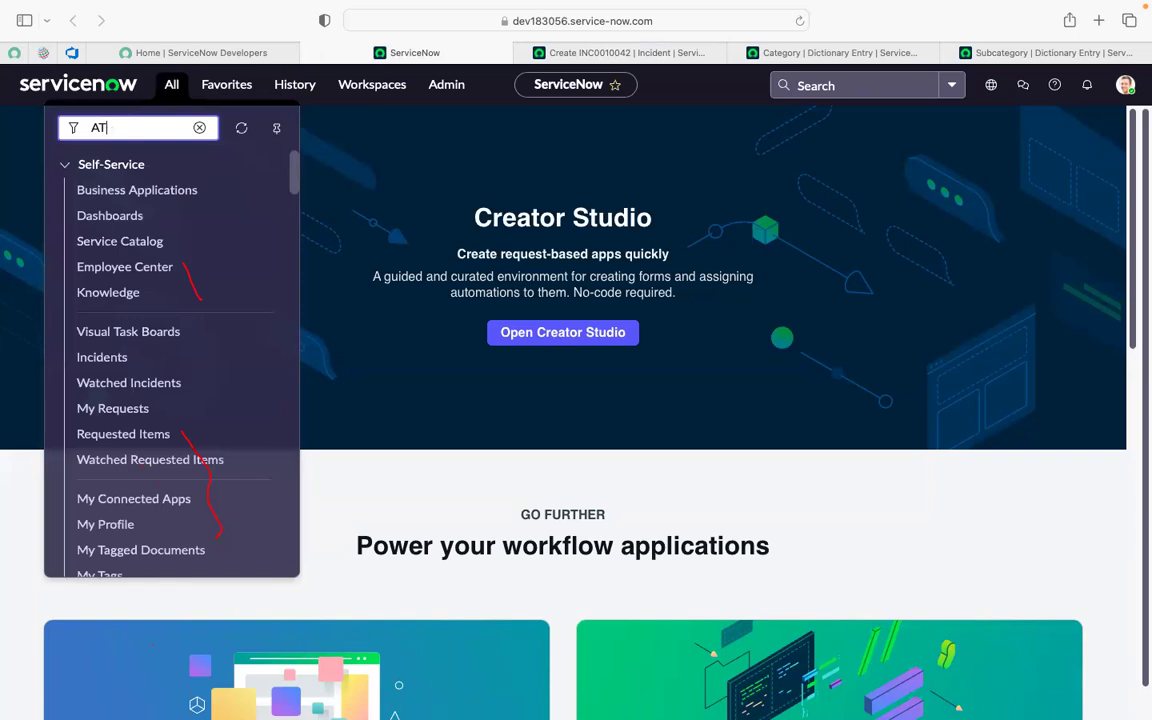
type("F)")
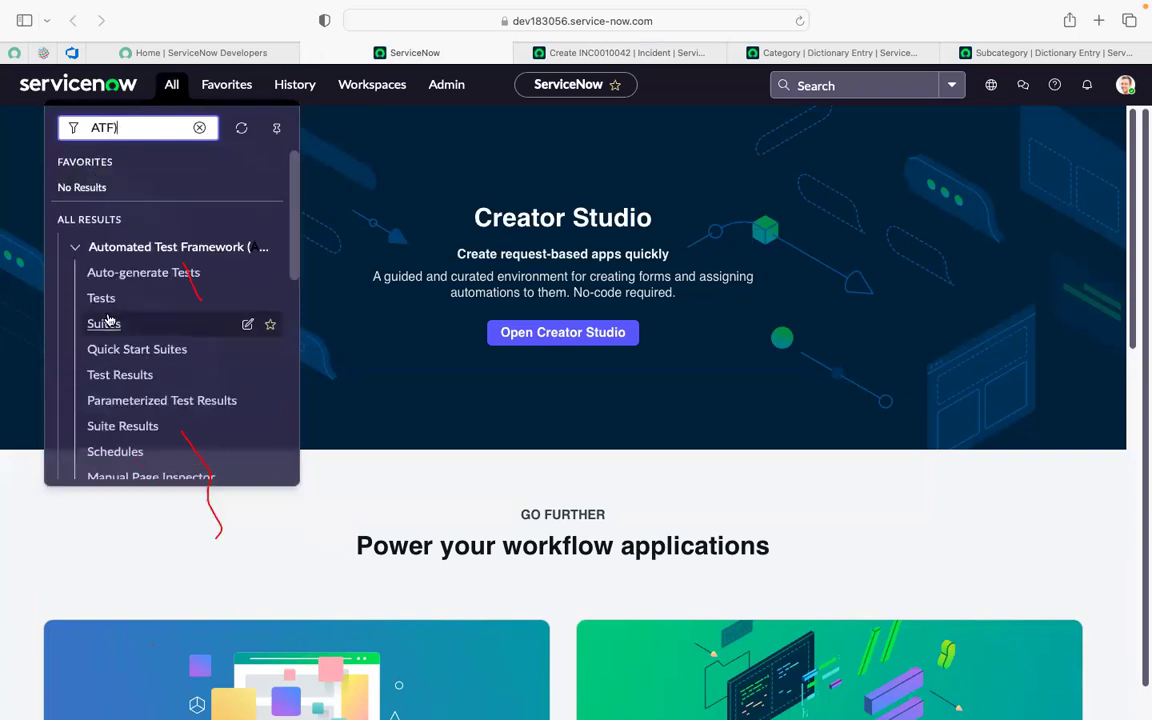
left_click(99, 299, "super")
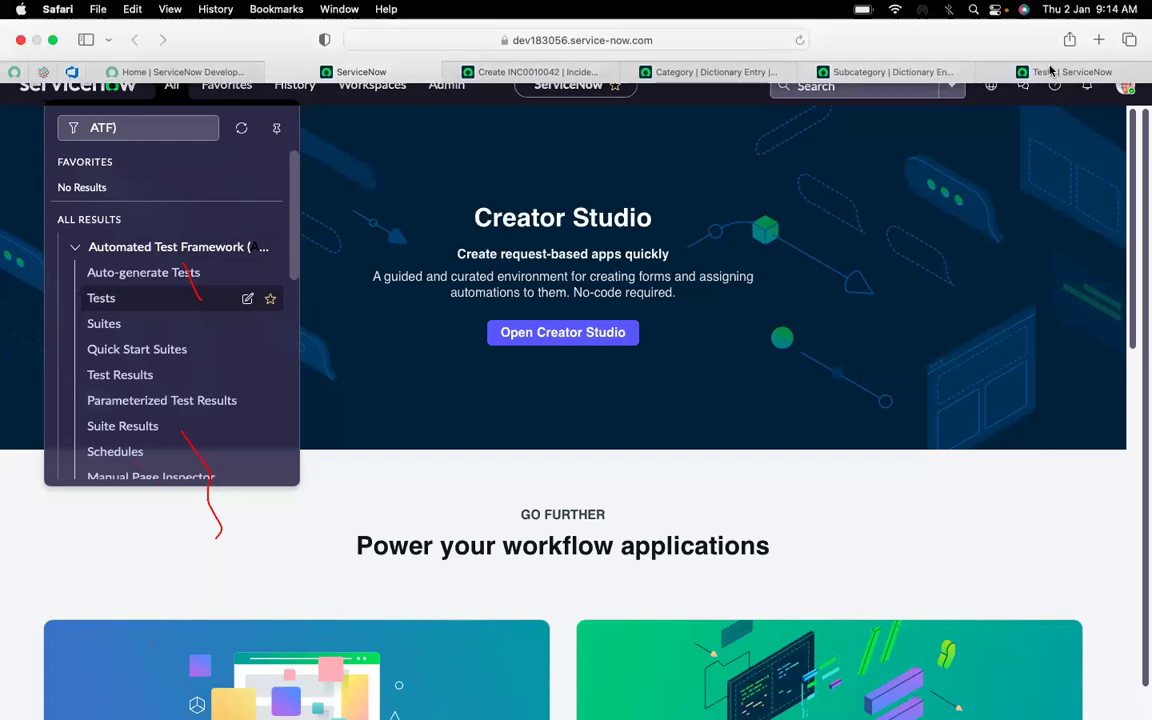
left_click(1025, 73)
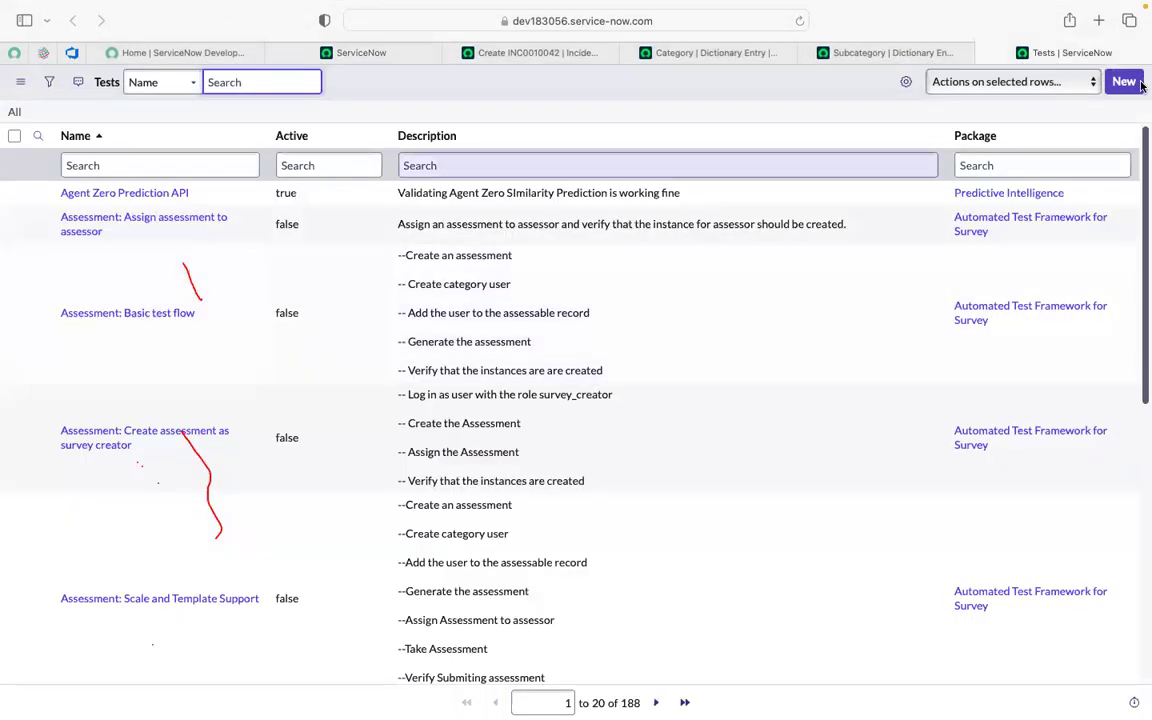
Filter the test list by name with "*incident".
left_click(112, 164)
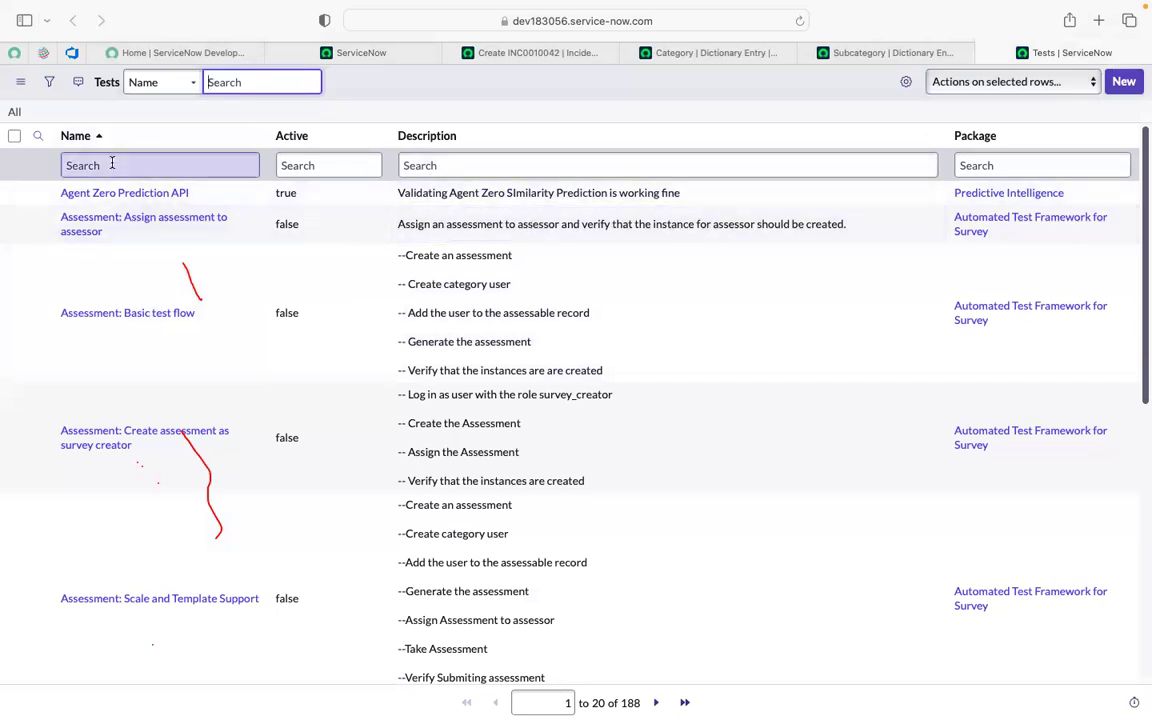
type("*")
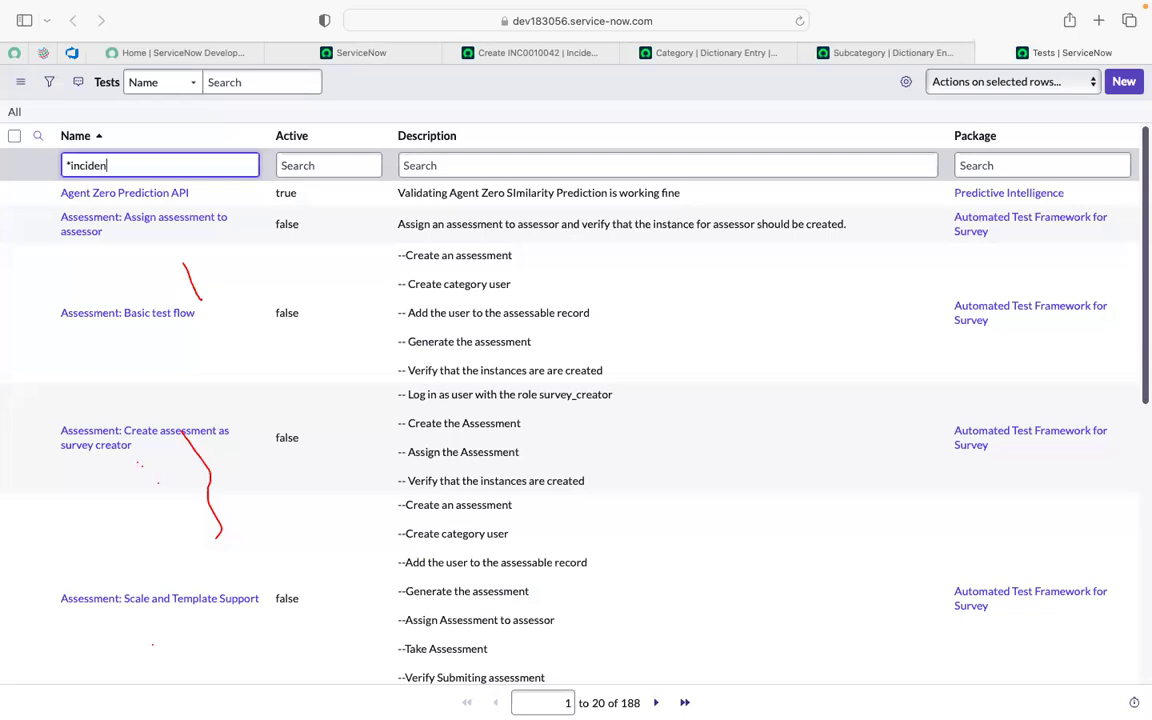
key("Return")
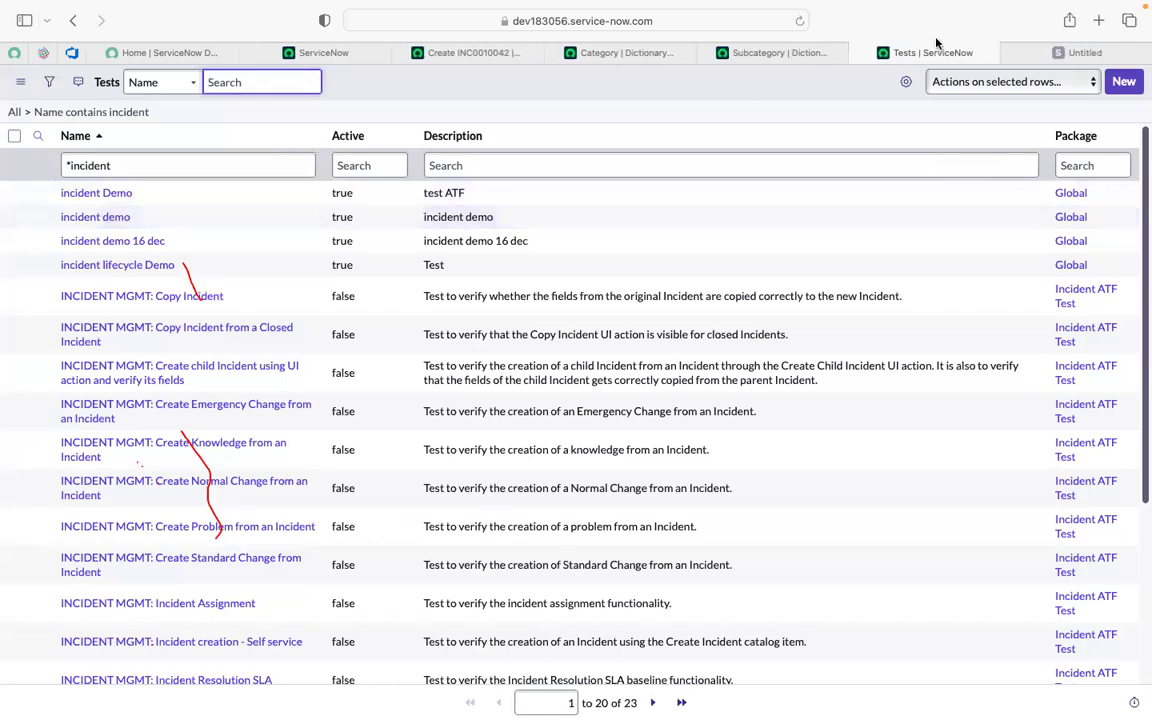
Check the test steps of the "incident demo" and "incident Demo" tests, and return to the filtered test list.
left_click(1025, 53)
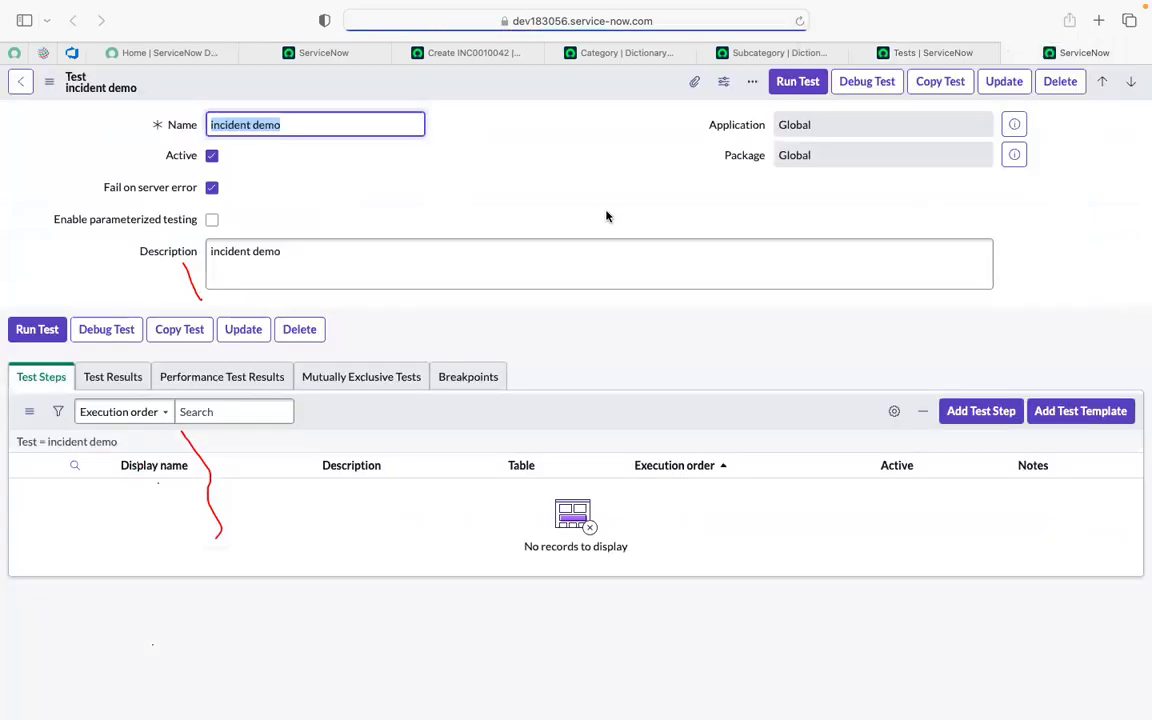
left_click(1010, 53)
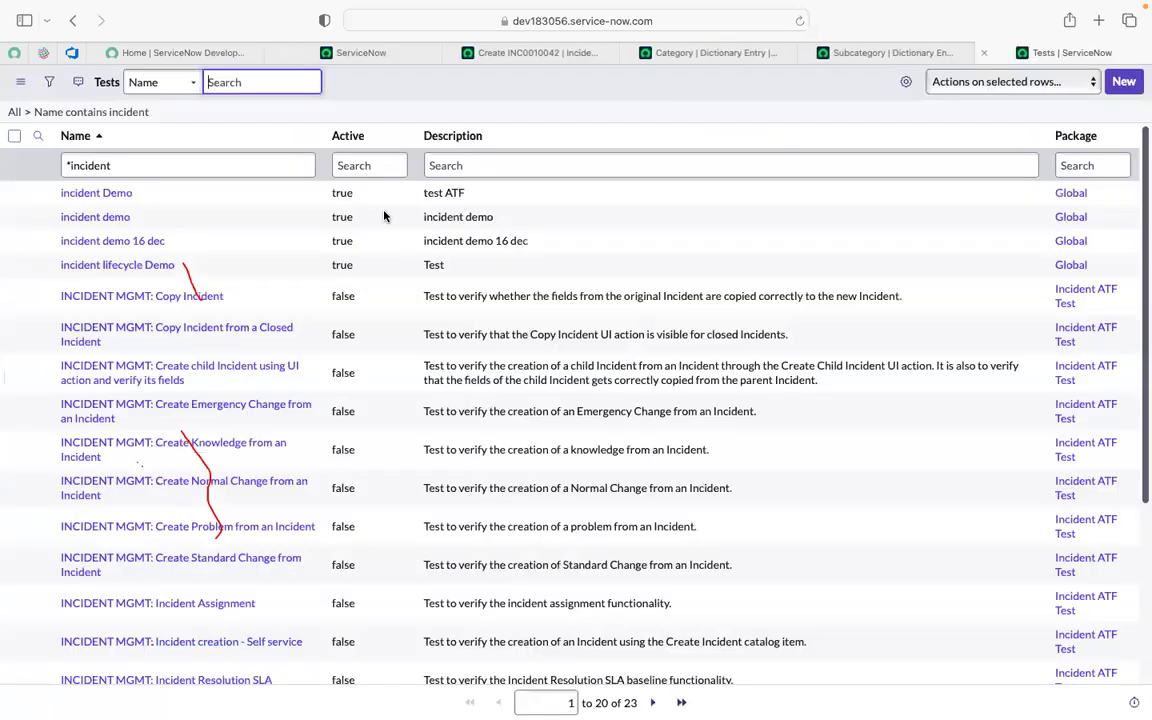
left_click(98, 192, "super")
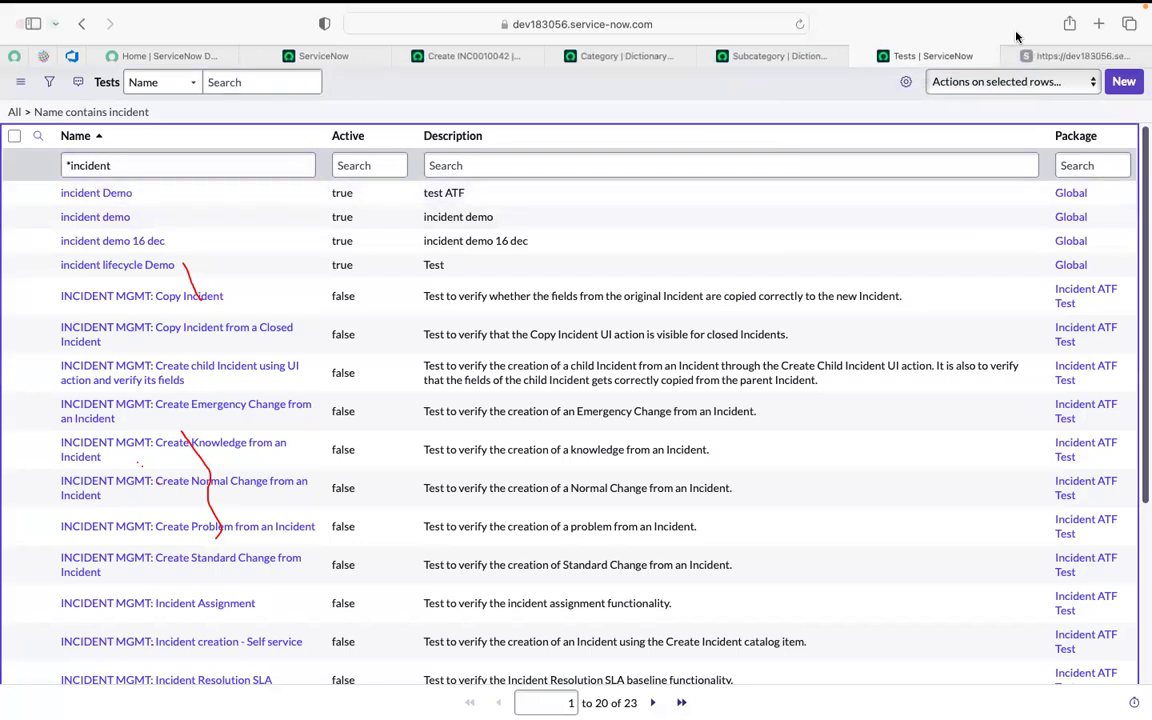
left_click(1040, 70)
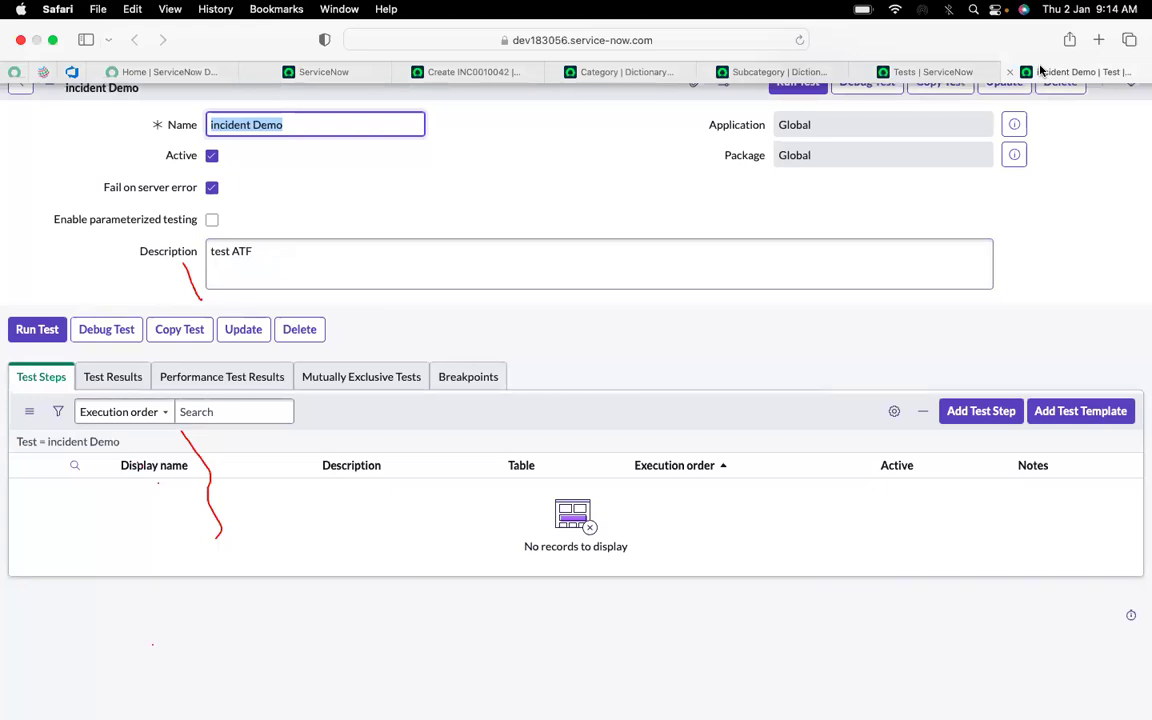
left_click(465, 188)
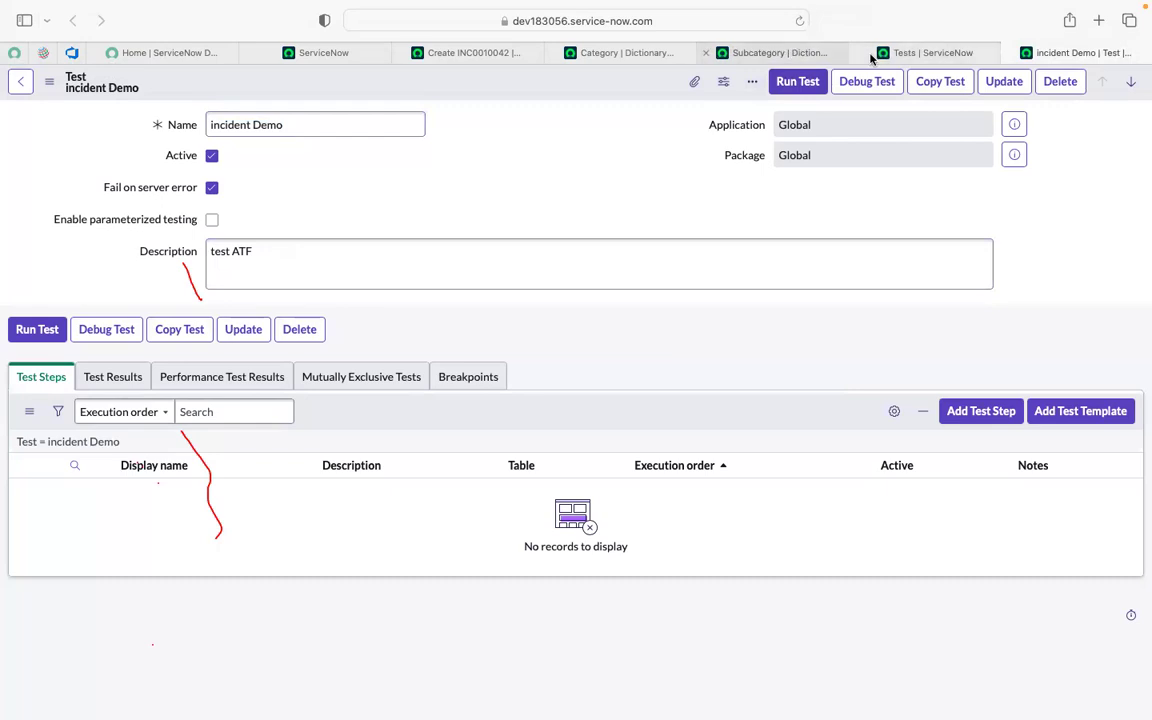
left_click(920, 52)
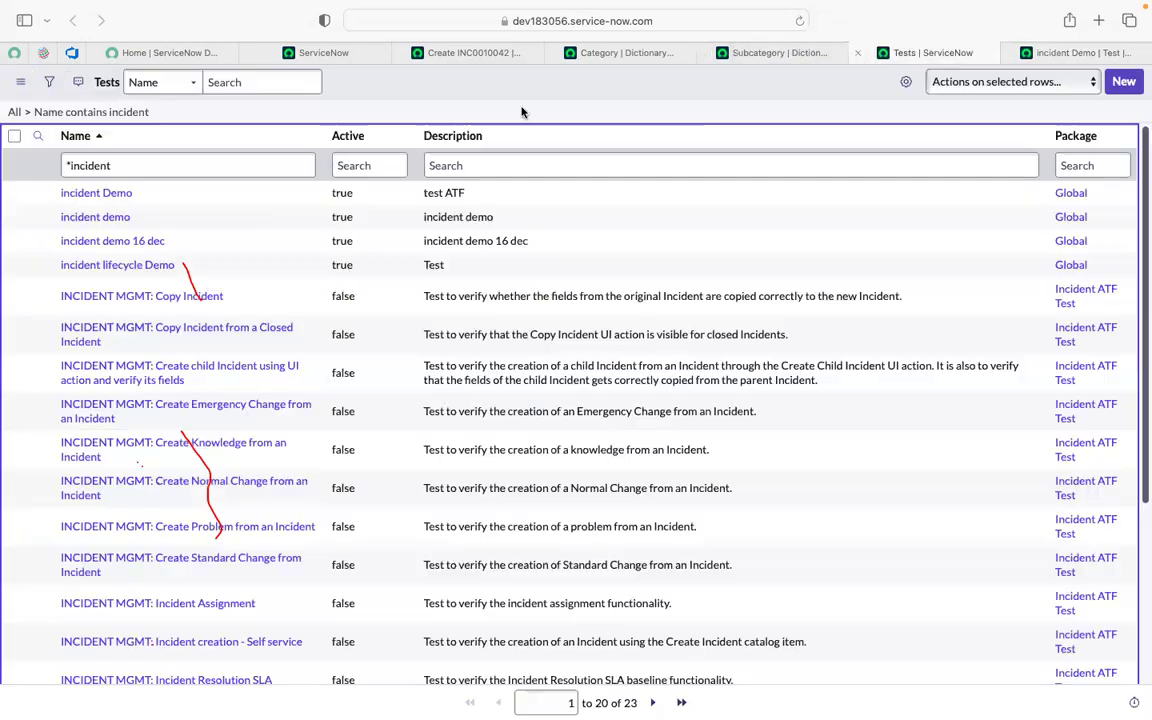
Open the "incident demo 16 dec" test in its own tab, close the "incident Demo" tab, and review all its test steps.
left_click(147, 245, "super")
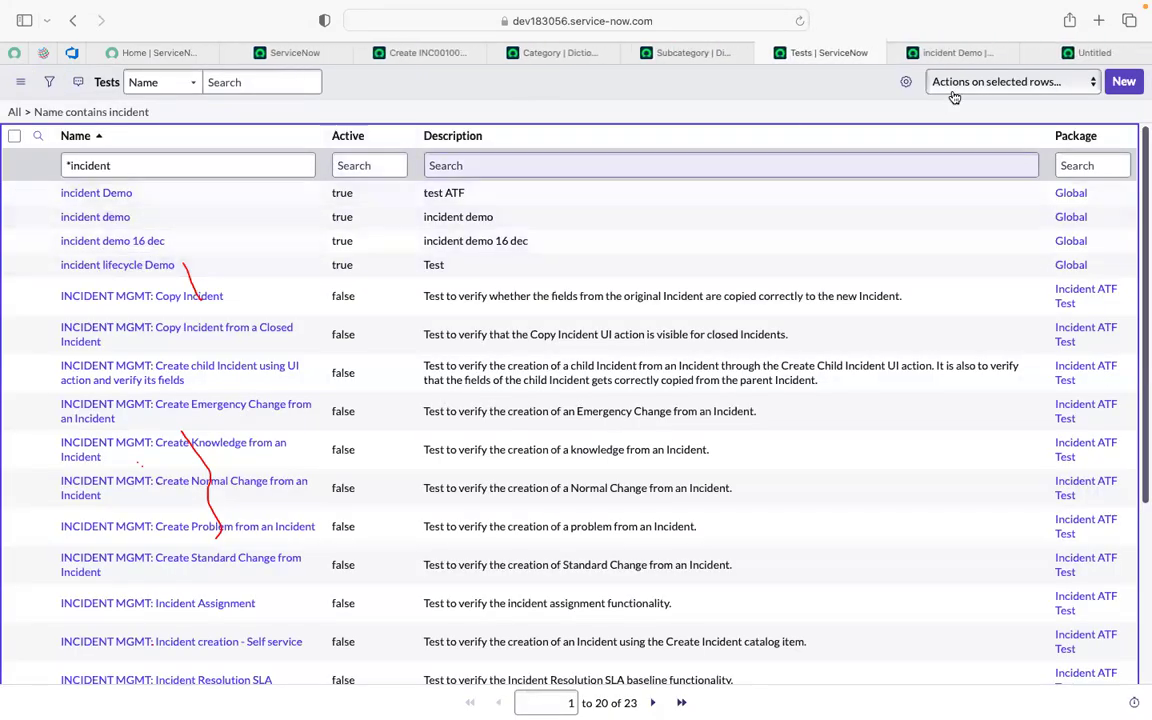
left_click(898, 53)
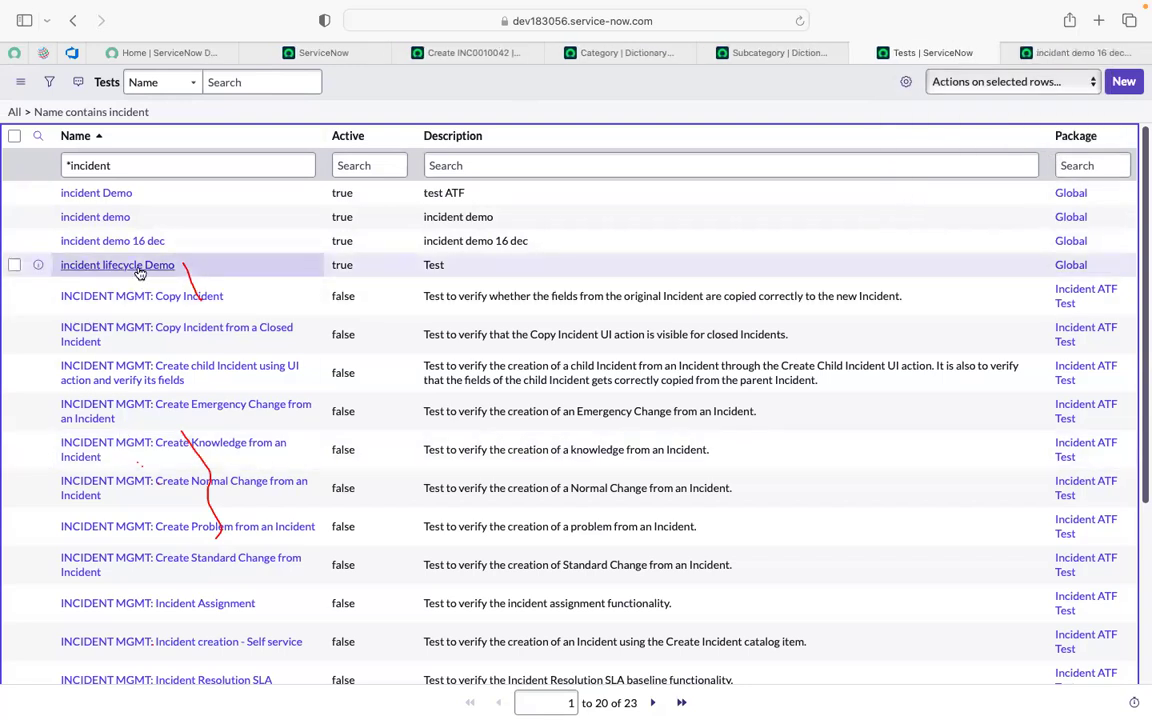
left_click(955, 48)
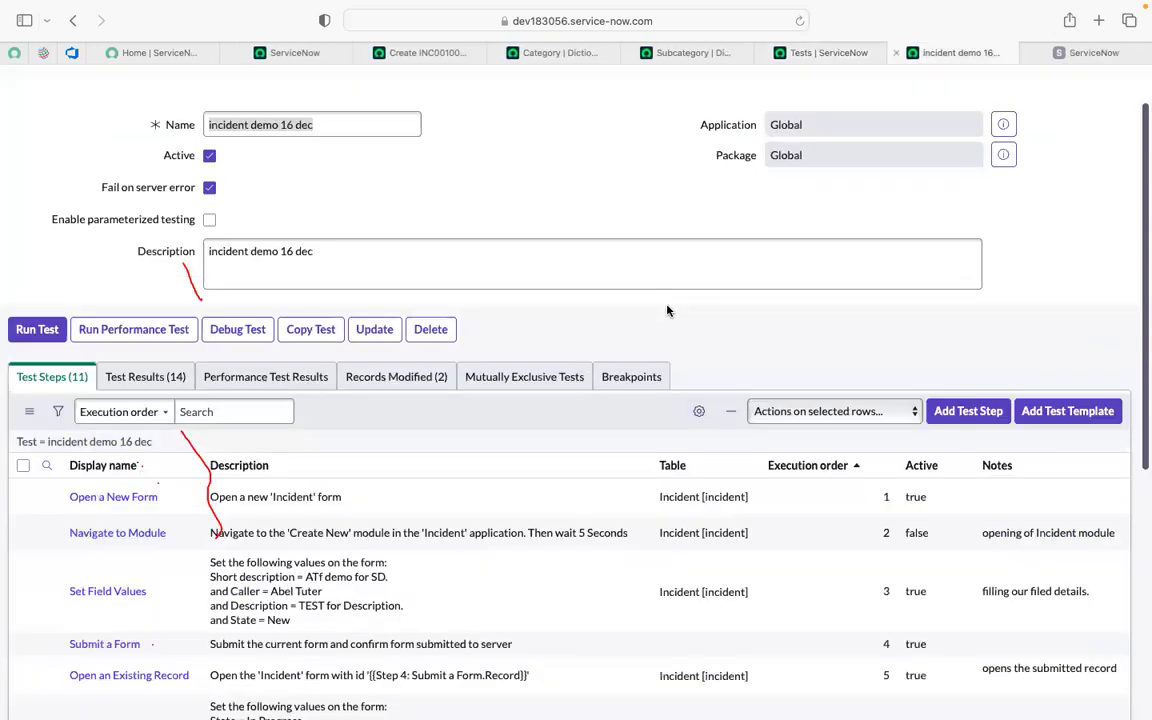
scroll(516, 435, "down", 8)
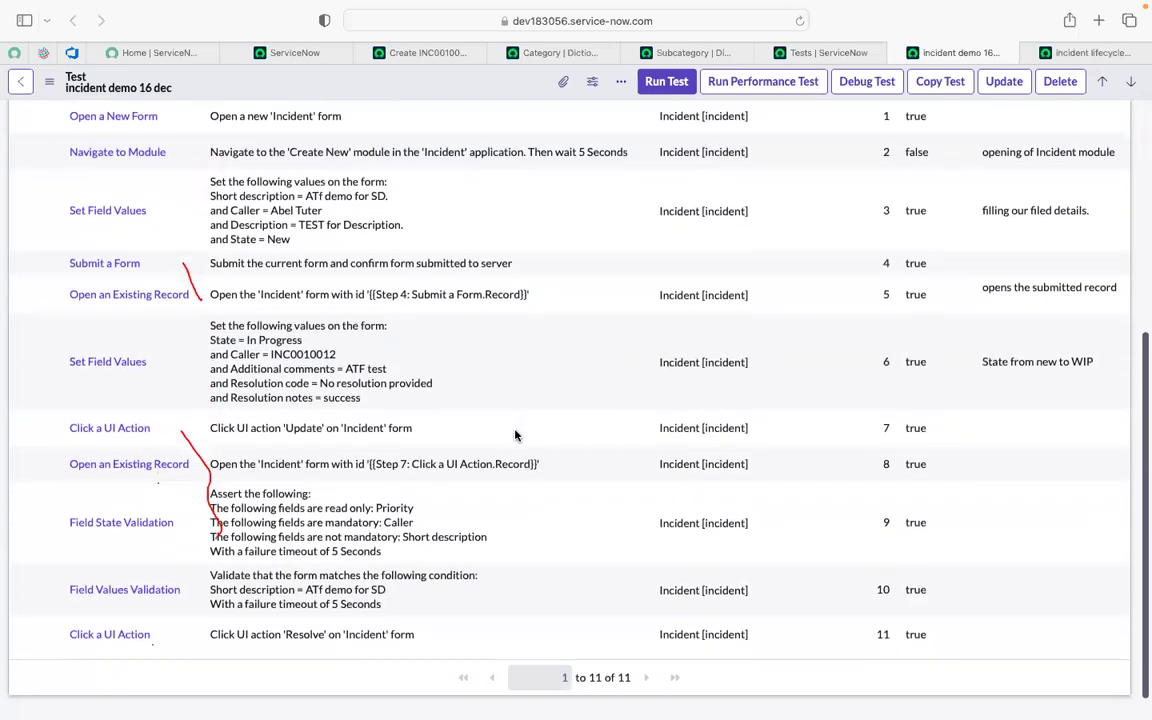
scroll(437, 344, "up", 8)
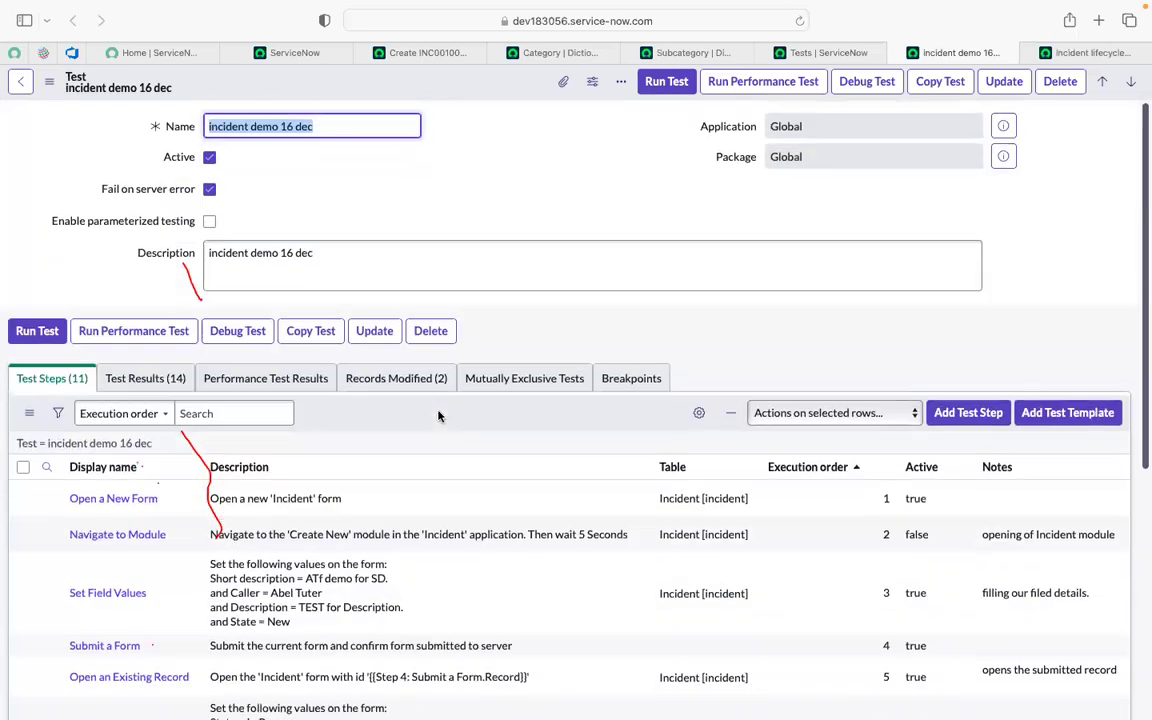
Keep the "incident lifecycle Demo" test open instead of "incident demo 16 dec" and rename it "parameterized tests for incident".
left_click(1047, 54)
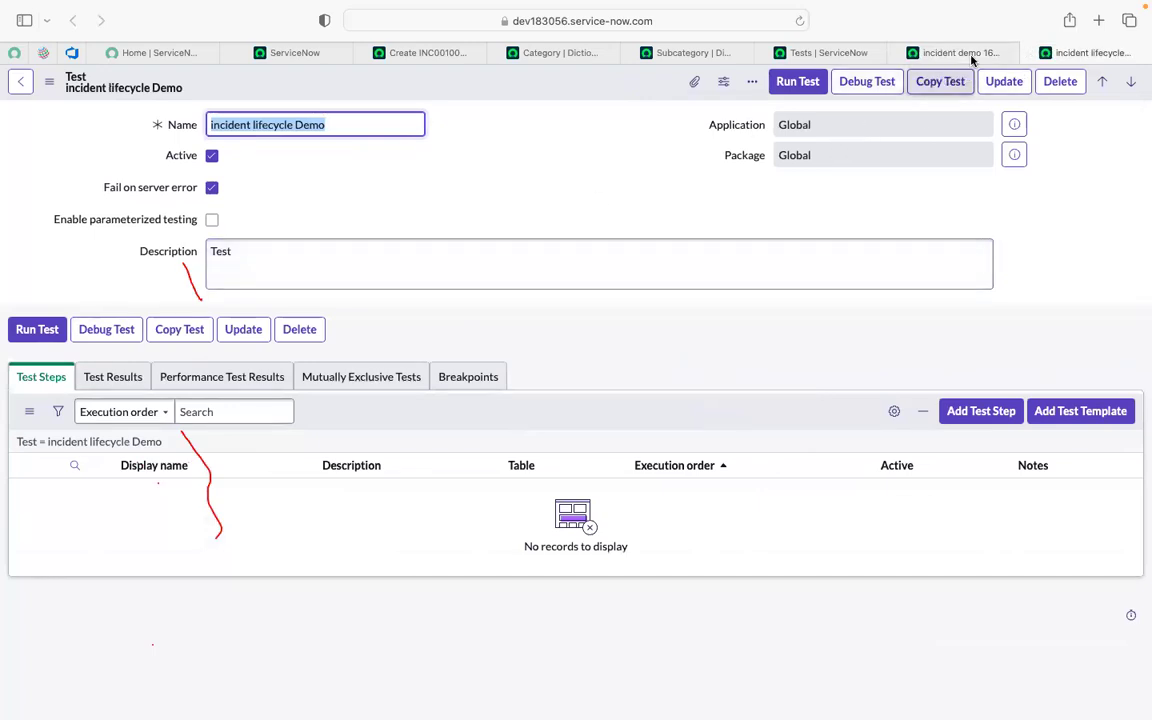
left_click(911, 52)
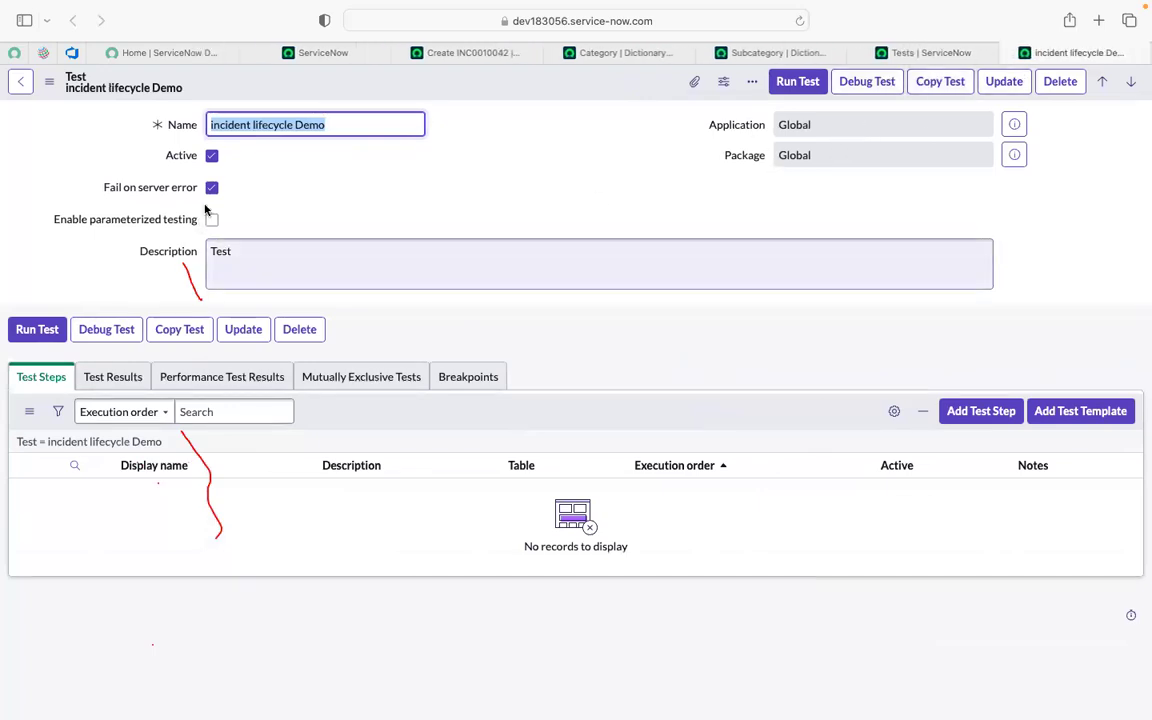
left_click(334, 128)
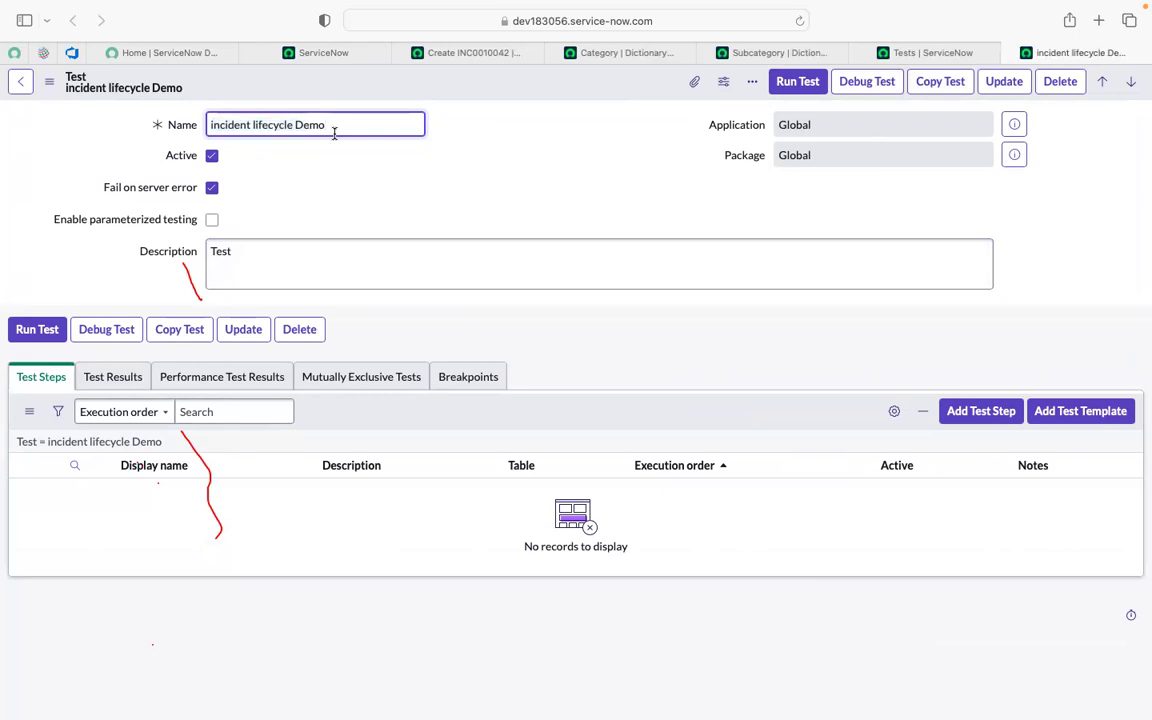
key("BackSpace")
key("BackSpace")
key("BackSpace")
key("BackSpace")
type("parame")
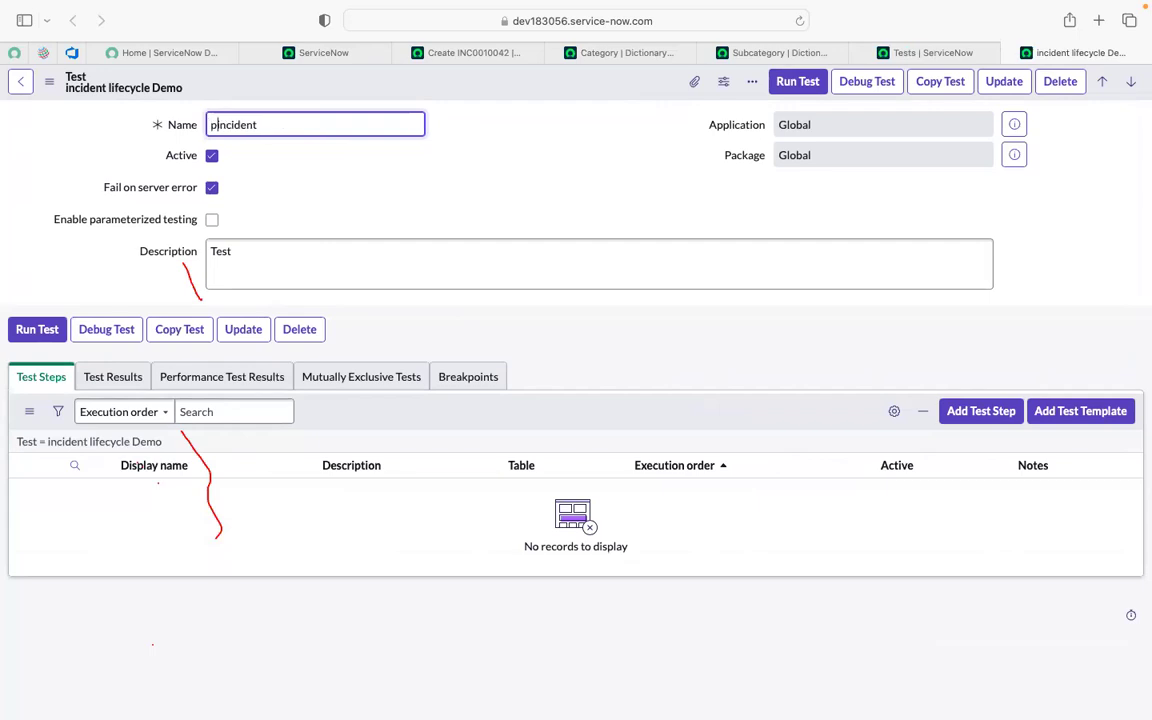
type("terize")
type("d tests ")
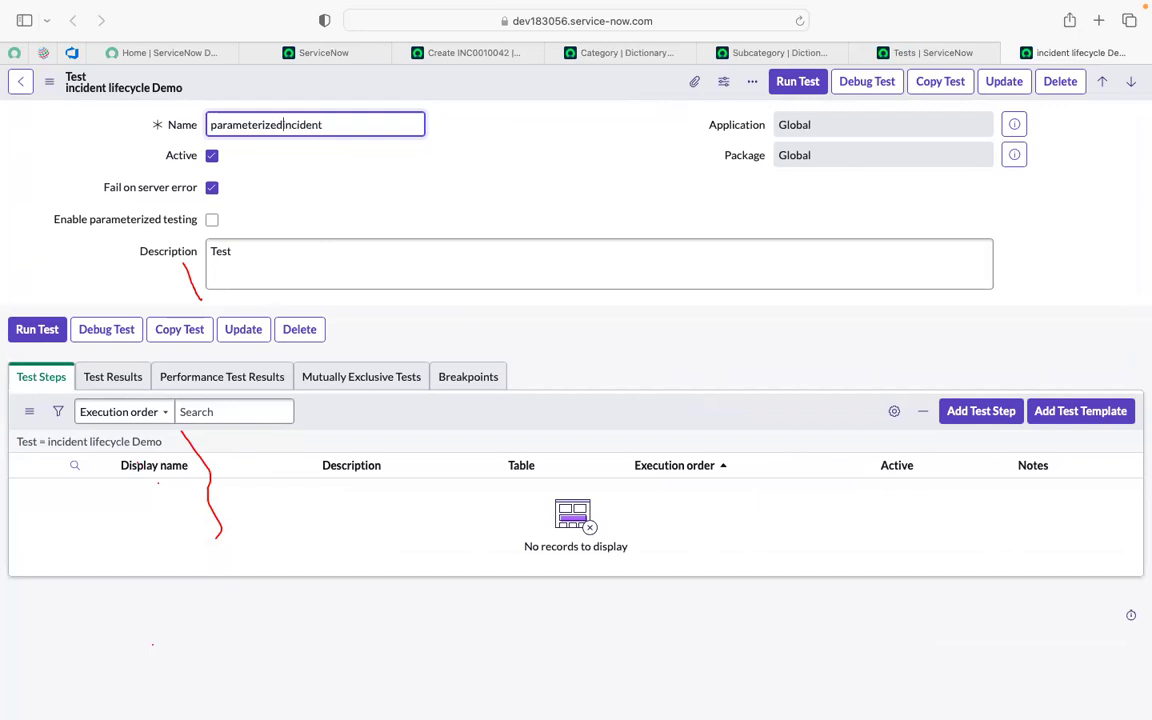
type("for incident")
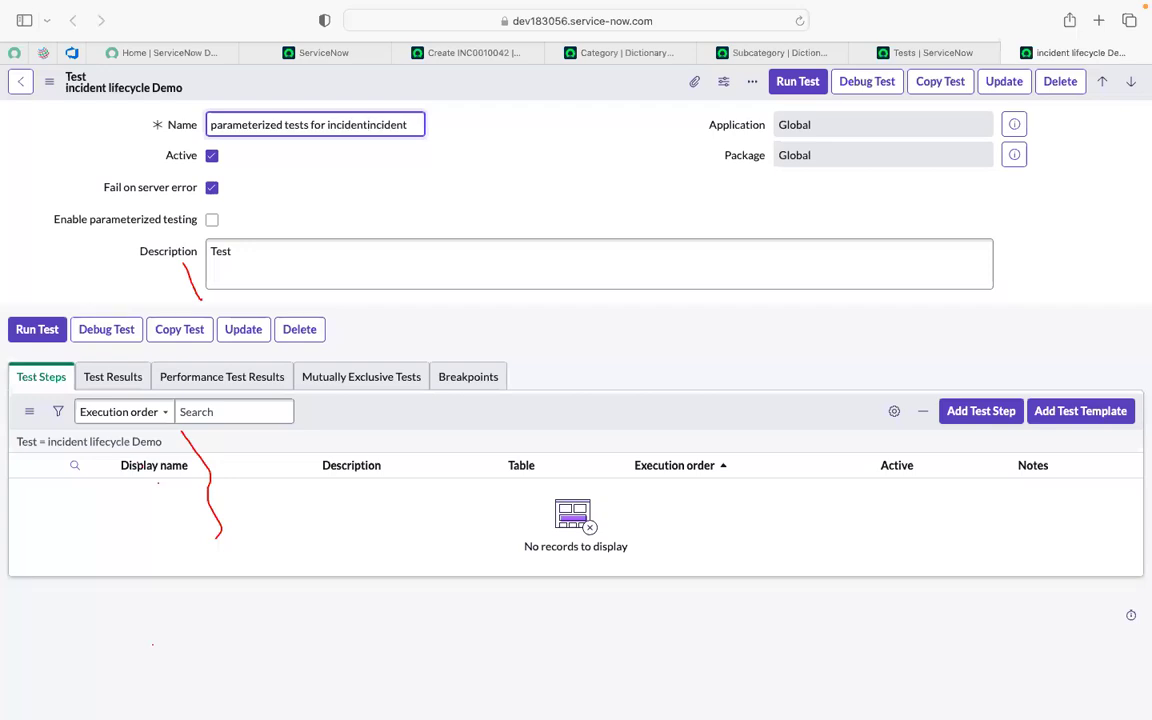
key("BackSpace")
key("BackSpace")
key("BackSpace")
key("BackSpace")
key("BackSpace")
key("BackSpace")
key("BackSpace")
key("BackSpace")
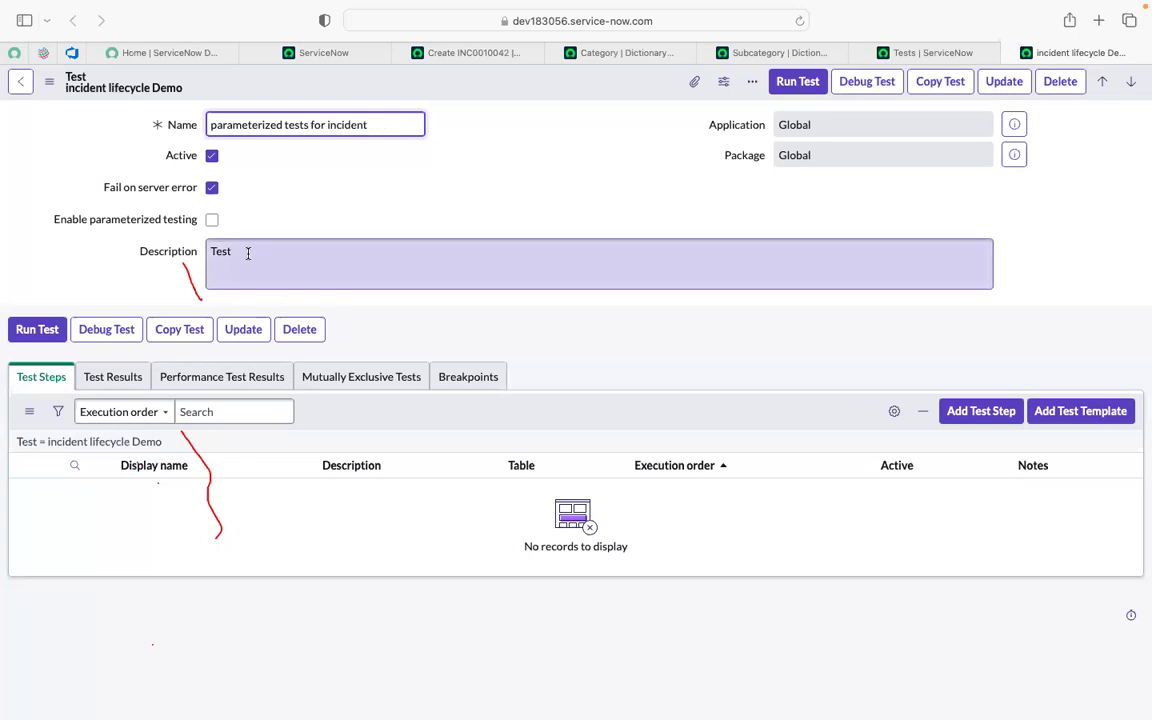
Replace the test's description with its copied name, "parameterized tests for incident", and save the record.
key("super+a")
key("super+c")
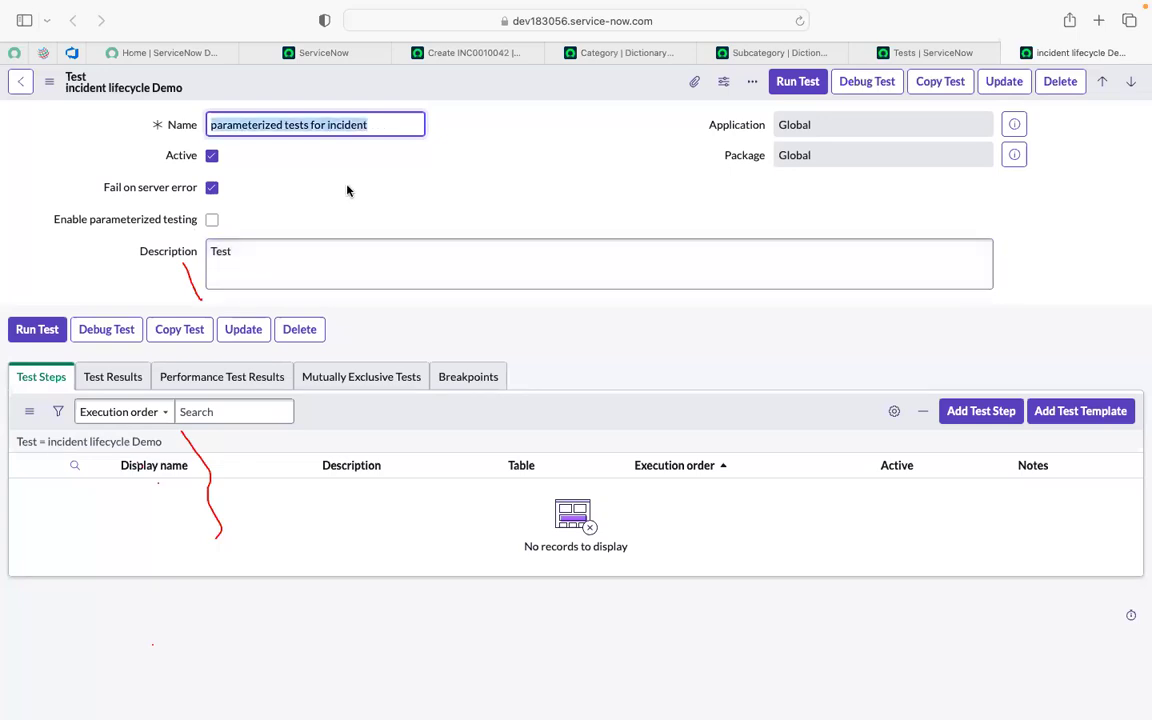
left_click(260, 250)
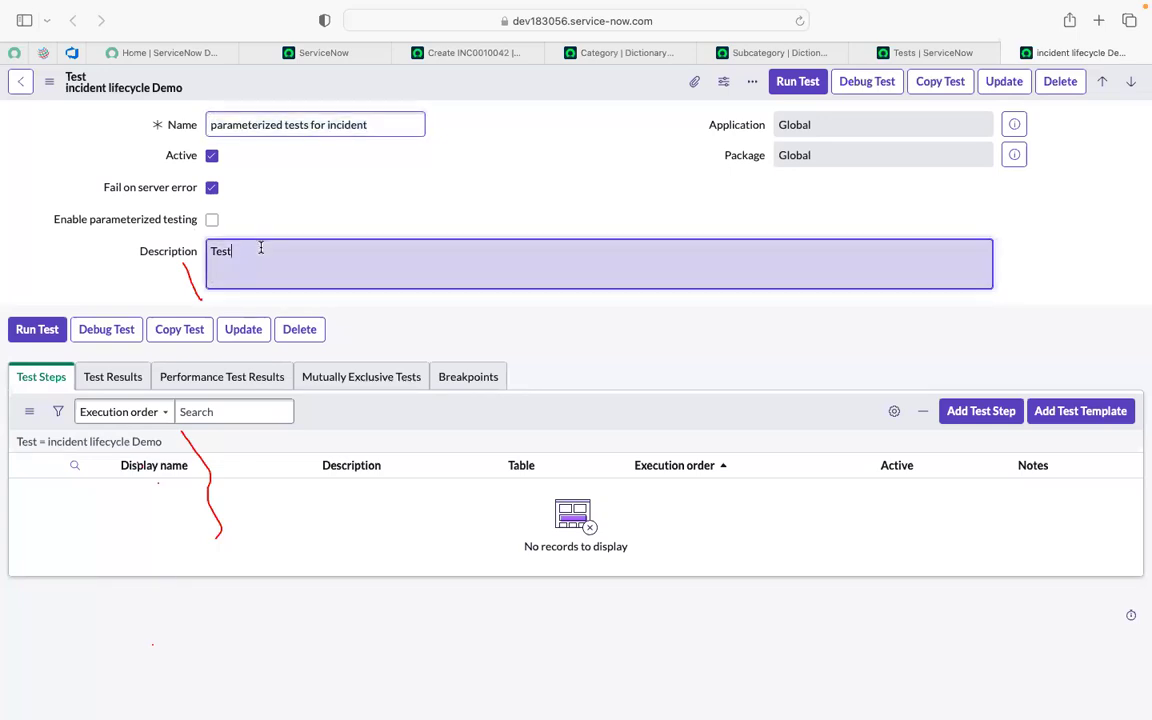
key("BackSpace")
key("super+v")
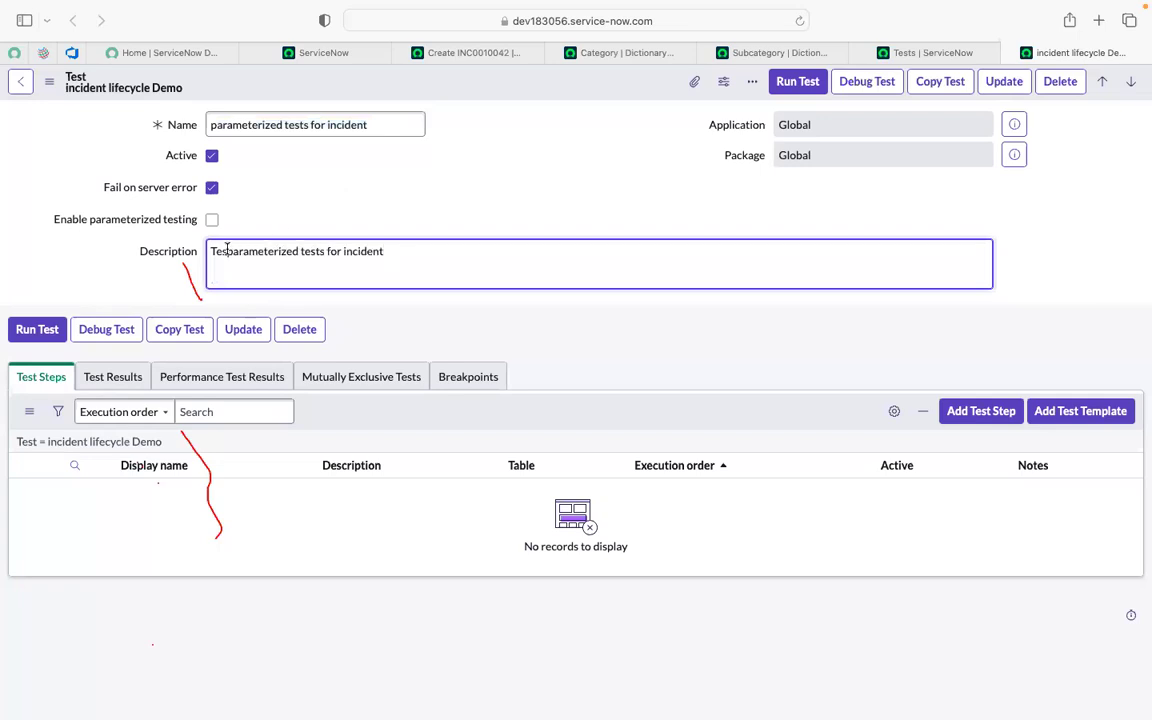
key("BackSpace")
key("BackSpace")
key("BackSpace")
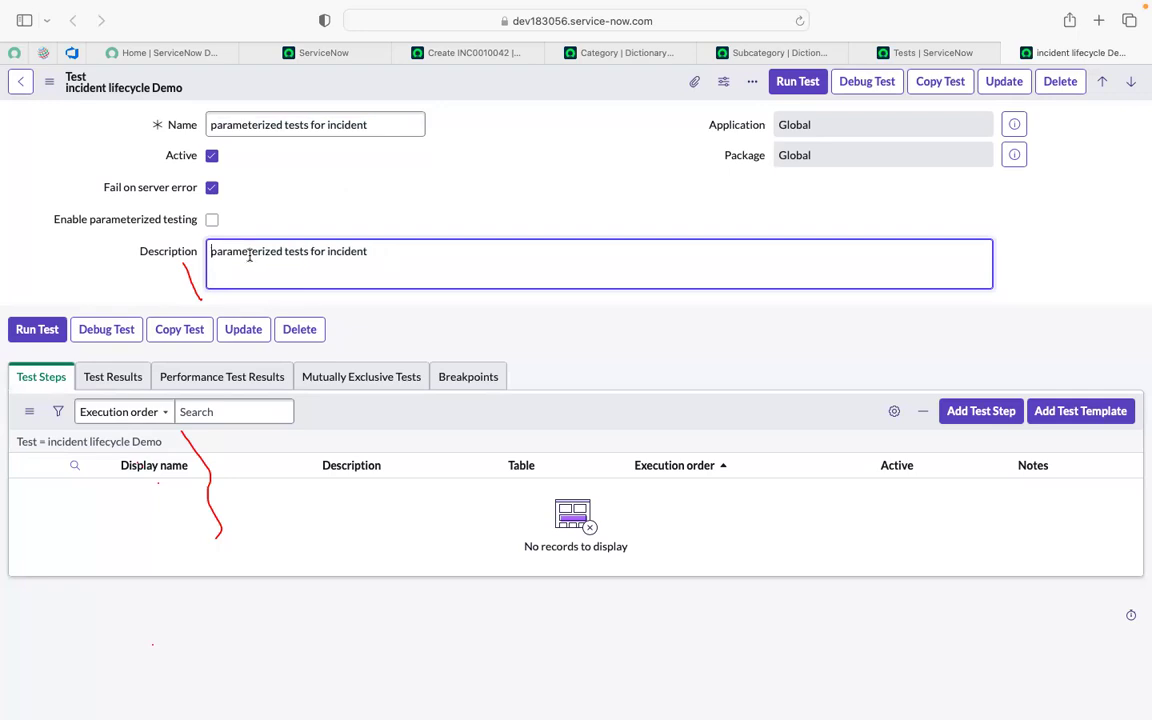
left_click(595, 88)
right_click(595, 88)
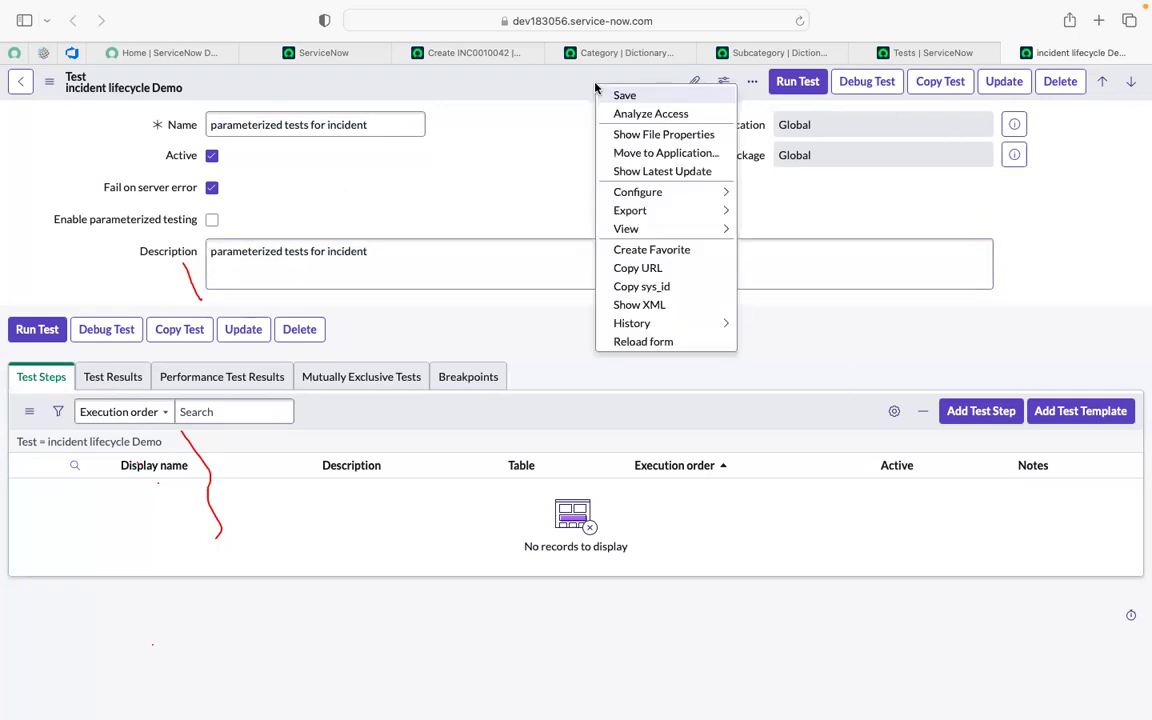
left_click(624, 96)
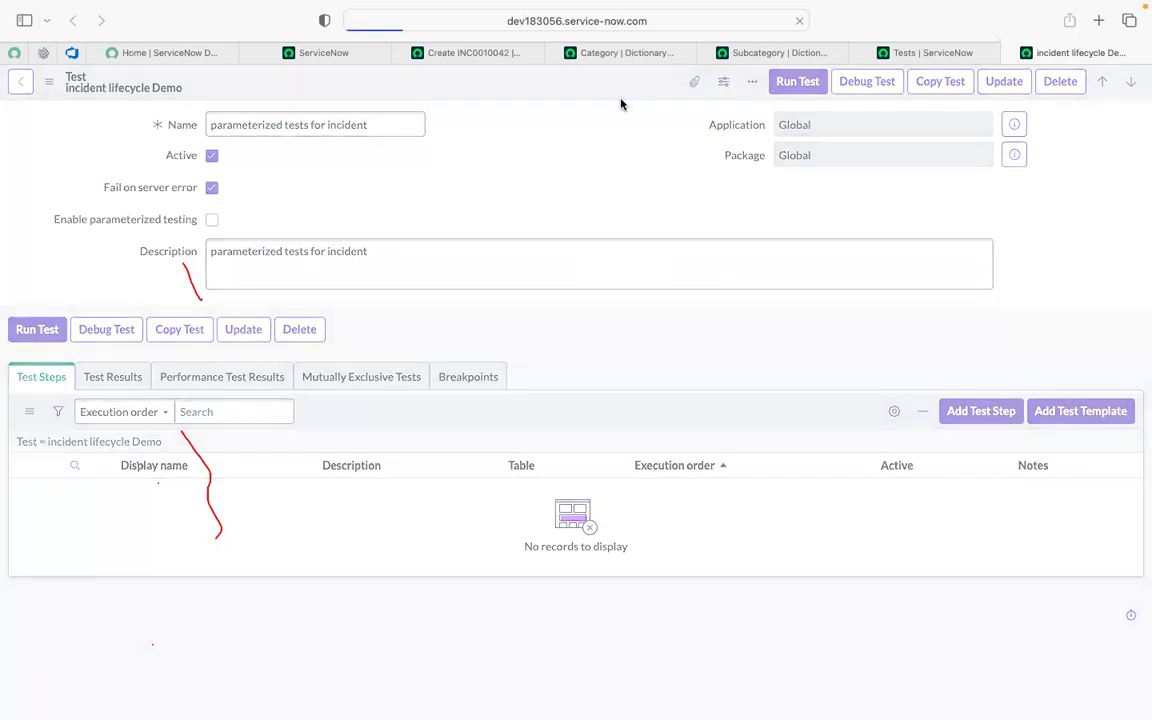
Start a new test step of type Open a New Form for the "parameterized tests for incident" test.
left_click(518, 163)
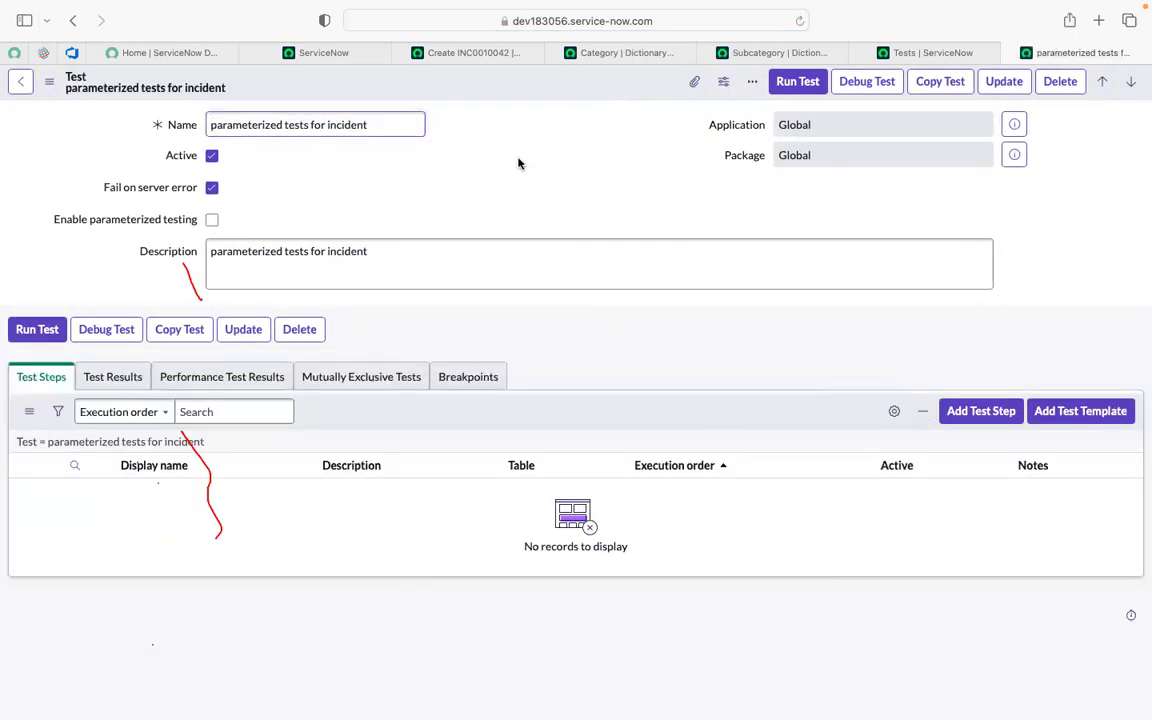
left_click(978, 413)
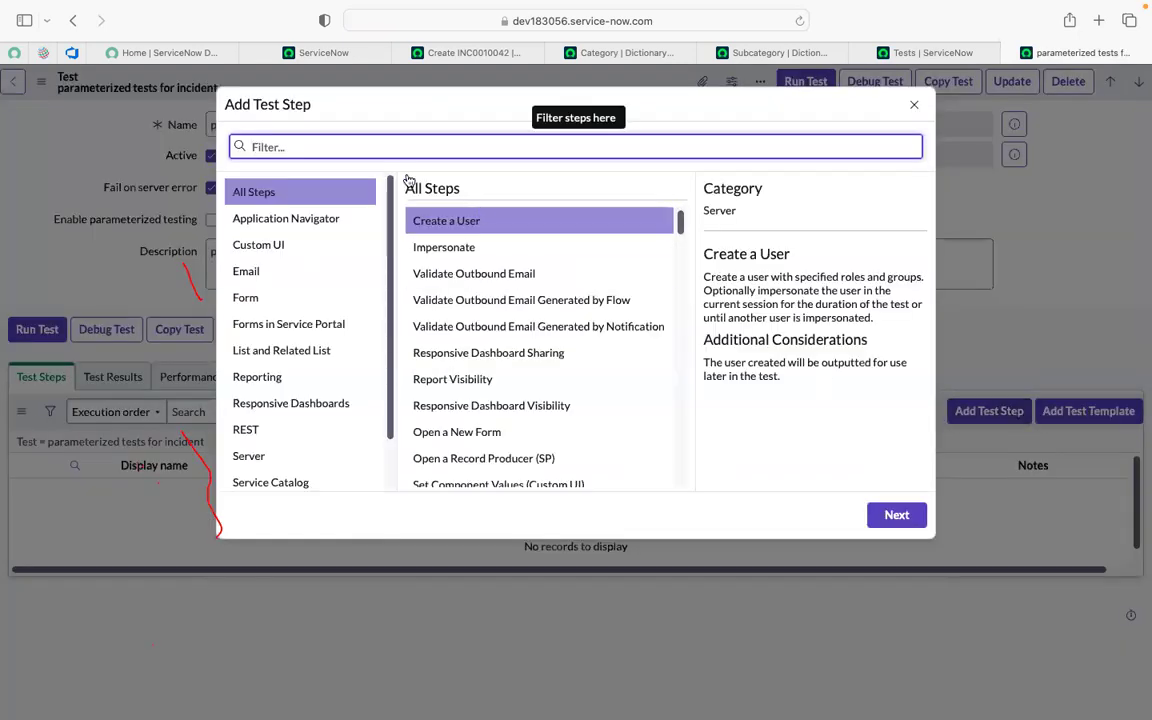
type("open")
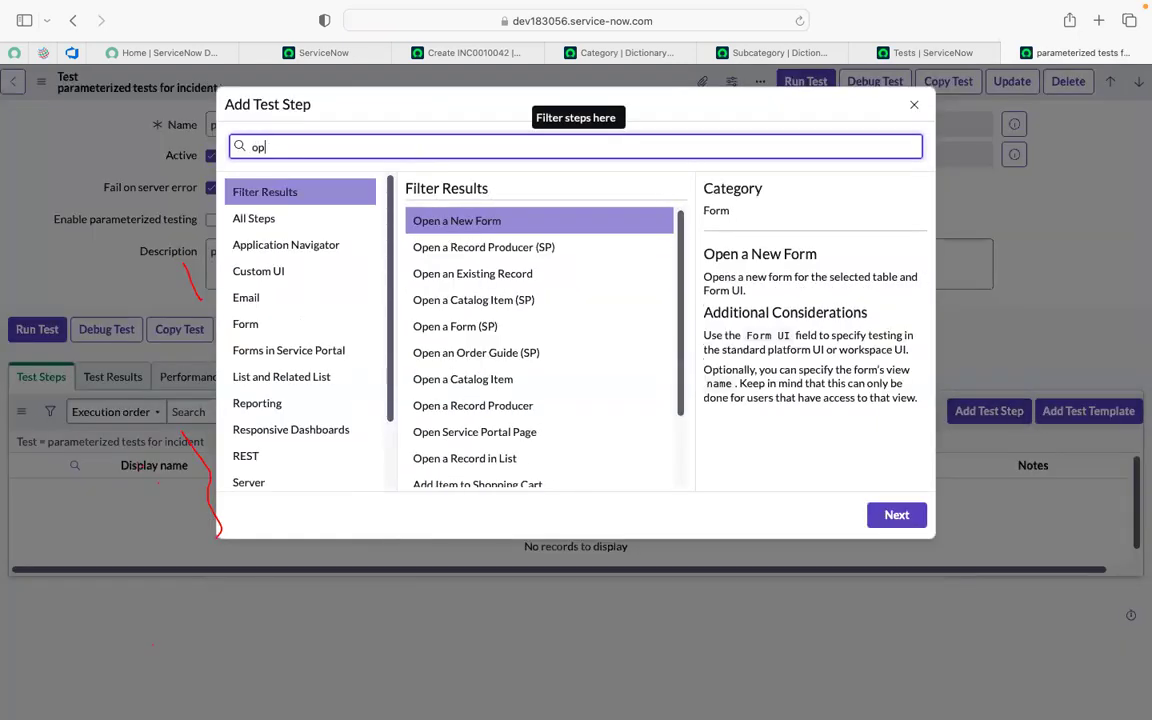
left_click(450, 231)
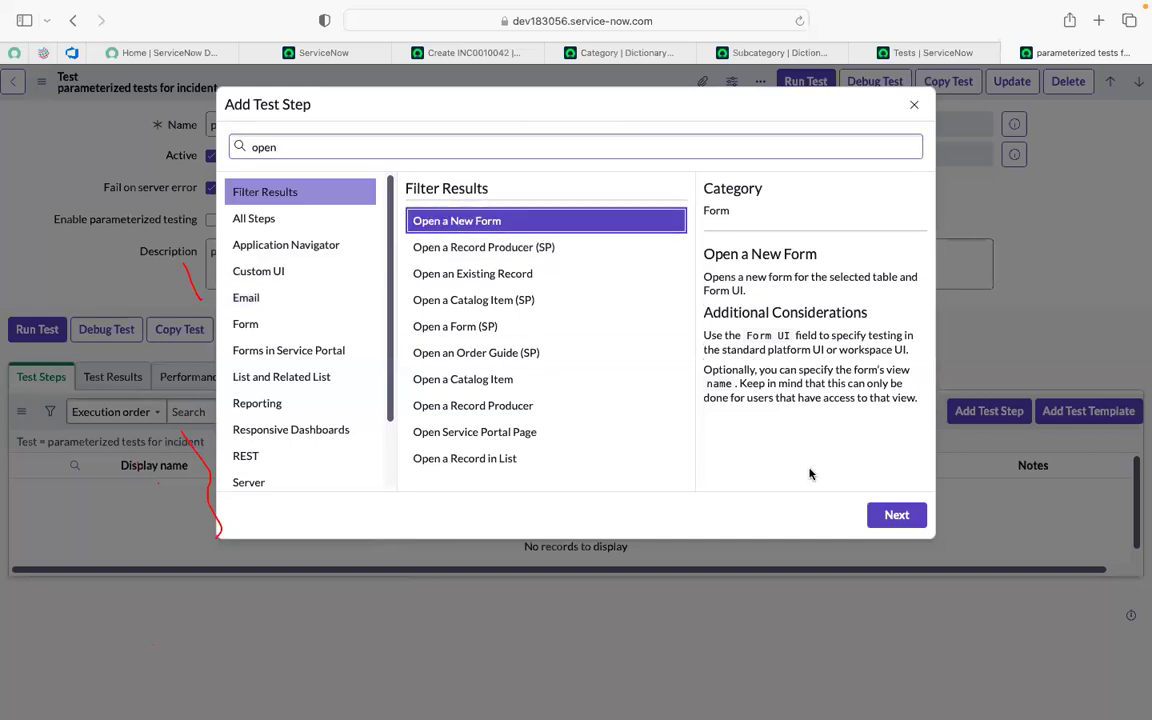
left_click(895, 520)
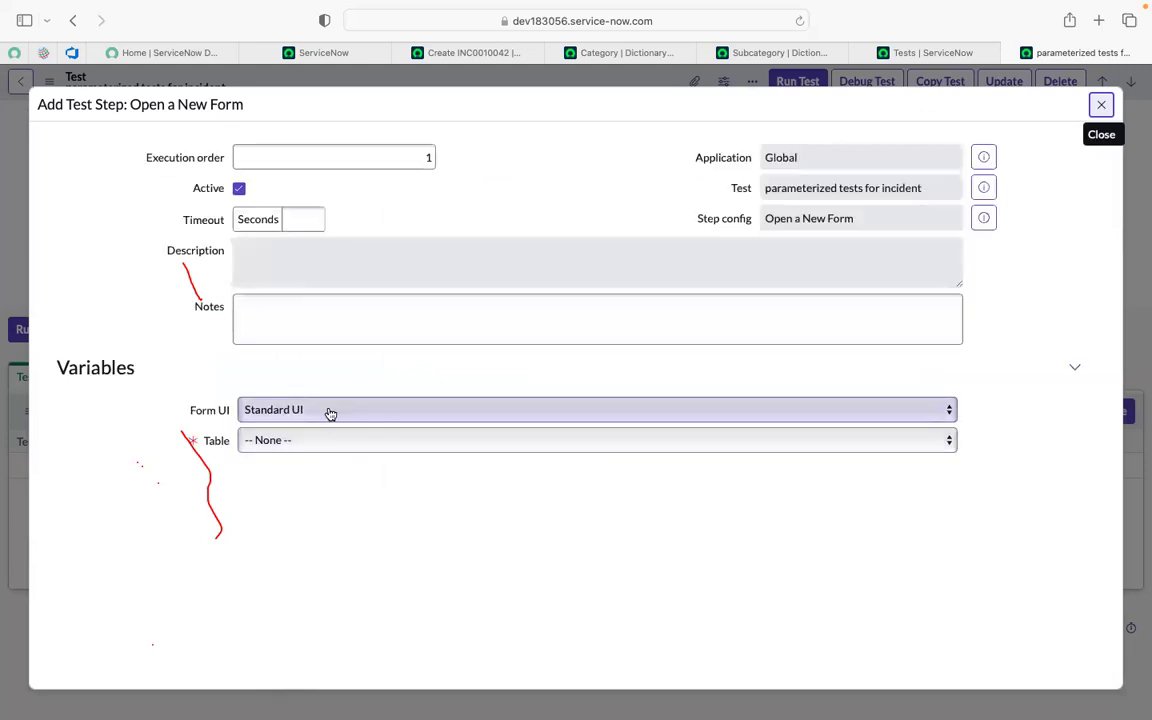
Set the Open a New Form step's table to Incident [incident] and submit the step.
left_click(391, 457)
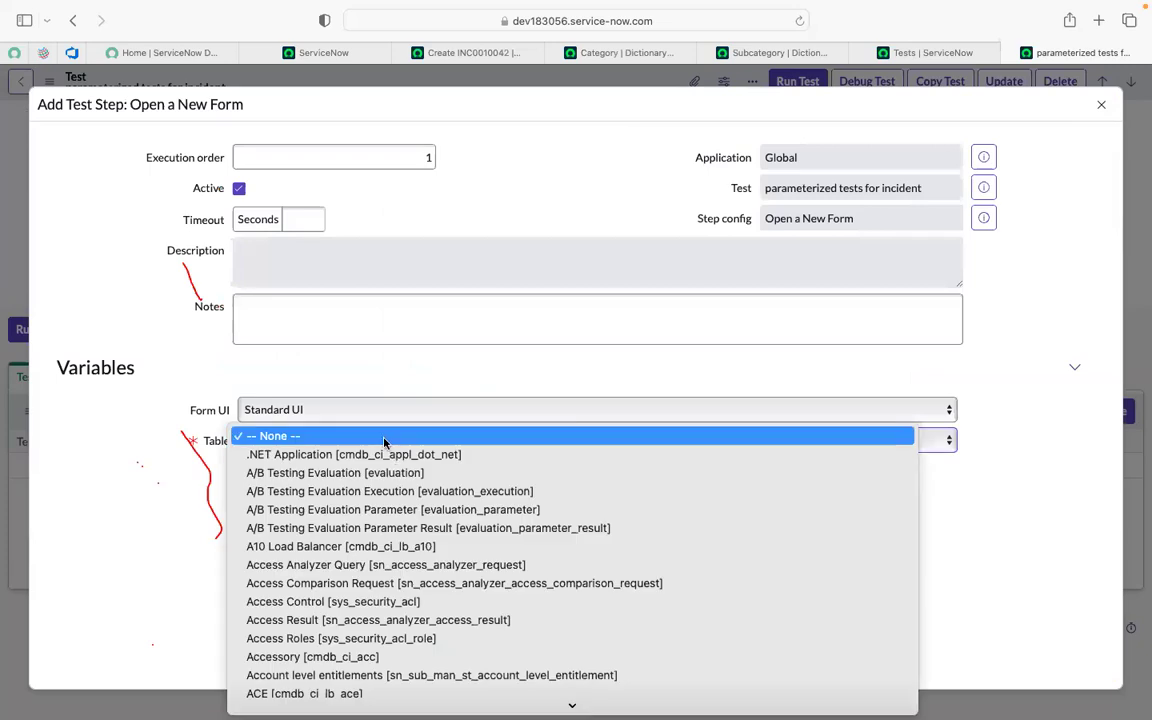
type("inc")
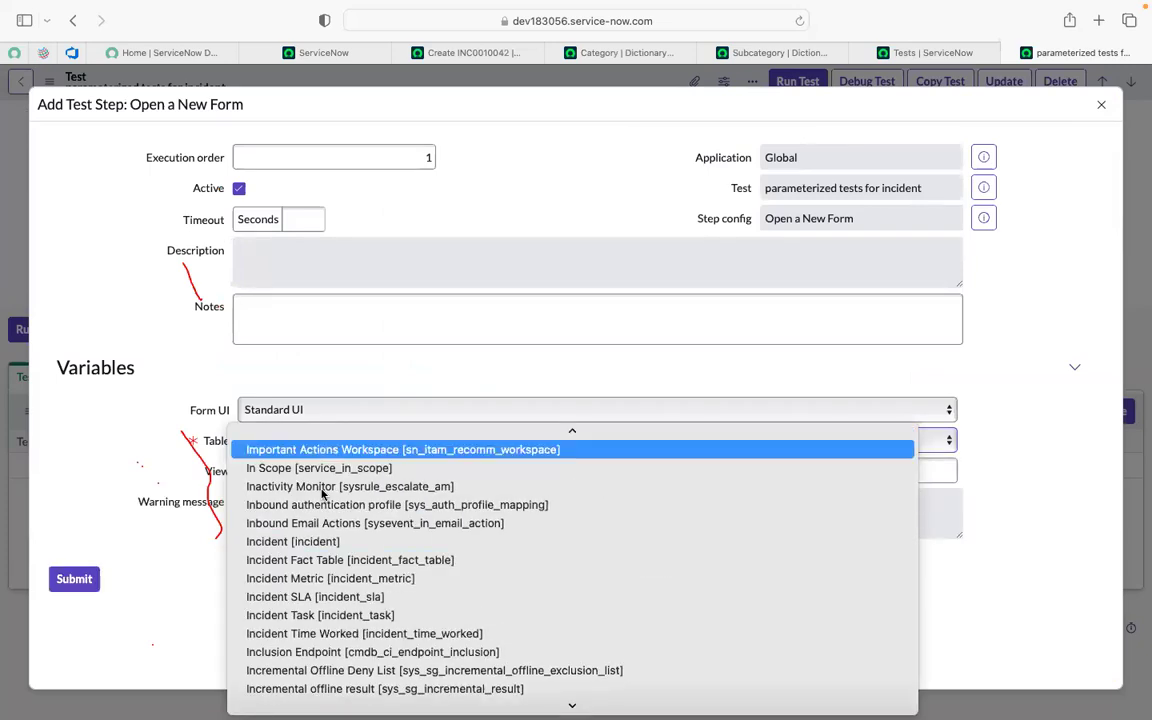
left_click(314, 541)
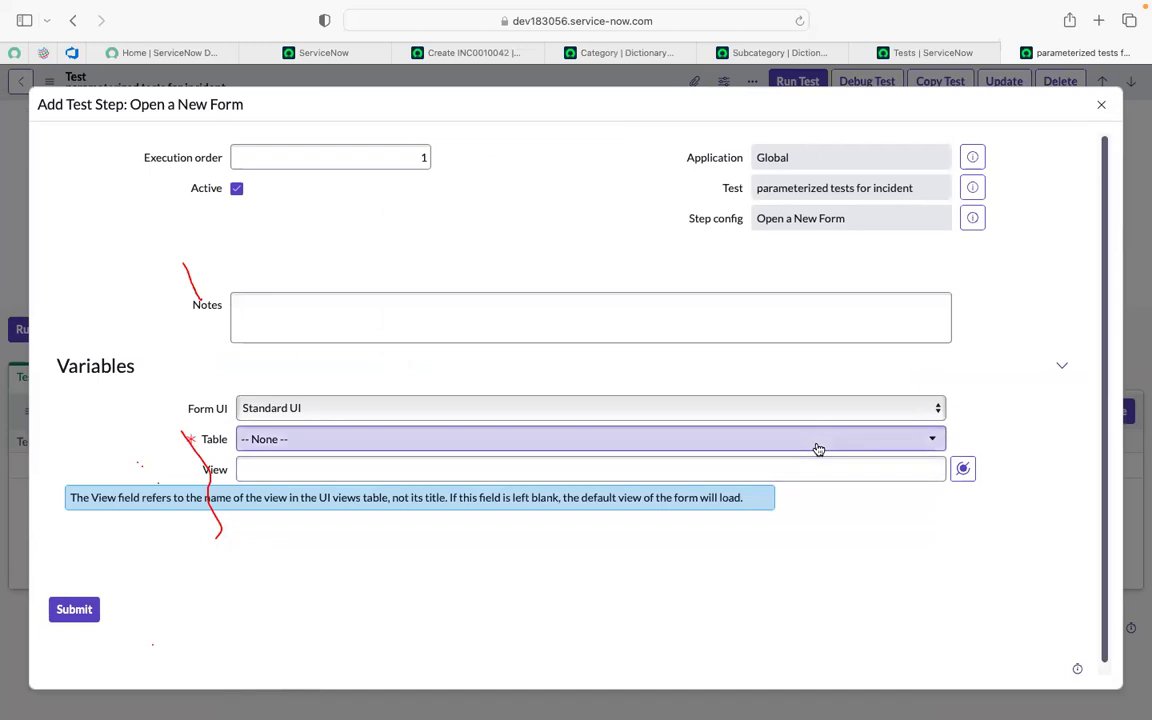
left_click(918, 442)
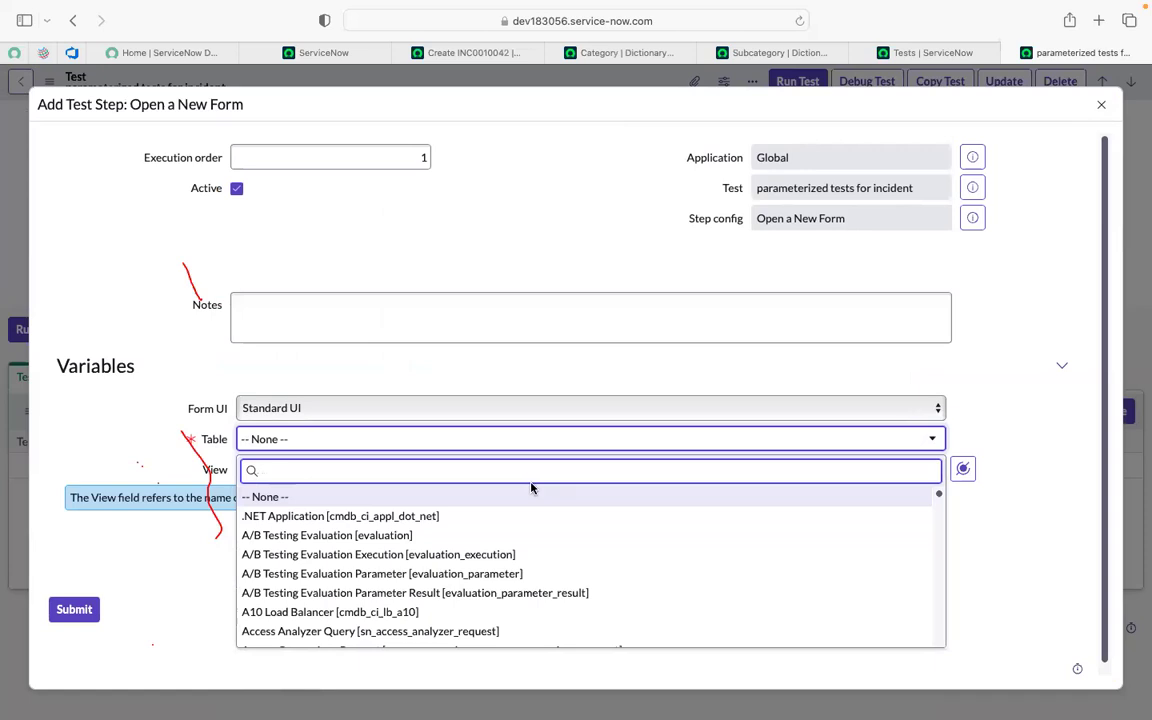
type("inci")
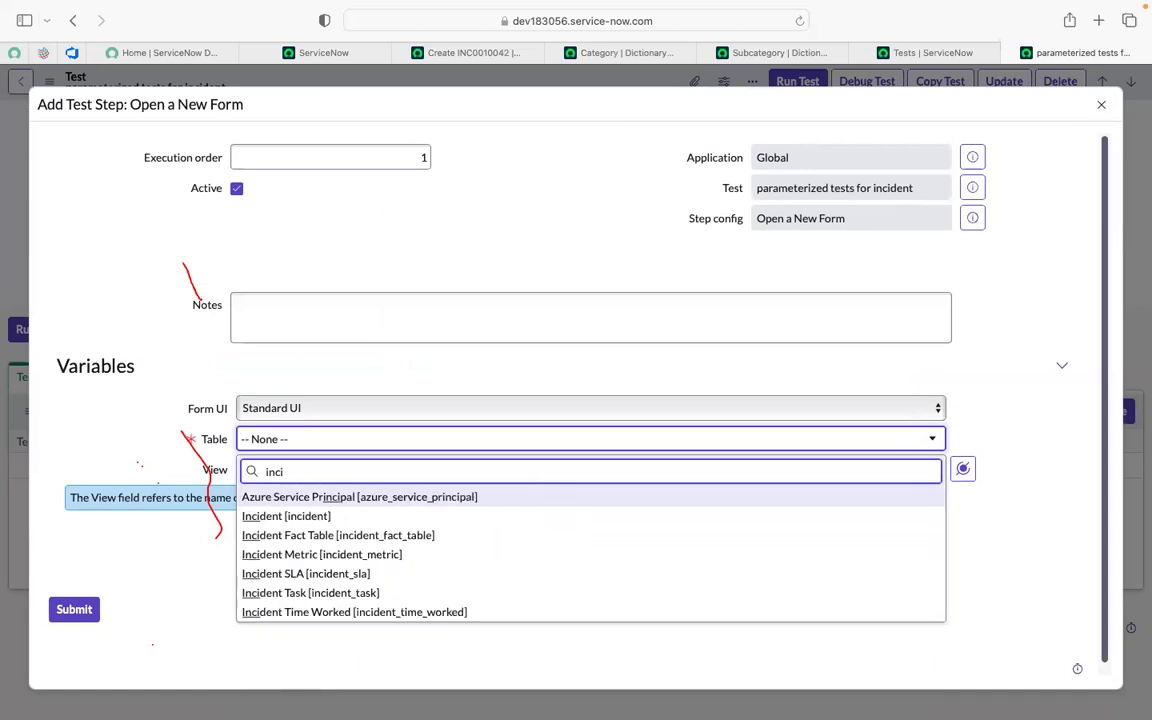
left_click(404, 517)
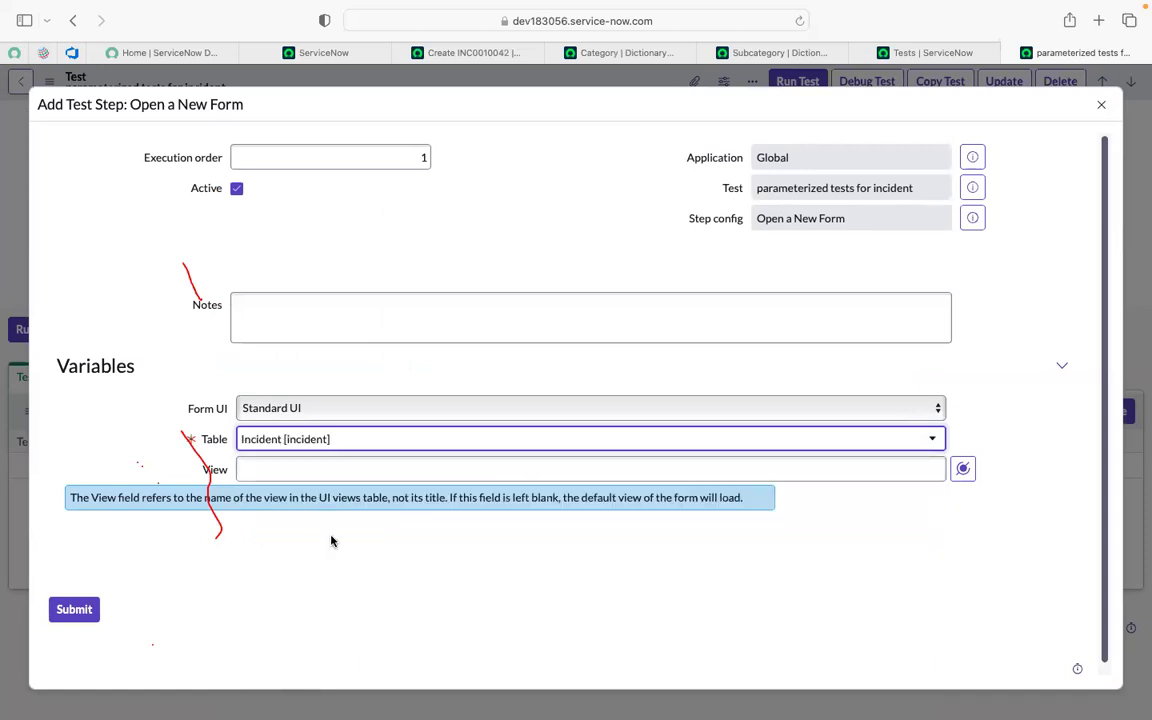
left_click(84, 613)
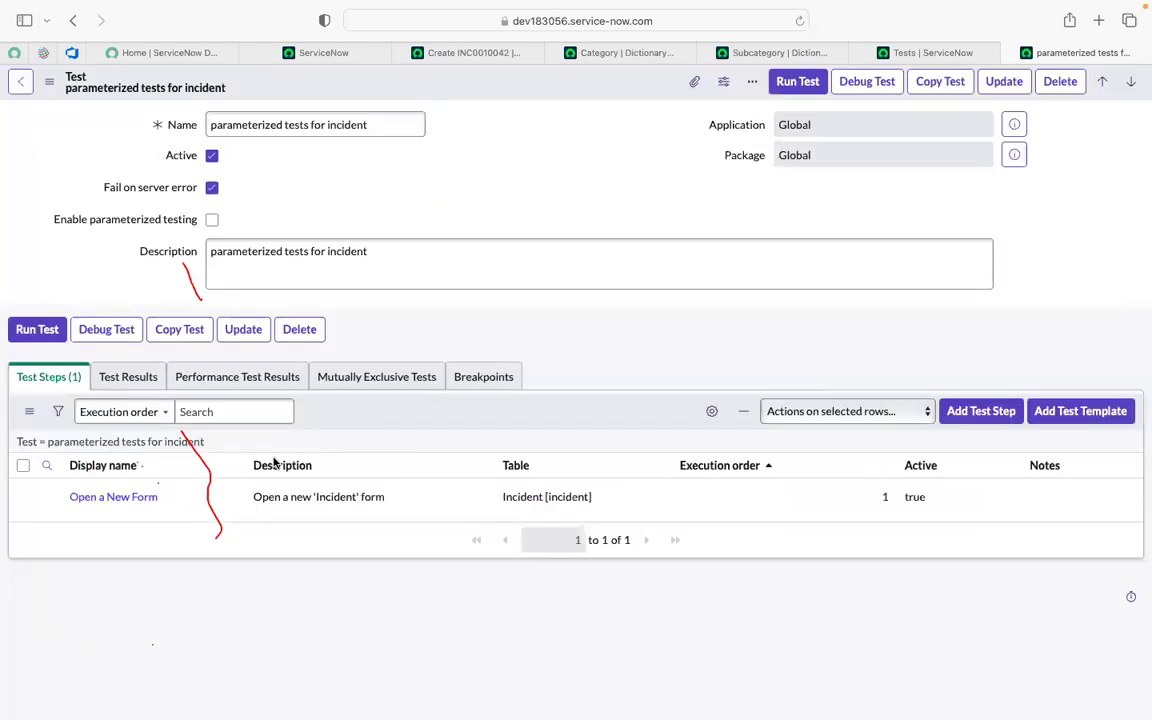
Start a Set Field Values test step after step 1, and check the new incident form for its mandatory fields.
left_click(968, 421)
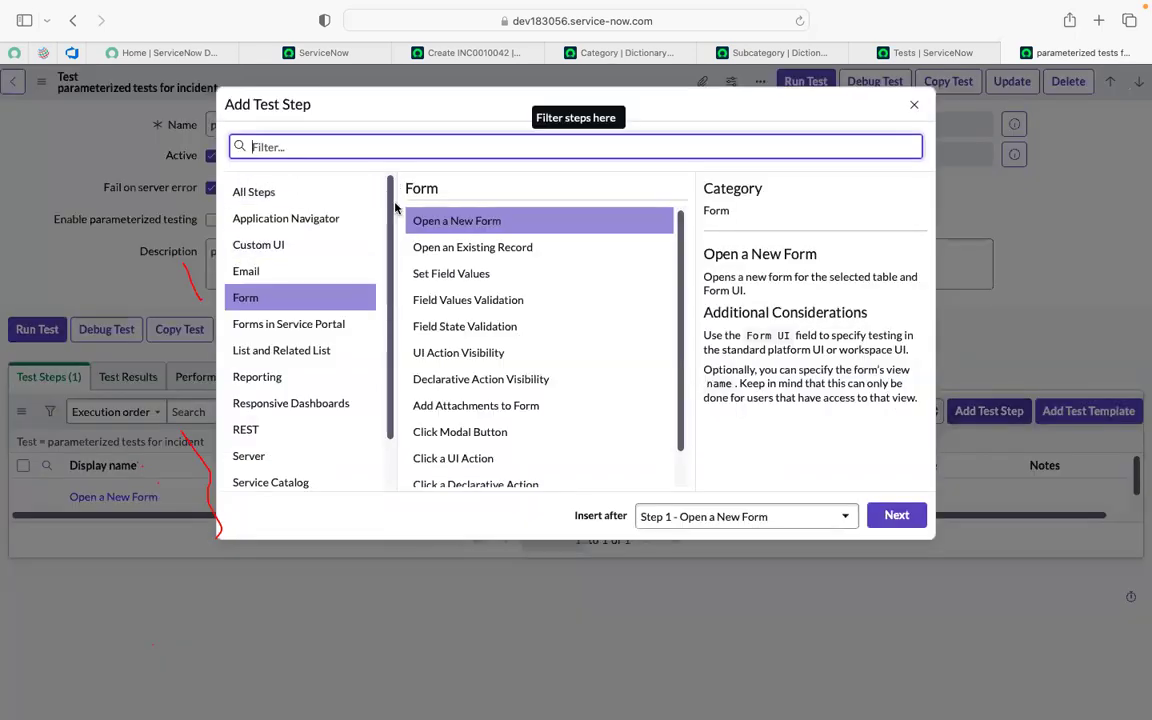
left_click(460, 276)
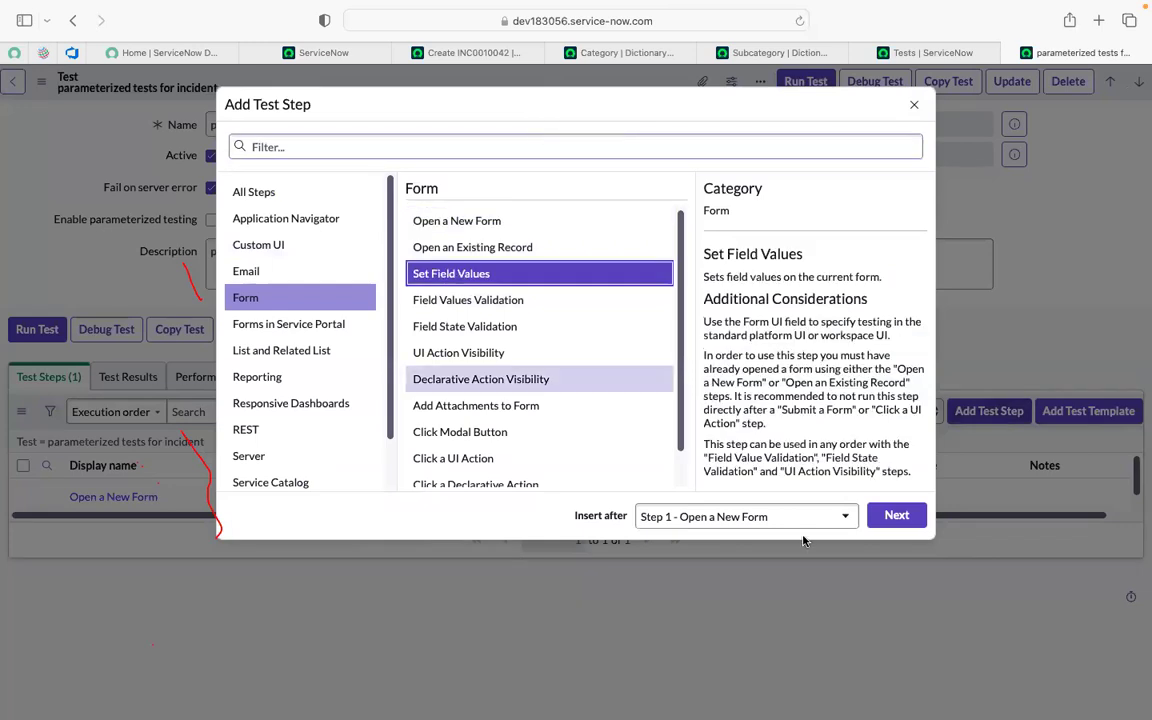
left_click(895, 515)
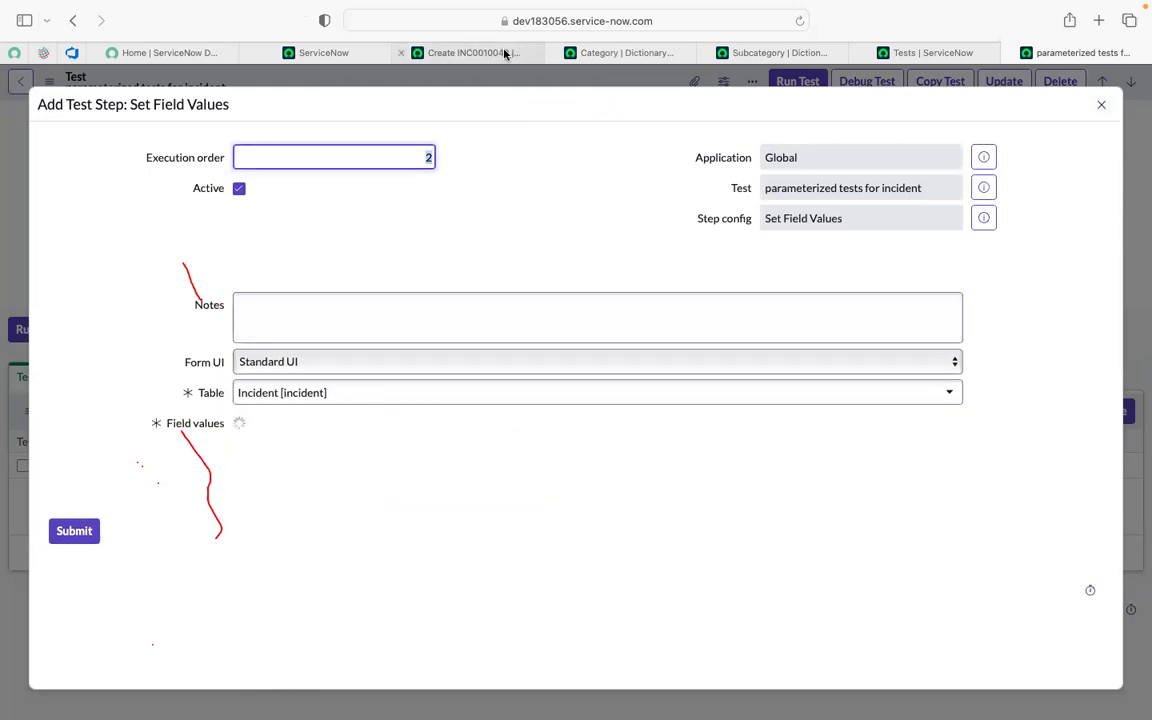
left_click(470, 53)
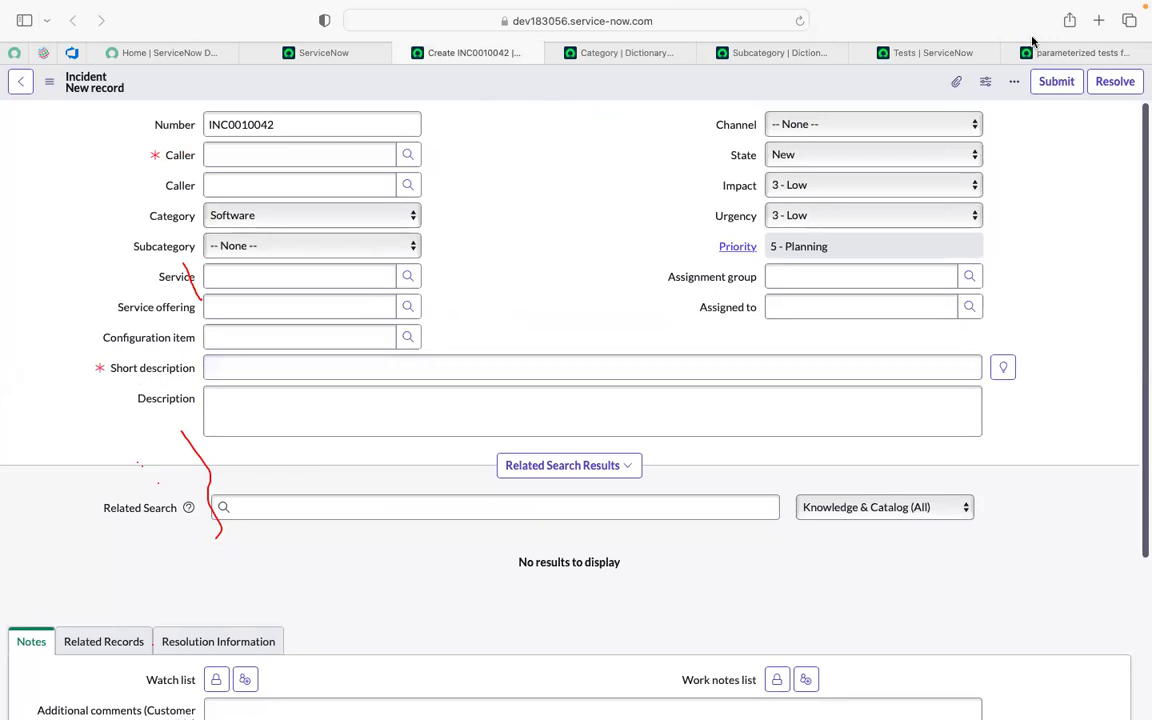
left_click(1085, 54)
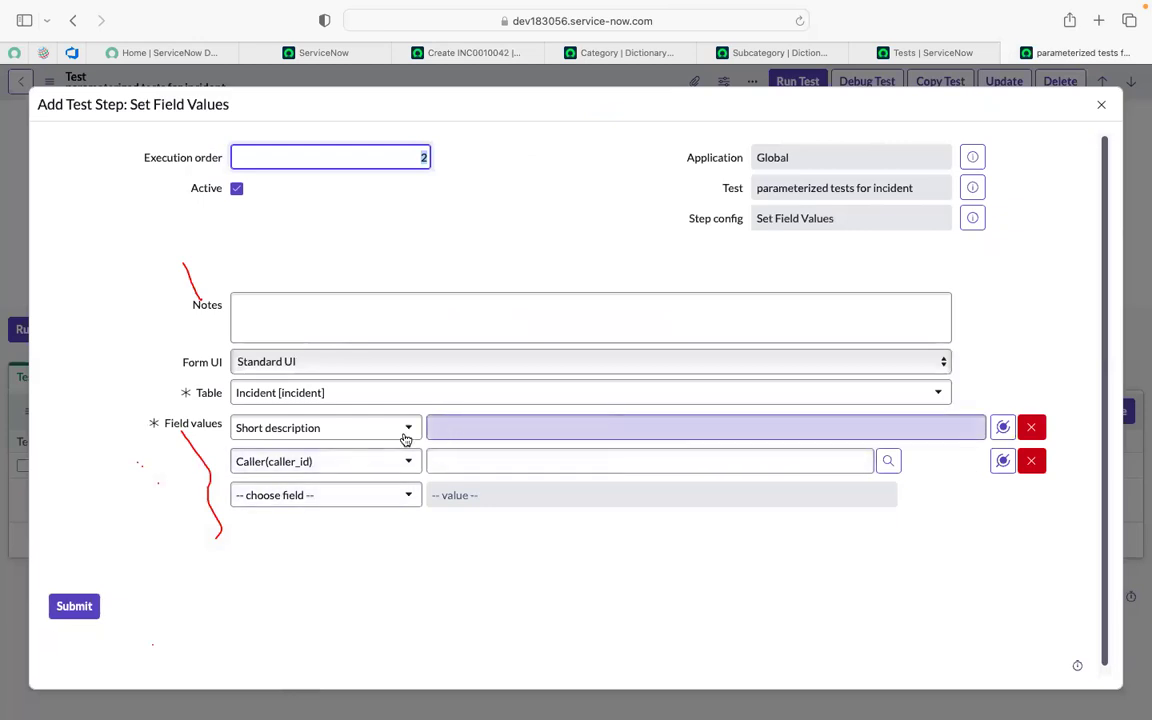
Set the Short description value to "test for parameterisation atf", using the suggested spelling of "parameterisation".
left_click(883, 425)
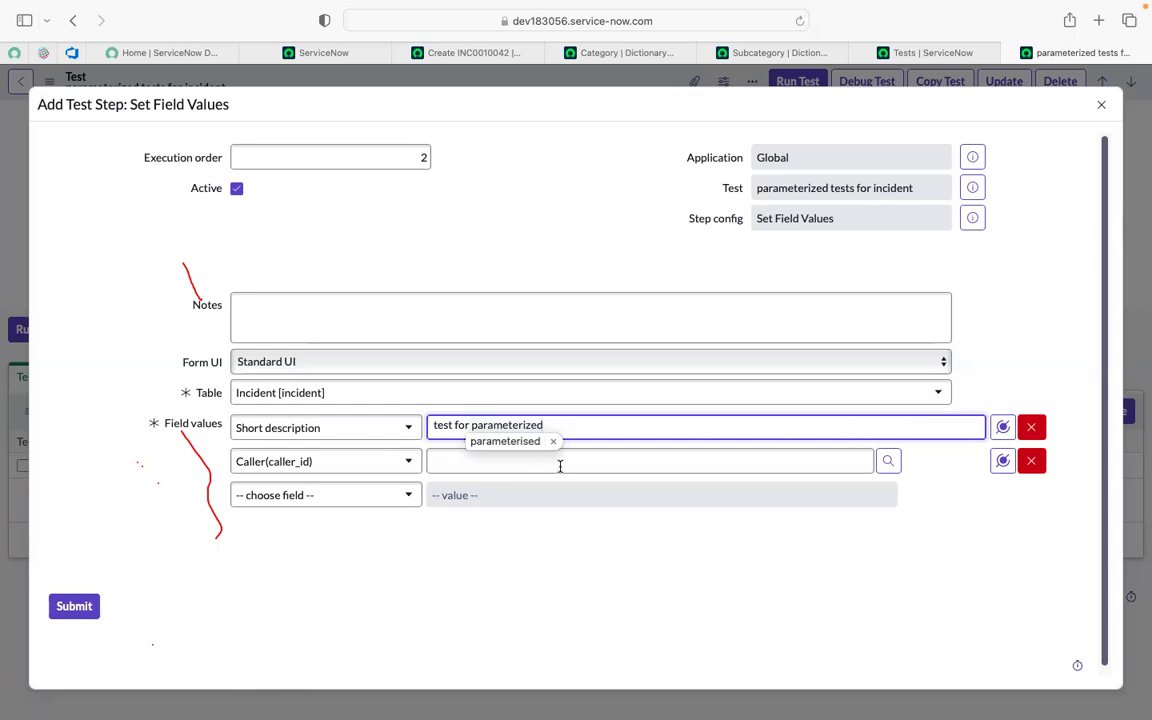
key("BackSpace")
key("BackSpace")
type("at")
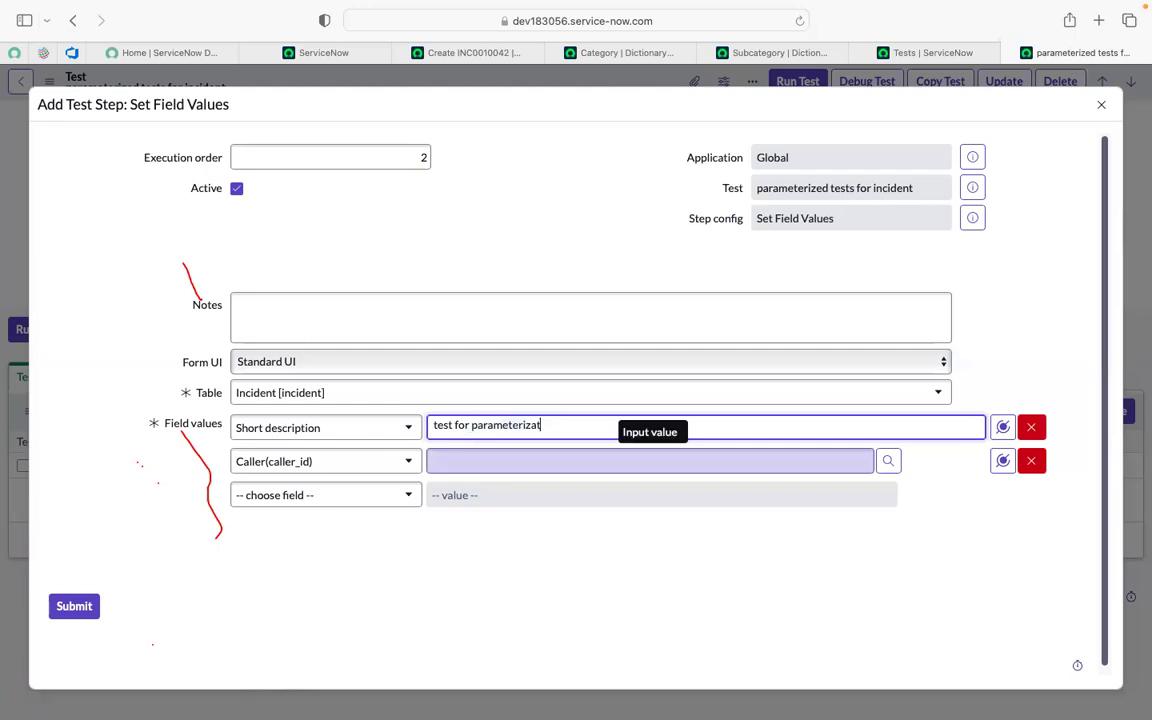
type("ion atf")
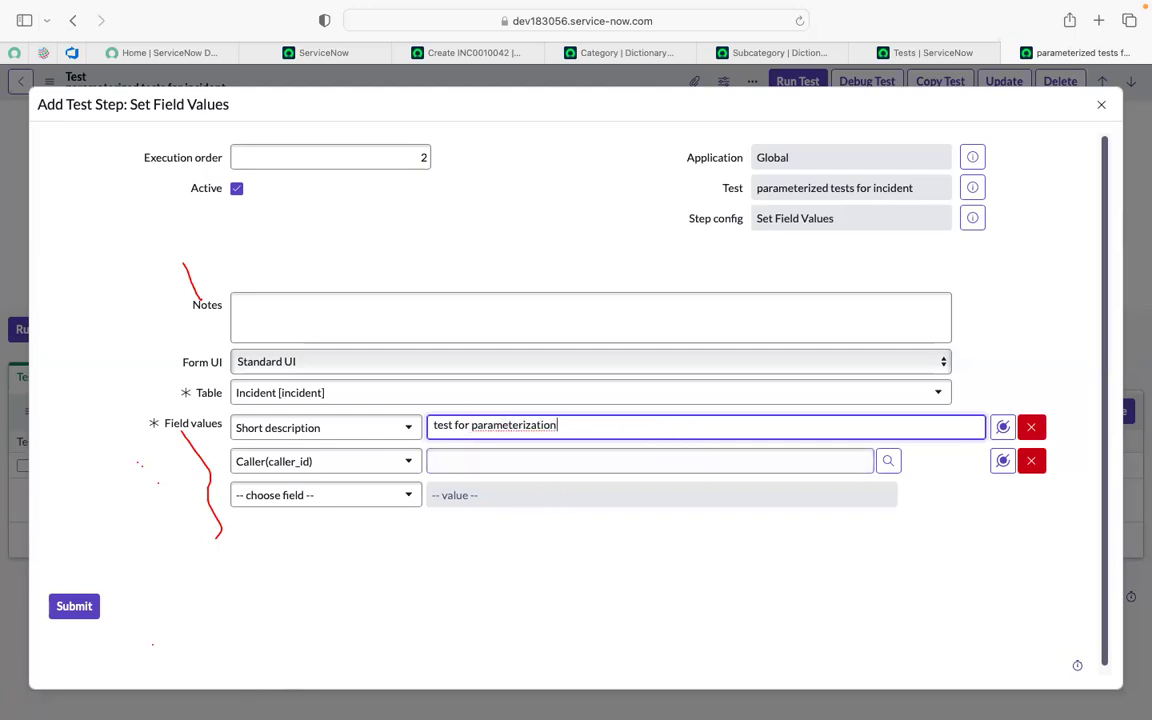
right_click(504, 428)
left_click(504, 428)
right_click(504, 428)
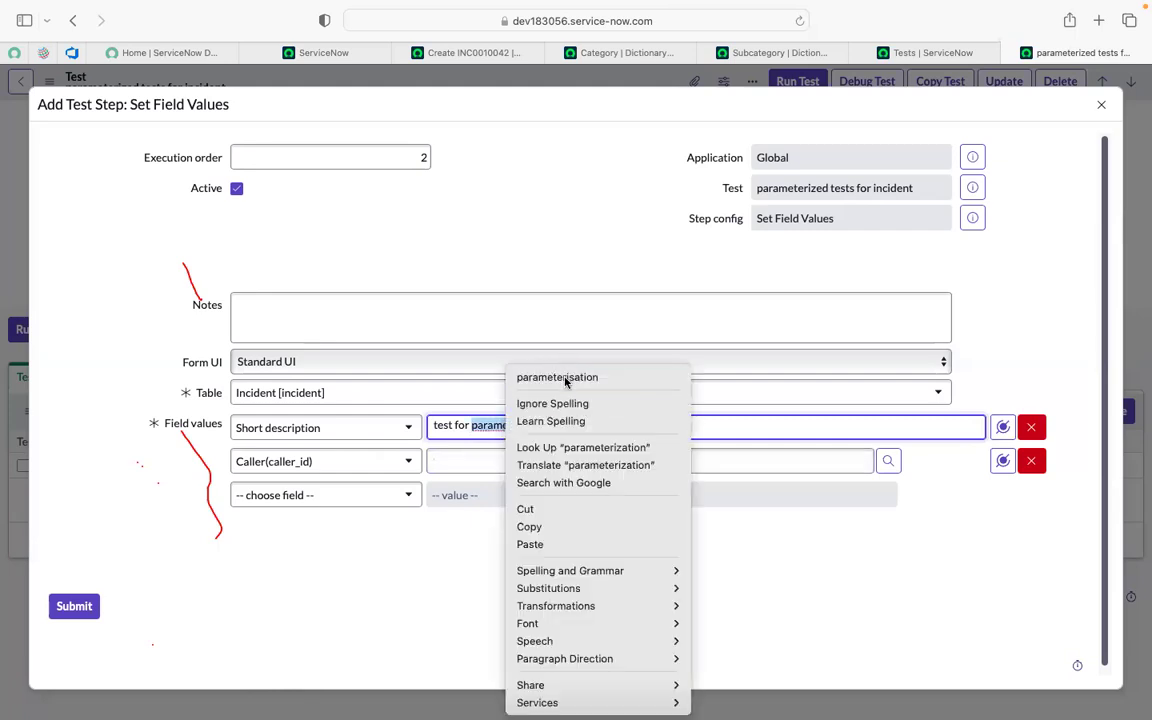
left_click(540, 377)
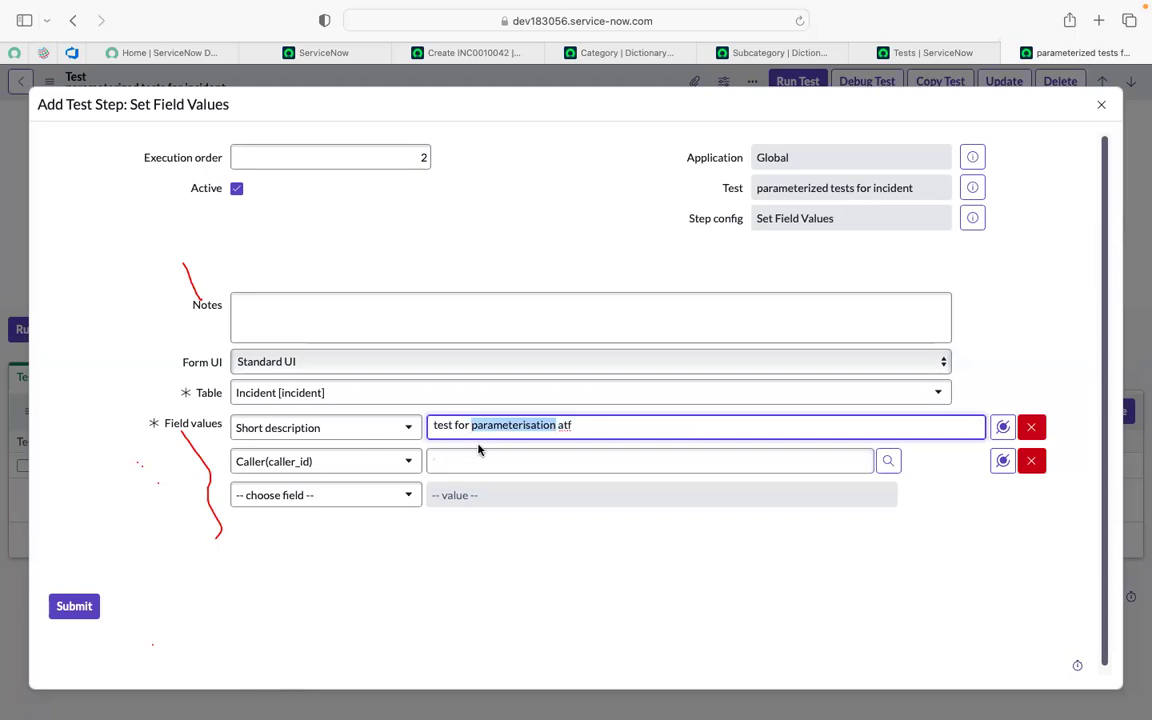
left_click(476, 452)
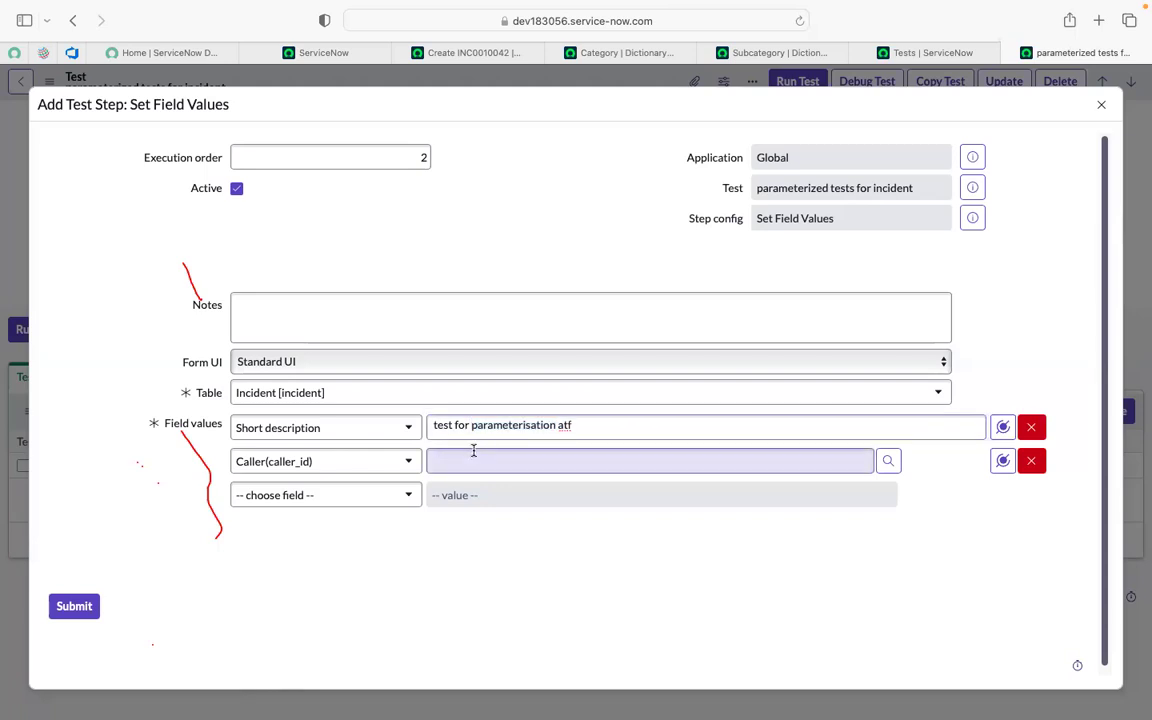
Choose the first user in the Users list as the Caller value and submit the Set Field Values step.
left_click(887, 461)
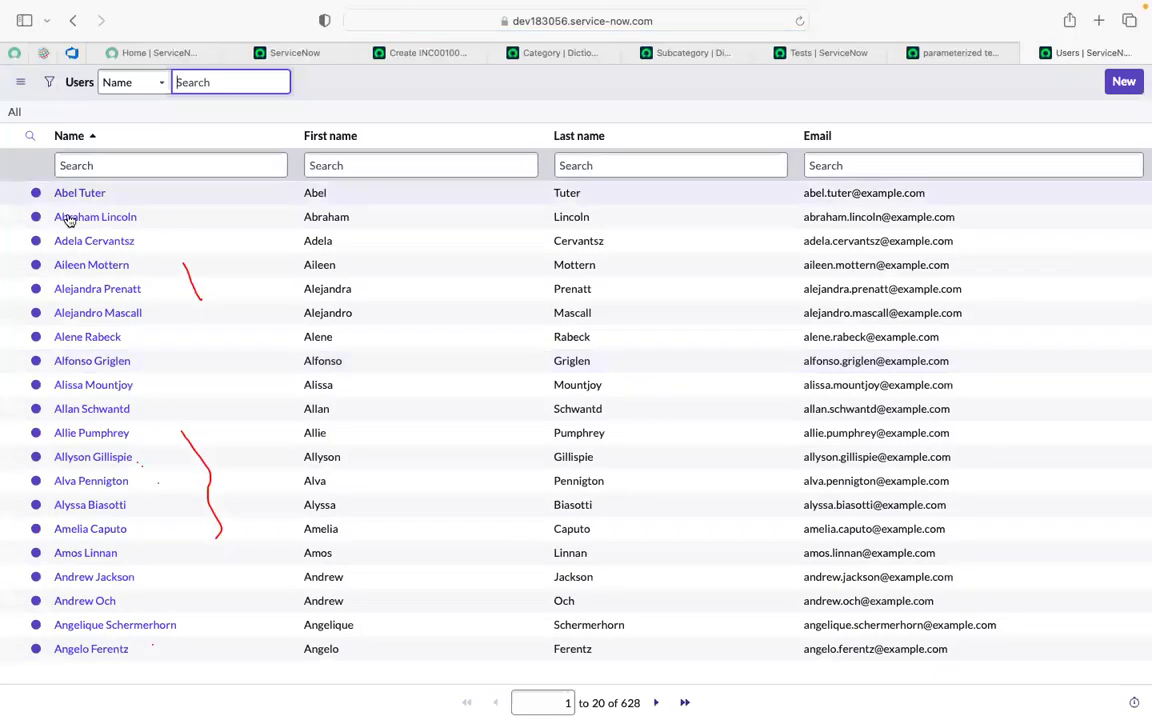
left_click(71, 193)
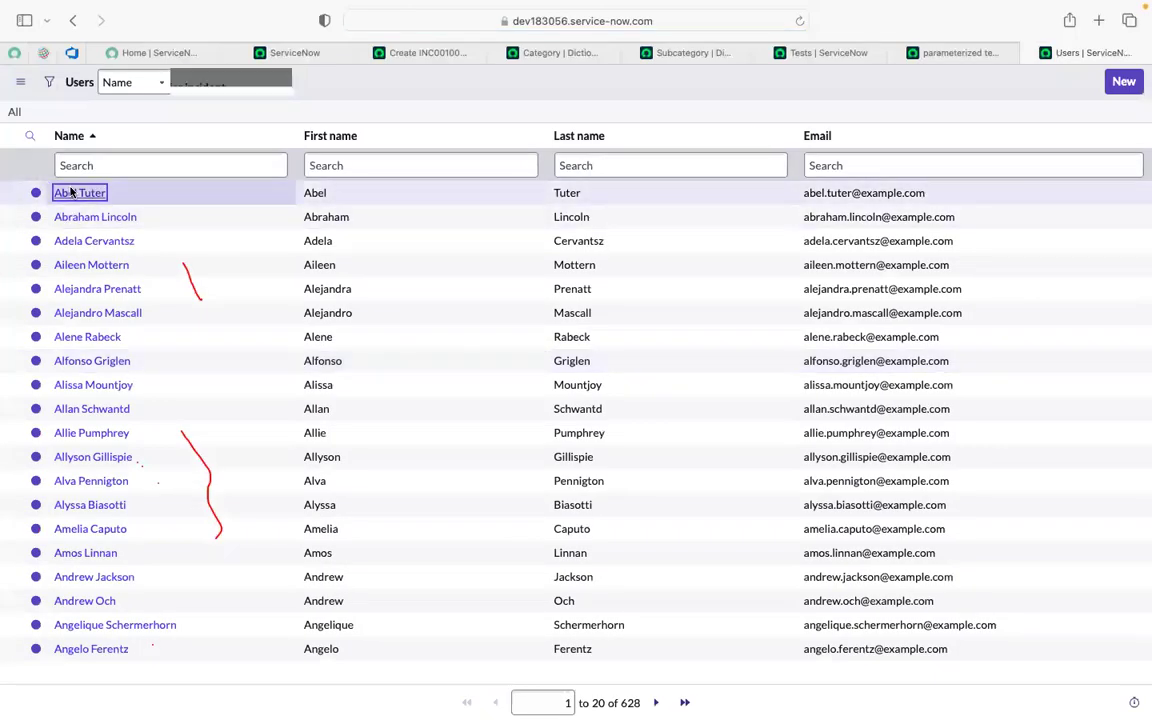
left_click(72, 607)
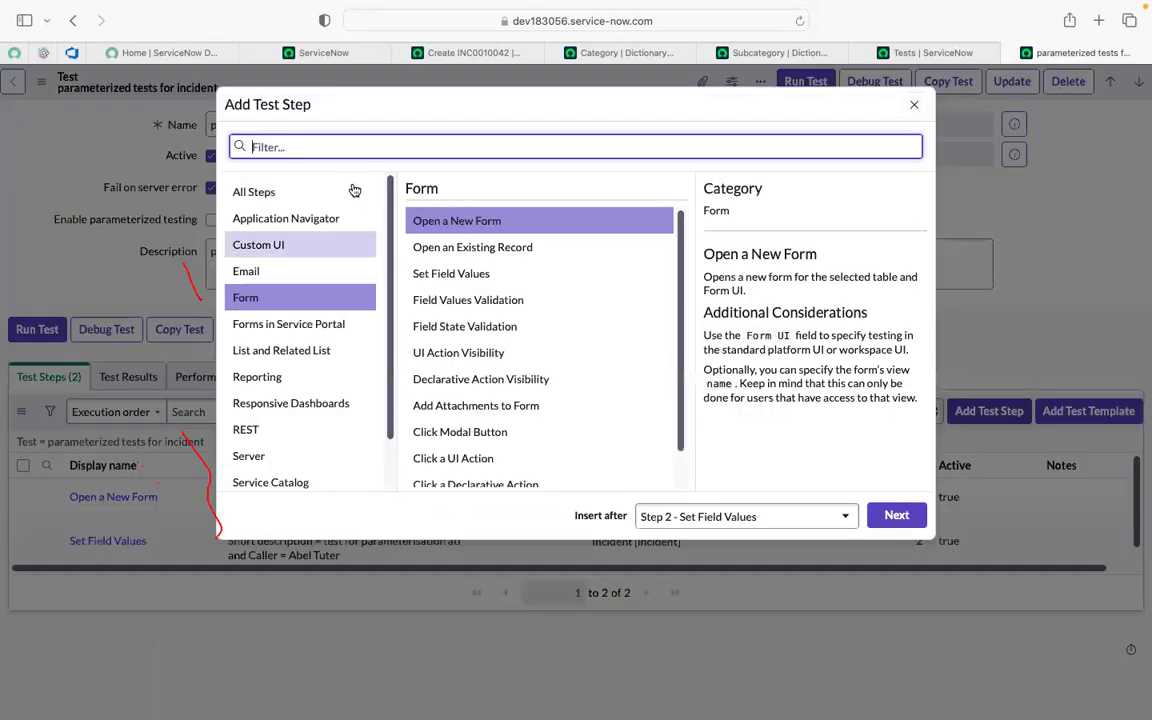
Add a Submit a Form test step after step 2, keeping the Standard UI and "Form submitted to server" assert type.
type("submit")
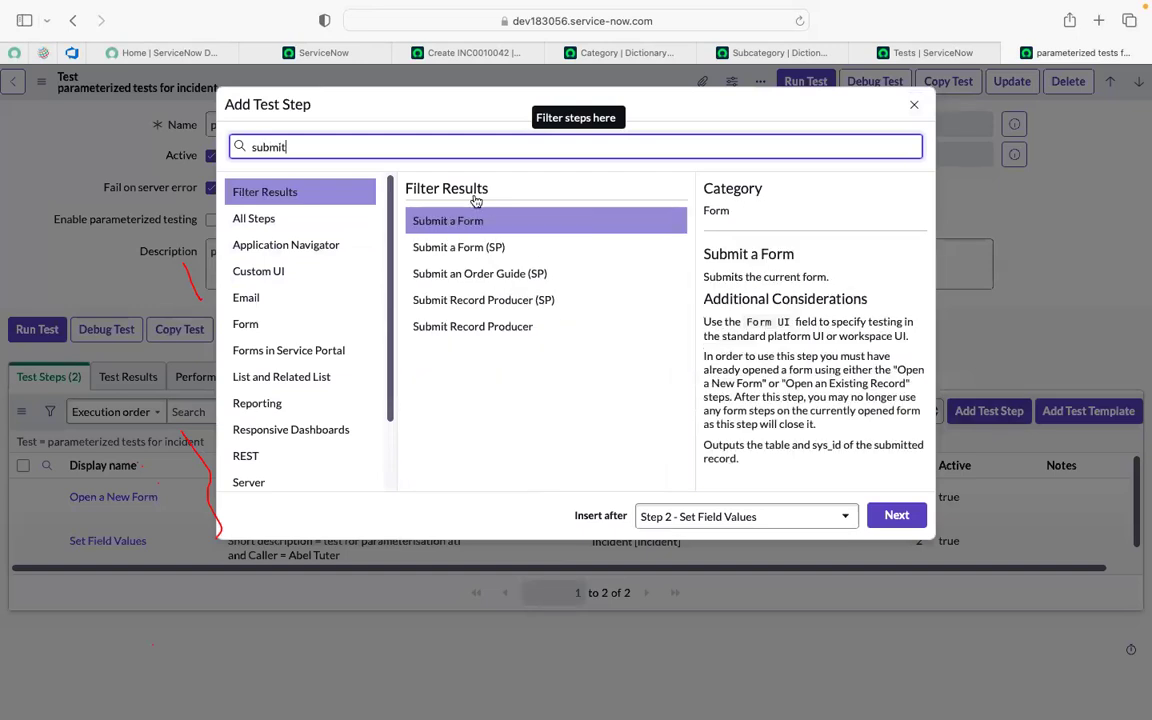
left_click(458, 221)
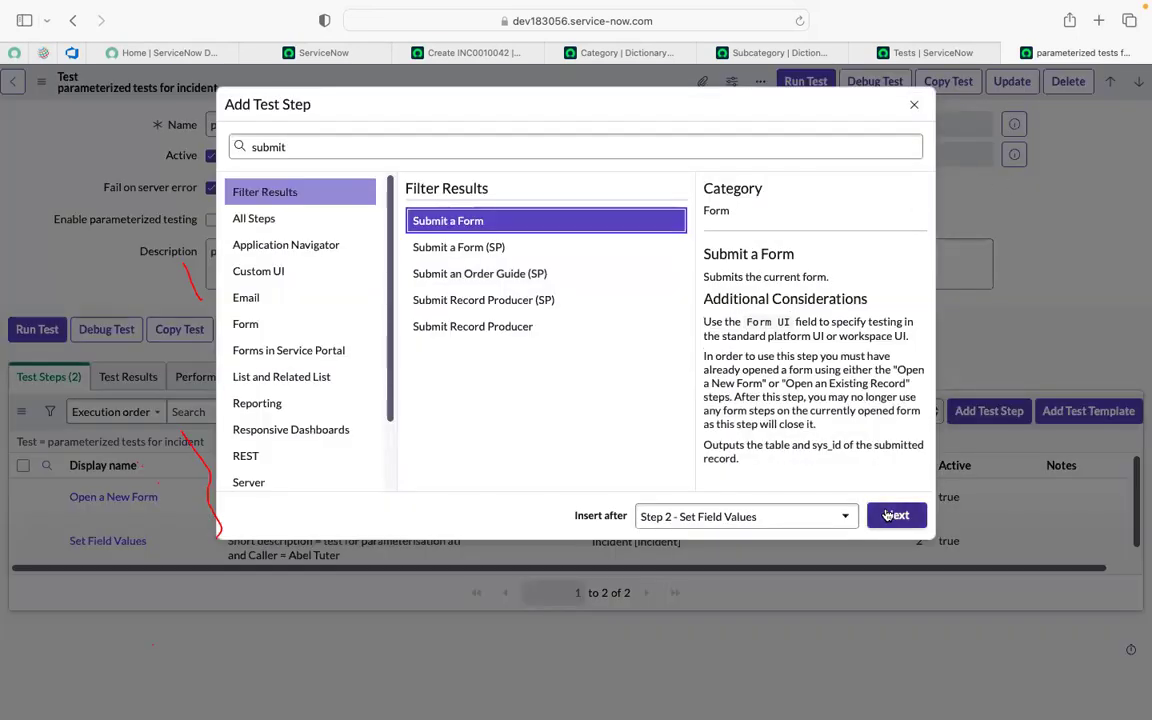
left_click(888, 515)
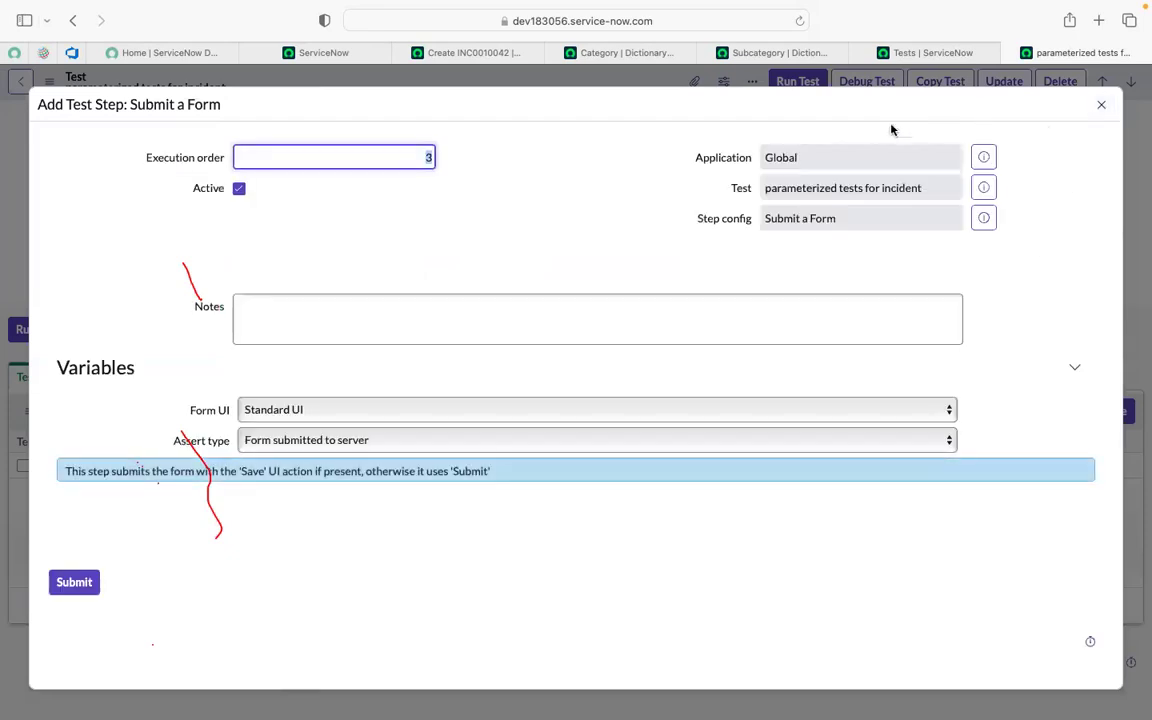
left_click(74, 584)
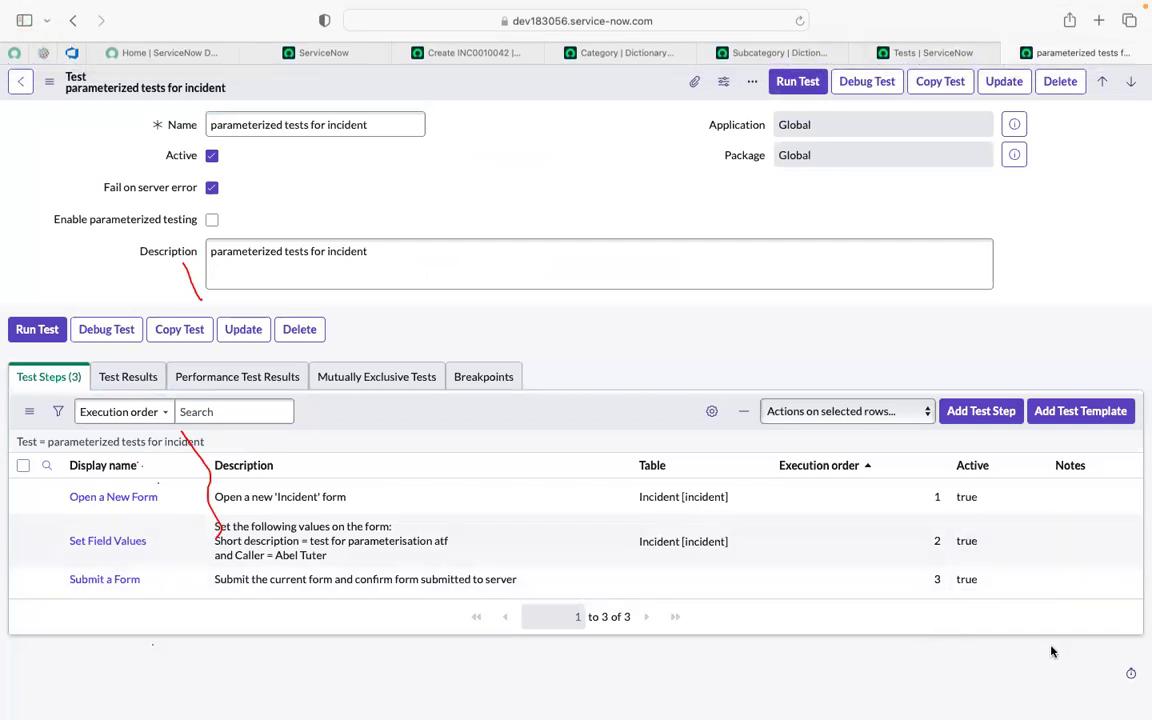
key("ctrl+Left")
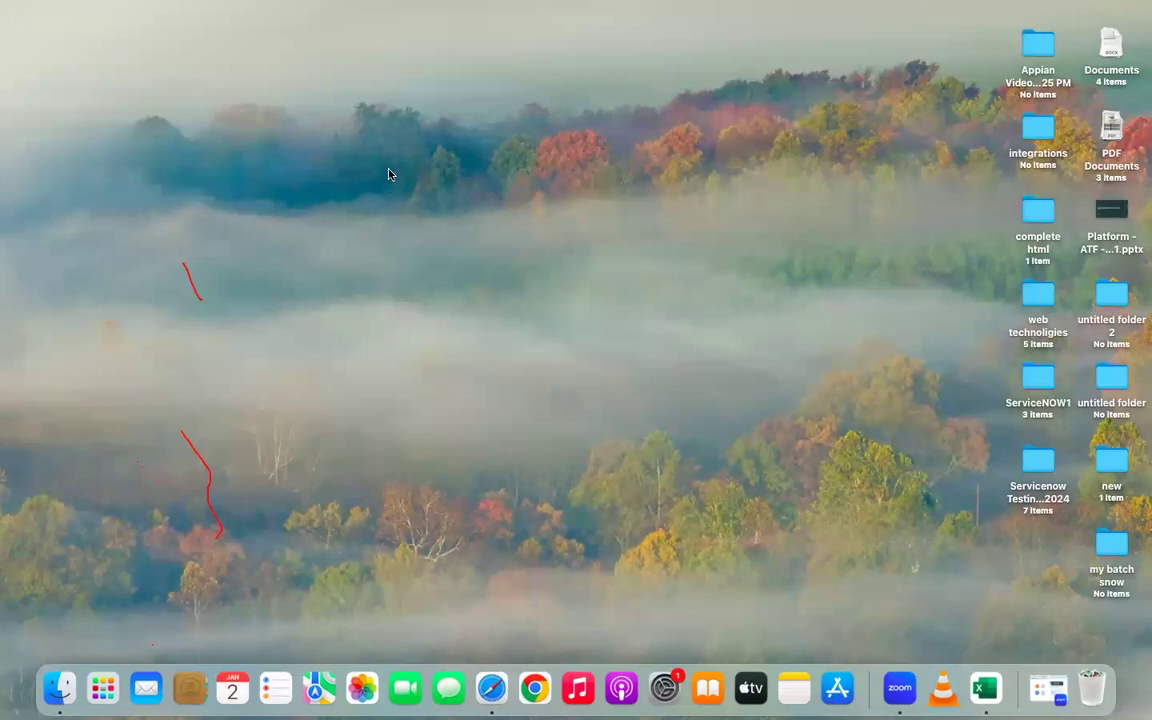
left_click(449, 104)
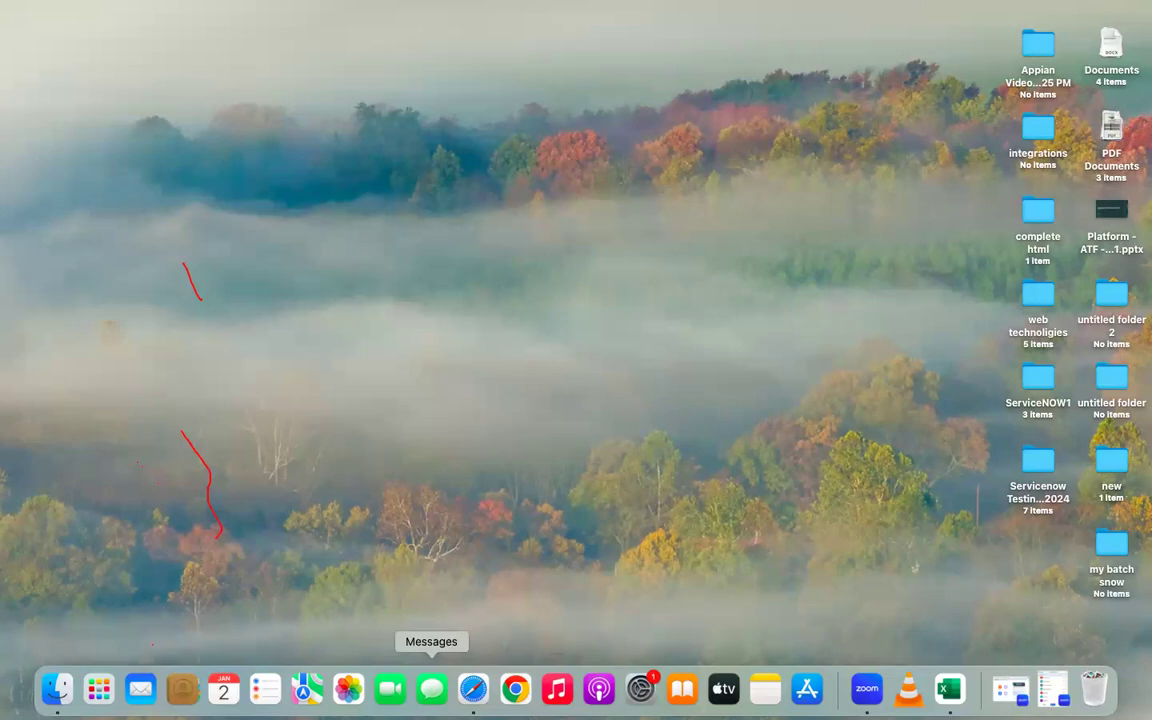
left_click(473, 688)
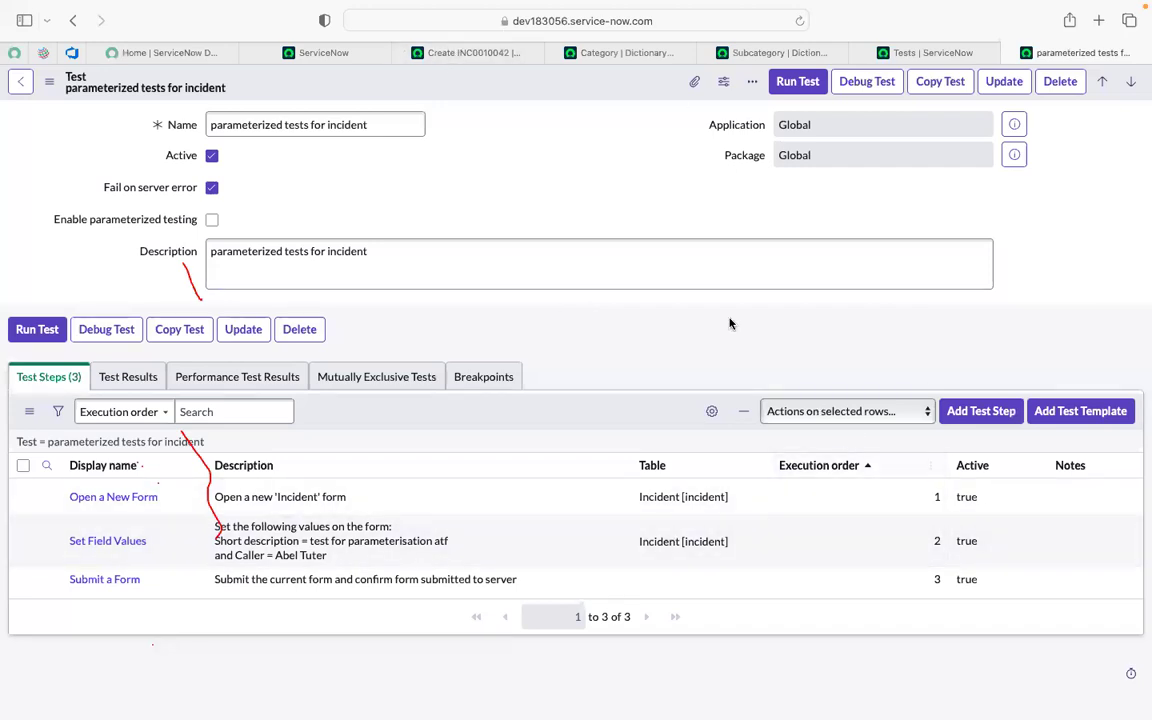
Start an Open an Existing Record test step inserted after step 3, Submit a Form.
left_click(951, 416)
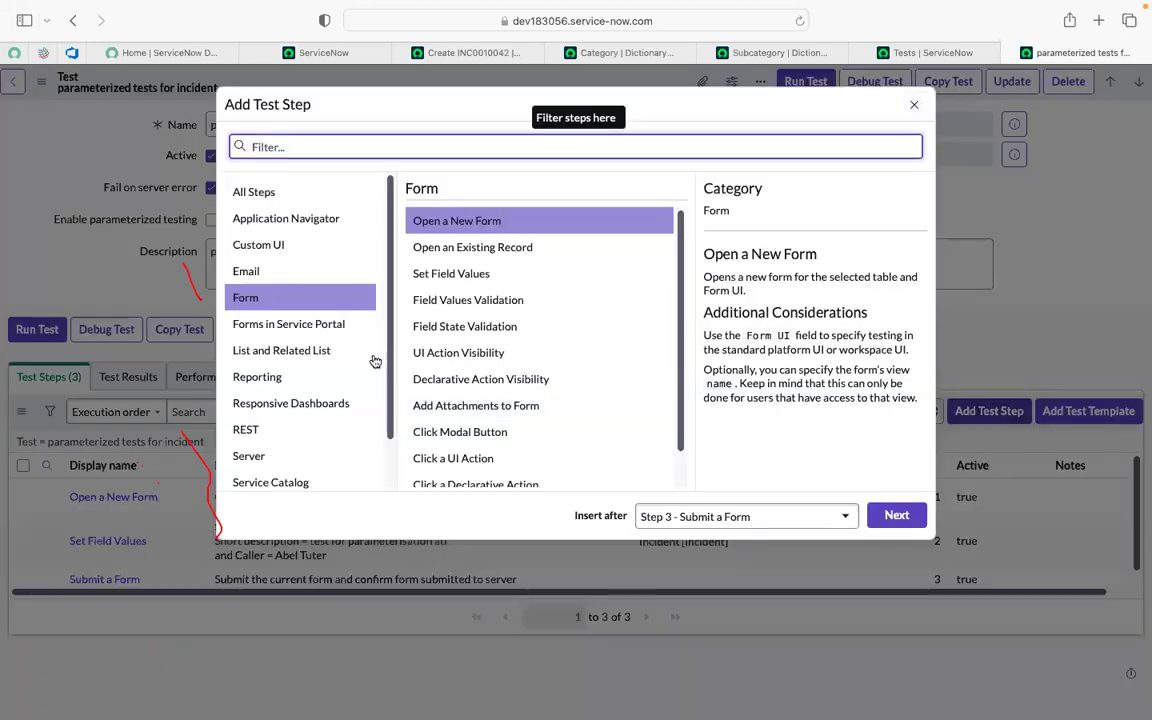
type("op")
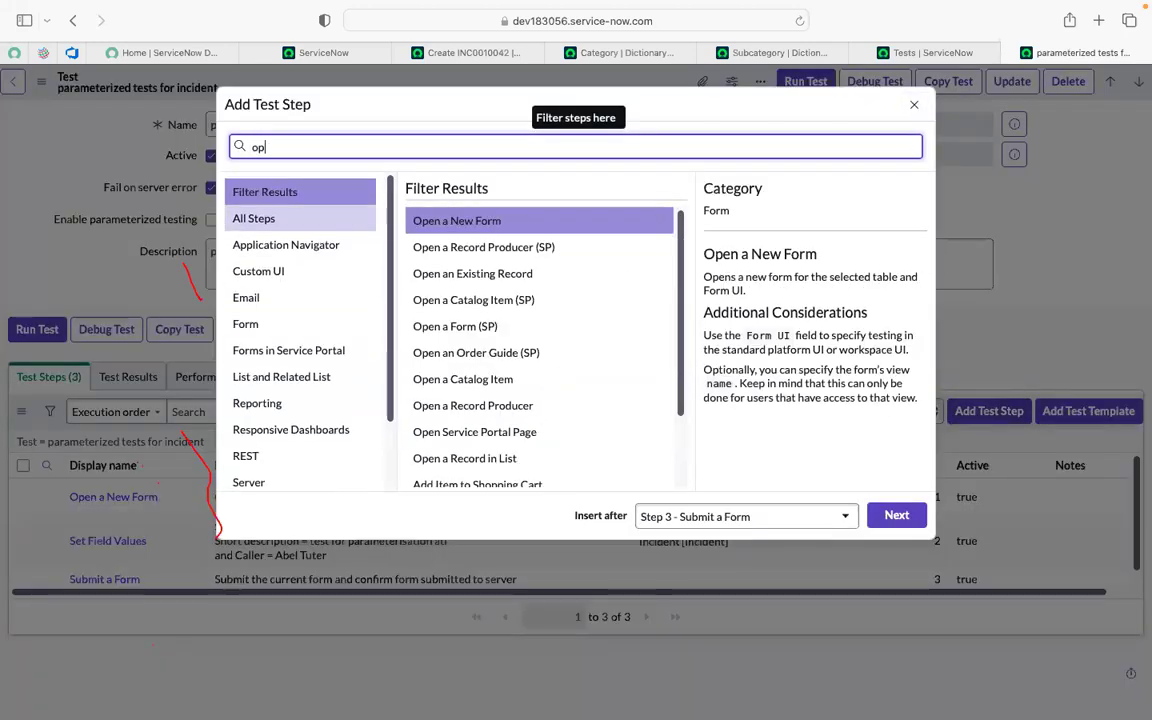
type("en")
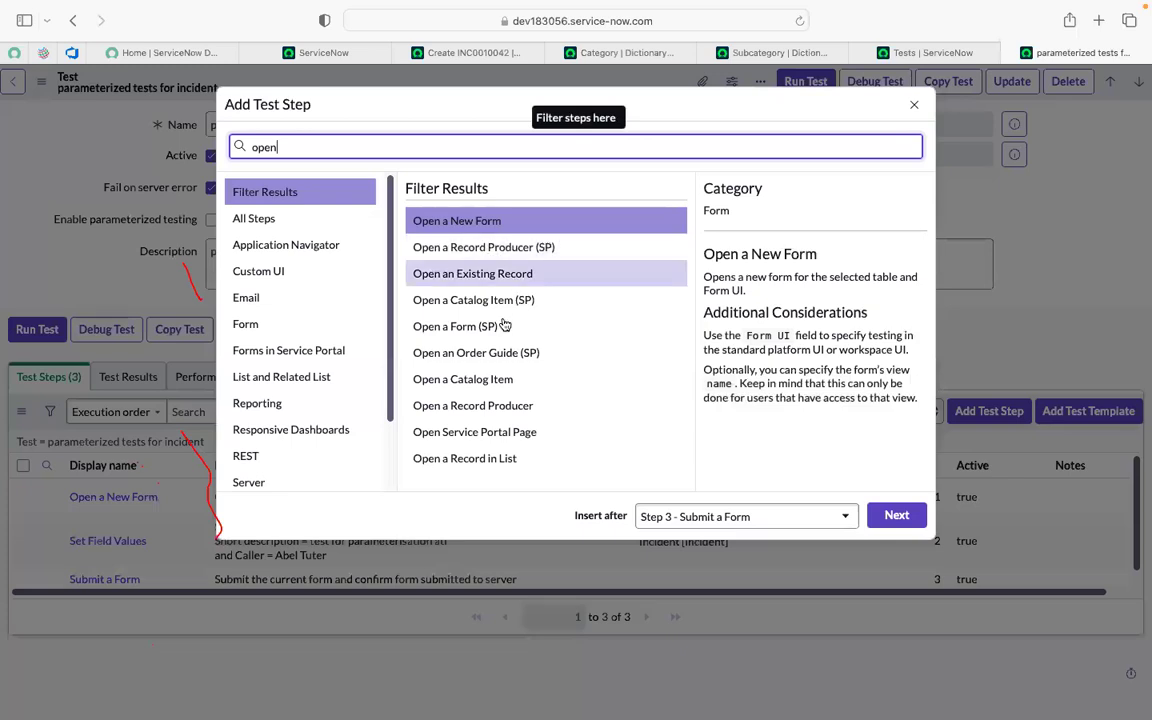
left_click(483, 279)
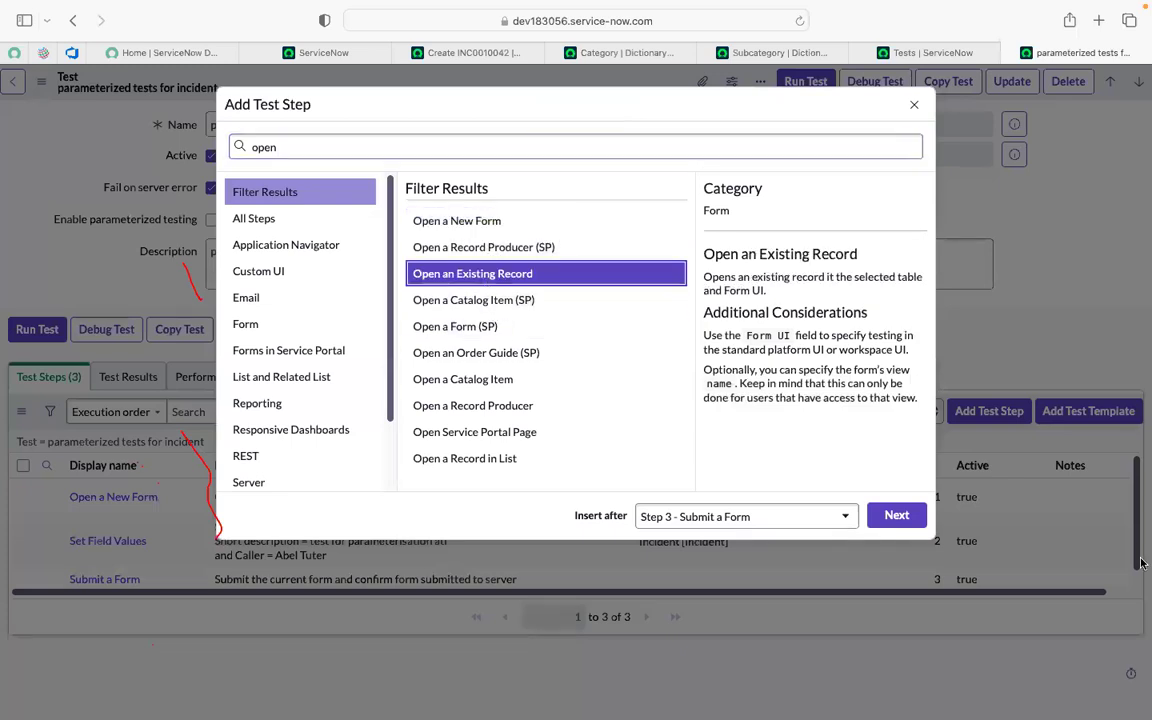
left_click(897, 516)
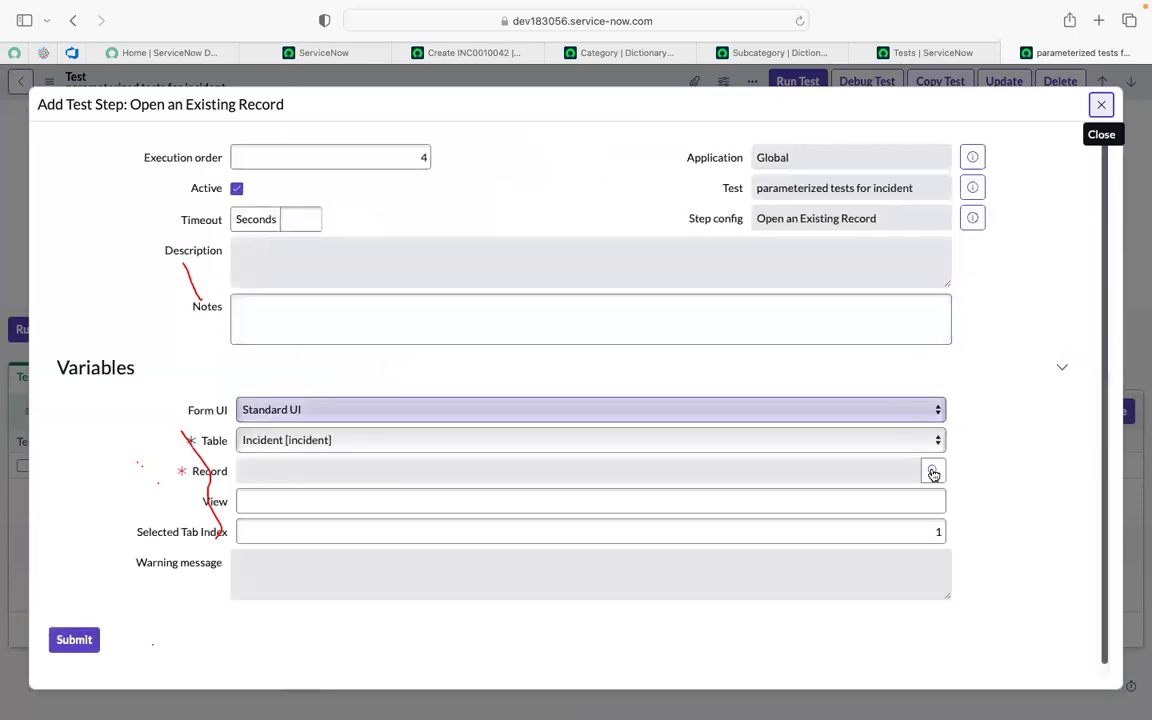
Map the Record value to the Record output of step 3, Submit a Form, and submit the Open an Existing Record step.
left_click(1003, 471)
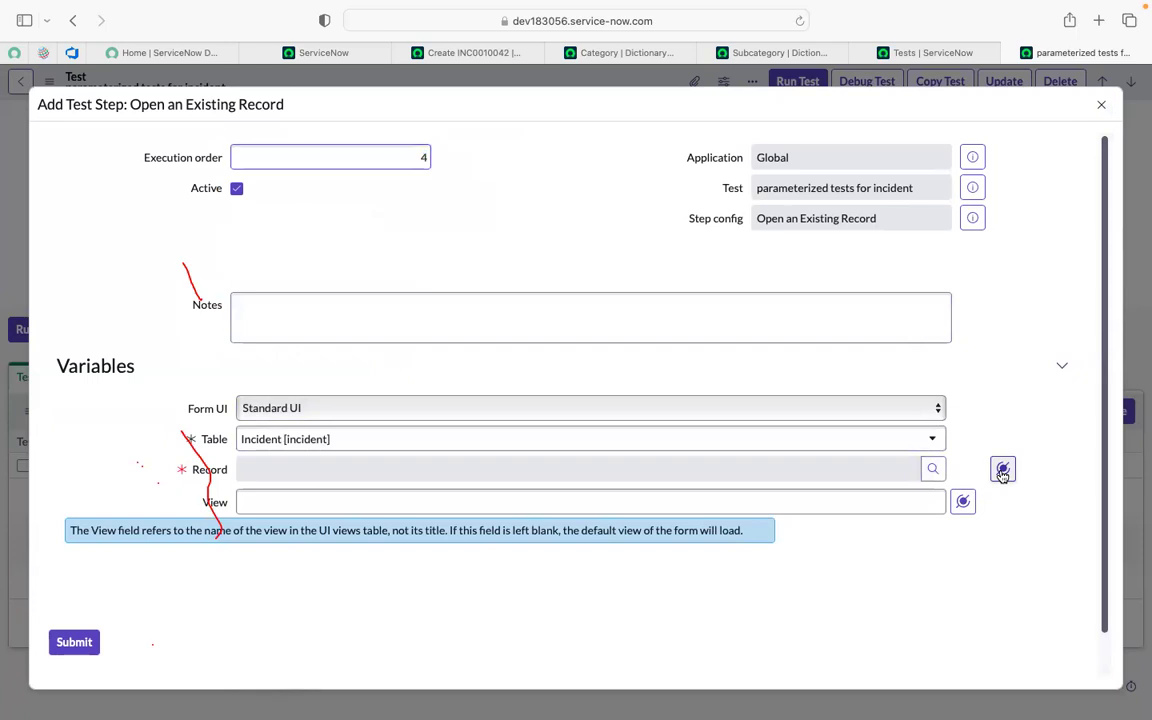
left_click(936, 273)
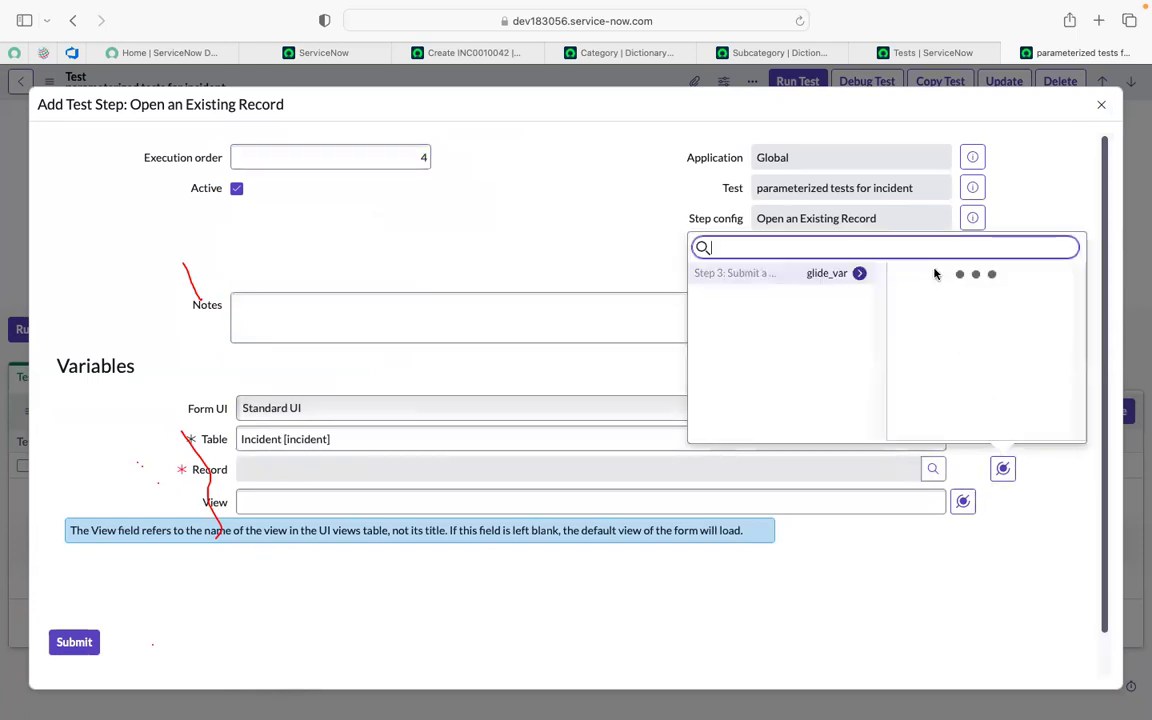
left_click(913, 272)
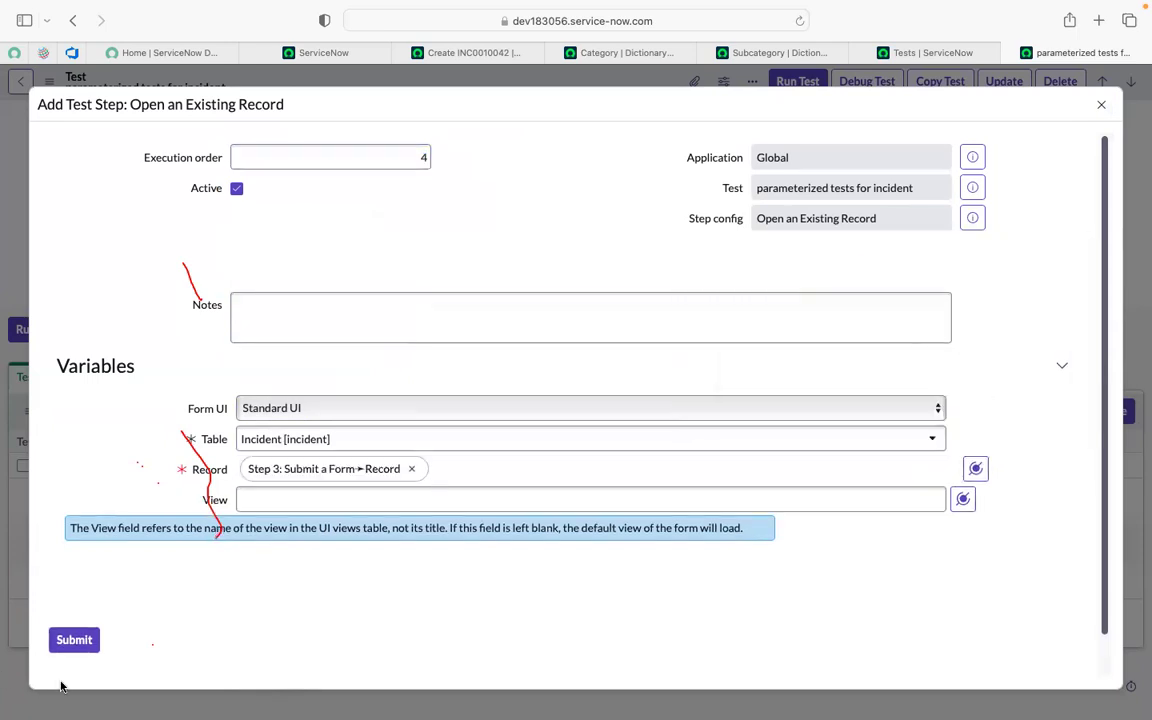
left_click(80, 647)
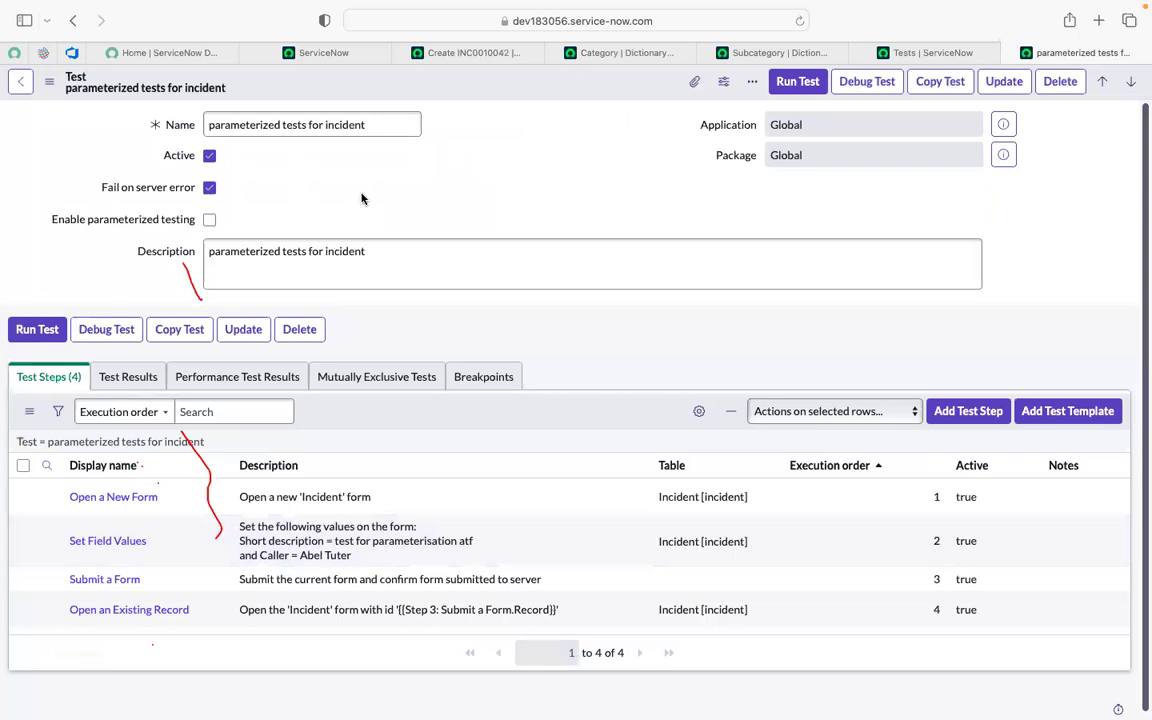
Enable parameterized testing for the incident test and save the test record.
scroll(362, 198, "down", 1)
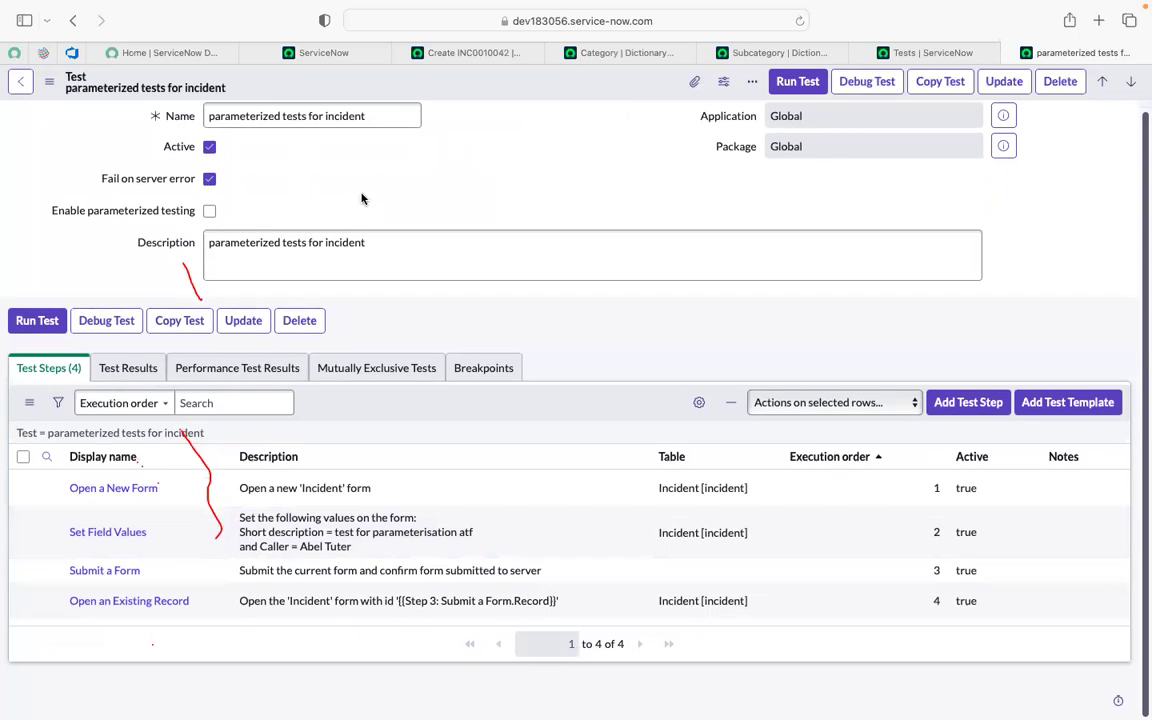
scroll(362, 198, "up", 1)
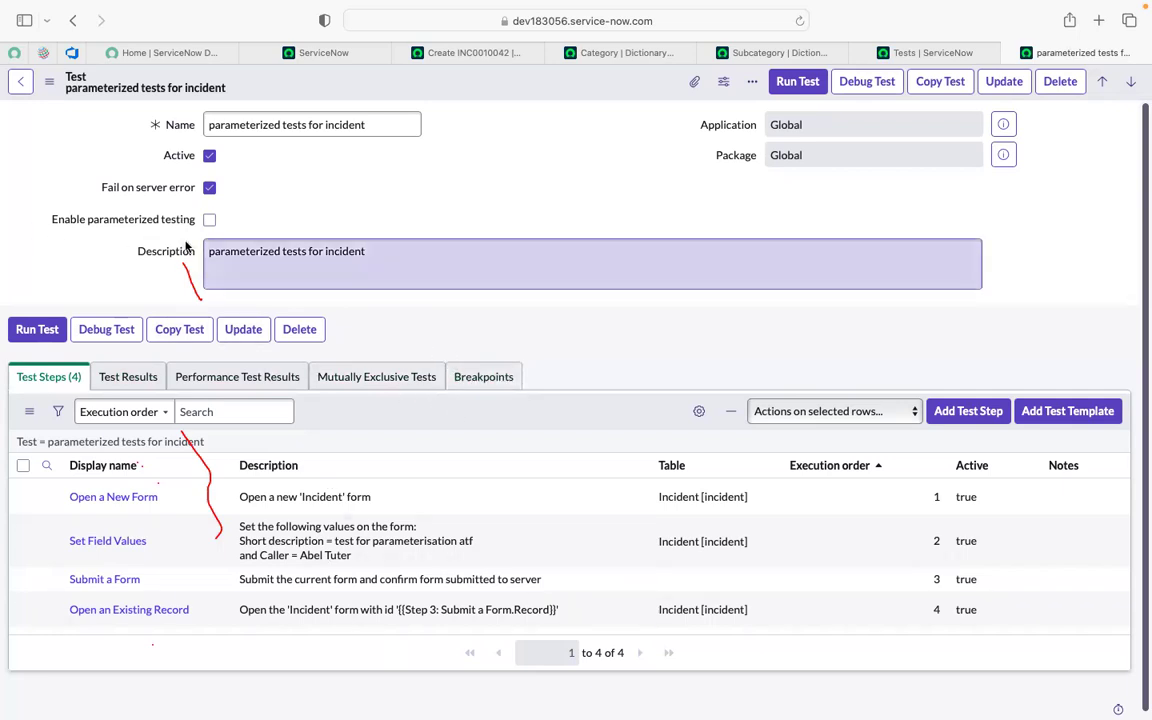
left_click(209, 220)
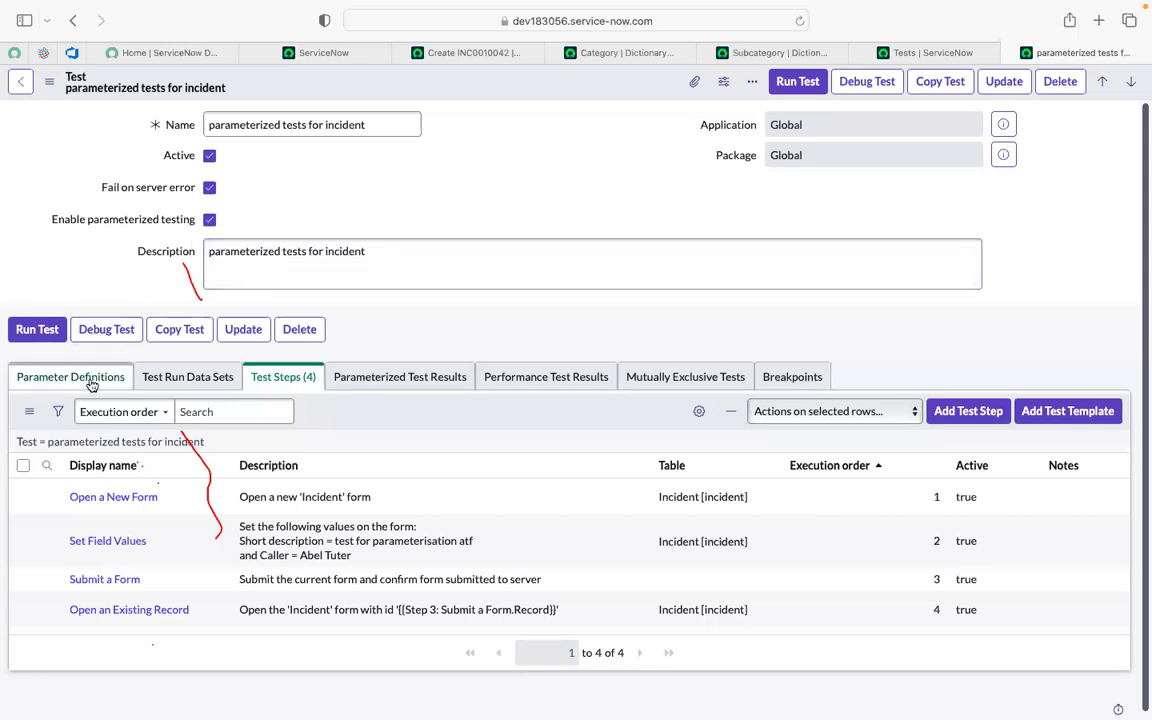
left_click(209, 220)
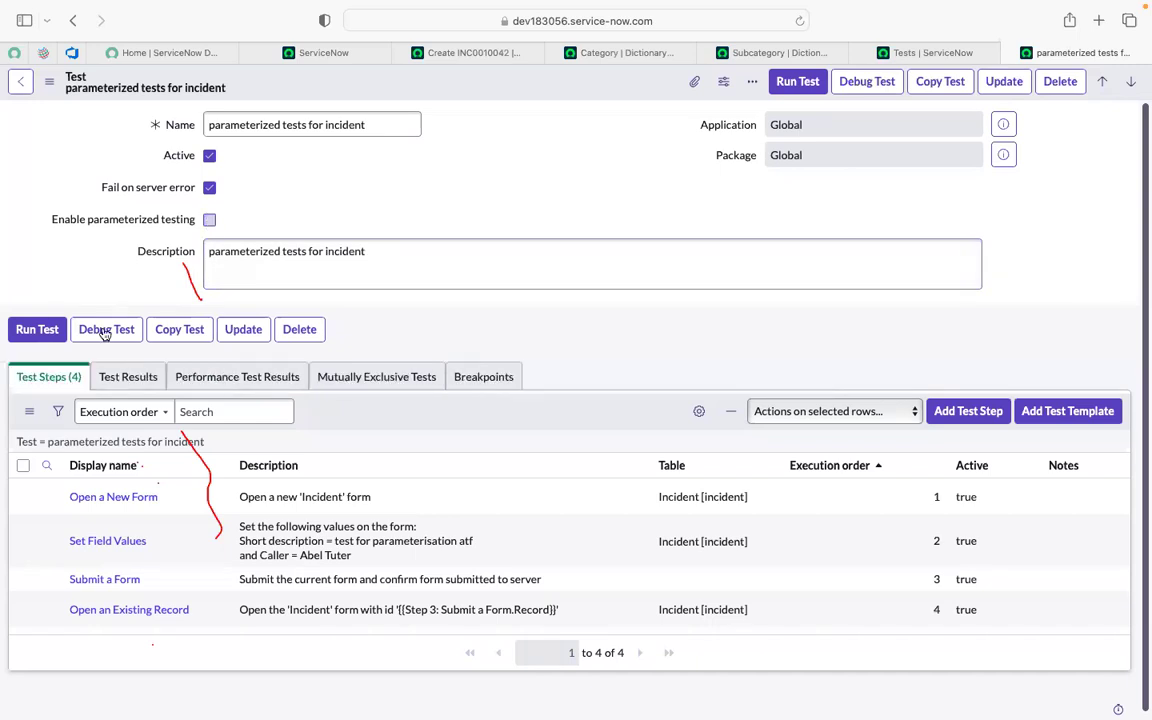
left_click(210, 220)
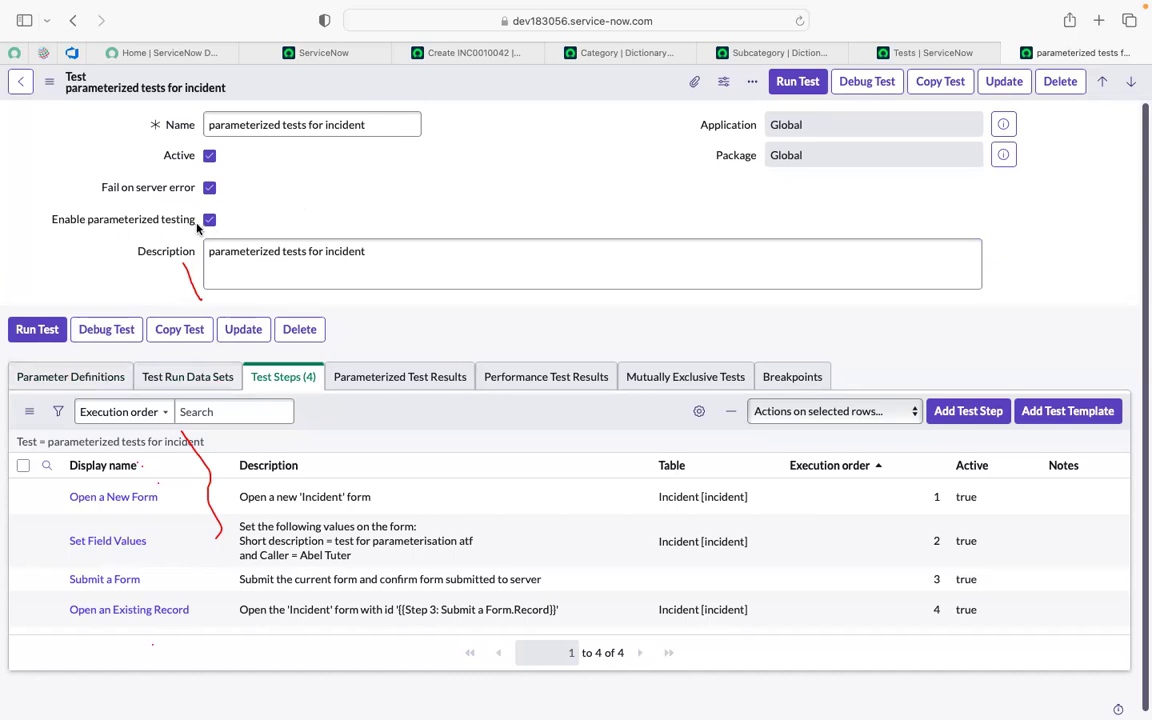
right_click(424, 86)
left_click(467, 98)
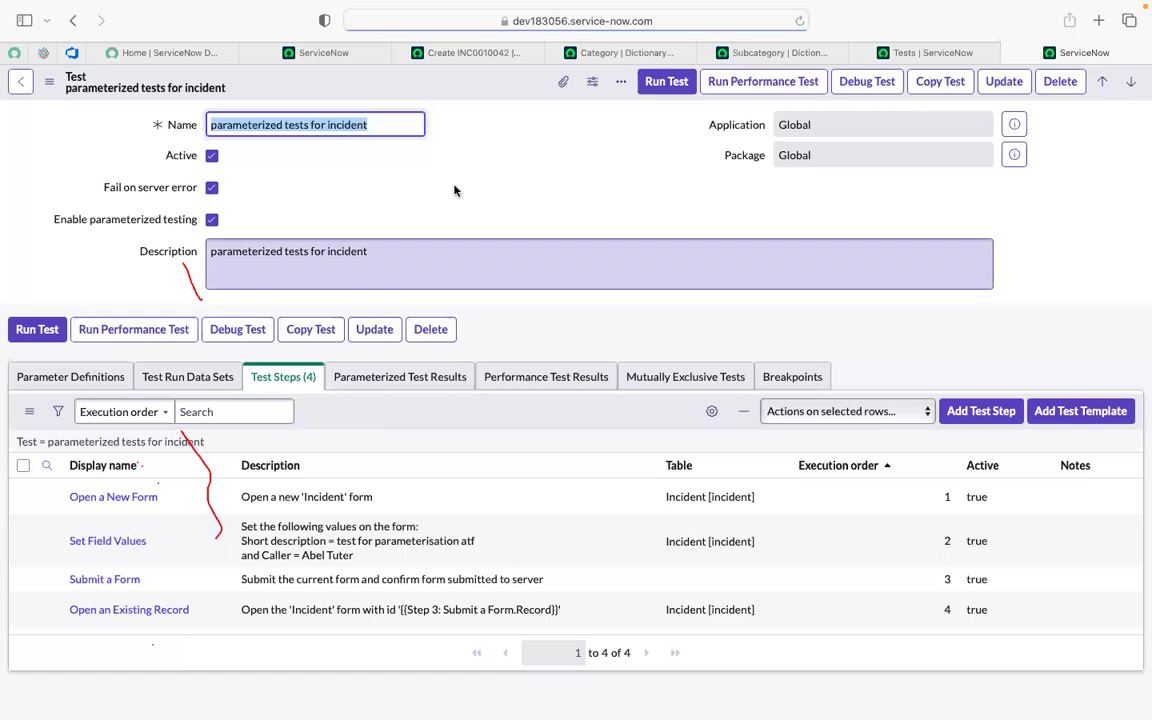
Start a new exclusive parameter for the test, with type String and a max length of 40.
left_click(74, 381)
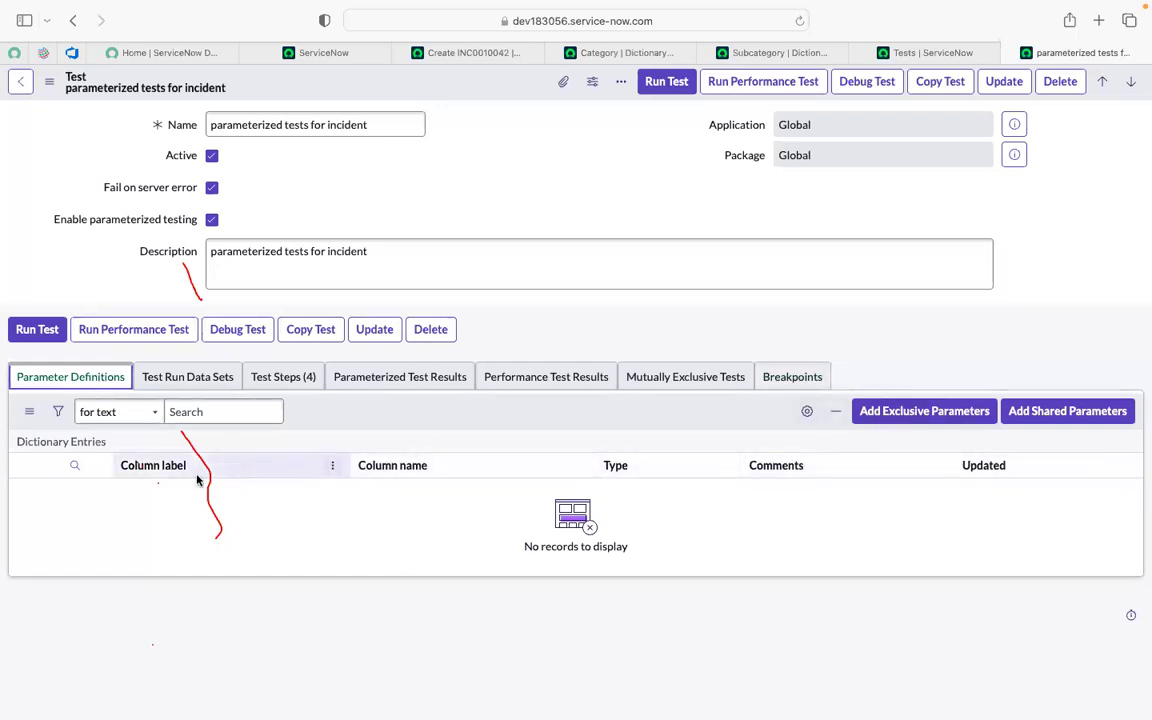
left_click(167, 385)
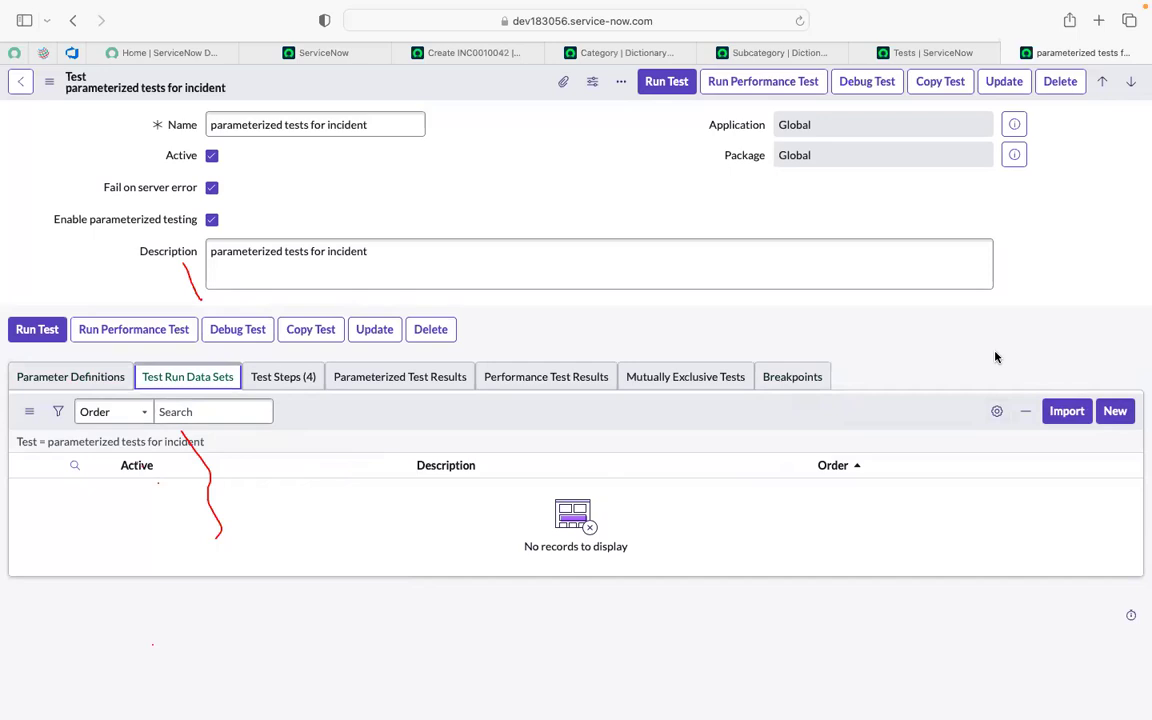
left_click(62, 383)
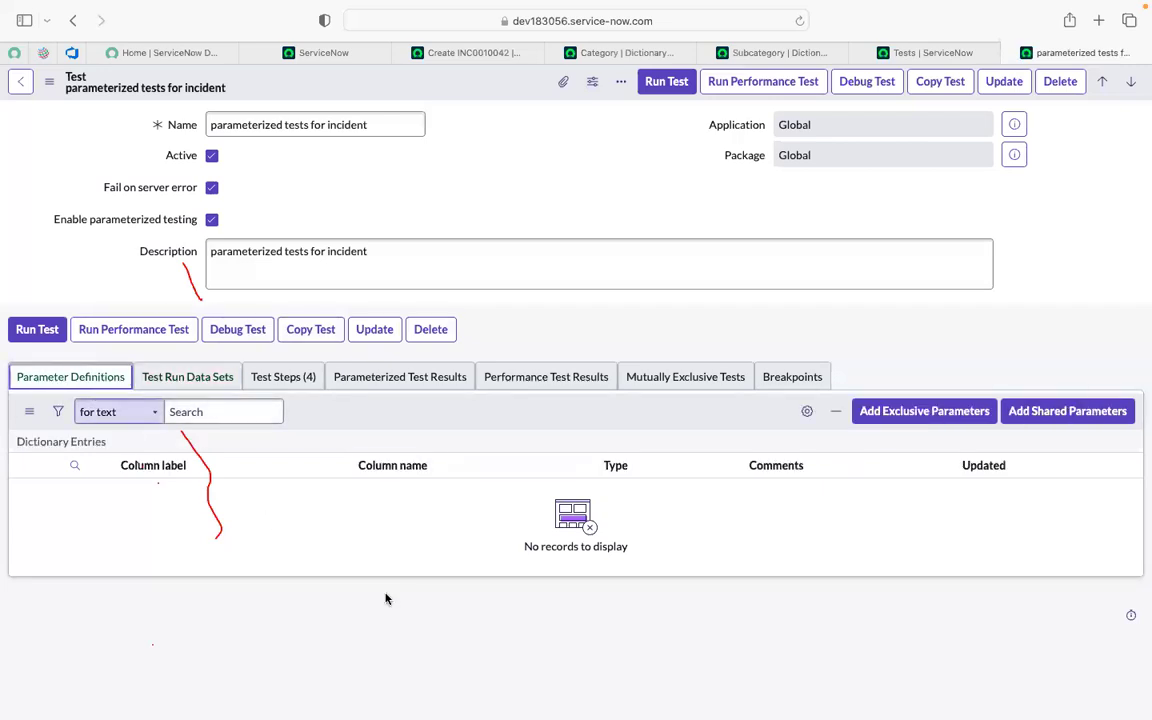
left_click(908, 420)
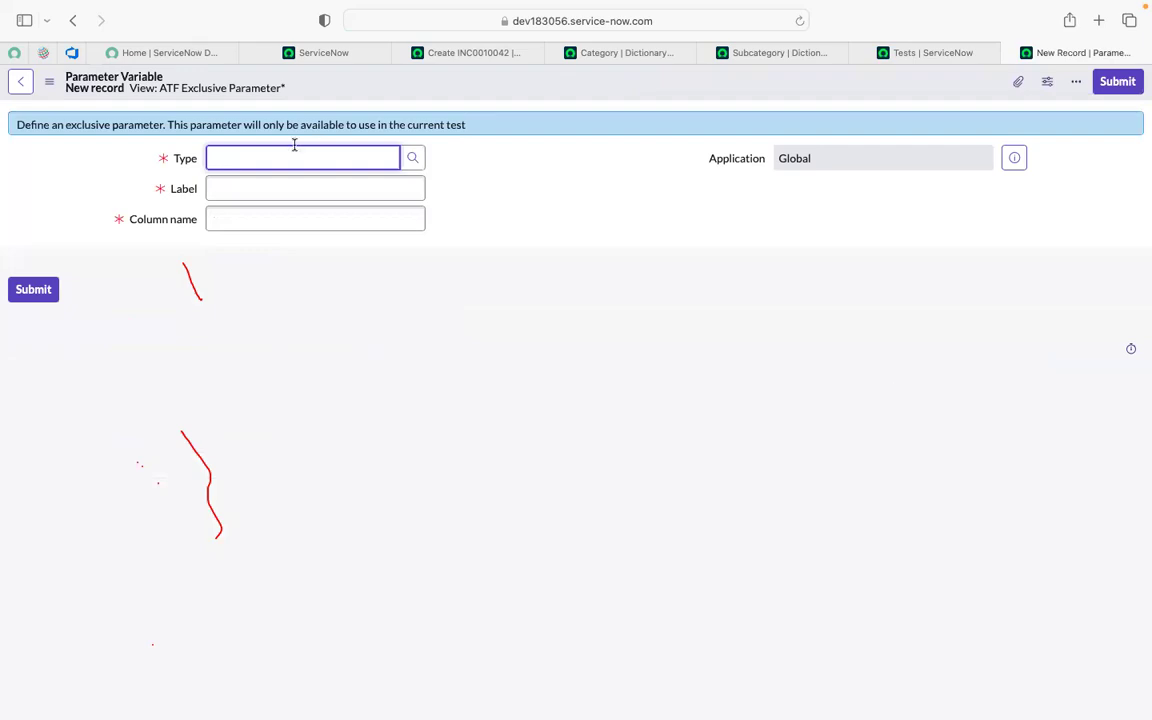
type("string")
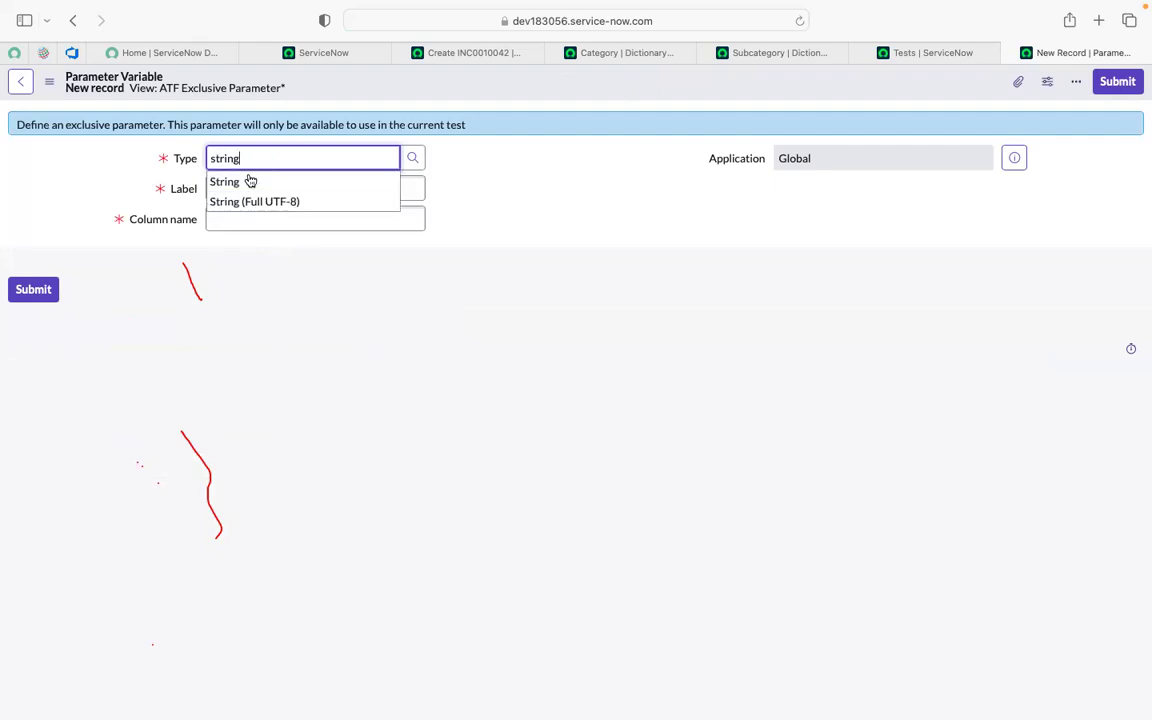
left_click(249, 181)
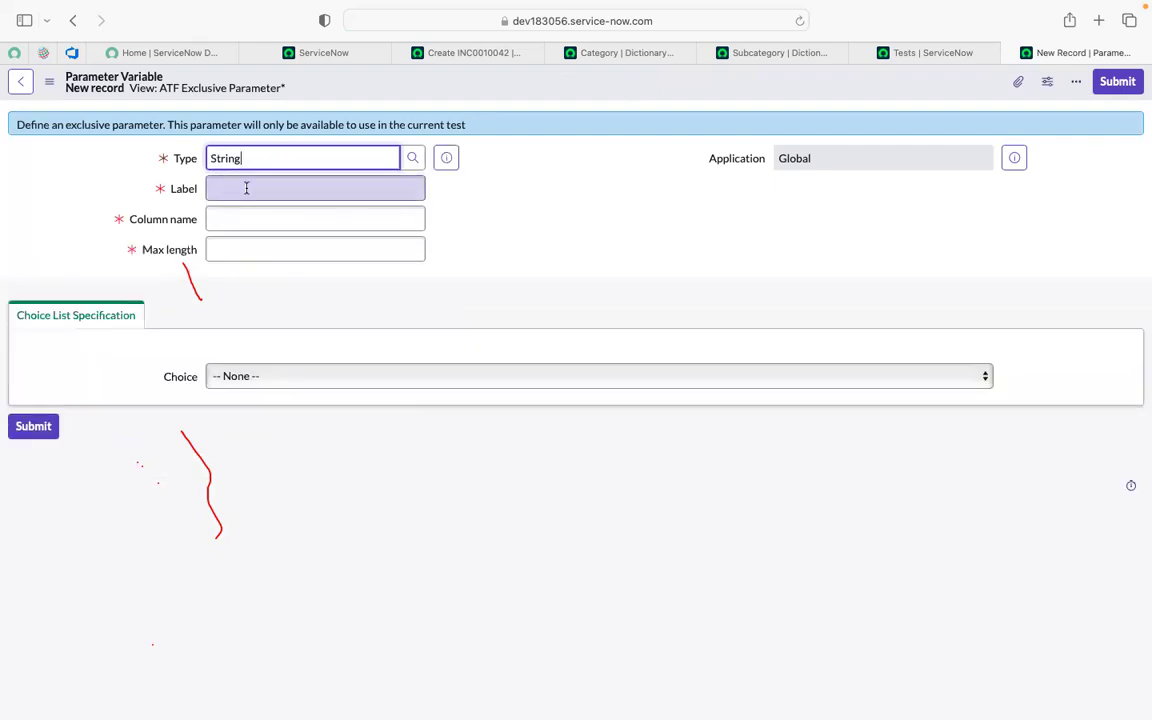
left_click(248, 188)
left_click(365, 250)
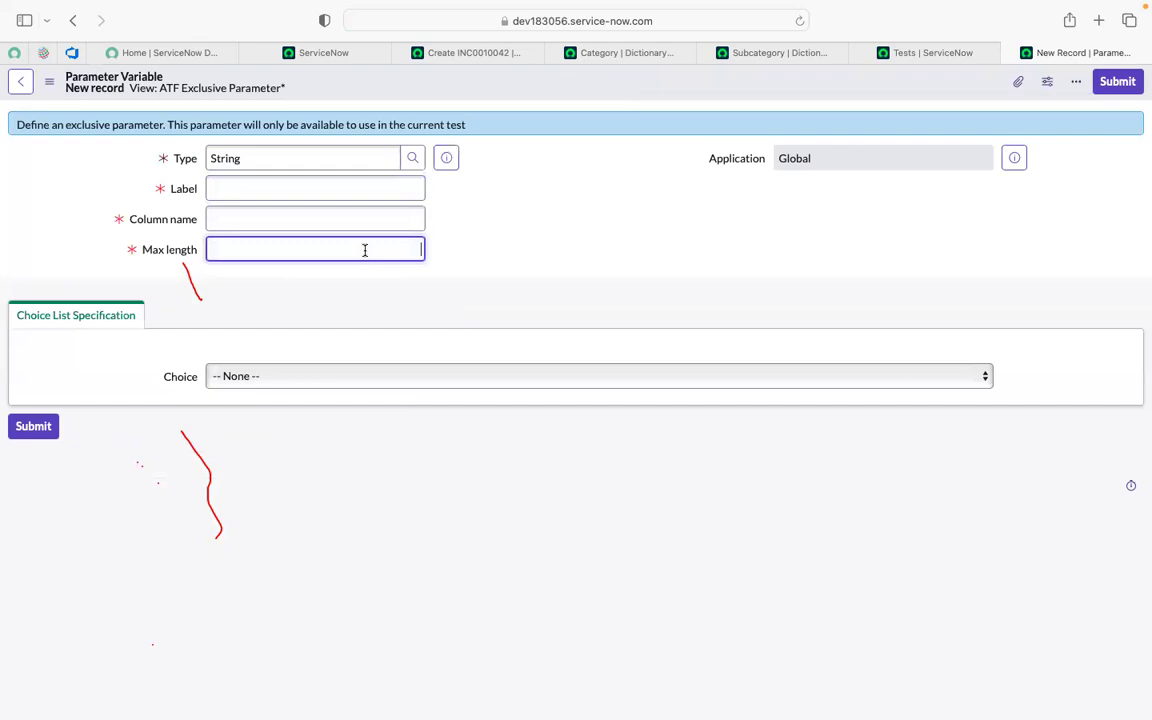
type("40")
left_click(473, 222)
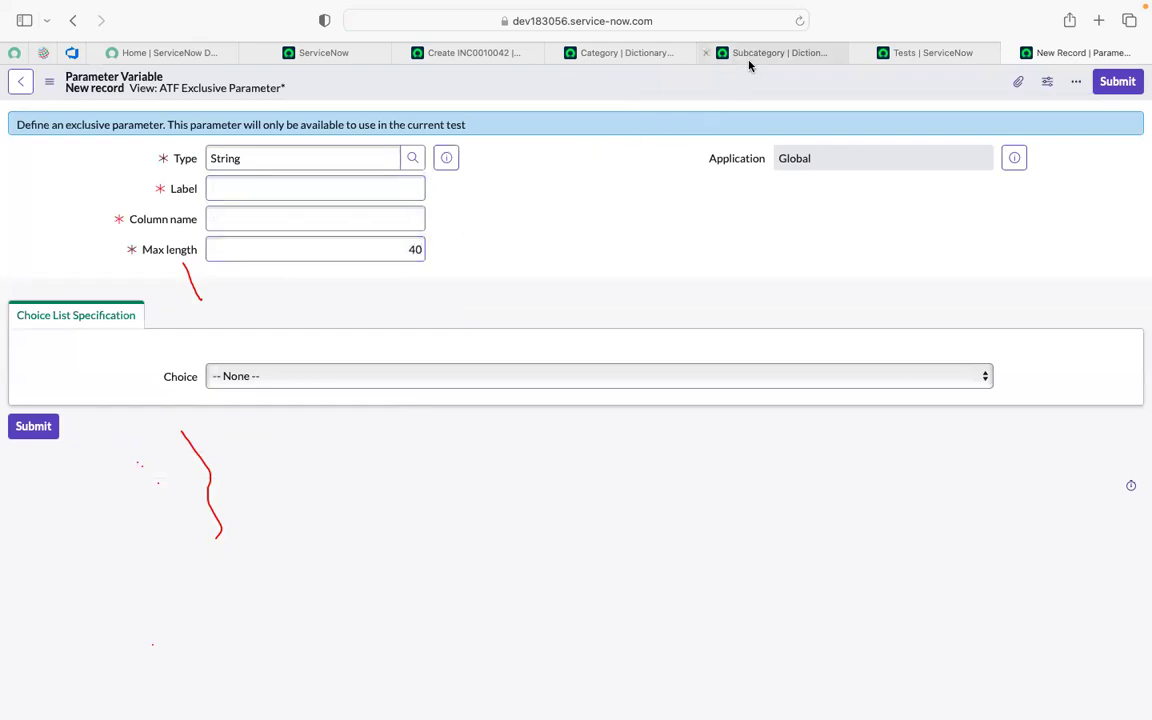
Copy the column label "Category" from its dictionary entry into the new parameter's Label and submit the parameter.
left_click(749, 58)
left_click(610, 52)
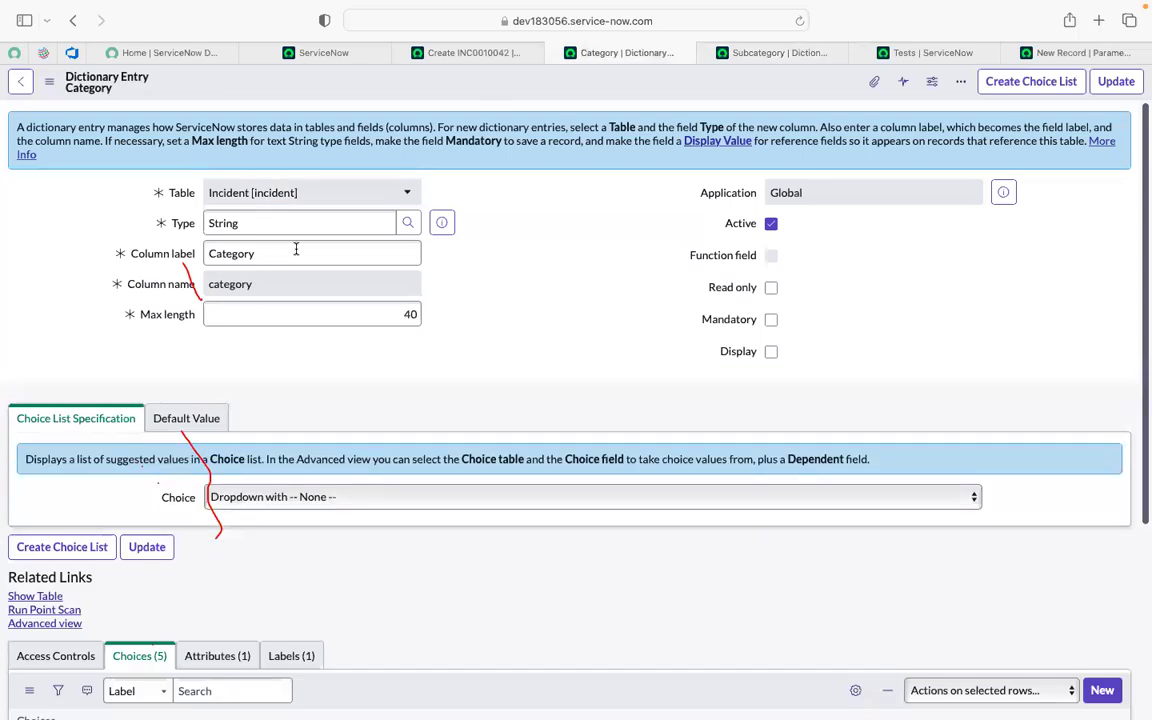
left_click(270, 251)
double_click(270, 251)
key("super+c")
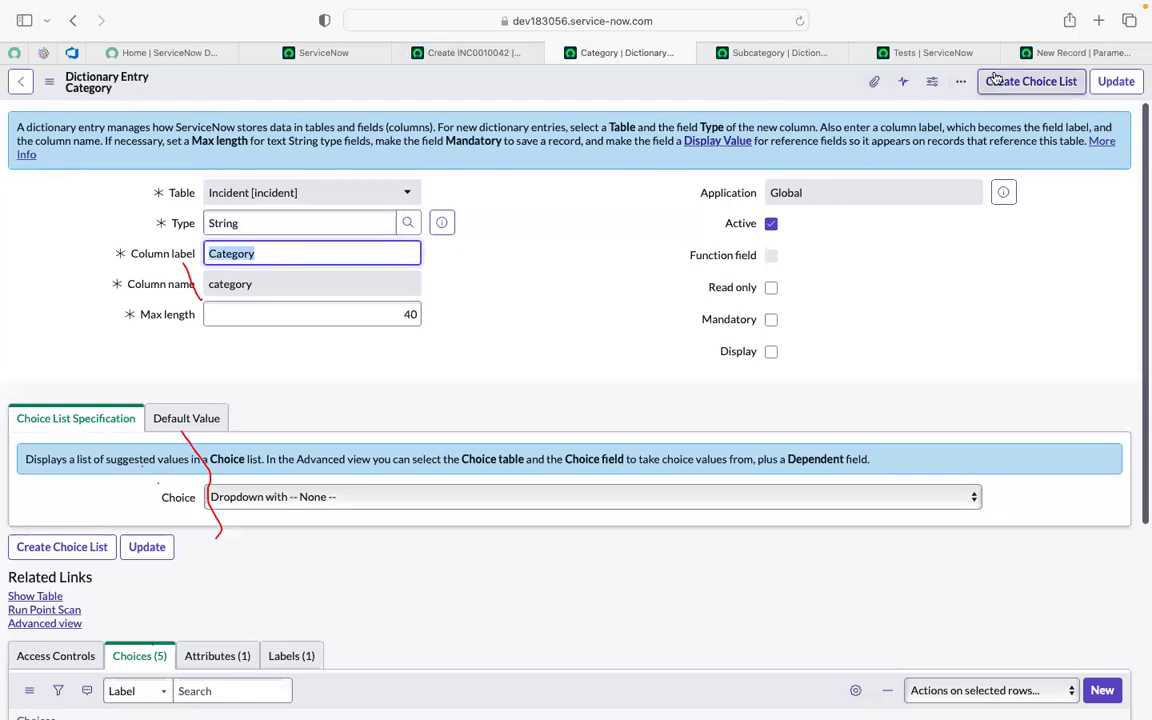
left_click(1049, 57)
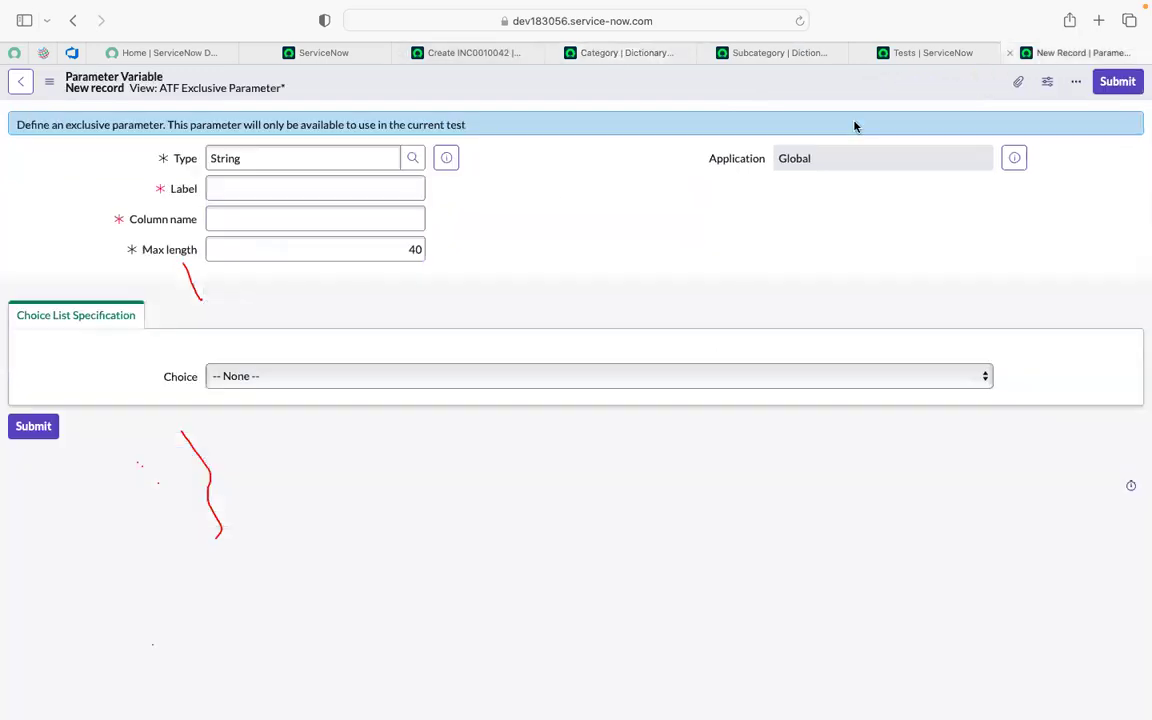
left_click(310, 192)
key("super+v")
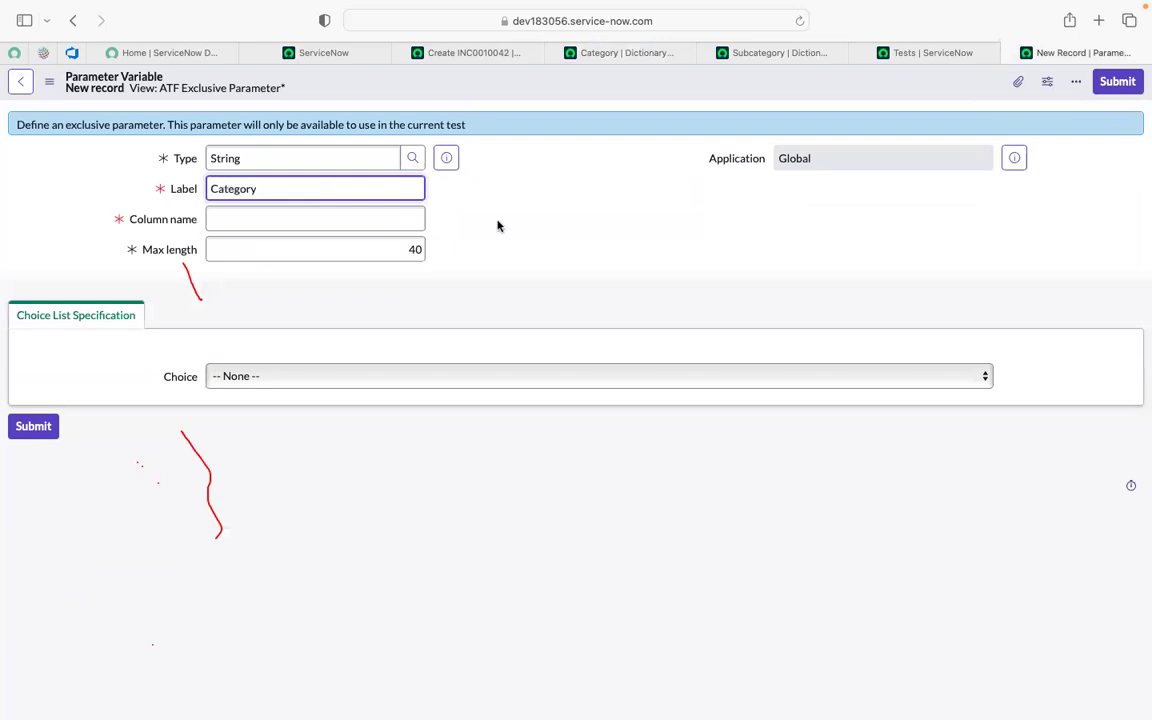
left_click(491, 251)
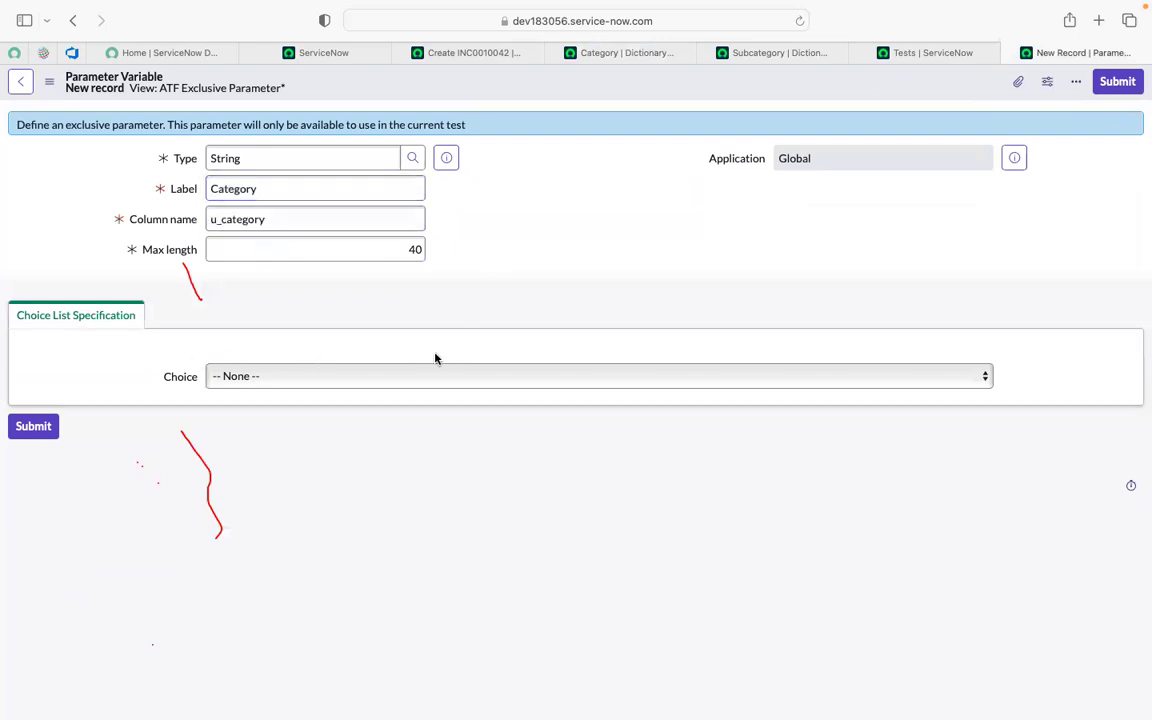
left_click(30, 427)
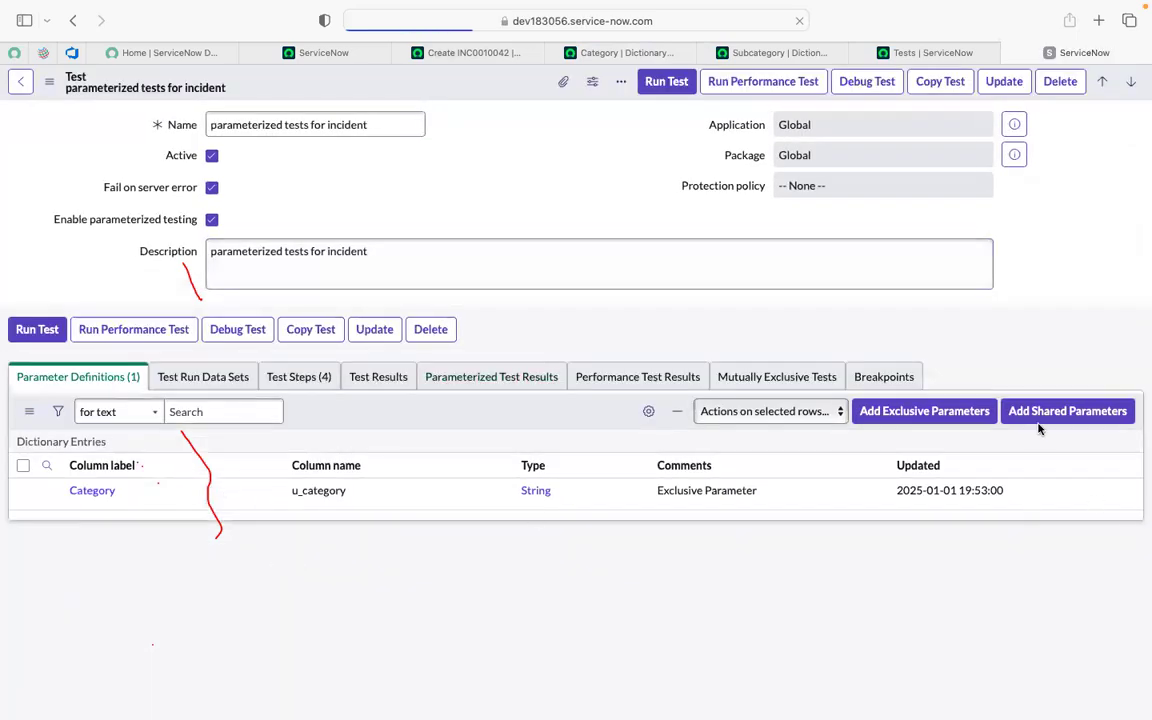
Start a second exclusive parameter for the test and set its type to String.
left_click(925, 412)
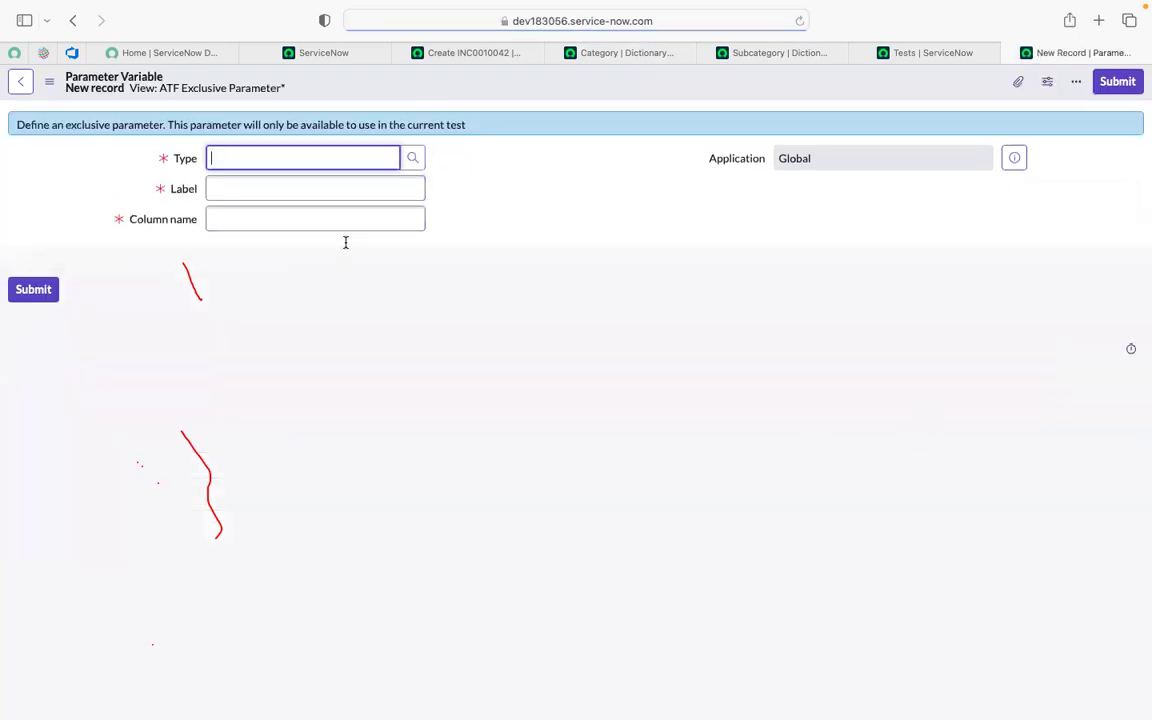
type("st")
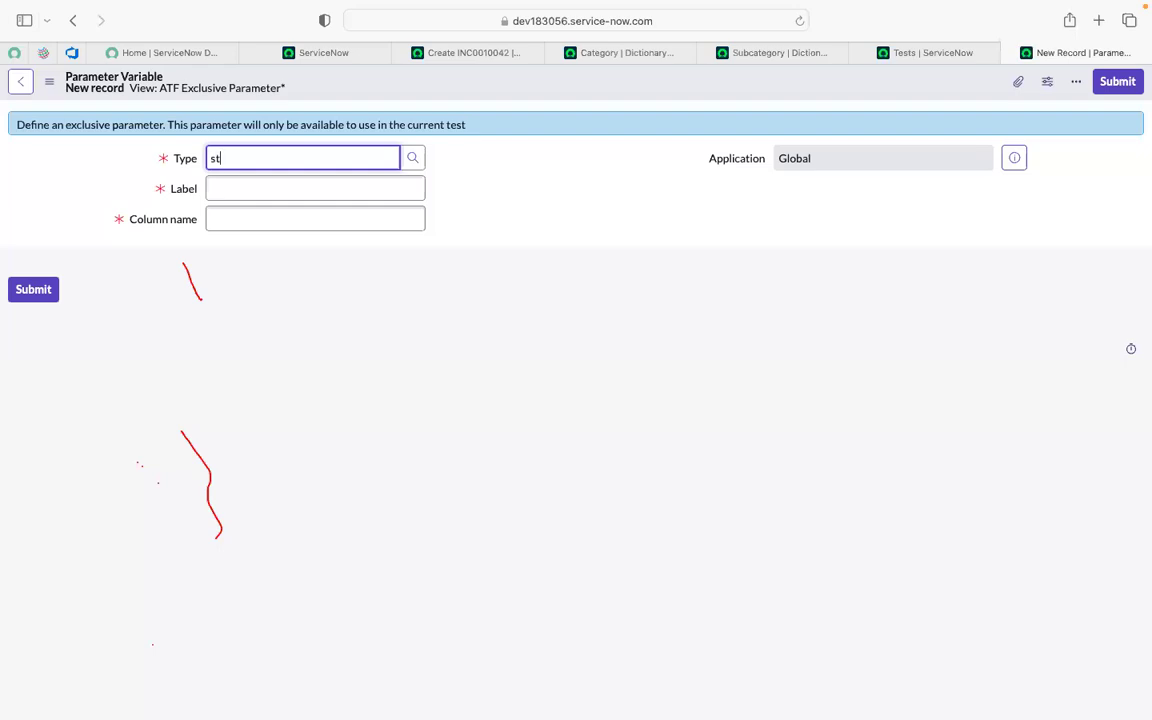
type("ring")
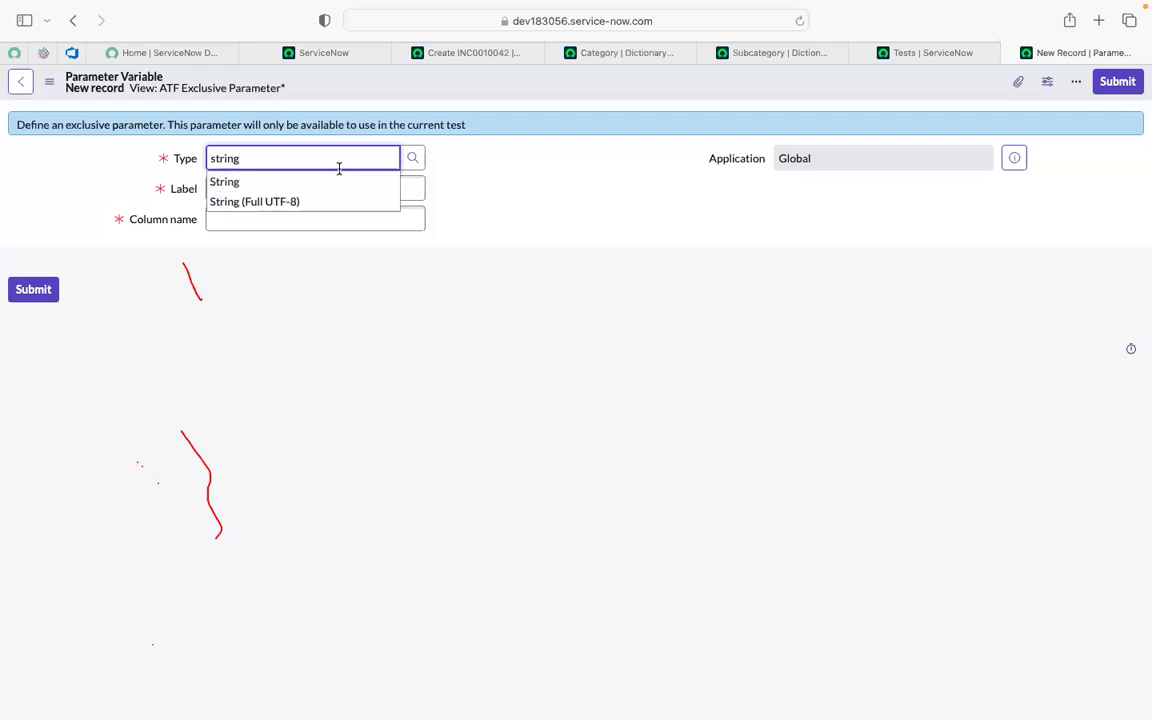
left_click(294, 180)
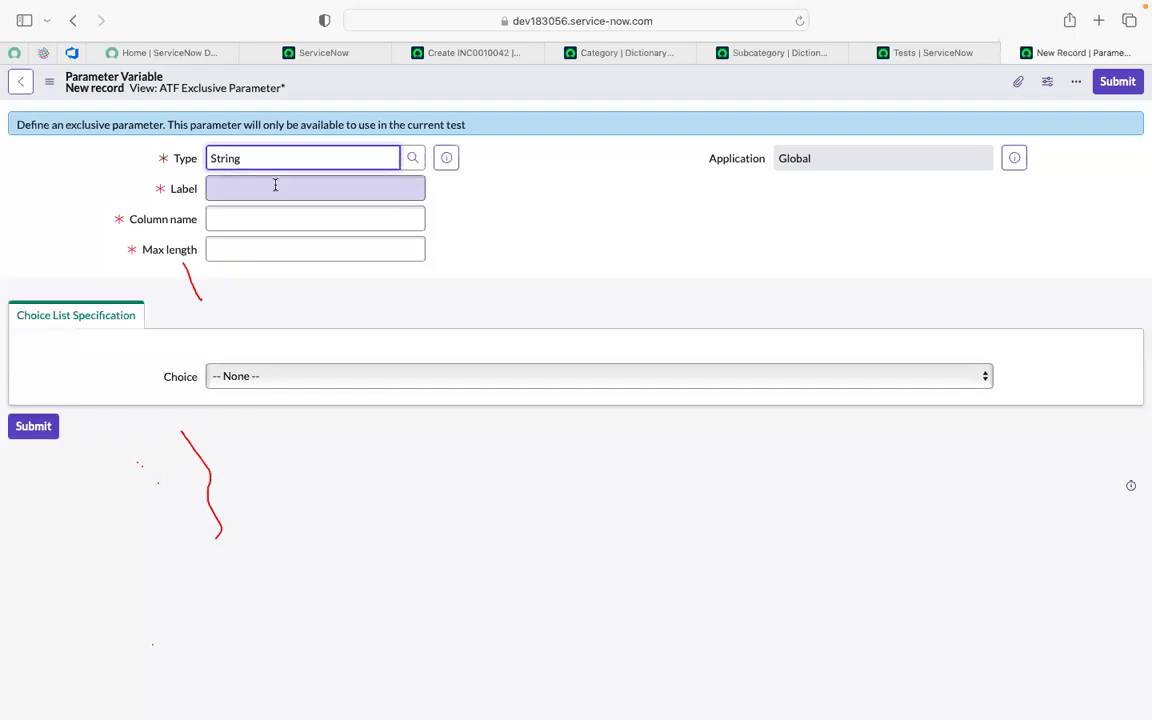
Copy the column label "Subcategory" from its dictionary entry into the new parameter's Label.
left_click(776, 52)
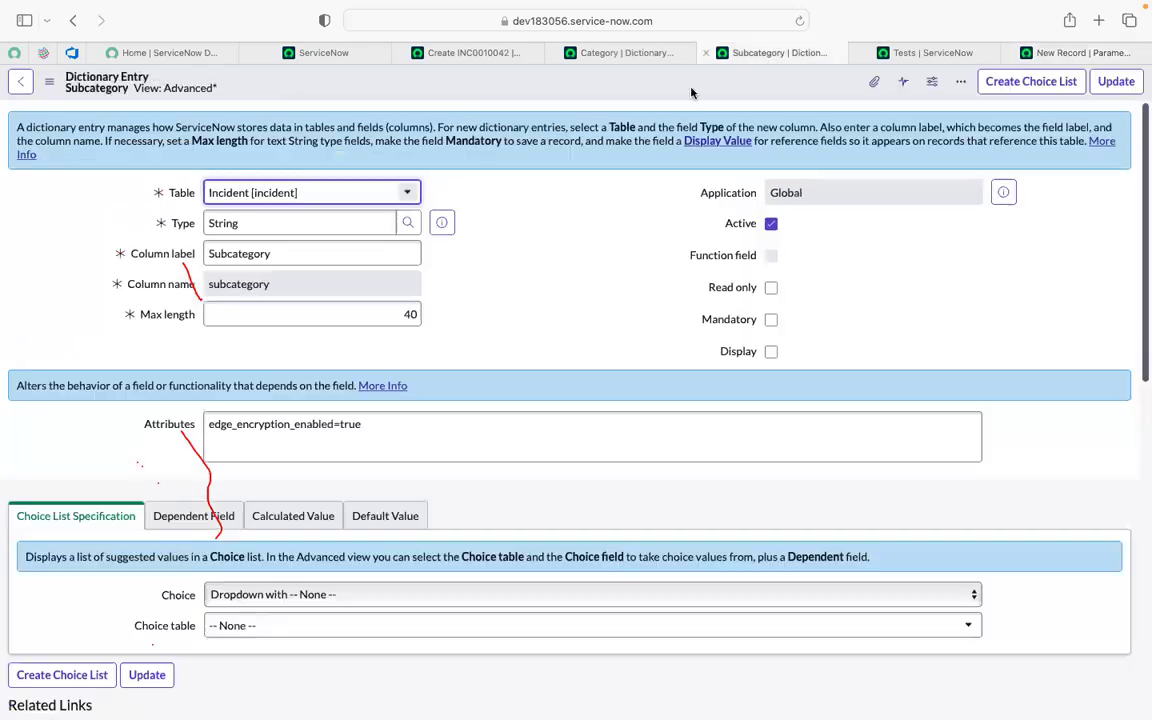
double_click(329, 256)
key("ctrl+c")
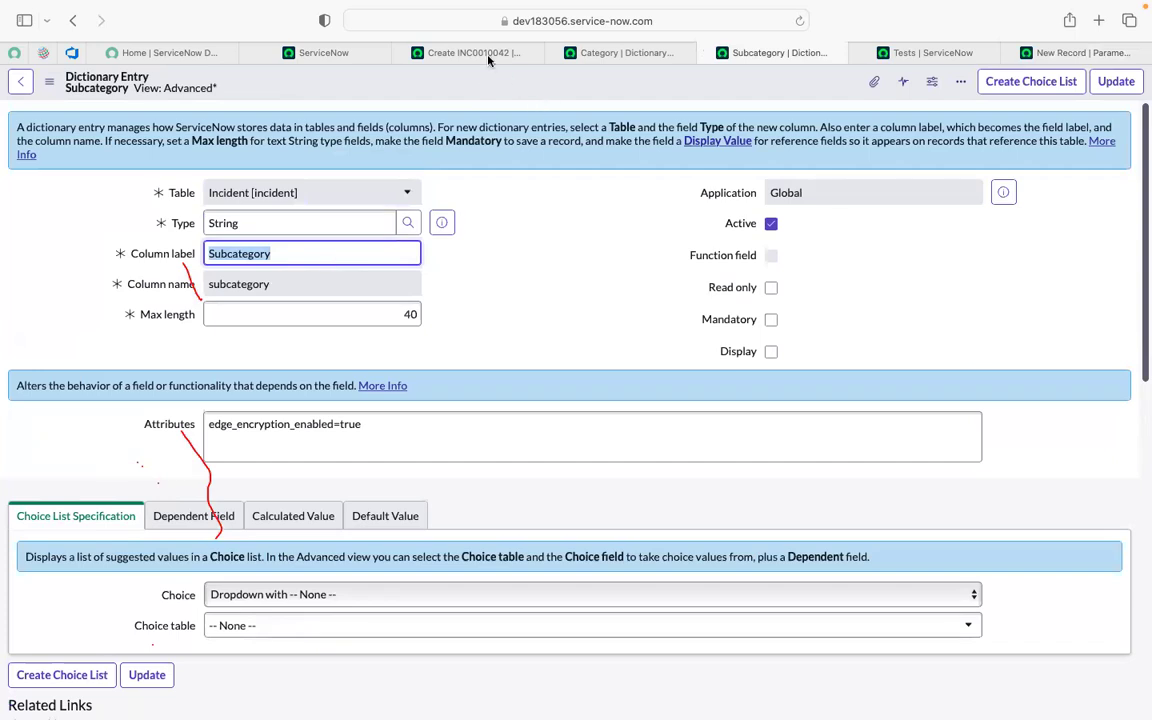
left_click(1041, 55)
key("ctrl+v")
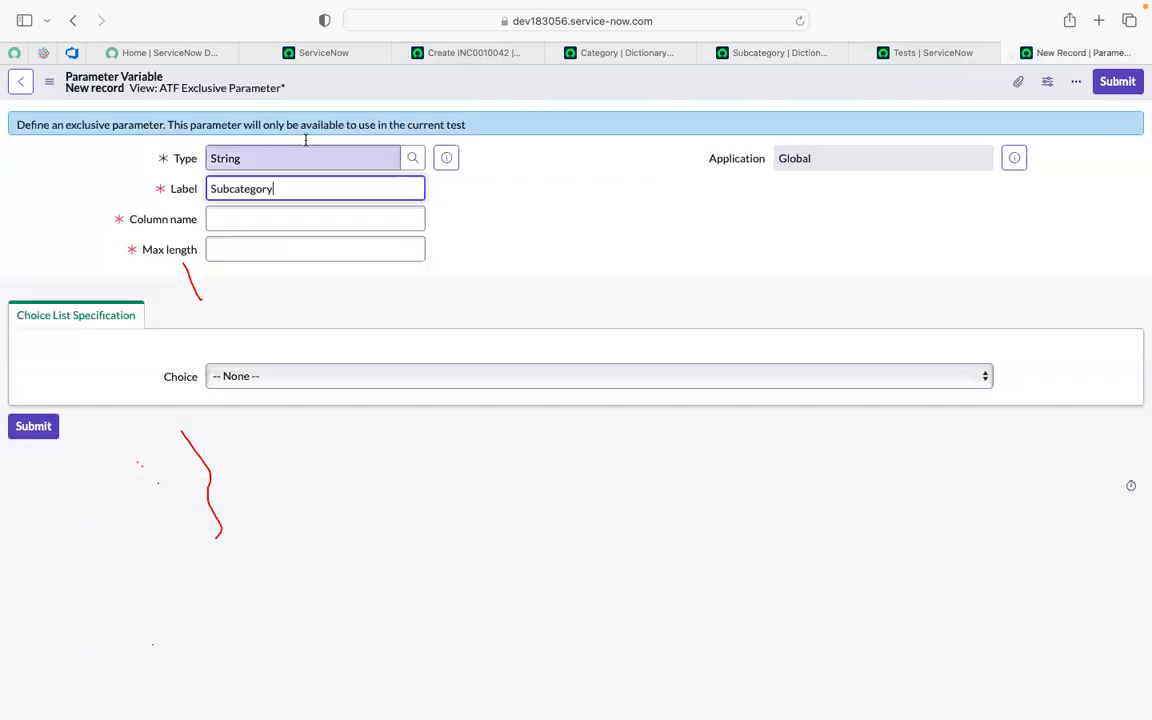
Set the Subcategory parameter's max length to 40 and submit the parameter.
left_click(383, 252)
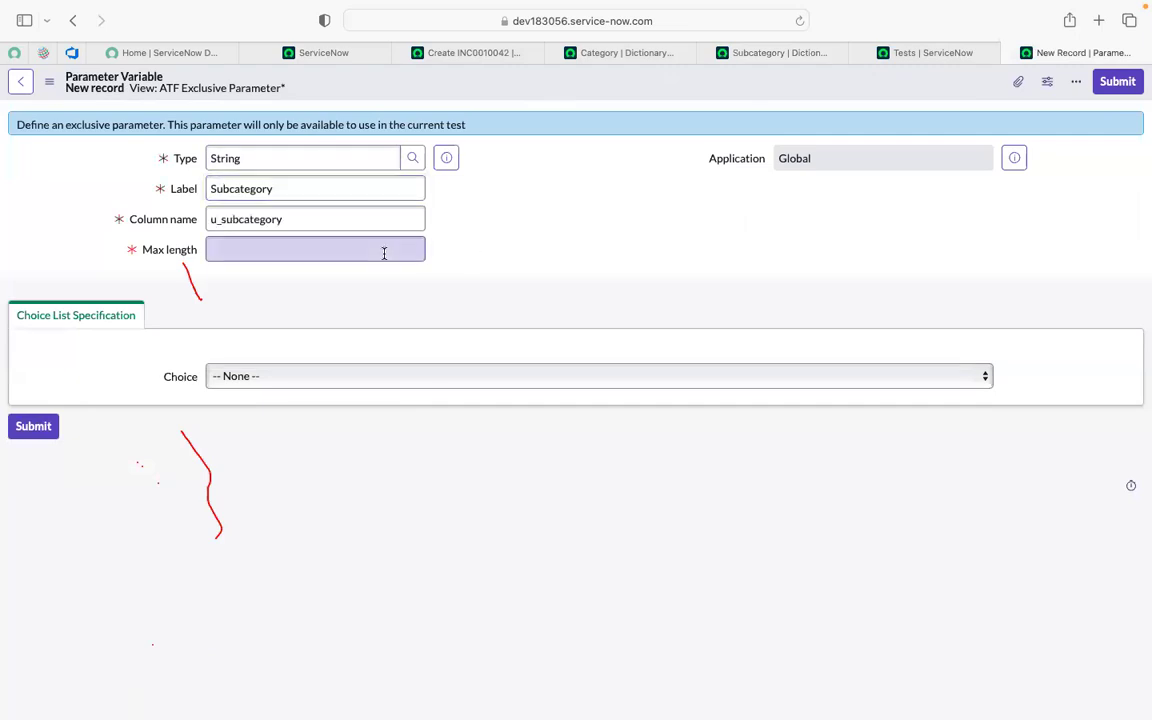
type("40")
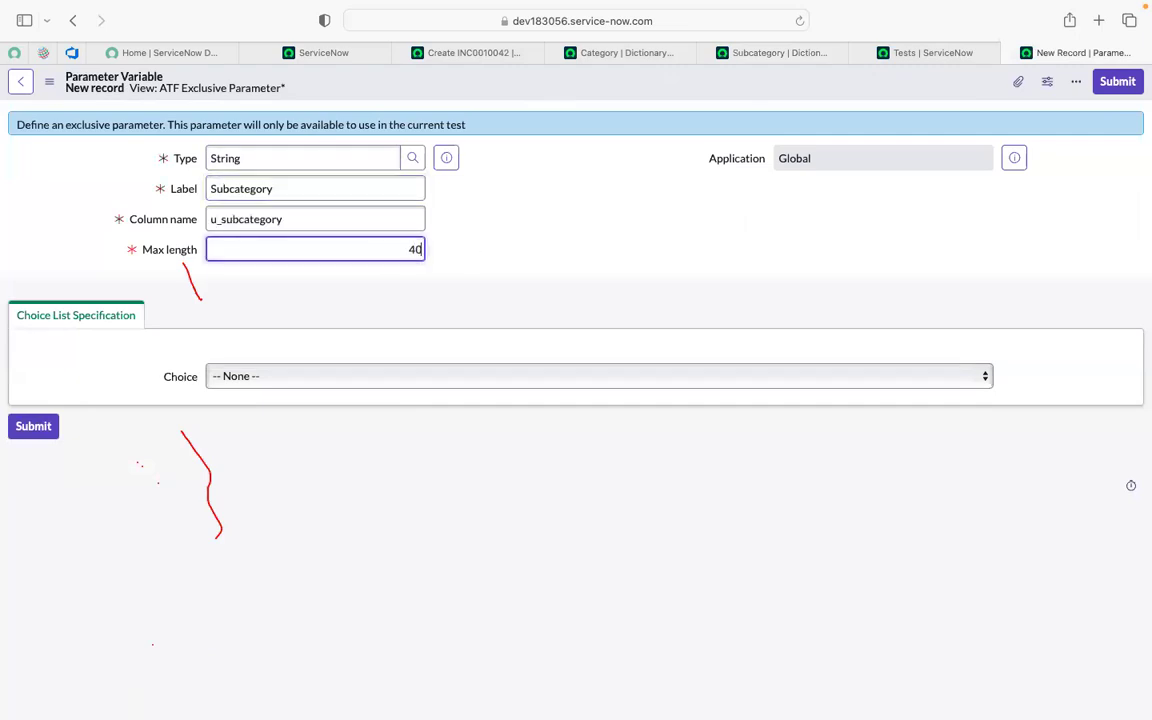
left_click(715, 258)
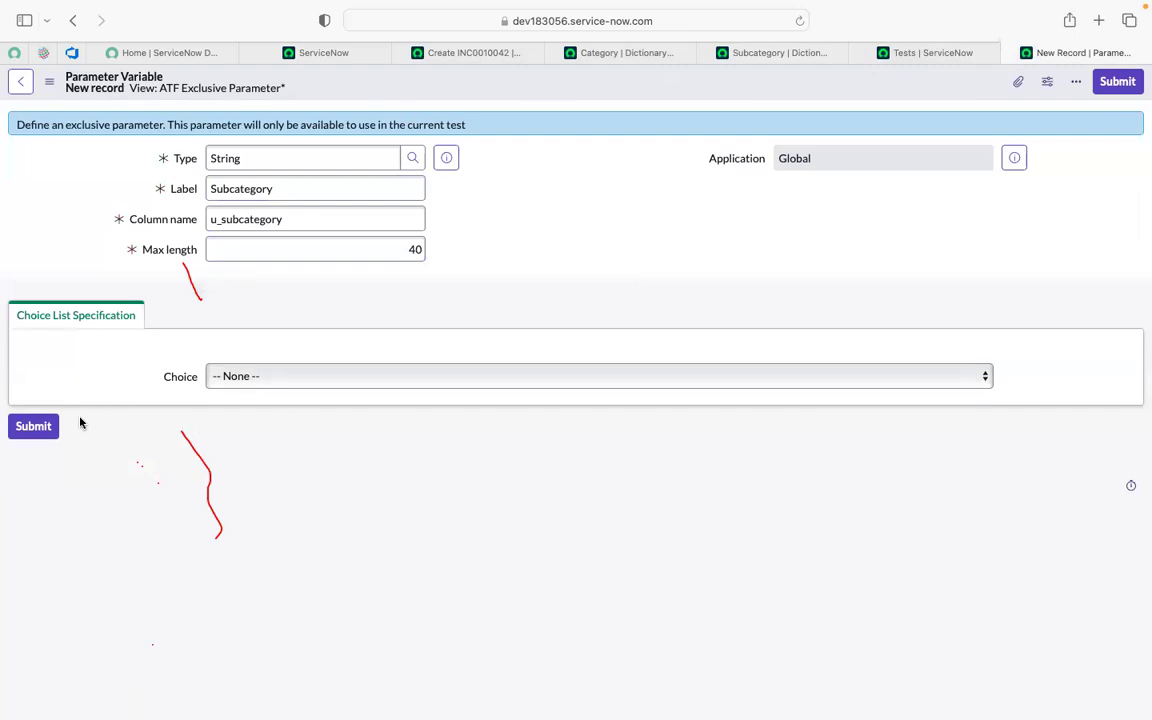
left_click(28, 434)
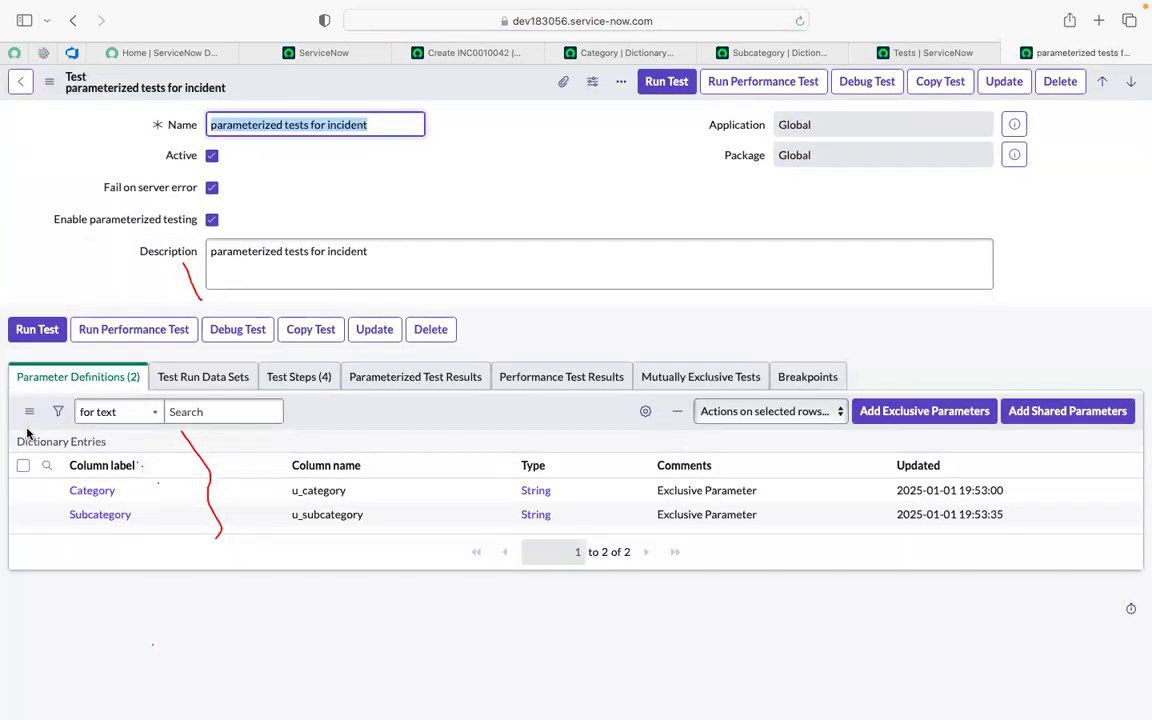
left_click(916, 347)
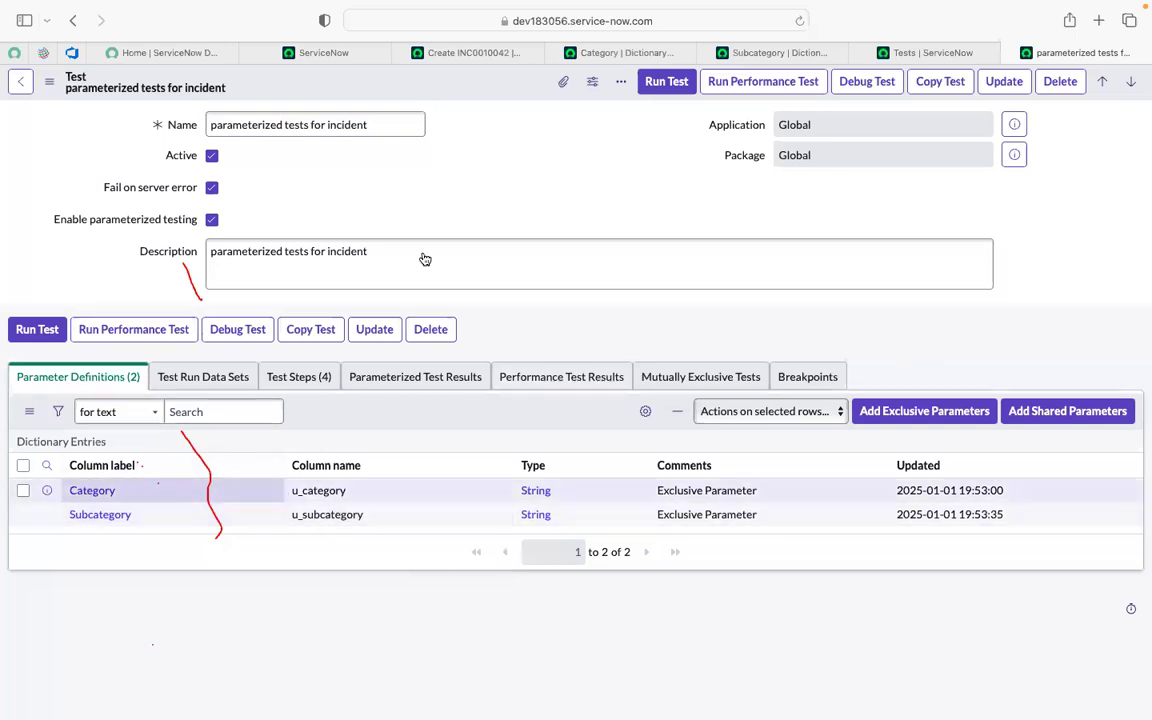
Check which subcategory choices the new incident form offers for the Software category.
left_click(472, 50)
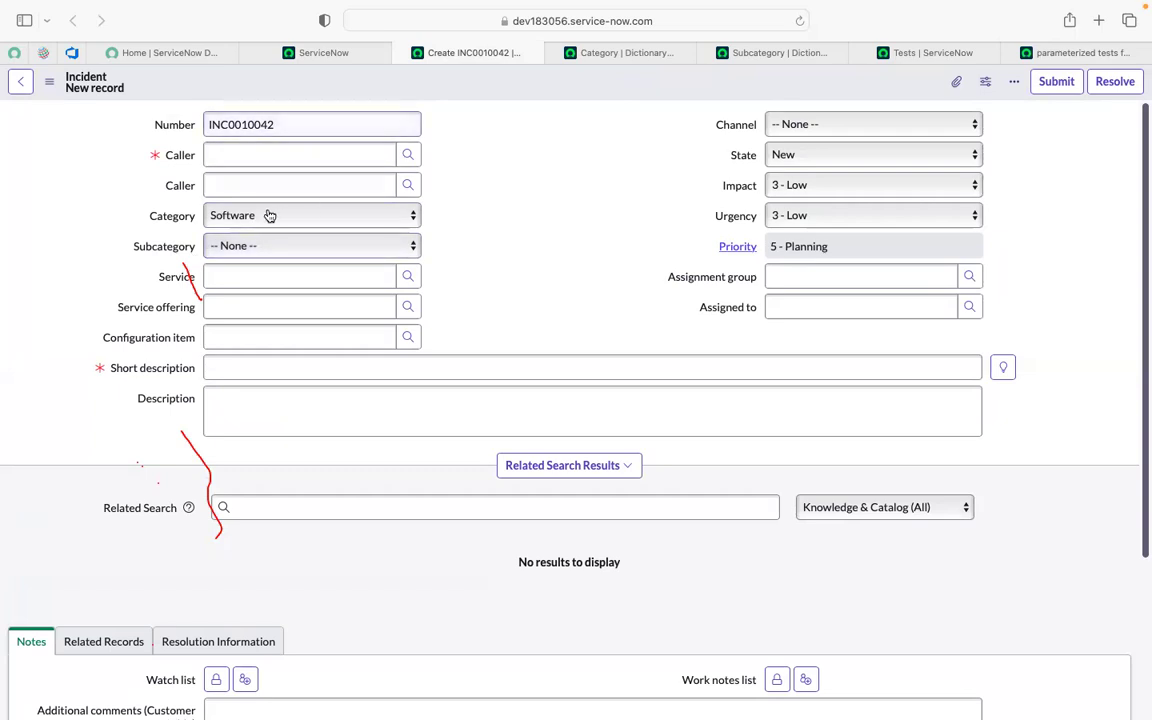
left_click(231, 245)
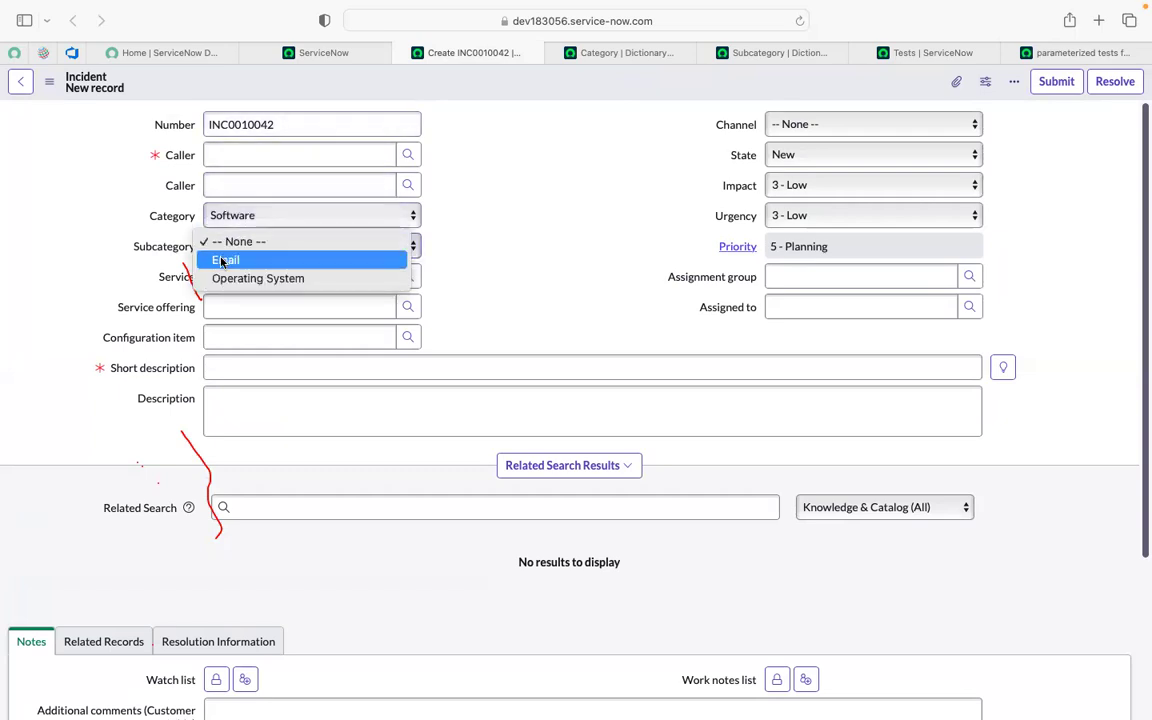
left_click(463, 256)
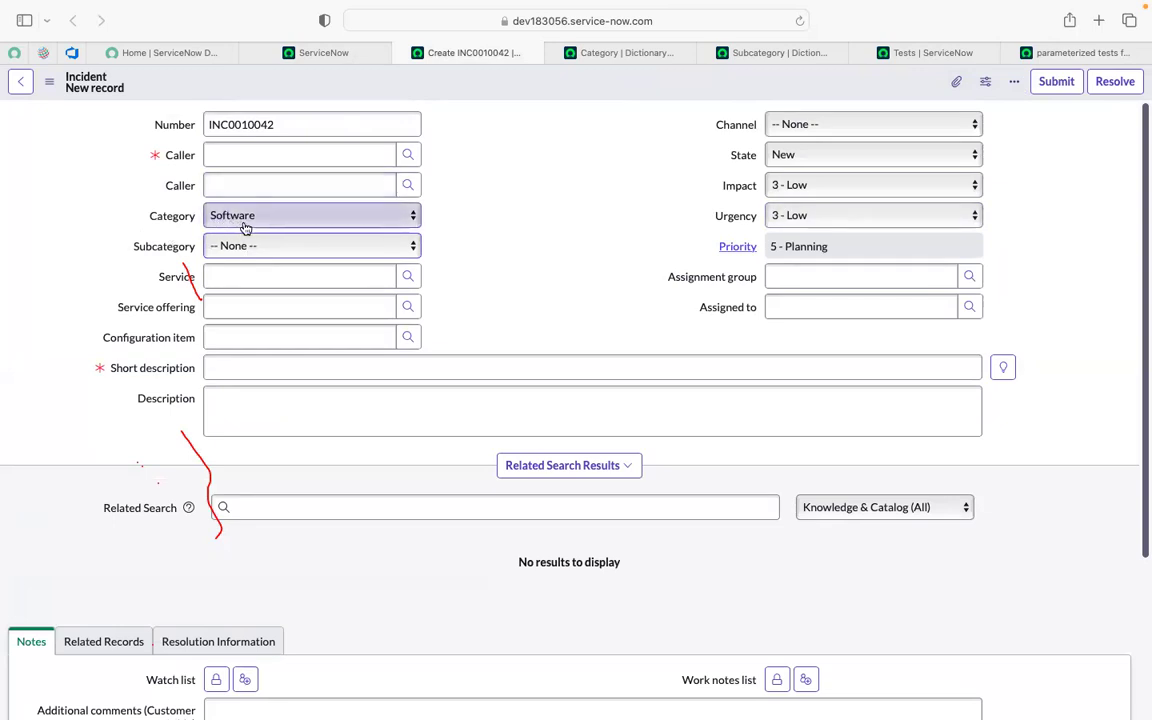
Start a new parameter value set in the test run data sets of the parameterized incident test.
left_click(1060, 58)
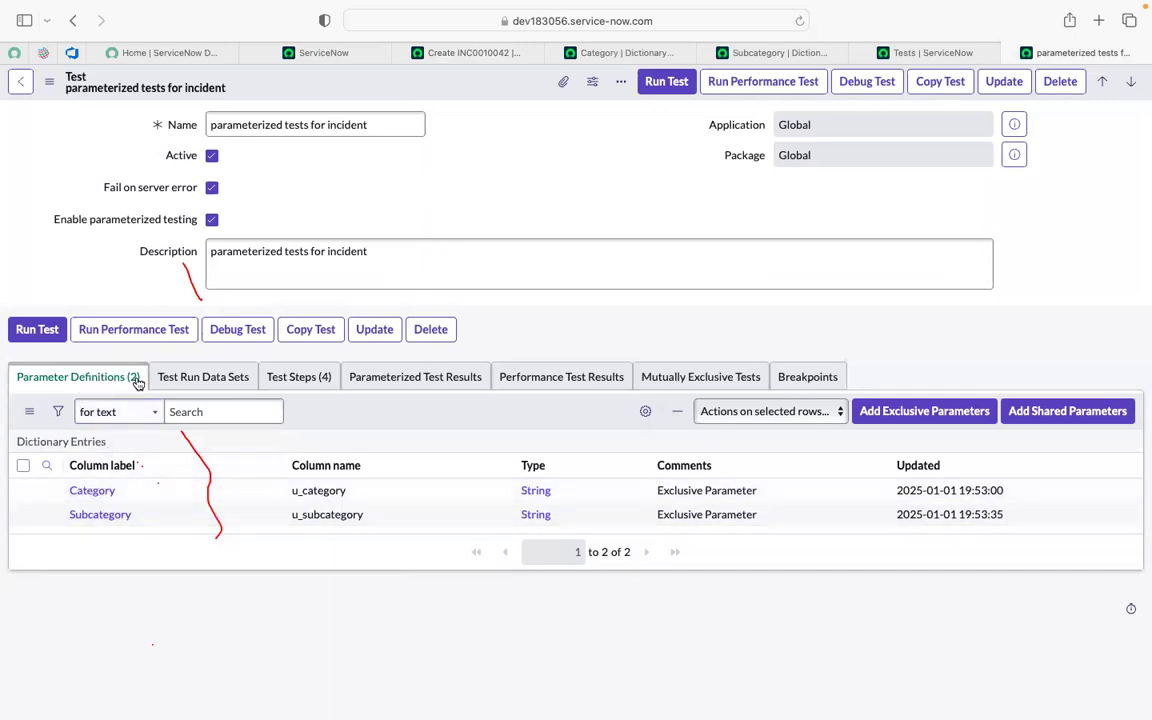
left_click(203, 389)
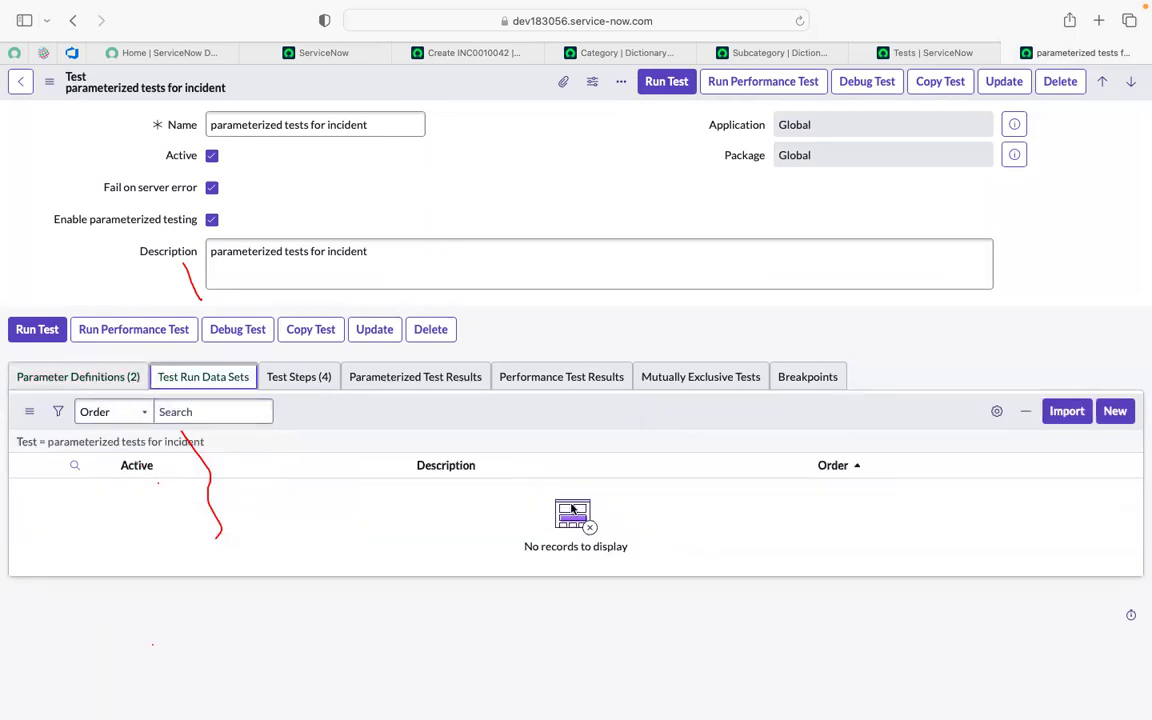
left_click(1114, 412)
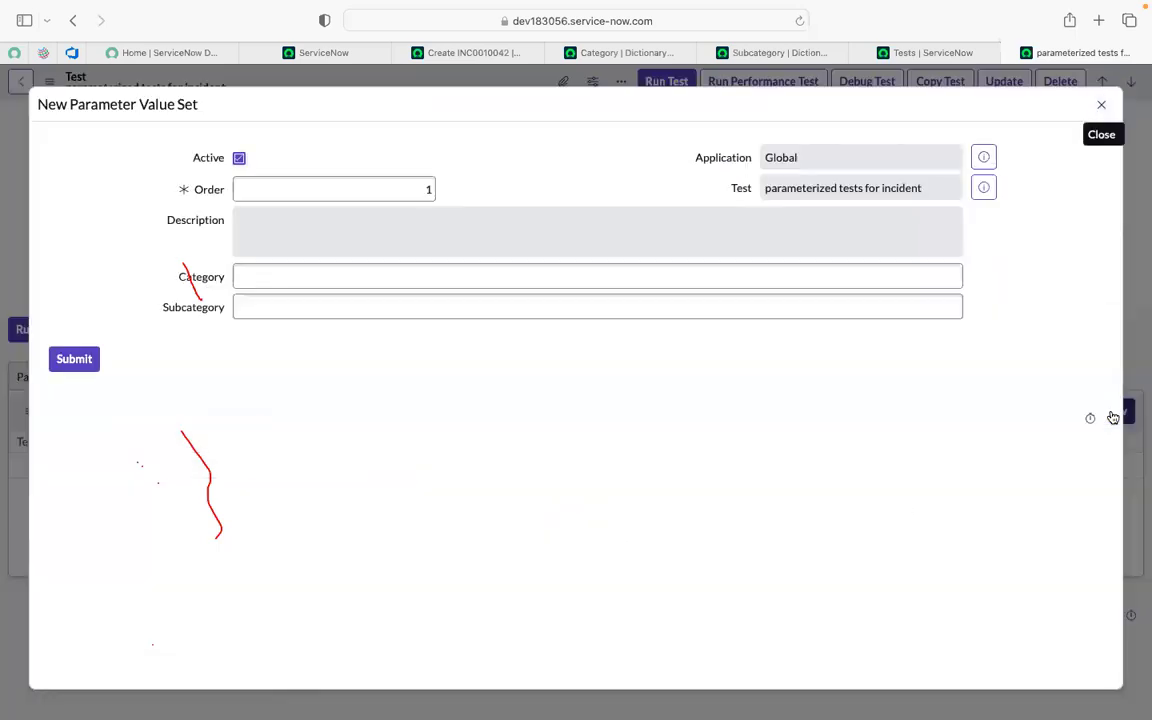
left_click(198, 285)
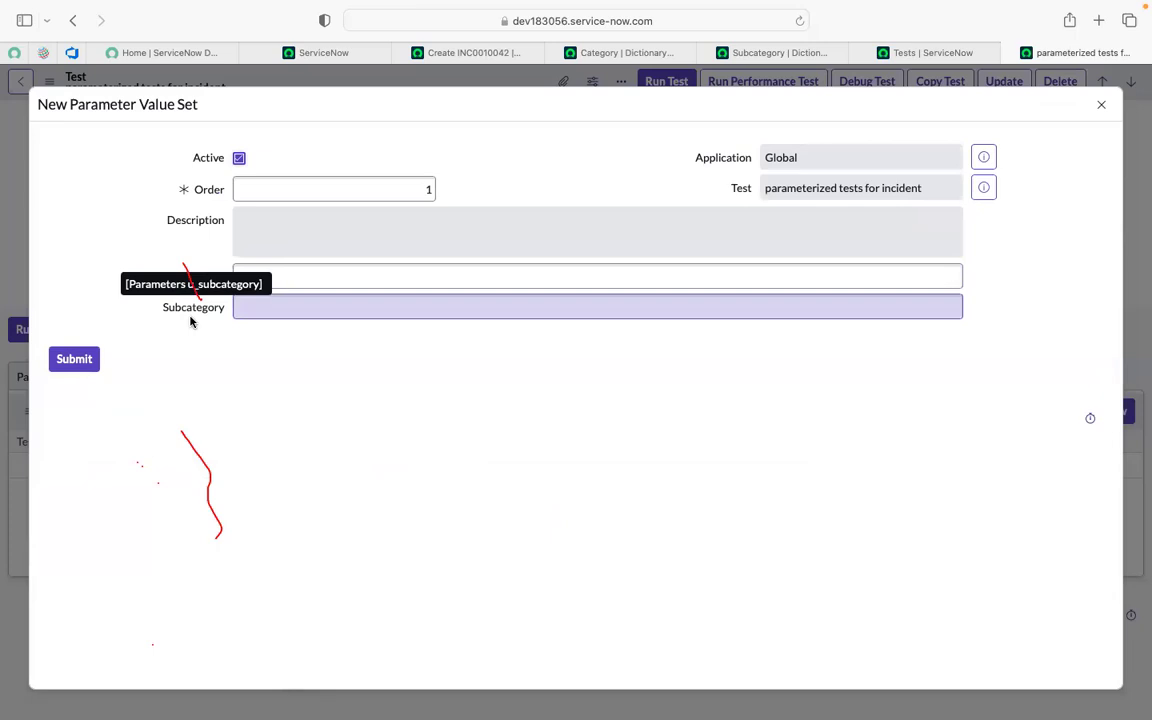
Copy the choice value "software" from the Category dictionary entry into the value set's Category.
left_click(342, 284)
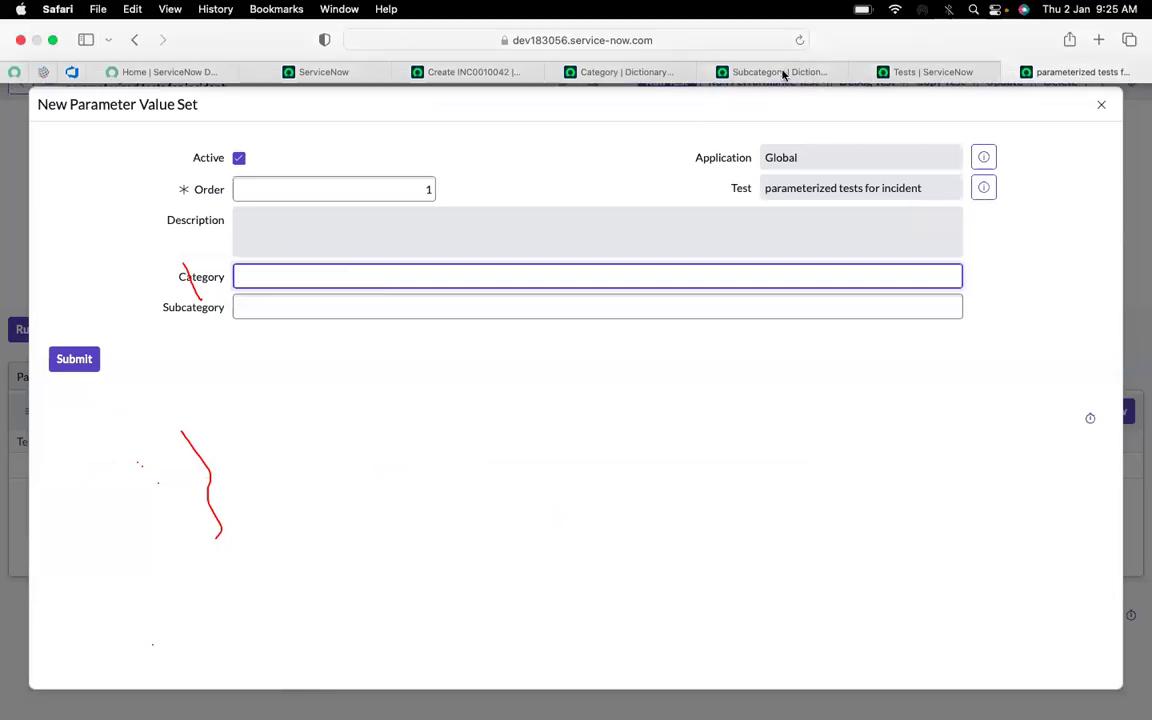
left_click(612, 78)
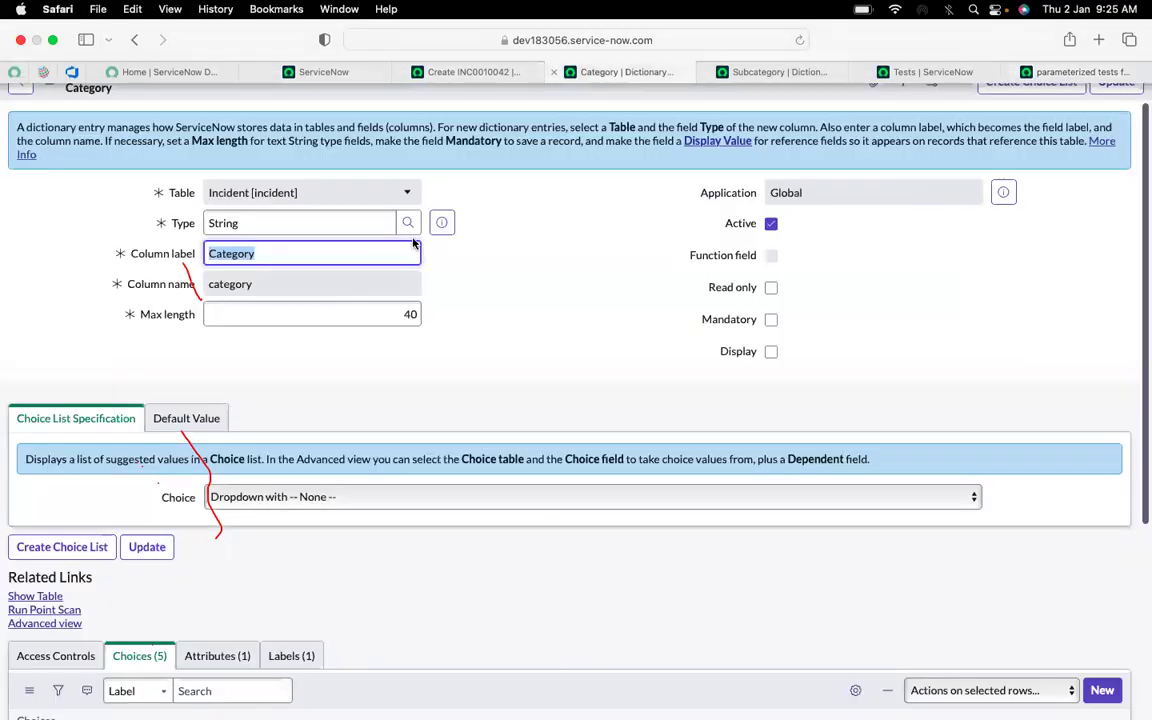
scroll(314, 440, "down", 5)
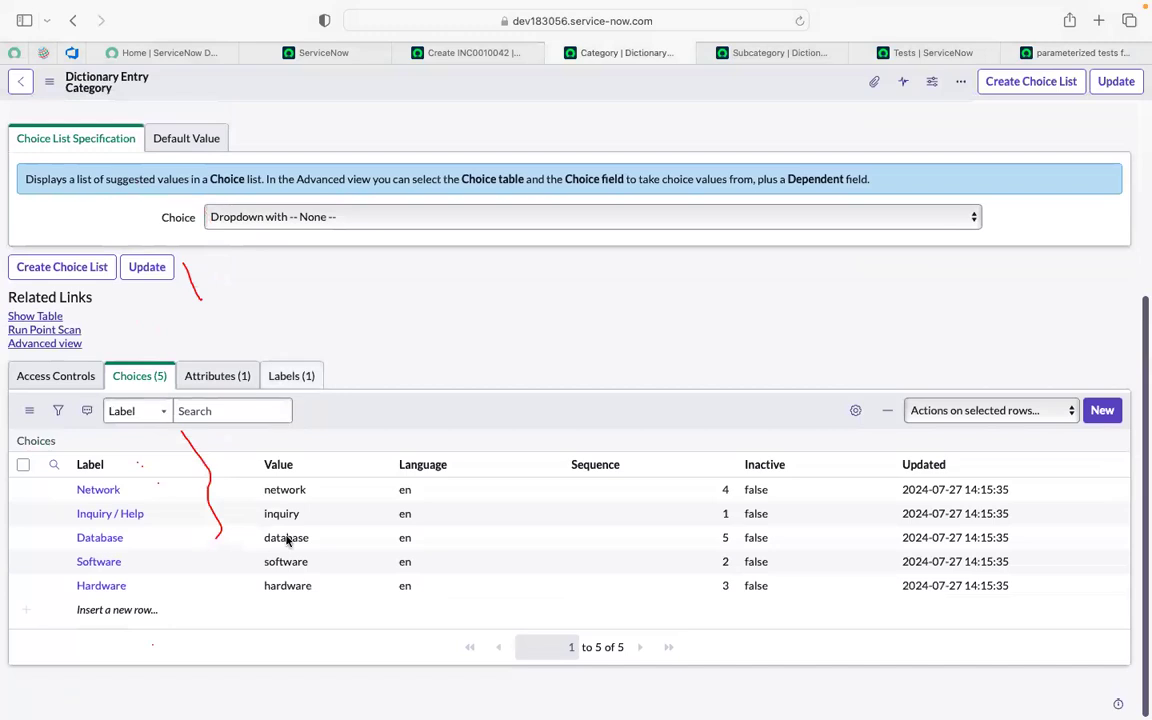
left_click(314, 565)
double_click(271, 561)
key("super+c")
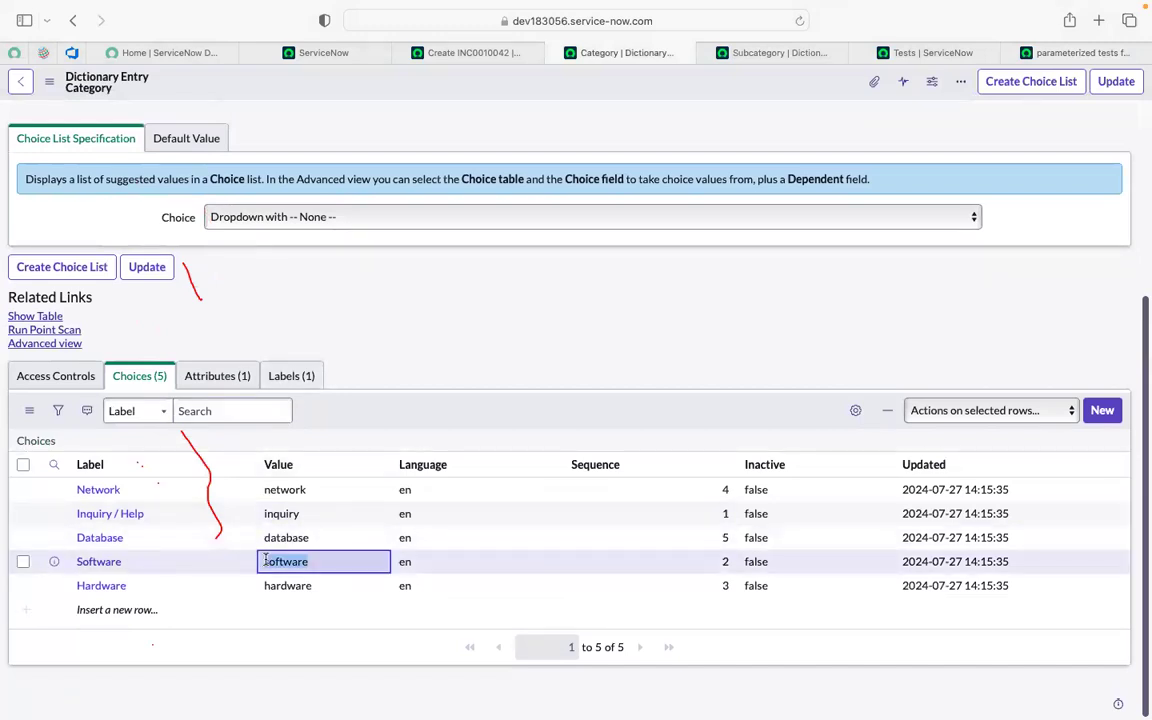
left_click(1040, 58)
key("super+v")
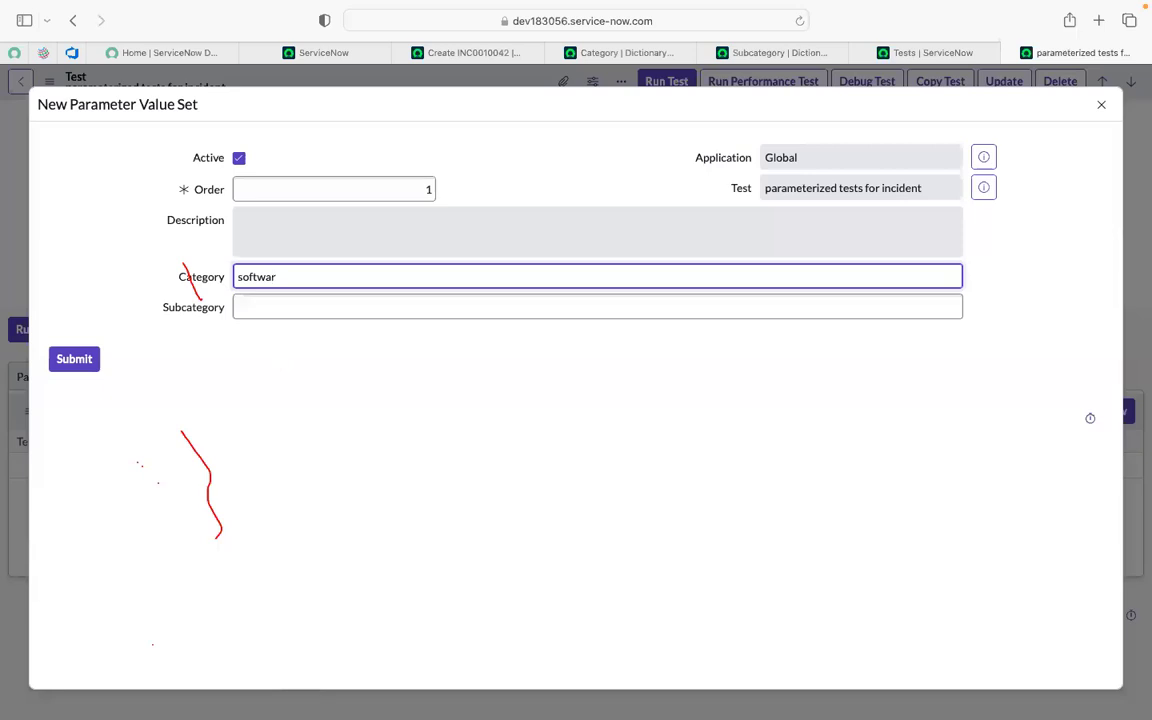
Copy the choice value "email" from the Subcategory dictionary entry into the value set's Subcategory and submit the set.
left_click(310, 302)
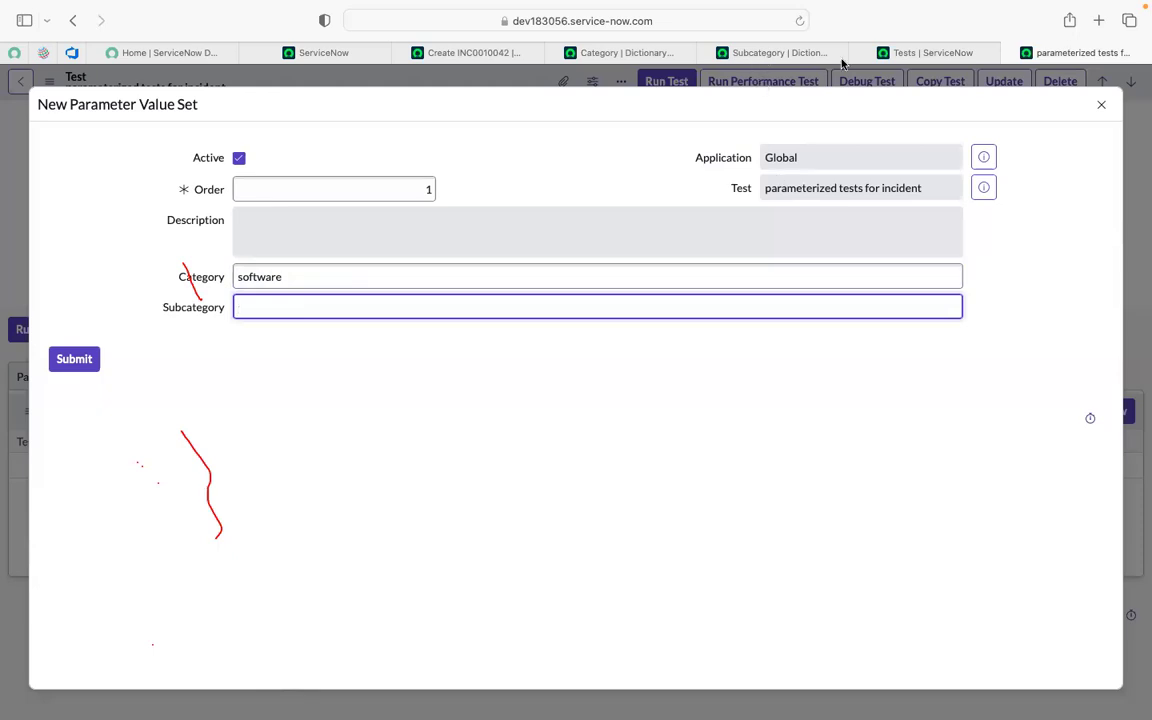
left_click(916, 53)
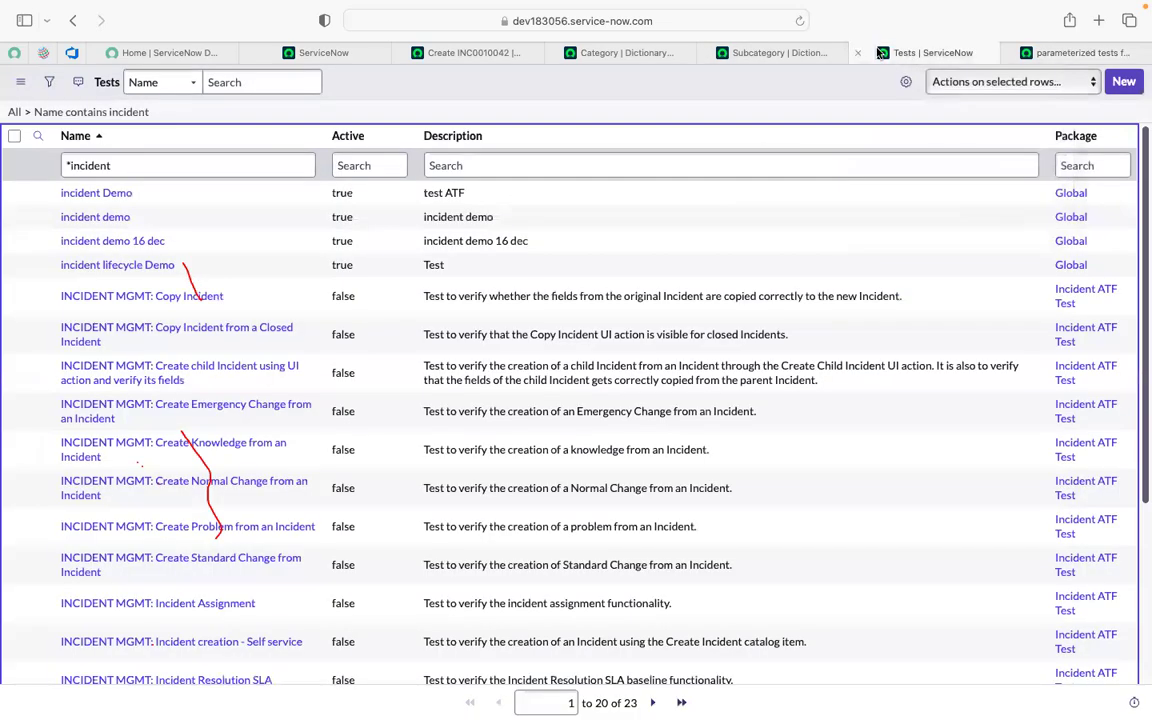
left_click(752, 53)
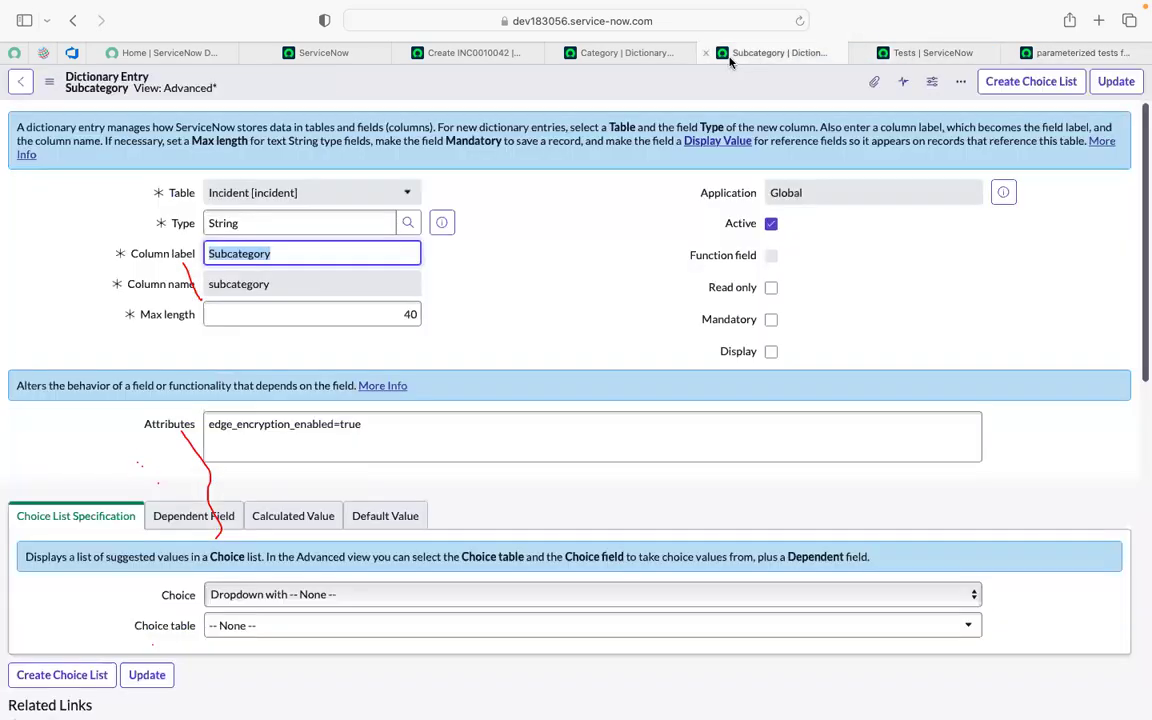
left_click(653, 55)
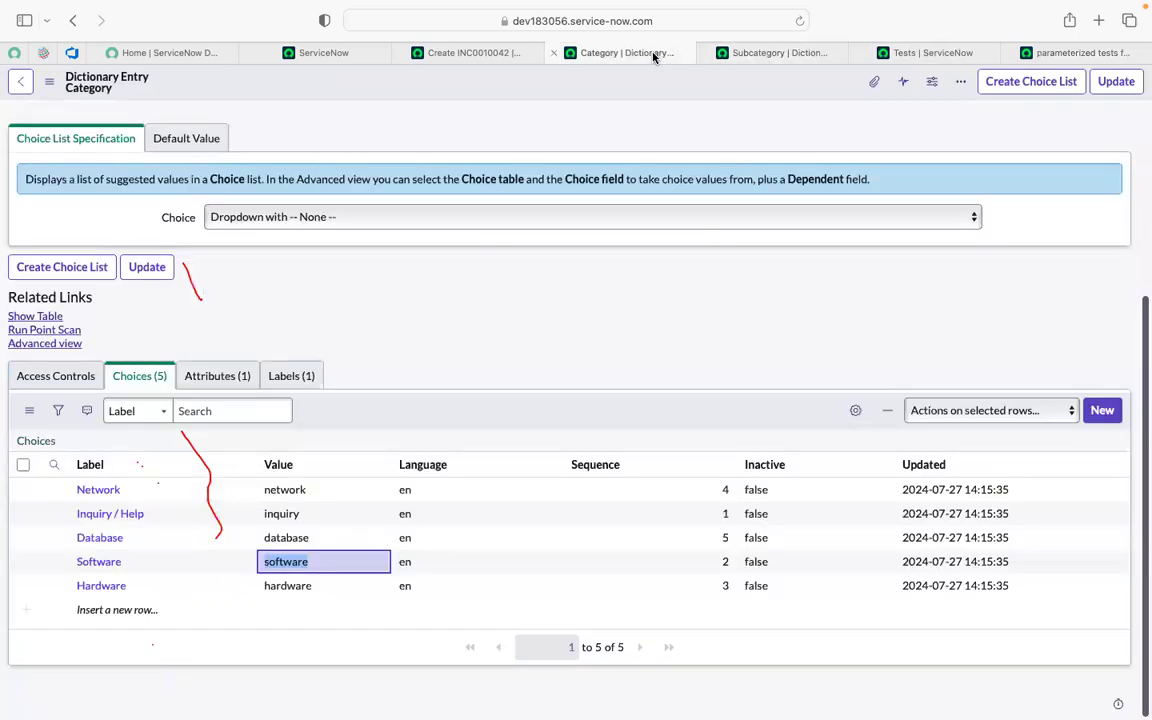
left_click(749, 60)
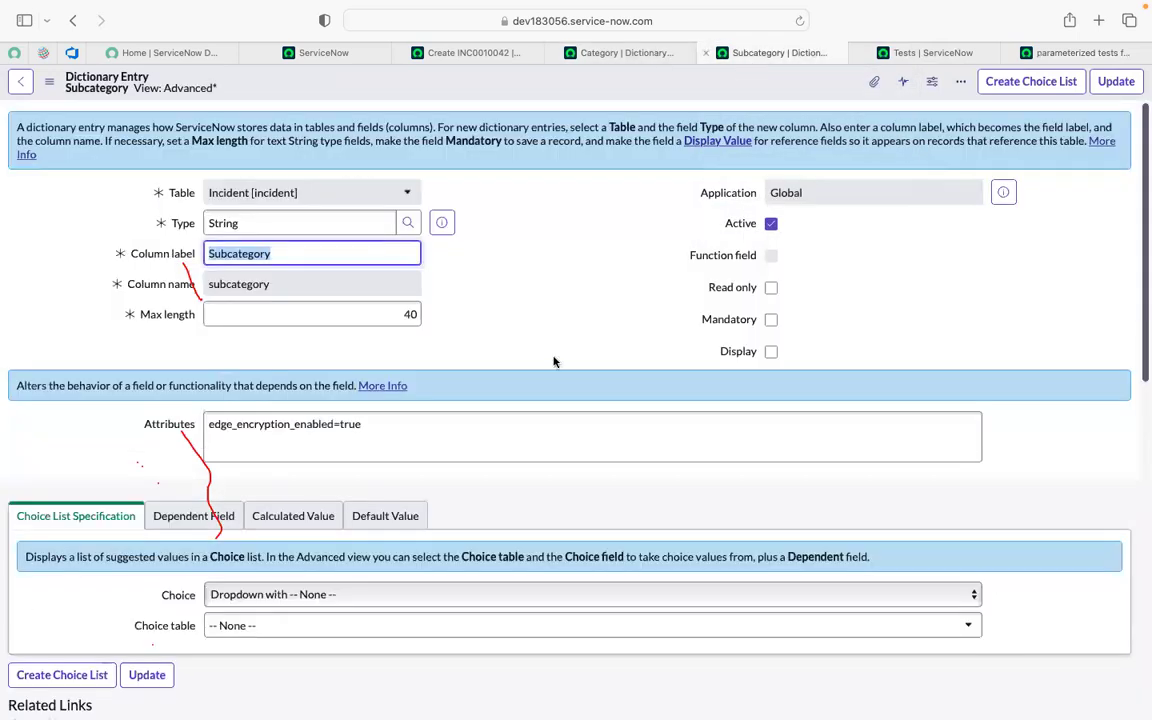
scroll(537, 336, "down", 10)
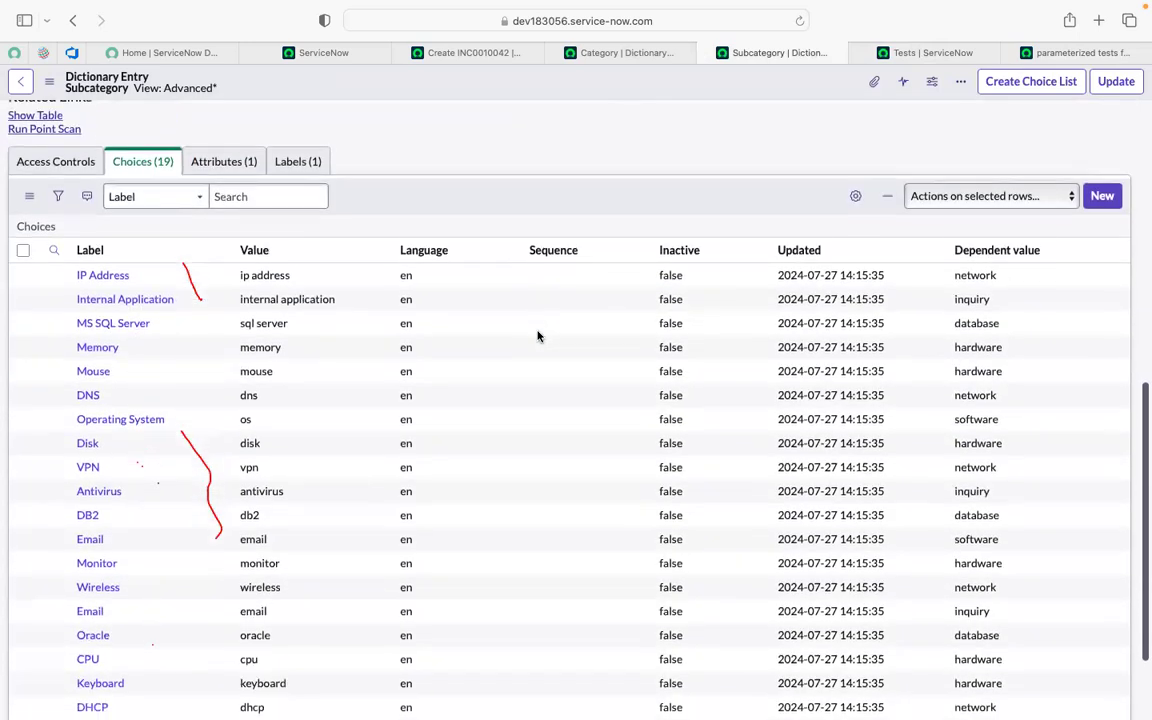
left_click(239, 496)
double_click(362, 503)
key("super+c")
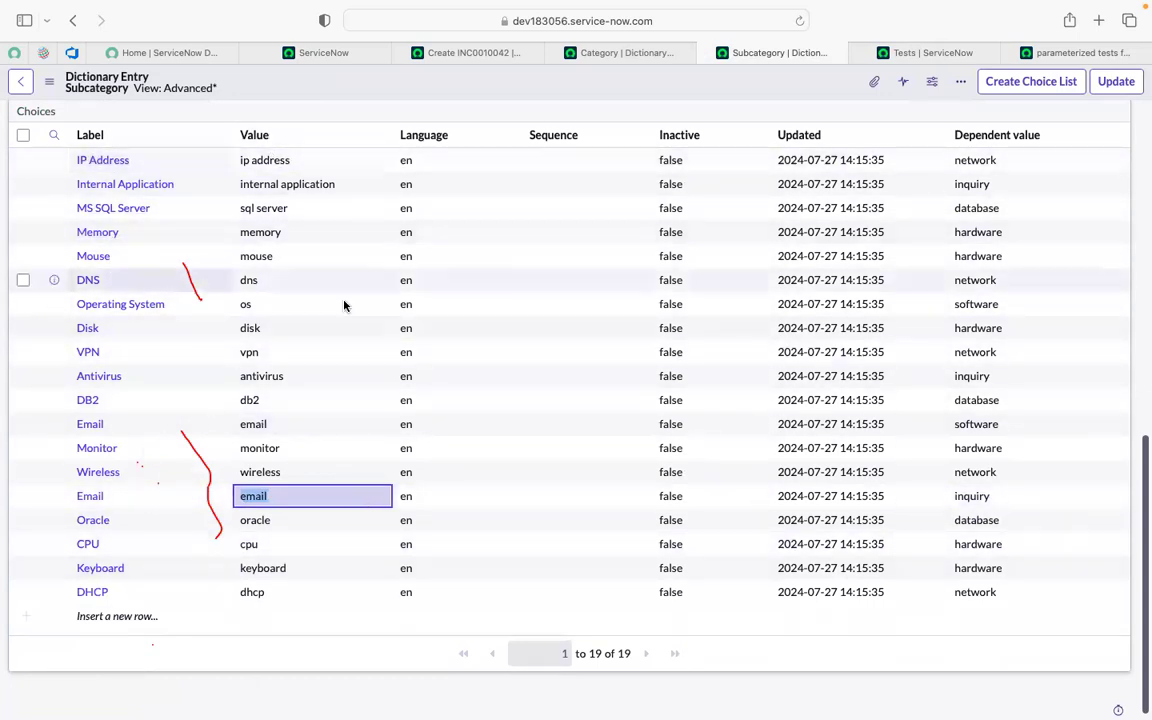
left_click(1050, 52)
key("super+v")
left_click(72, 360)
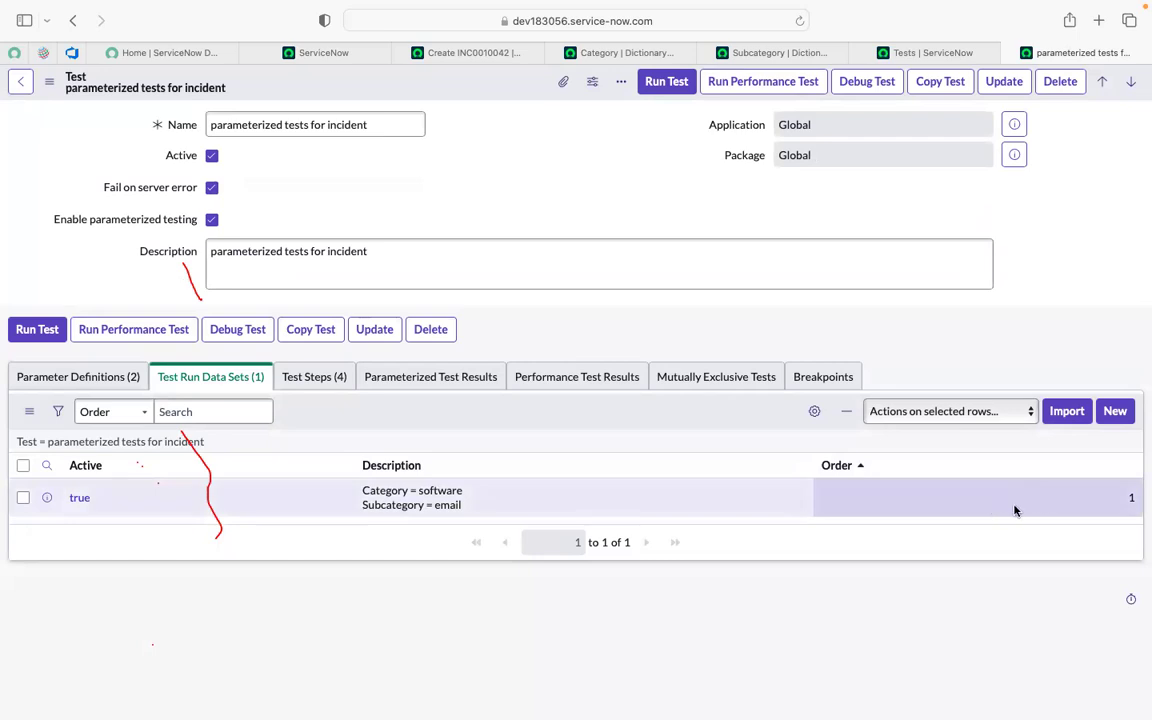
Start a second parameter value set for the test with Category set to "software".
left_click(1116, 411)
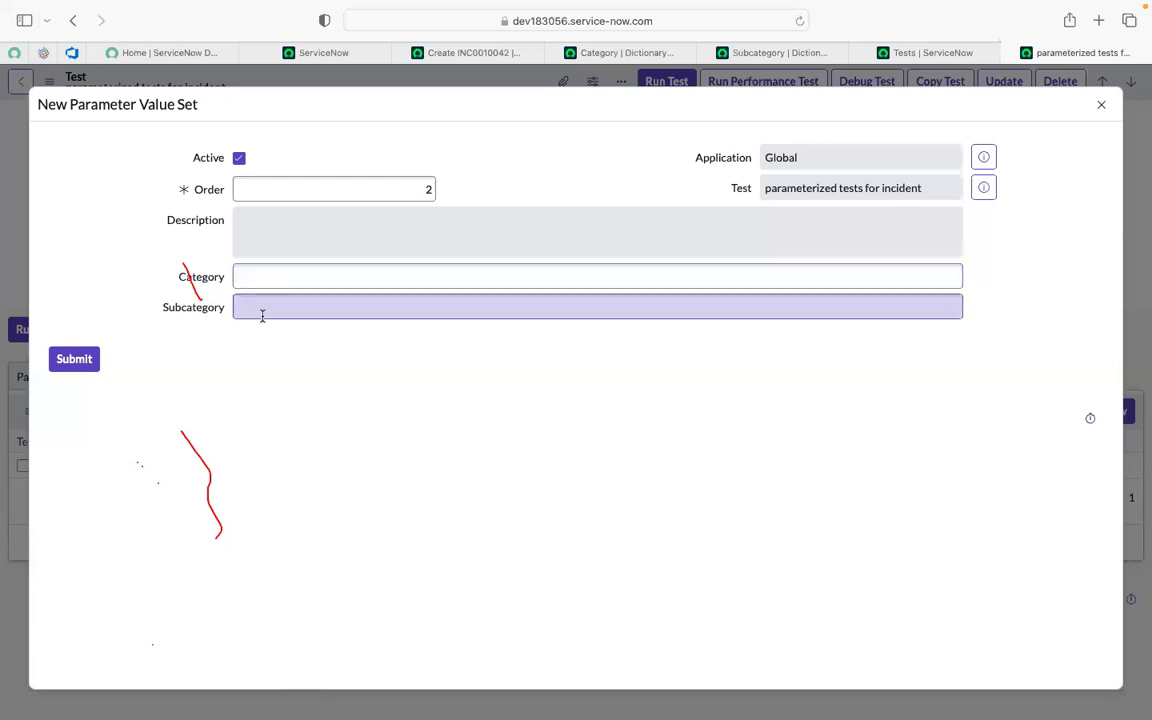
left_click(594, 55)
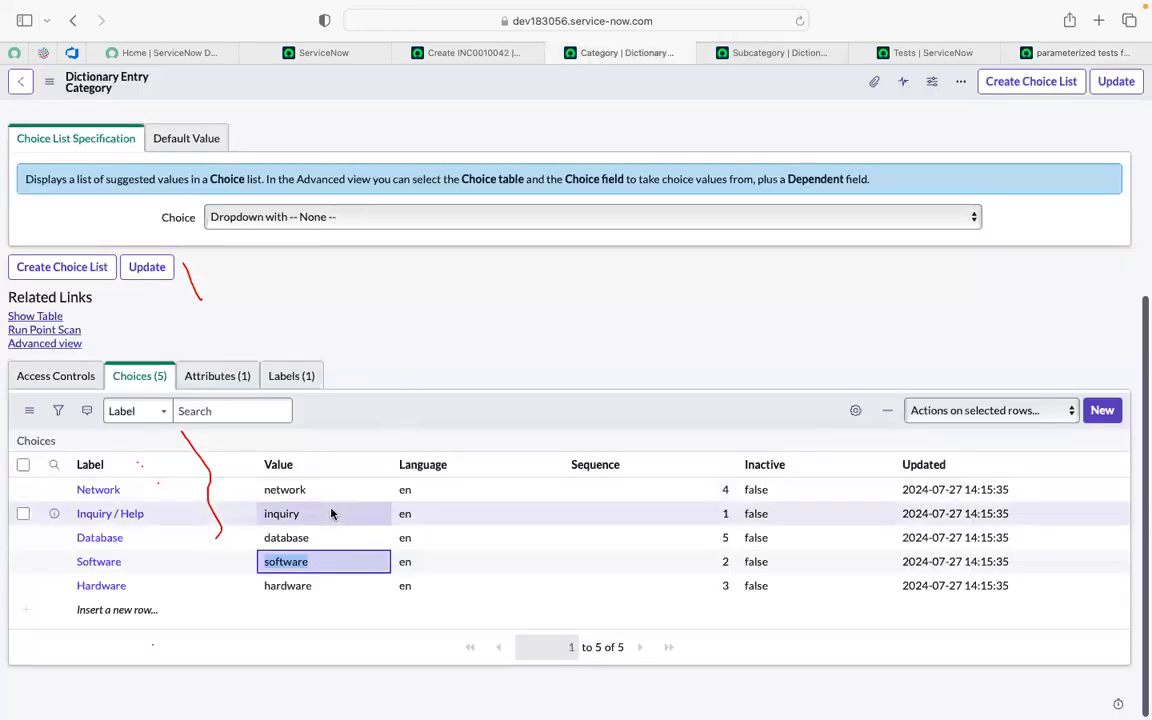
left_click(1033, 55)
left_click(414, 274)
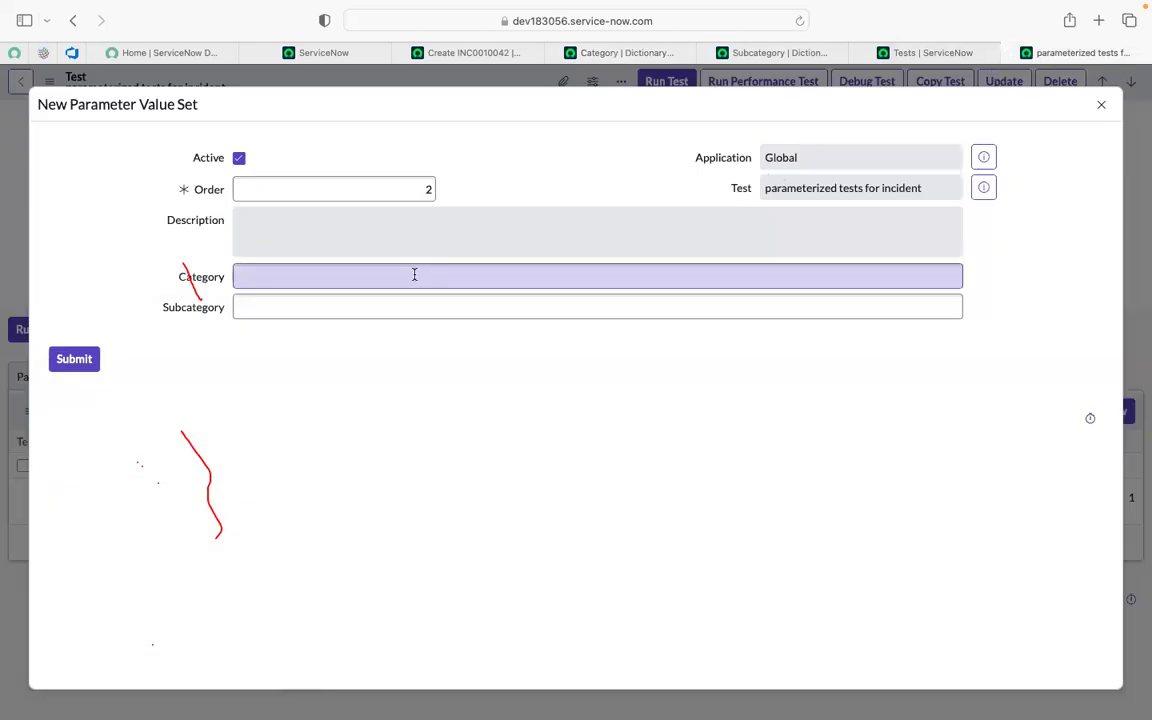
left_click(414, 274)
type("software")
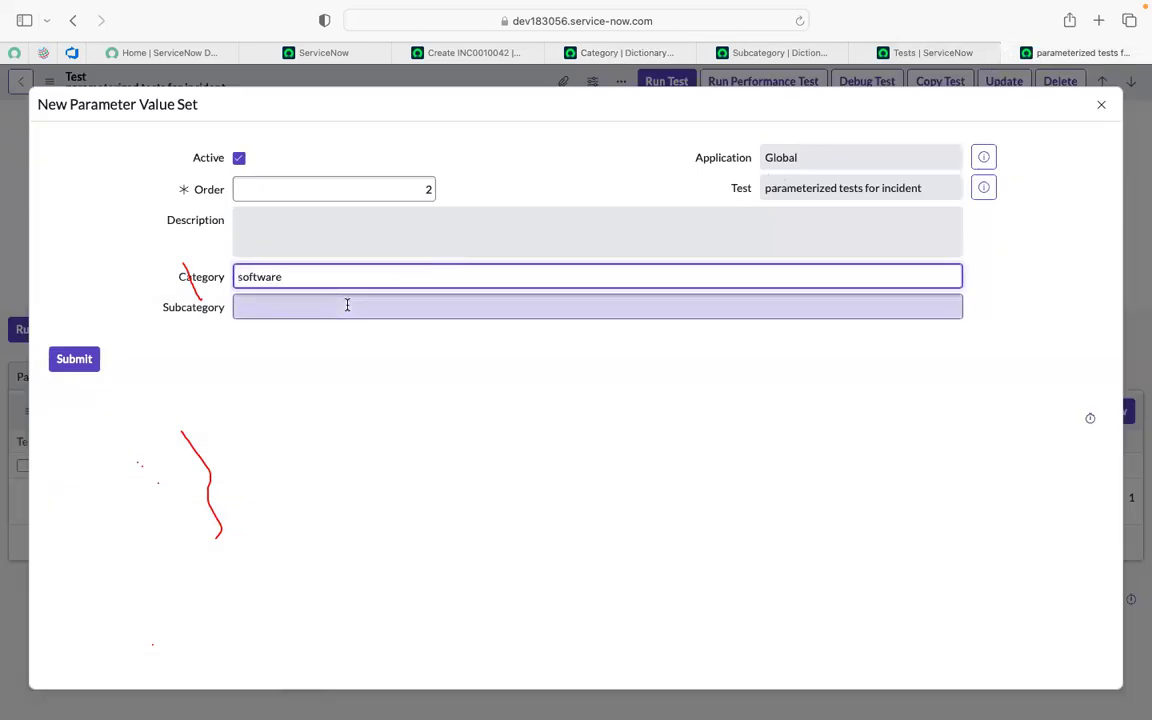
Copy the Operating System choice value "os" from the Subcategory dictionary entry for the second value set's Subcategory.
left_click(325, 307)
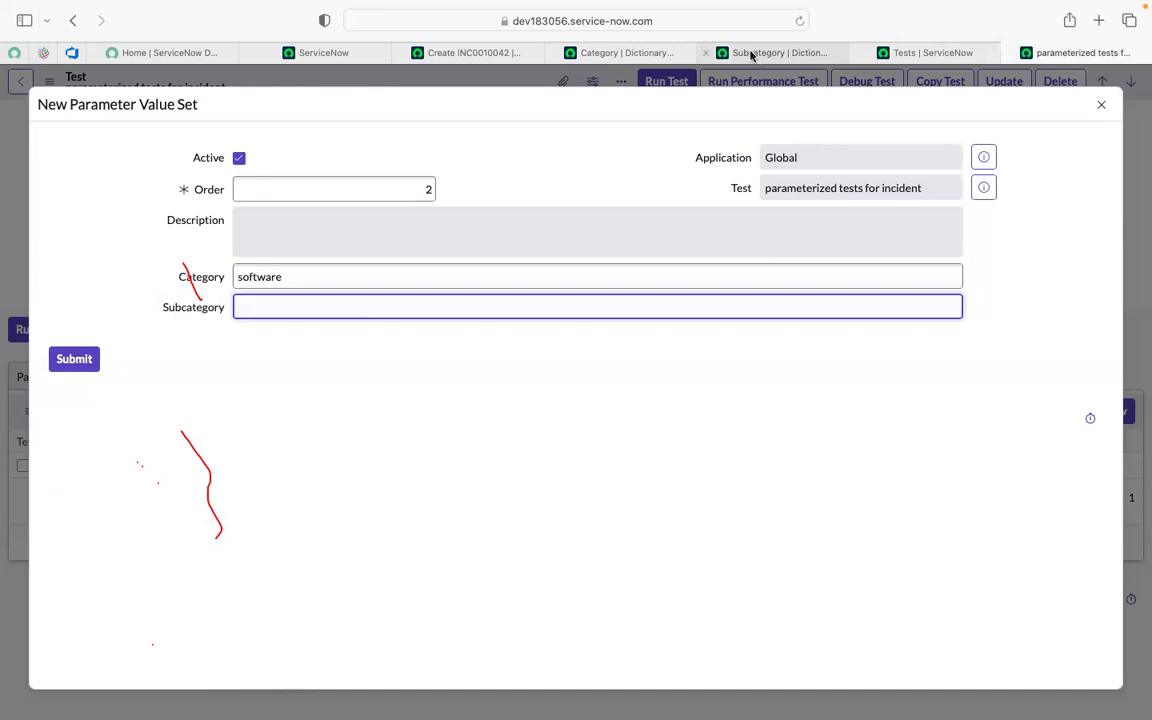
left_click(751, 55)
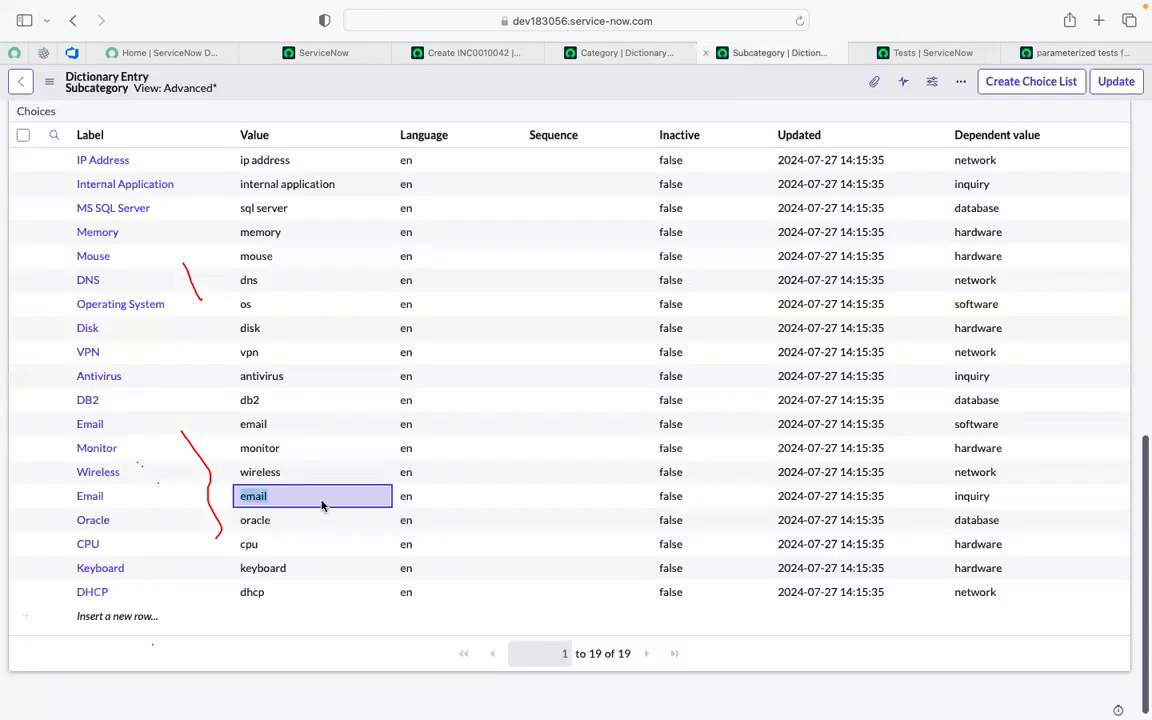
left_click(245, 304)
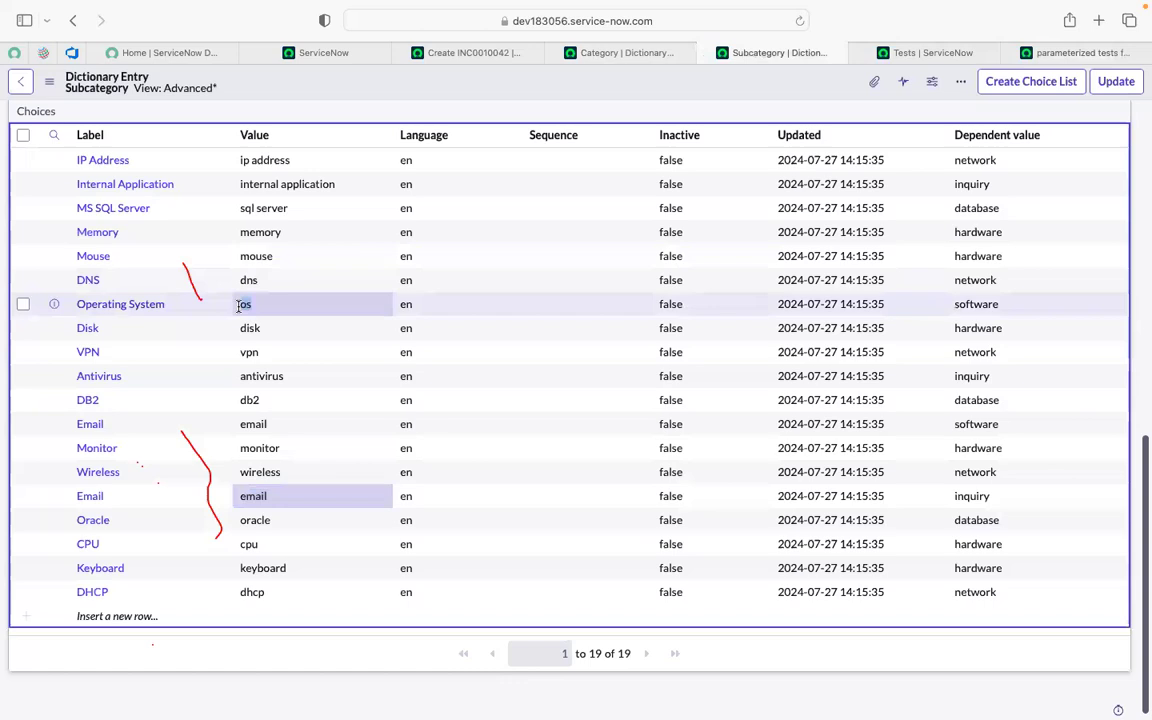
double_click(238, 307)
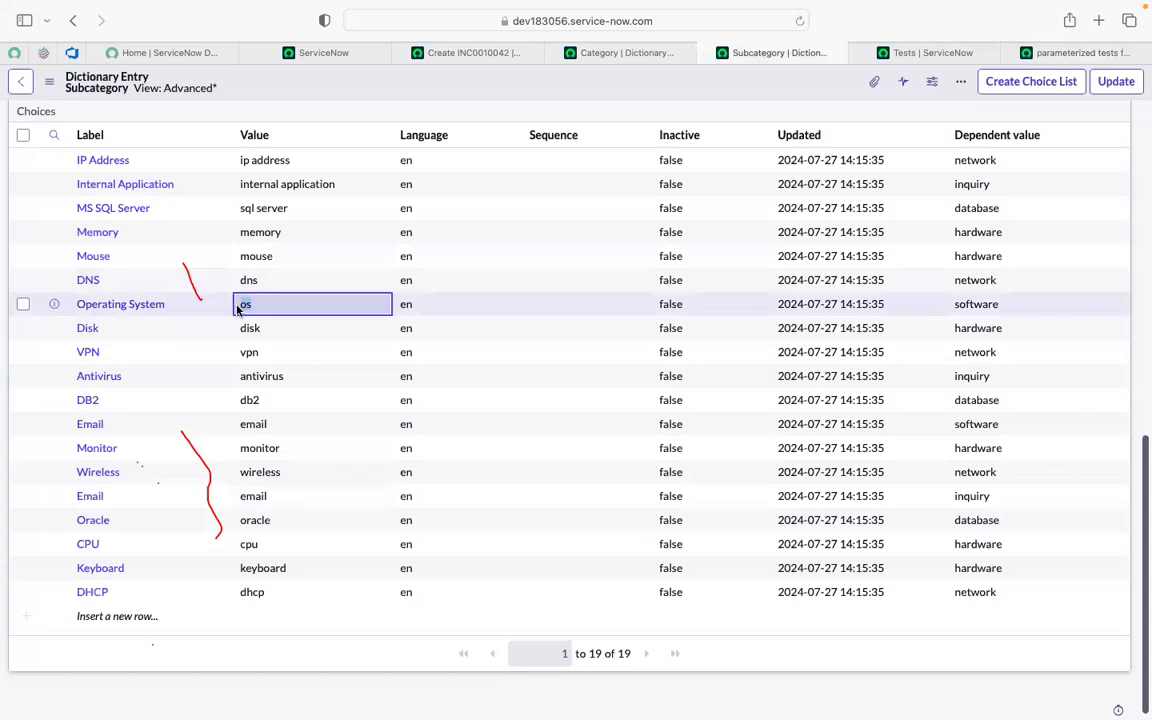
Check which subcategory choices the new incident form offers for the Software category.
left_click(602, 58)
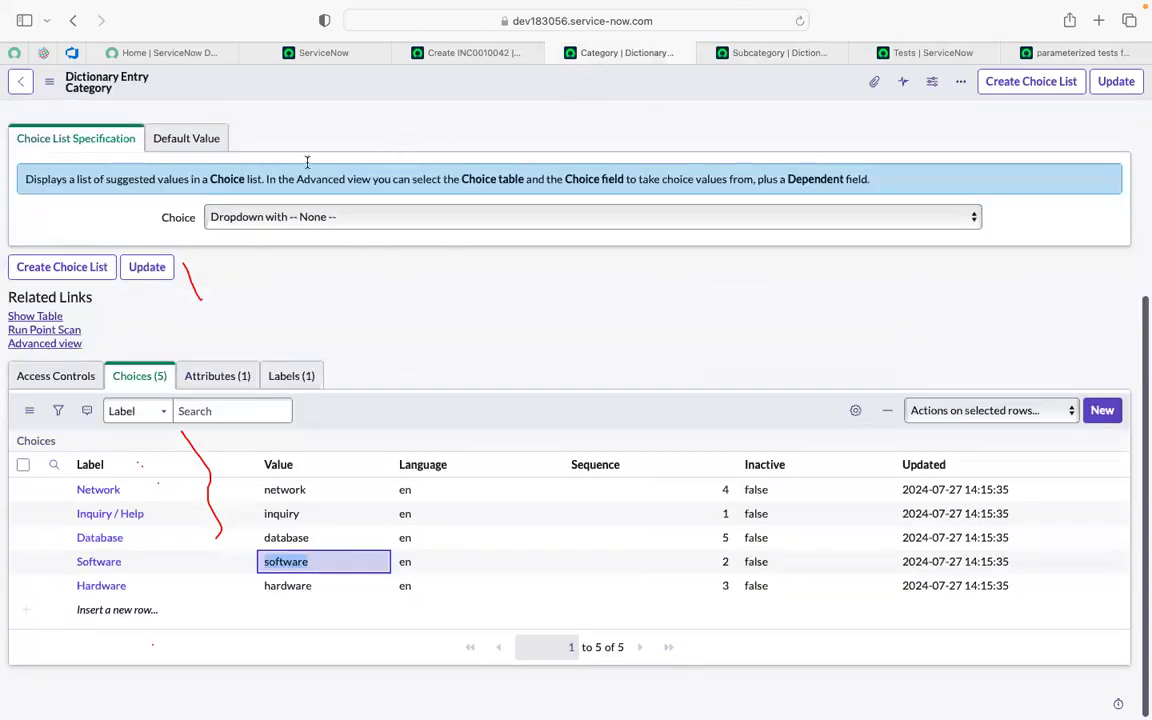
left_click(425, 52)
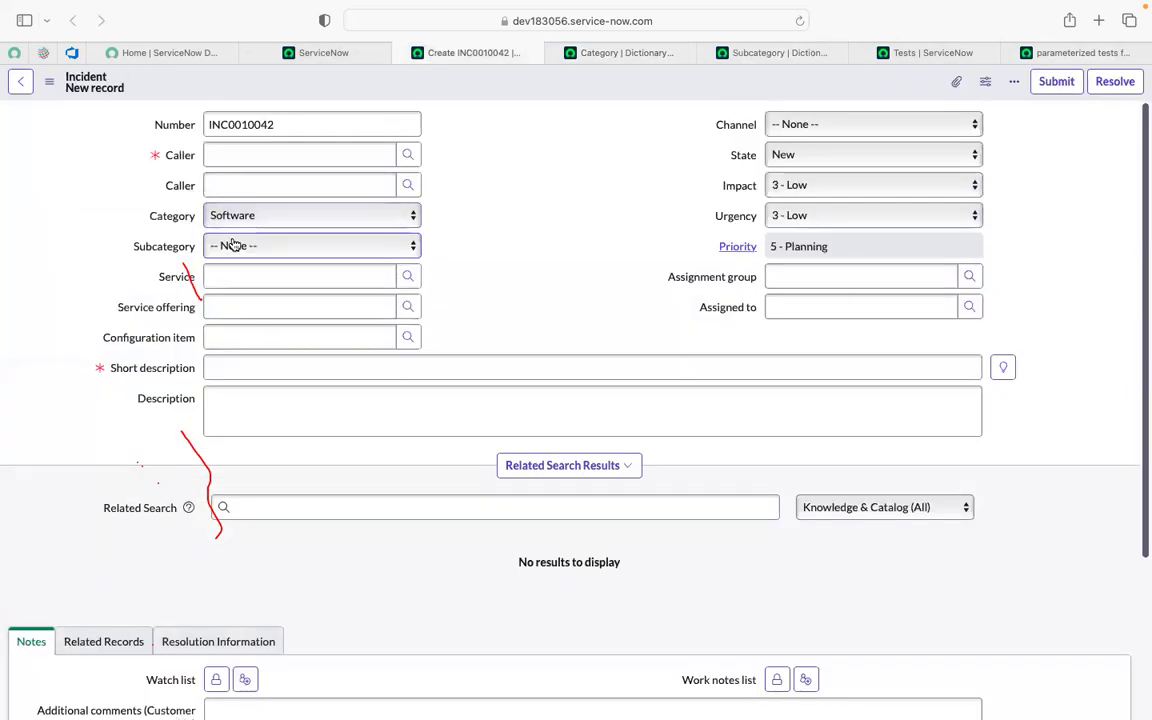
left_click(232, 245)
left_click(226, 261)
left_click(222, 248)
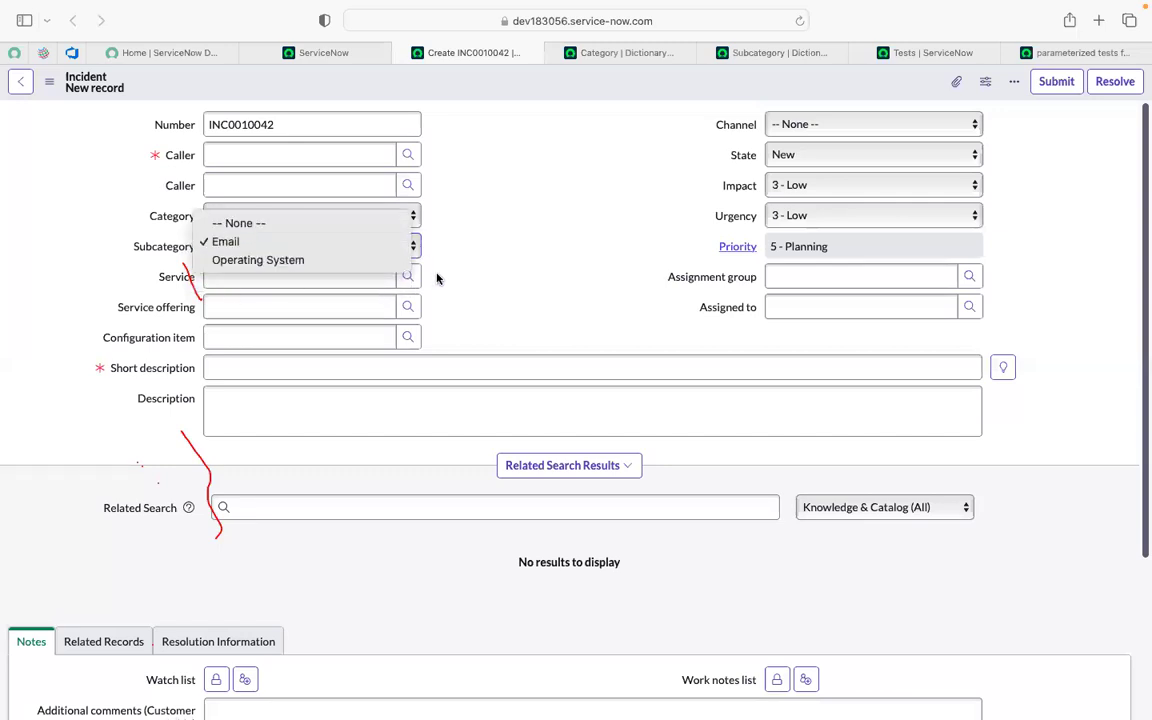
left_click(544, 264)
Set the second value set's Subcategory to "os" and submit the set.
left_click(1075, 52)
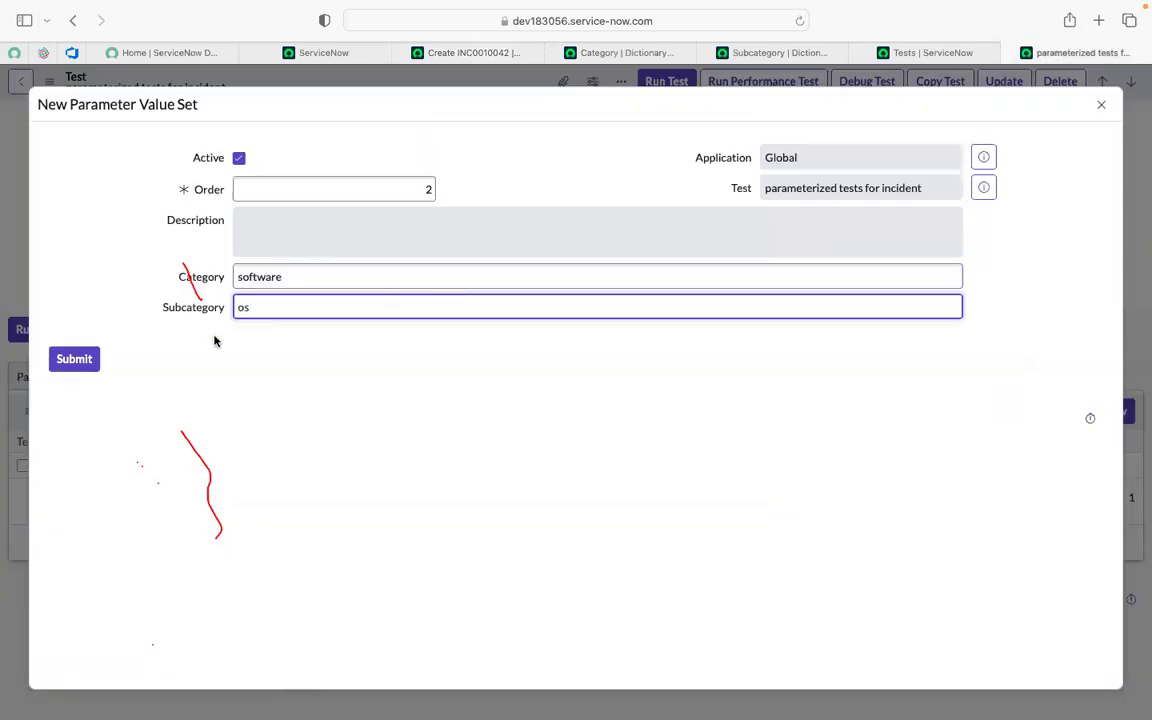
left_click(77, 362)
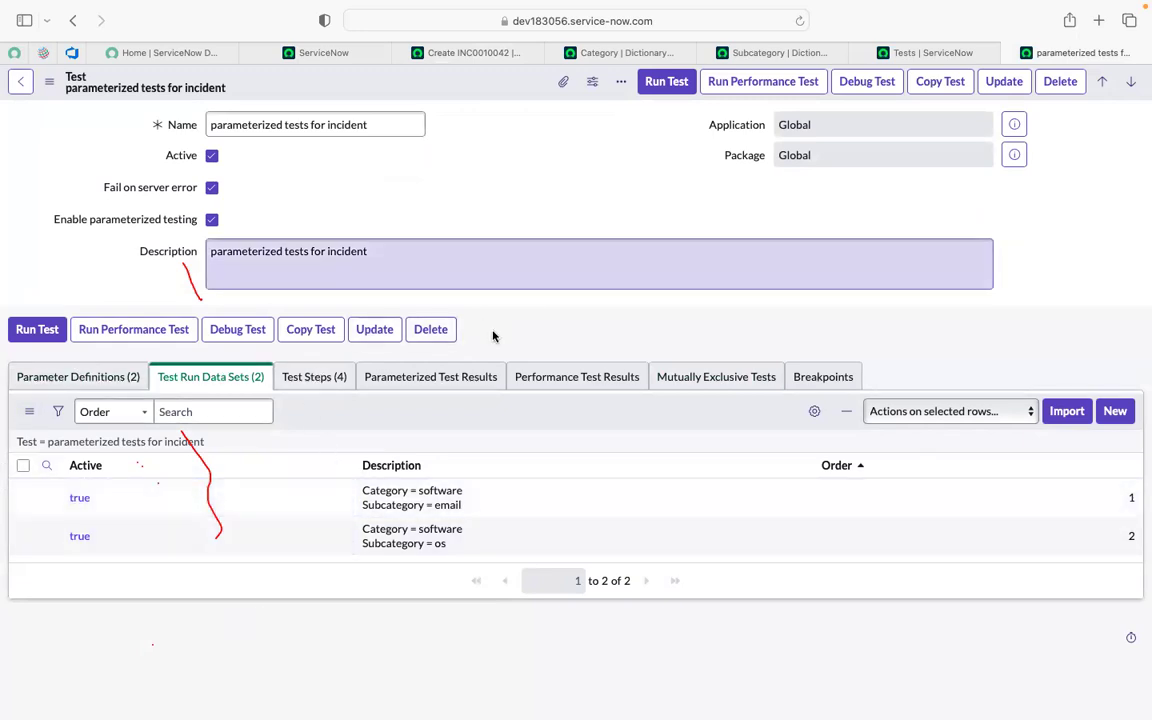
Reload the parameterized incident test and bring up its list of test steps.
left_click(799, 22)
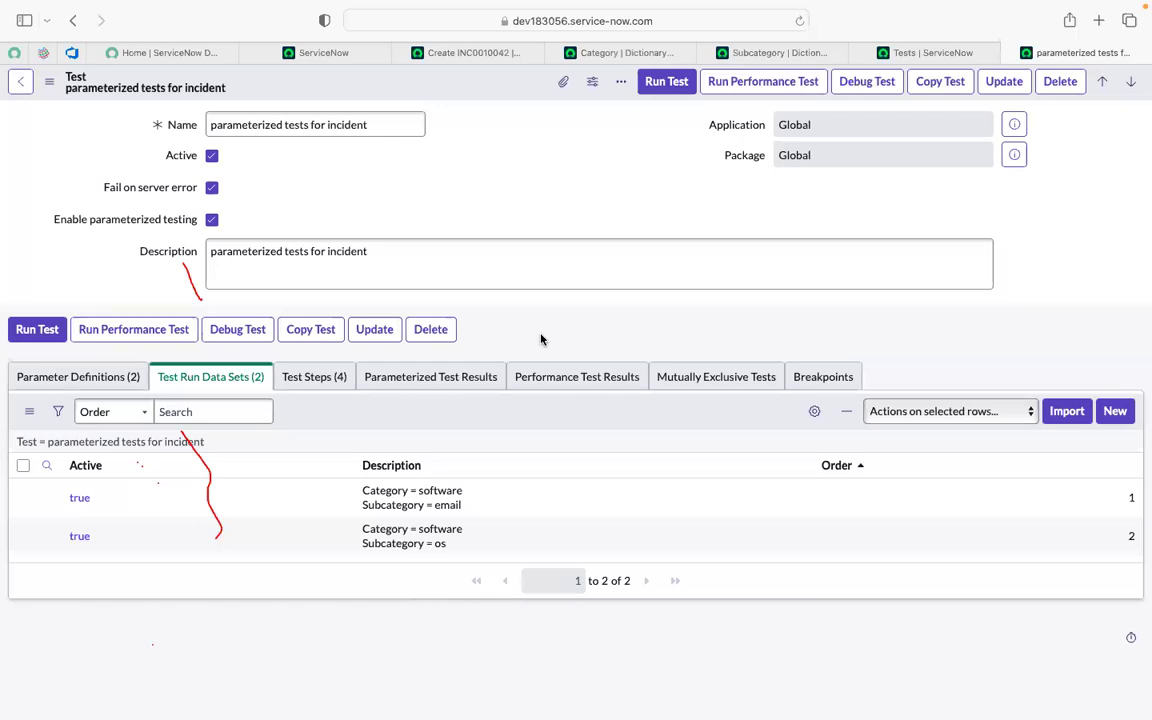
left_click(310, 376)
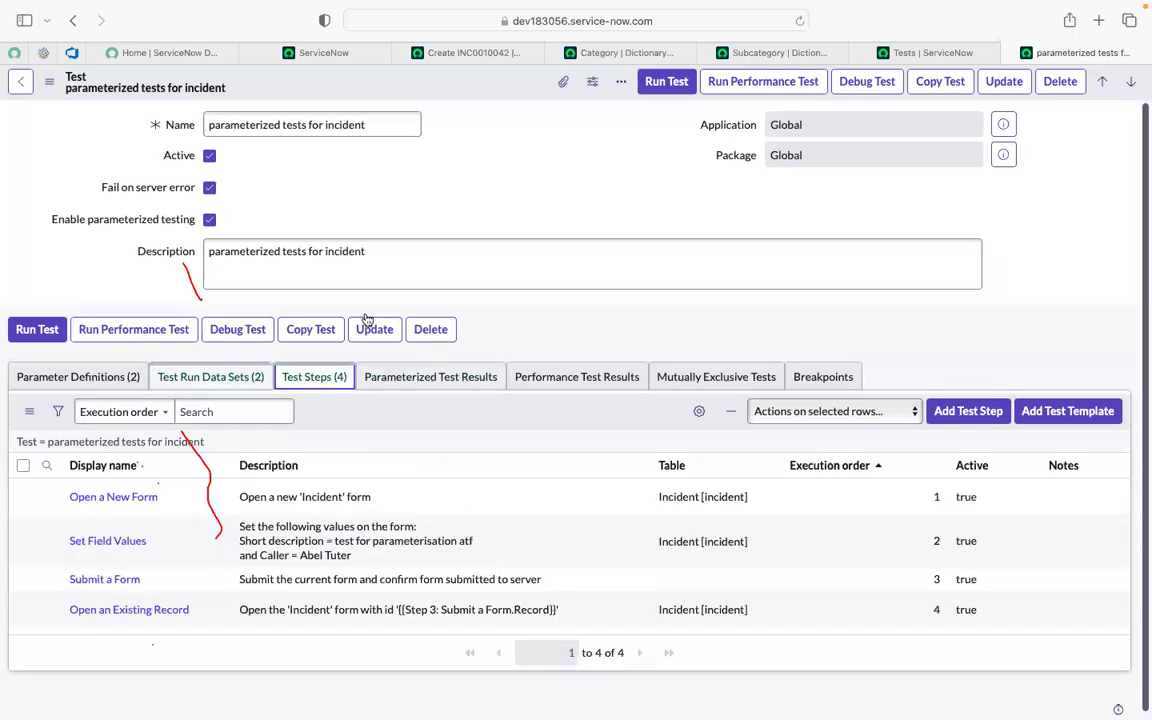
Open the test's Set Field Values step in a separate tab and add Category to its field values.
scroll(641, 325, "down", 1)
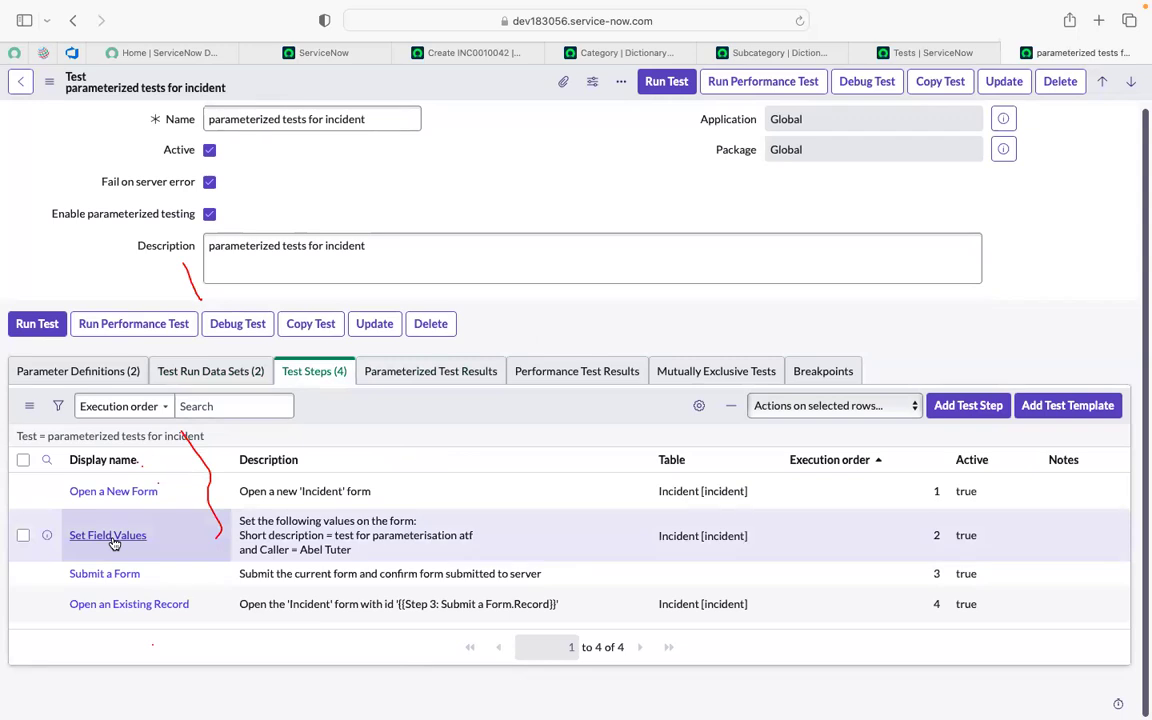
left_click(113, 543, "super")
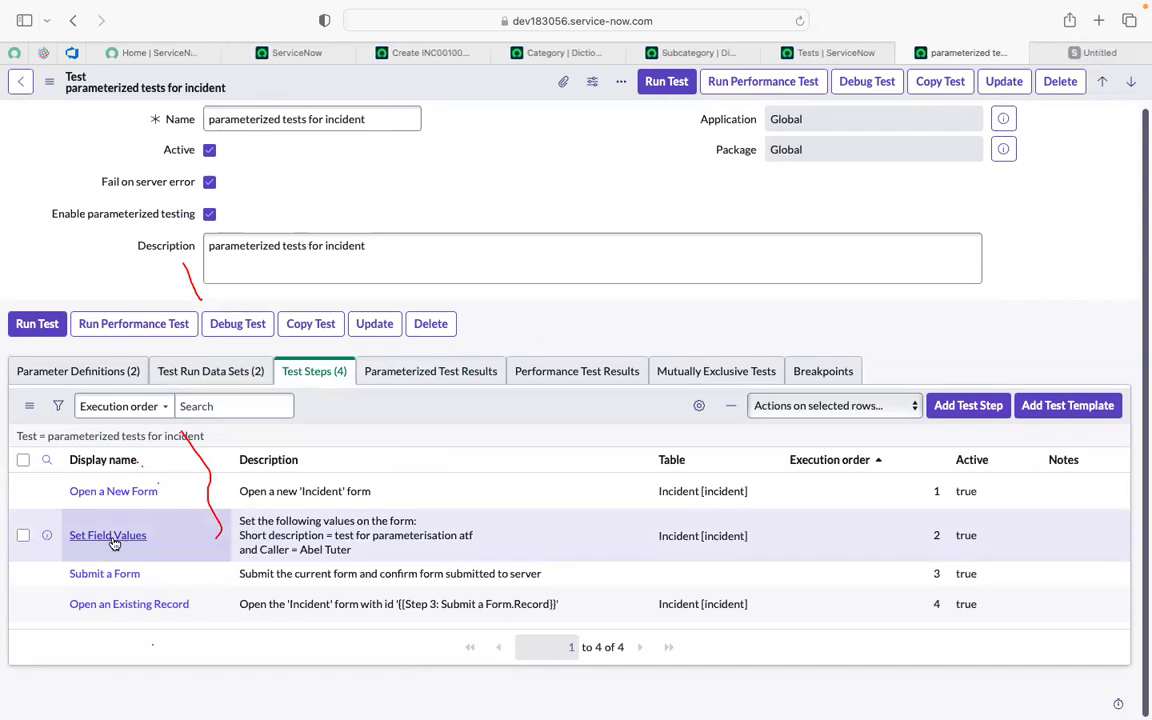
left_click(1060, 50)
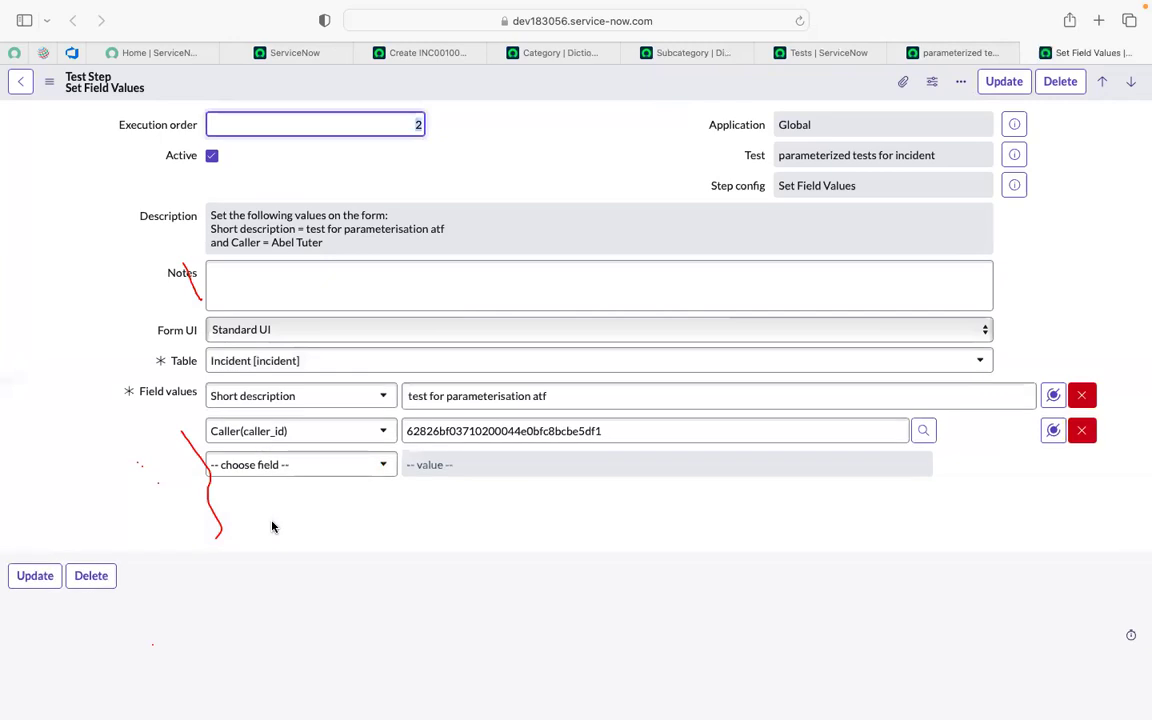
left_click(265, 465)
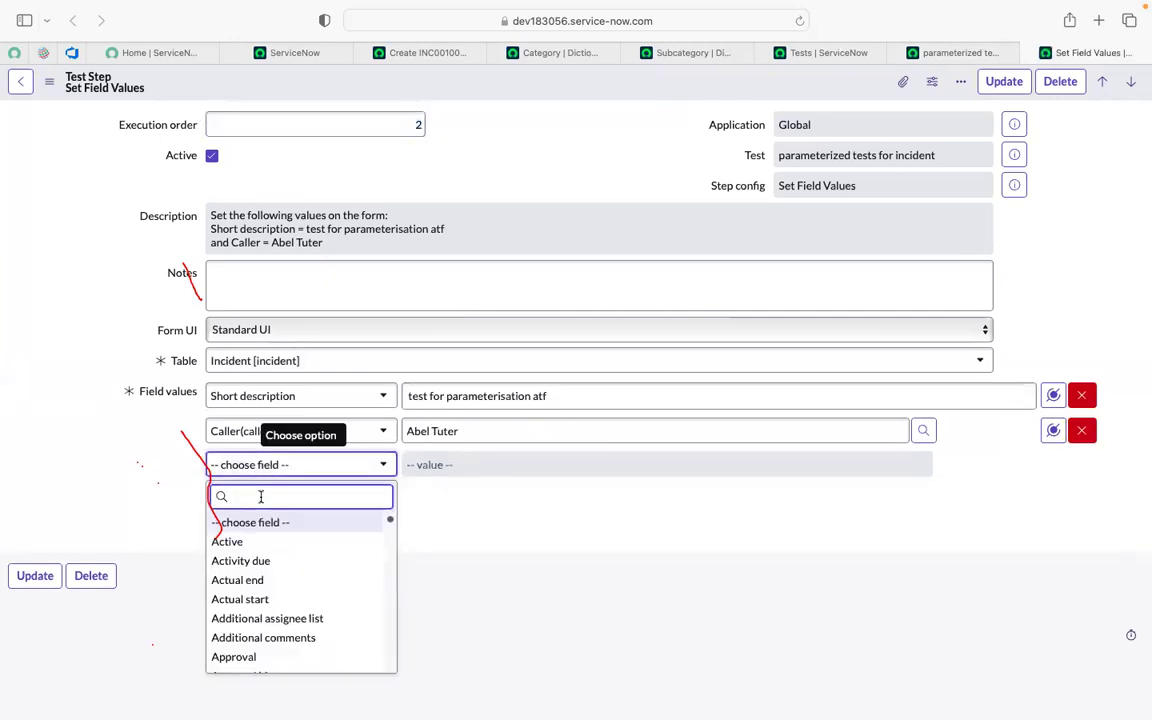
type("cata")
key("BackSpace")
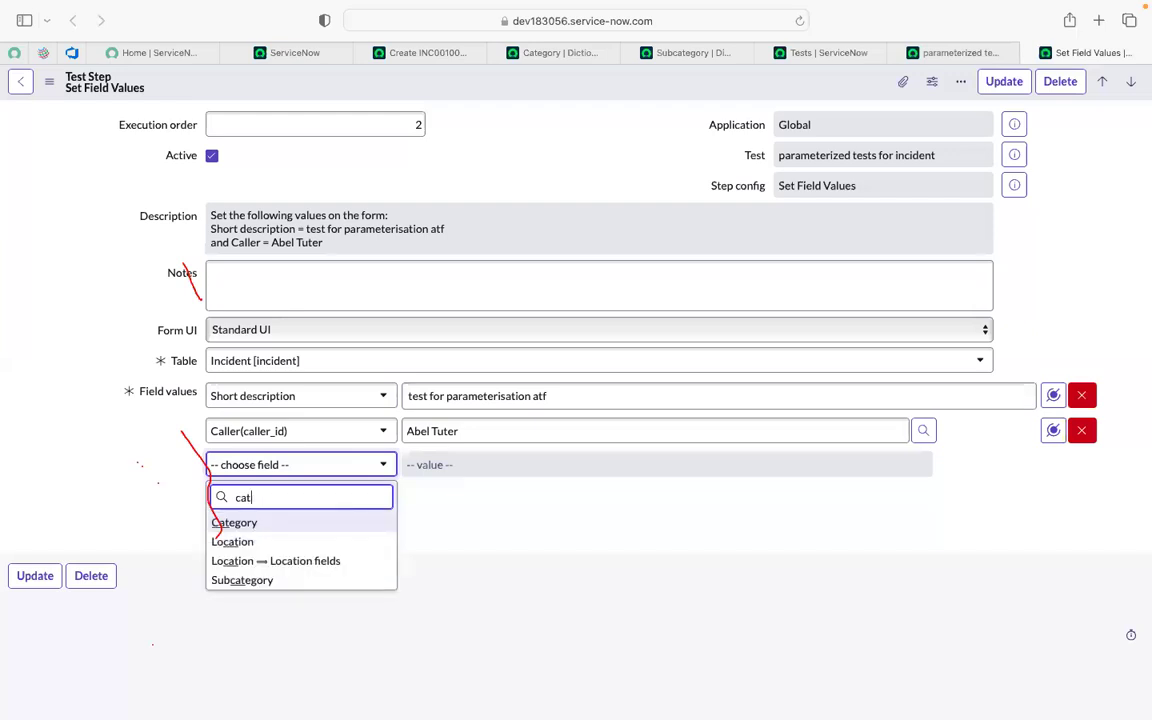
left_click(310, 525)
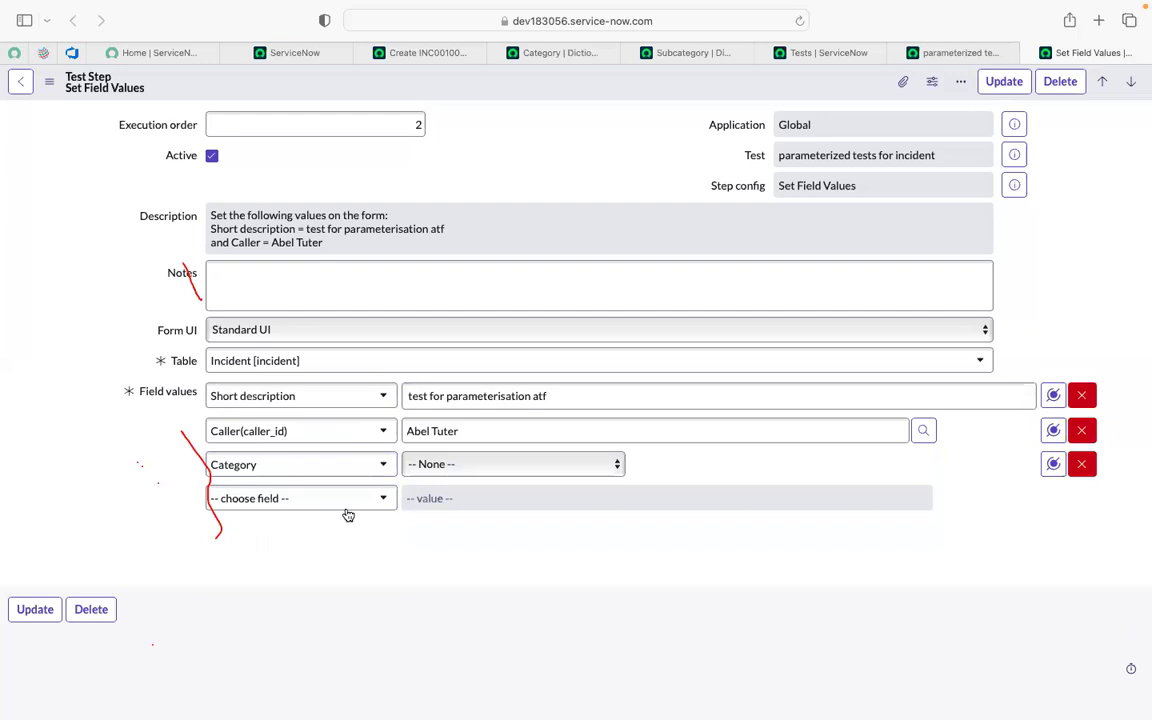
Add Subcategory as another field value in the same test step, beneath Category.
left_click(335, 500)
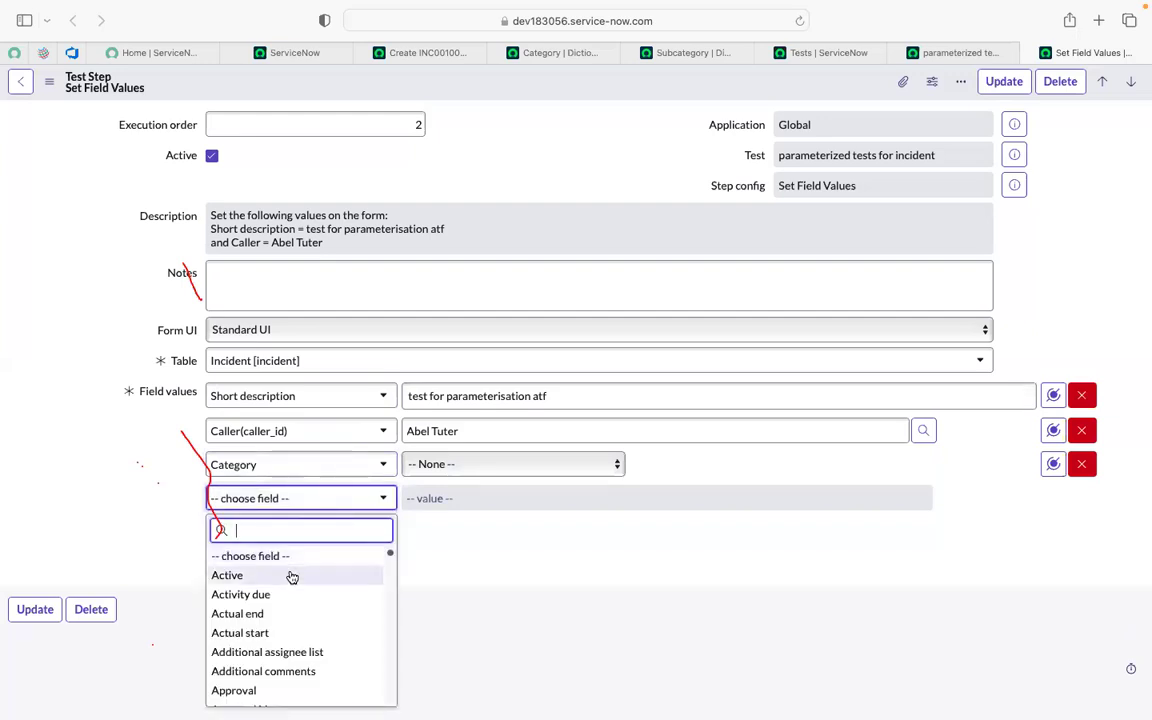
type("subc")
type("a")
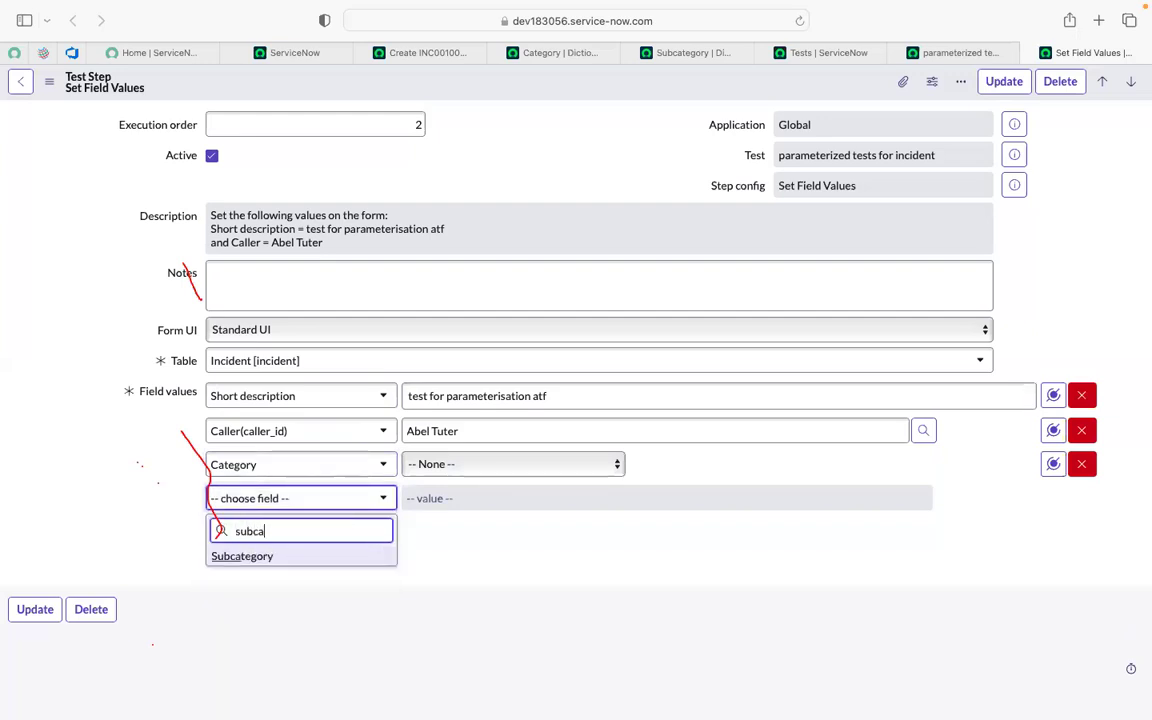
left_click(256, 563)
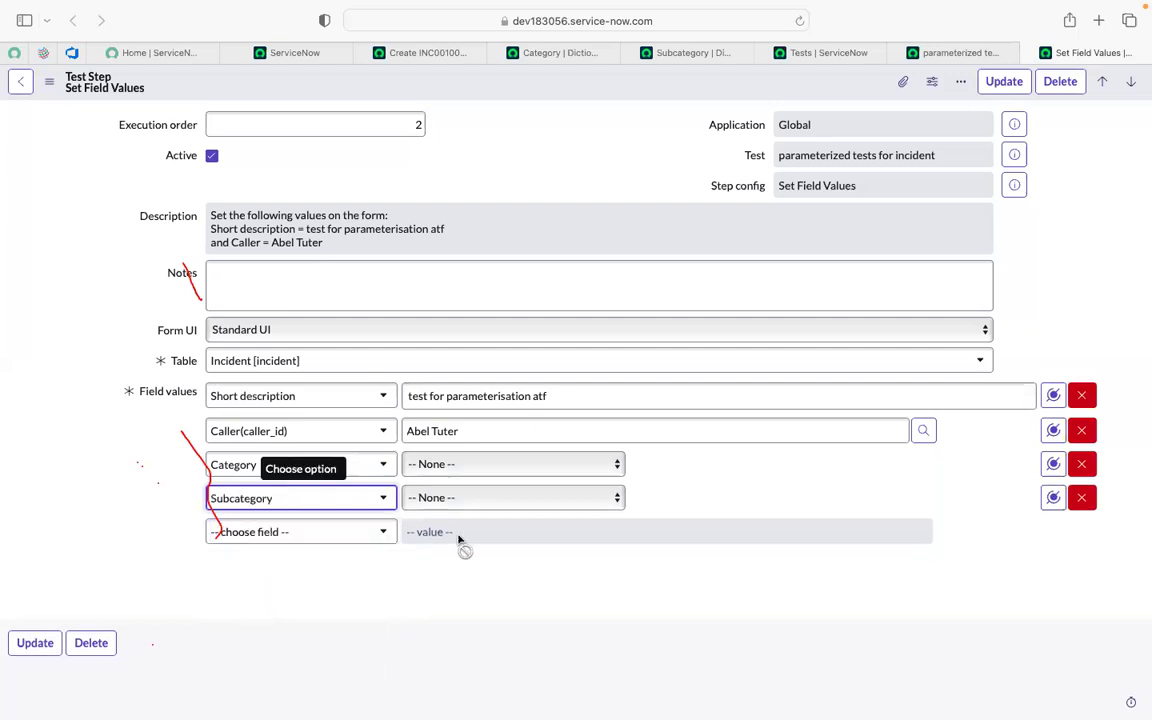
Map the Category field value to the test parameter Parameters > Category.
left_click(1050, 466)
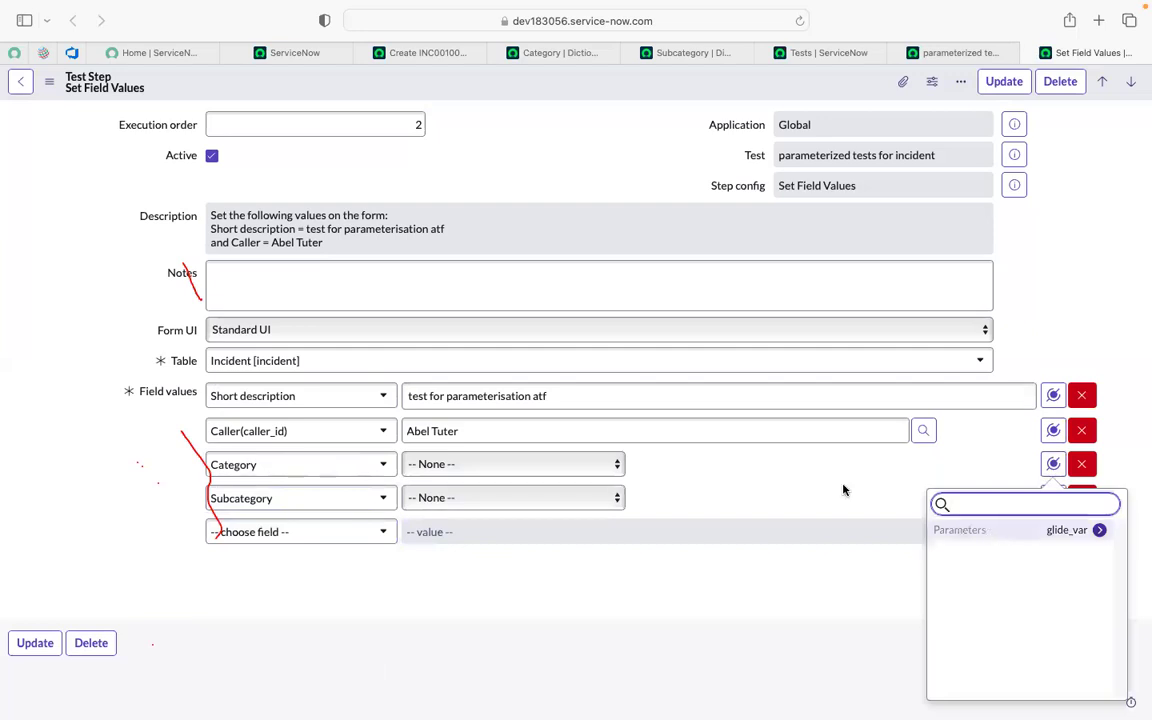
left_click(577, 468)
left_click(577, 468)
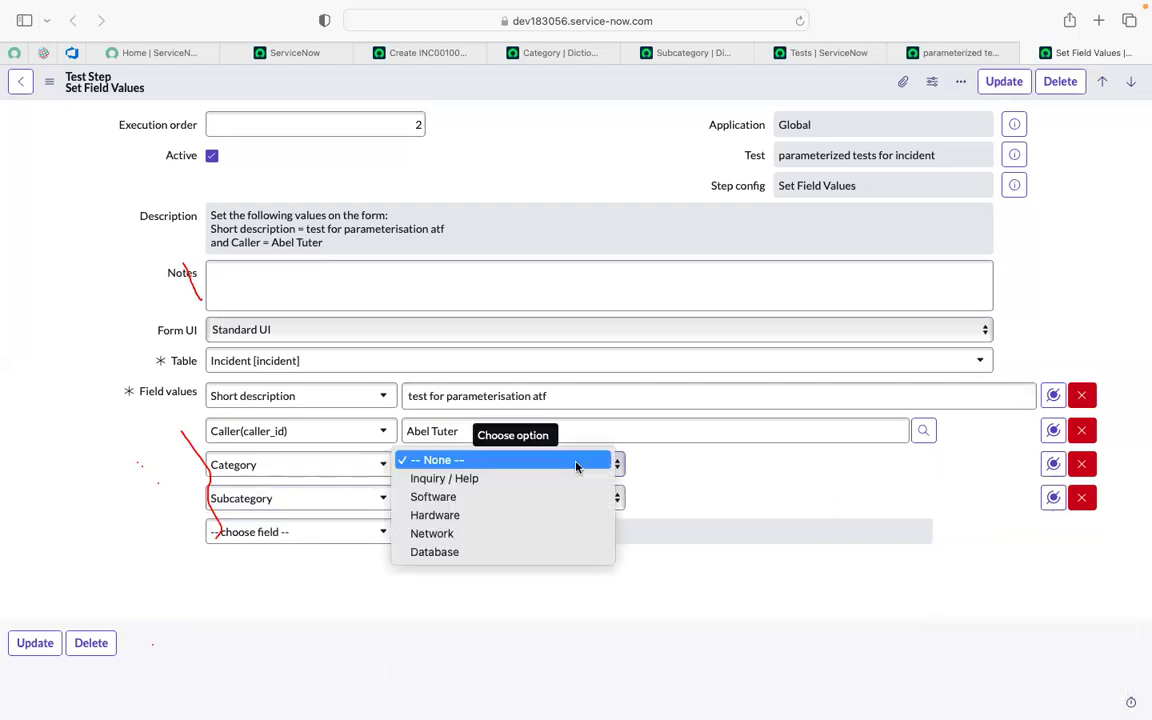
left_click(717, 478)
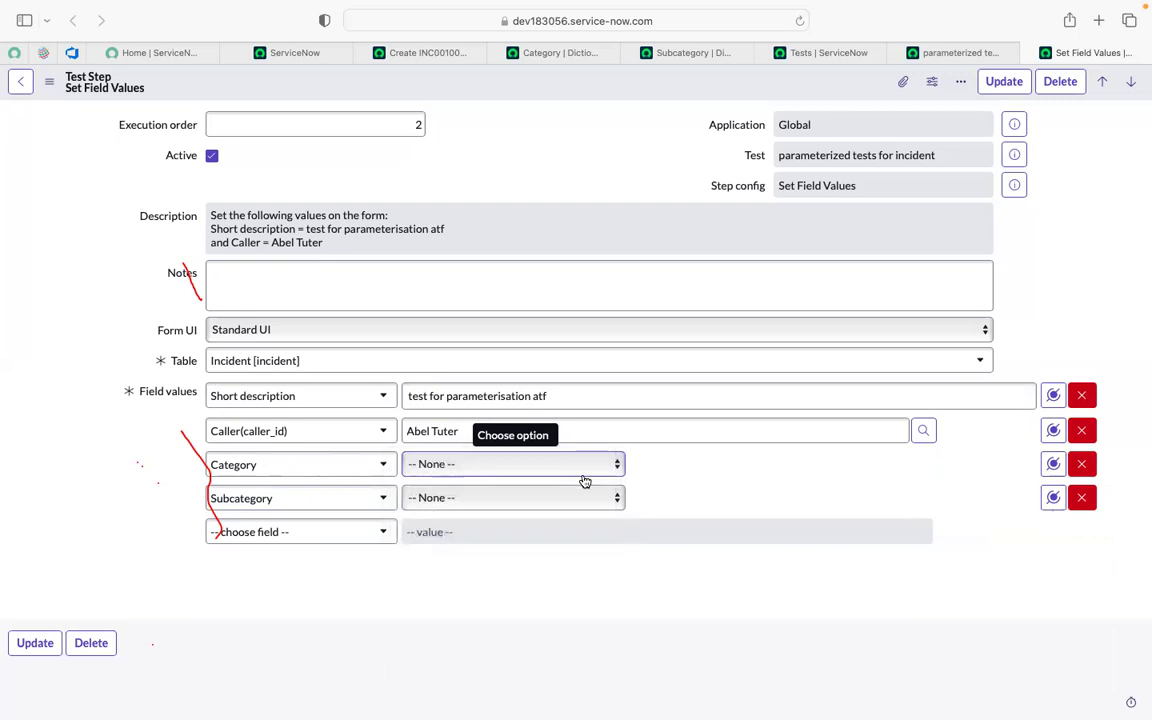
left_click(1052, 464)
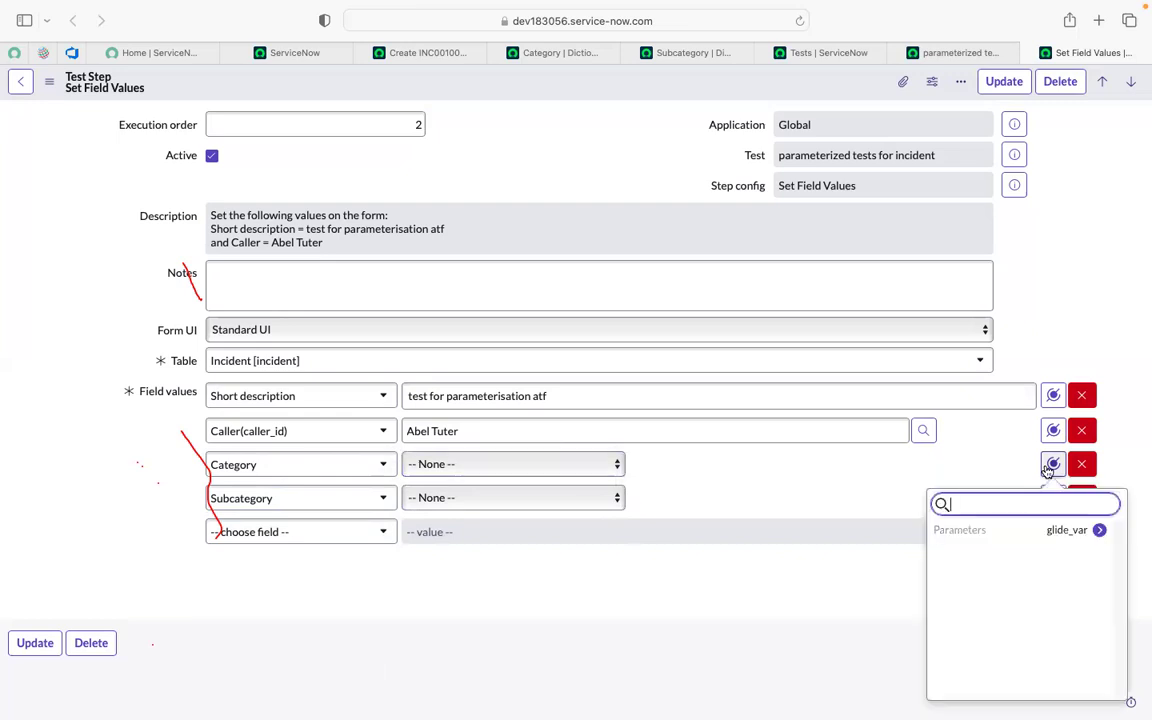
left_click(968, 531)
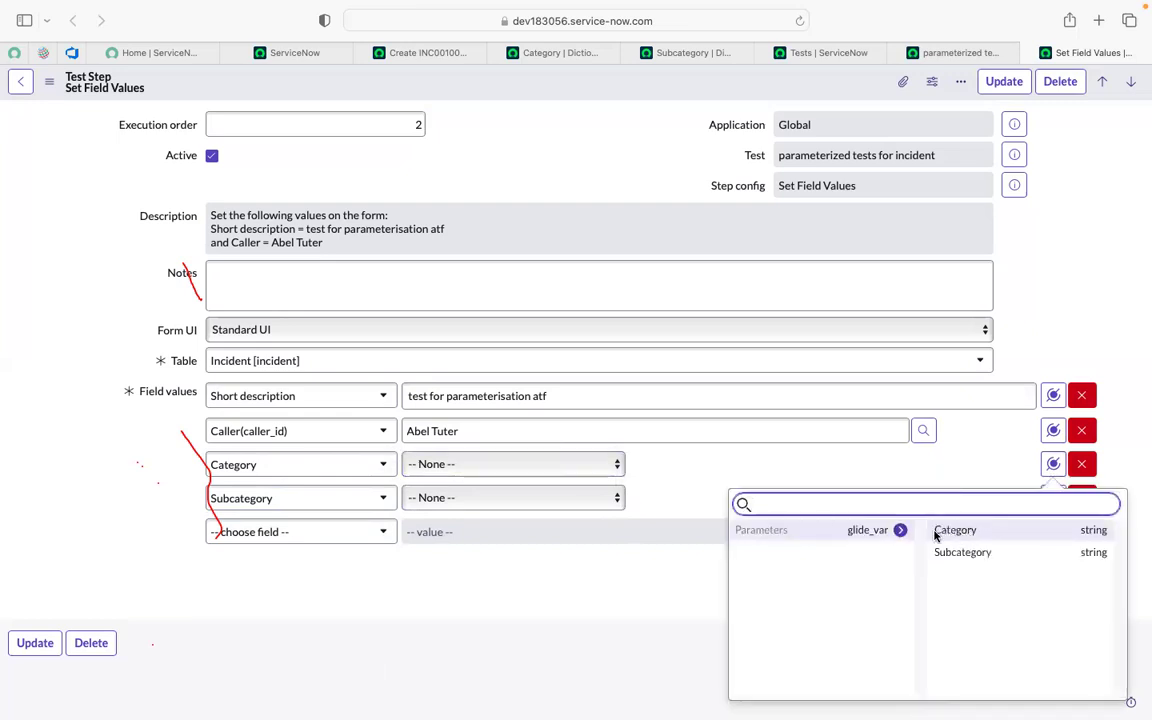
left_click(989, 532)
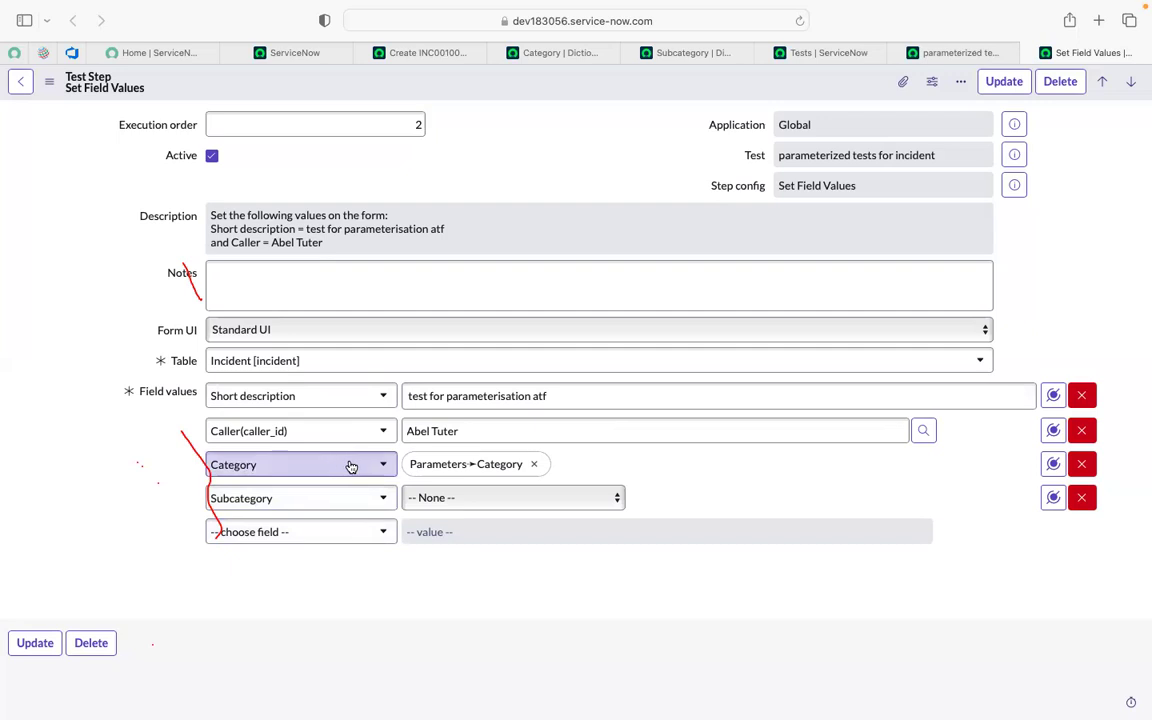
Remove the Subcategory row from the Set Field Values step and save the test step.
left_click(420, 52)
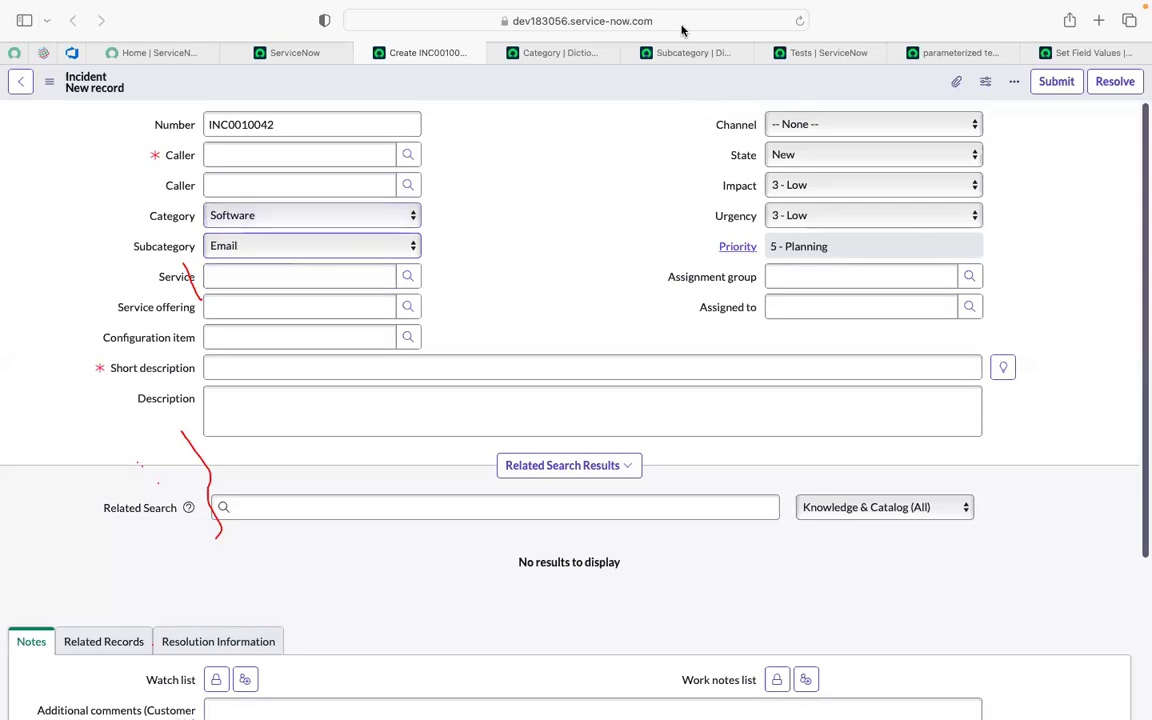
left_click(990, 50)
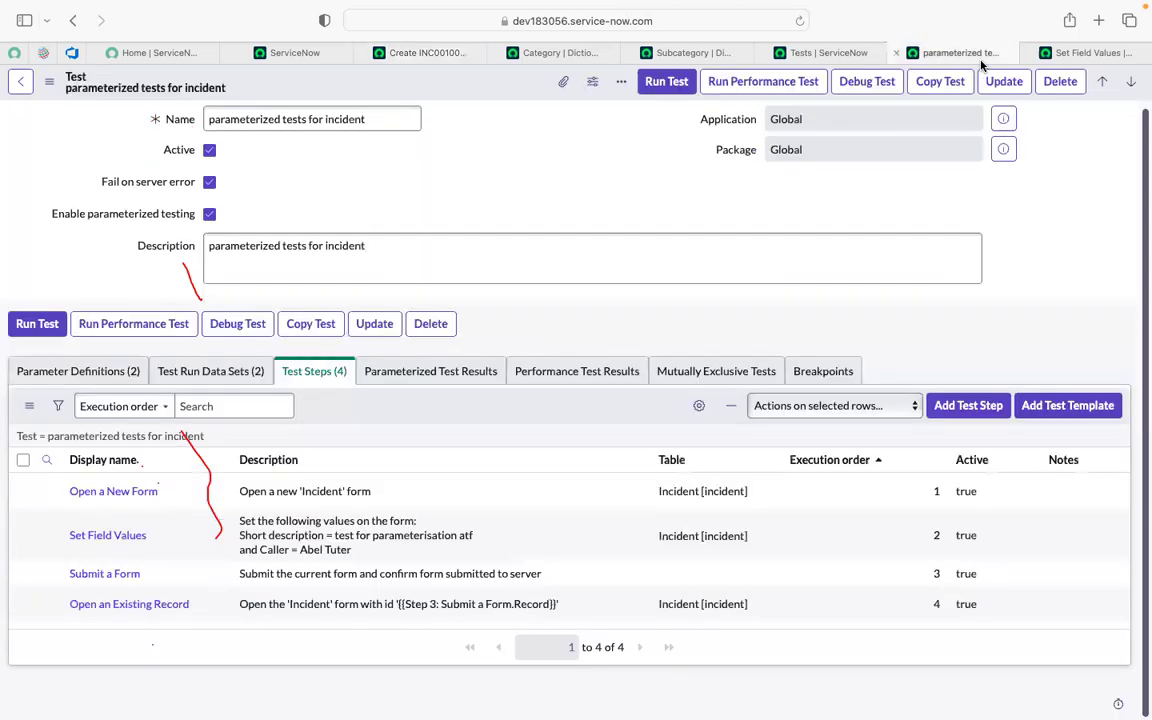
left_click(1045, 52)
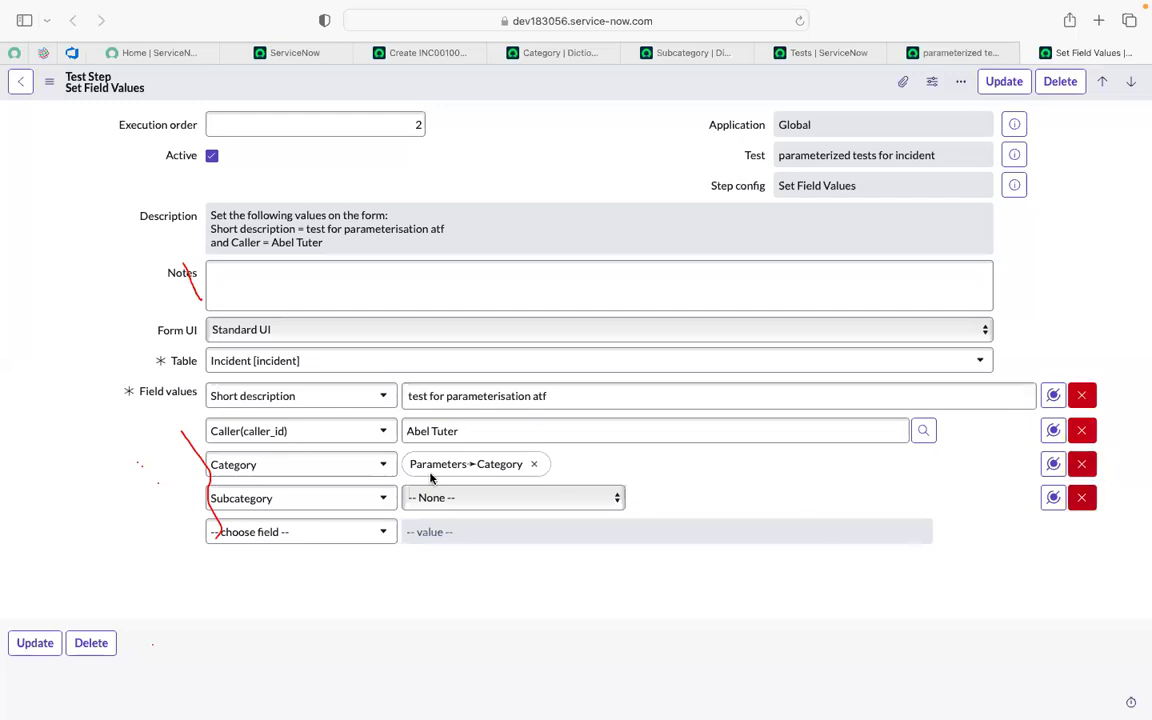
left_click(1081, 497)
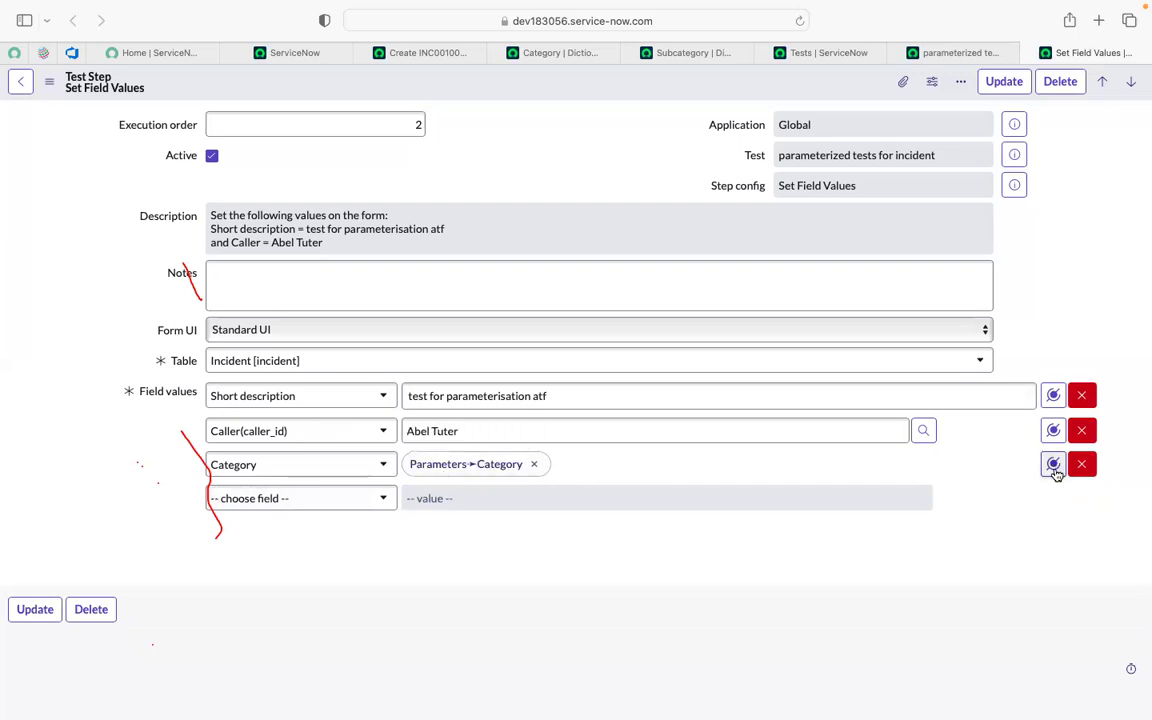
left_click(34, 610)
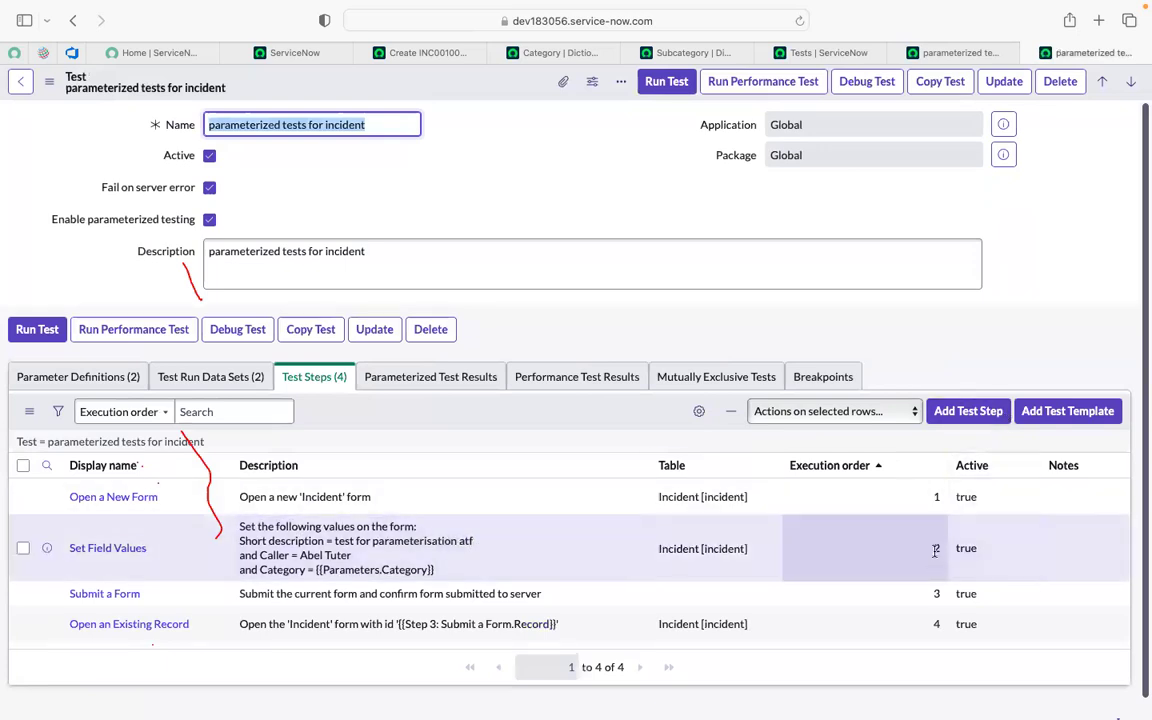
Start adding a Set Field Values test step from the Form category, inserted after Step 2 - Set Field Values.
left_click(955, 421)
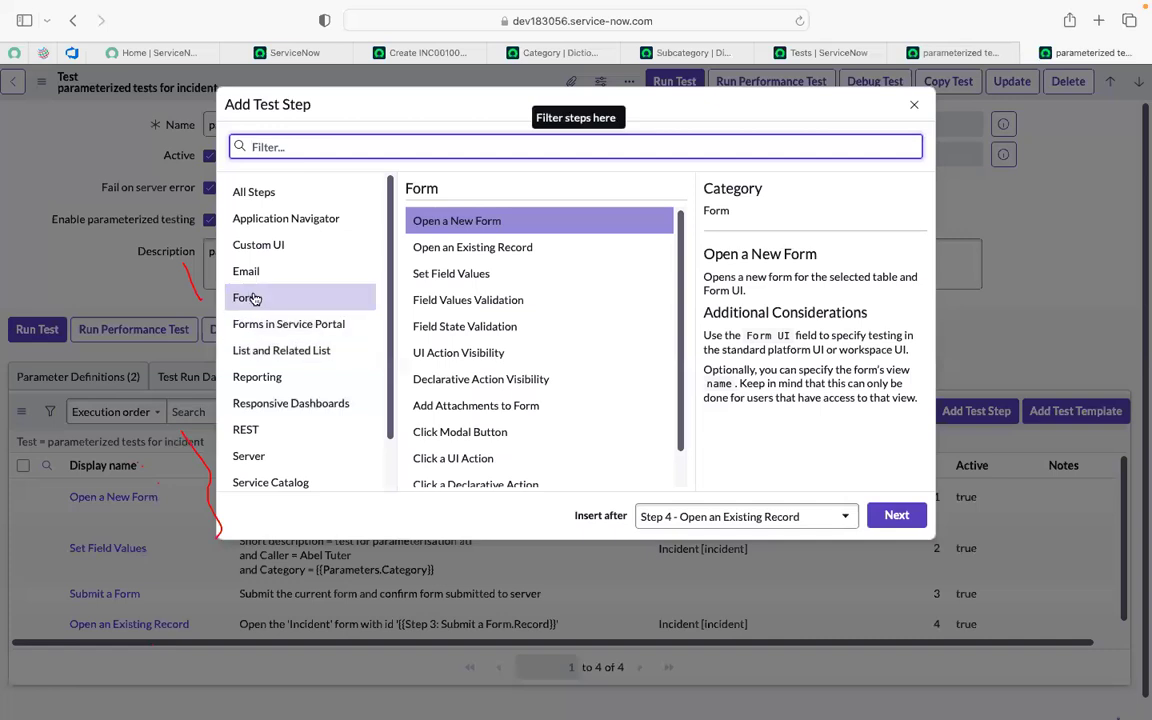
left_click(253, 299)
left_click(451, 274)
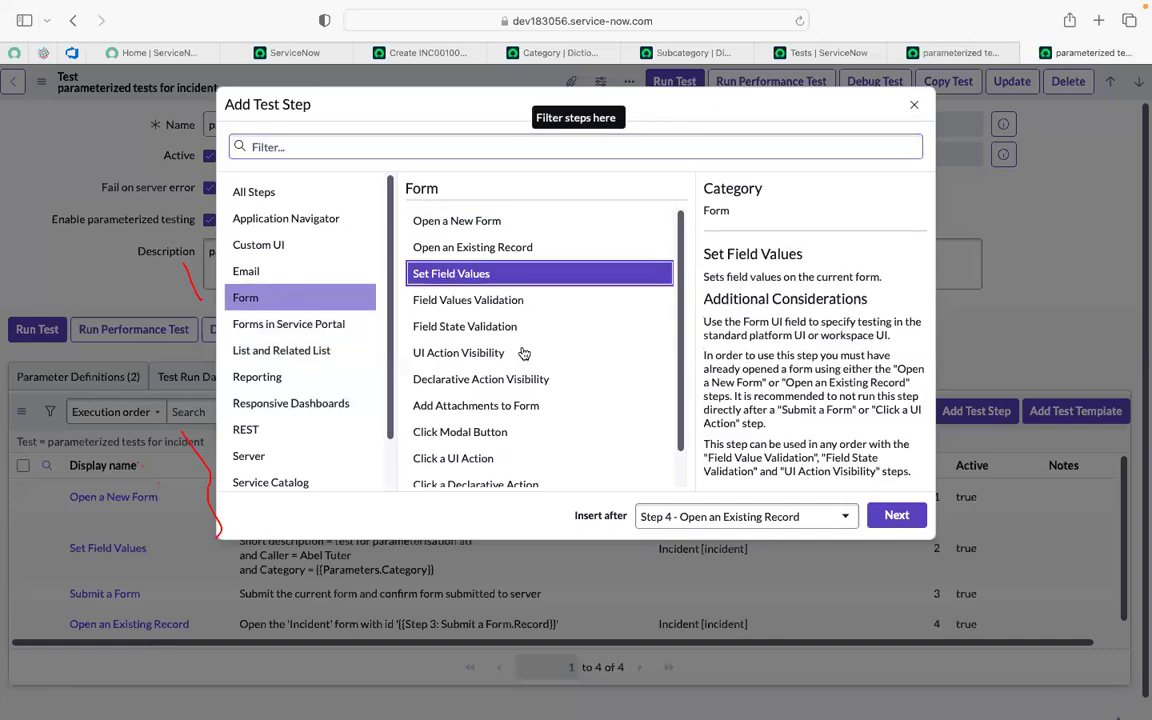
left_click(690, 520)
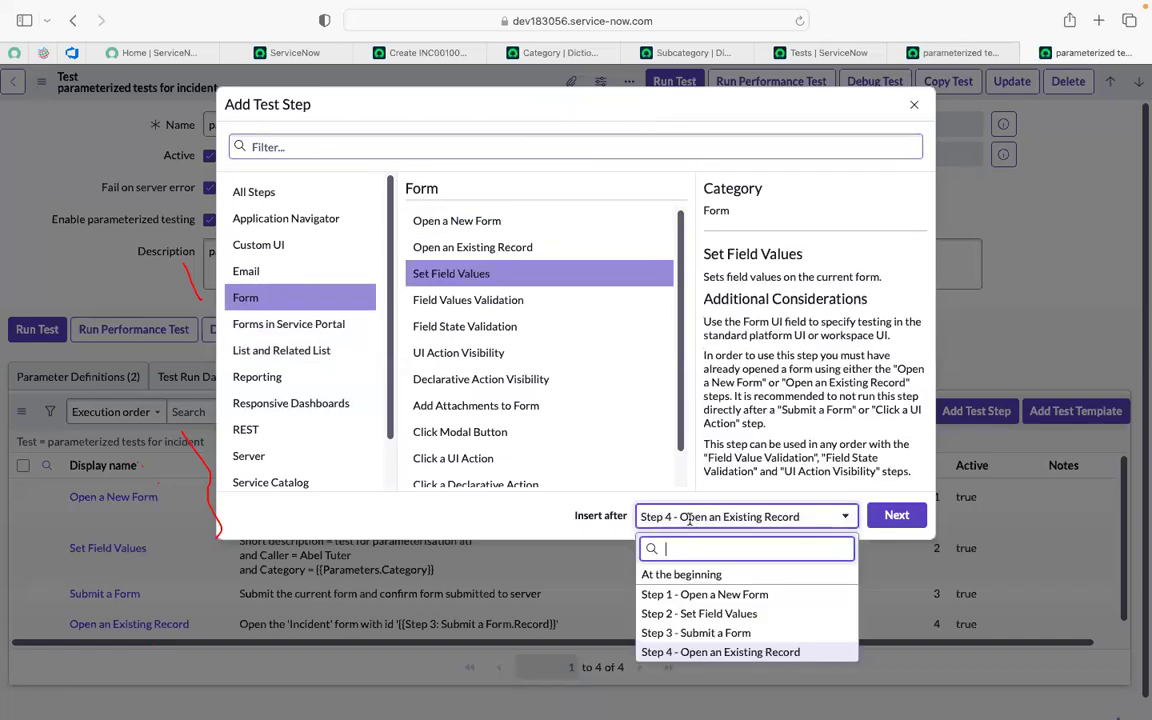
left_click(677, 614)
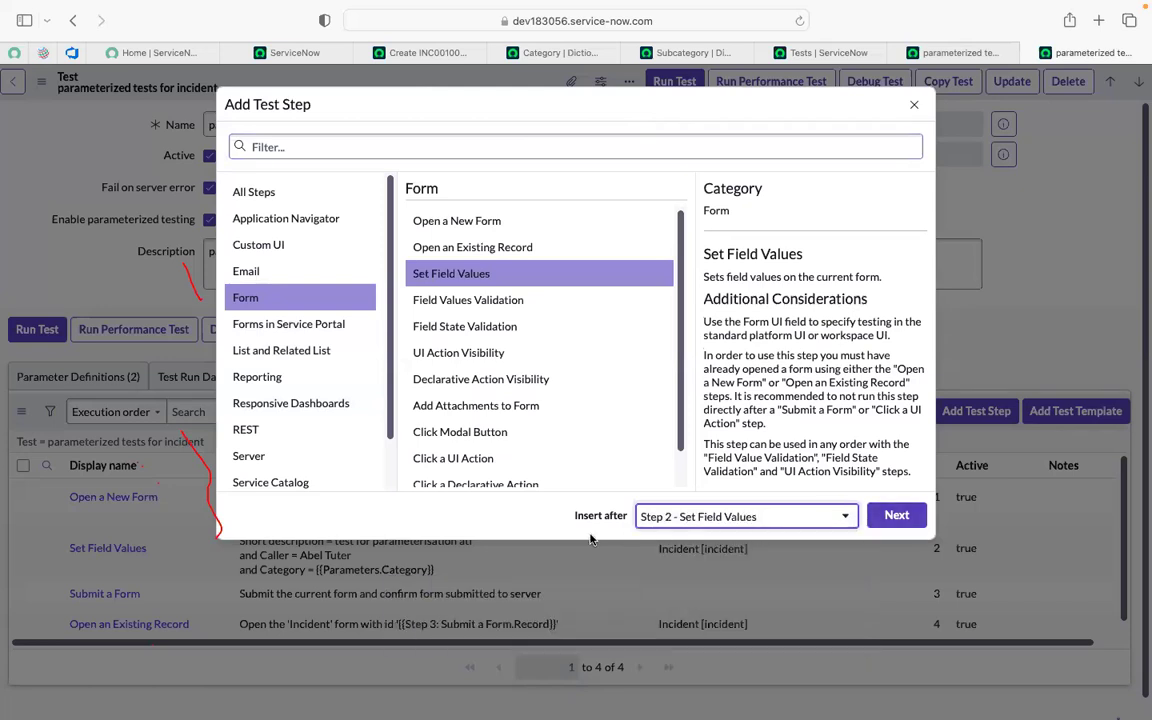
left_click(893, 515)
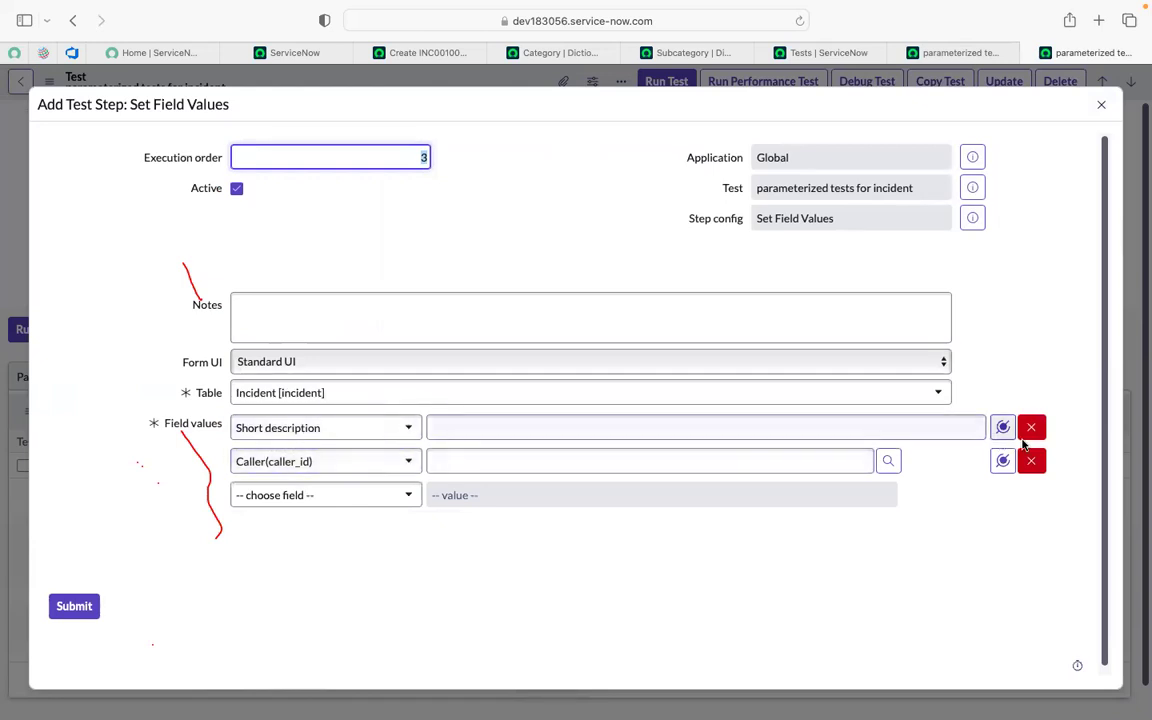
Remove the Short description and Caller rows from the new step and choose Subcategory as its field.
left_click(1032, 436)
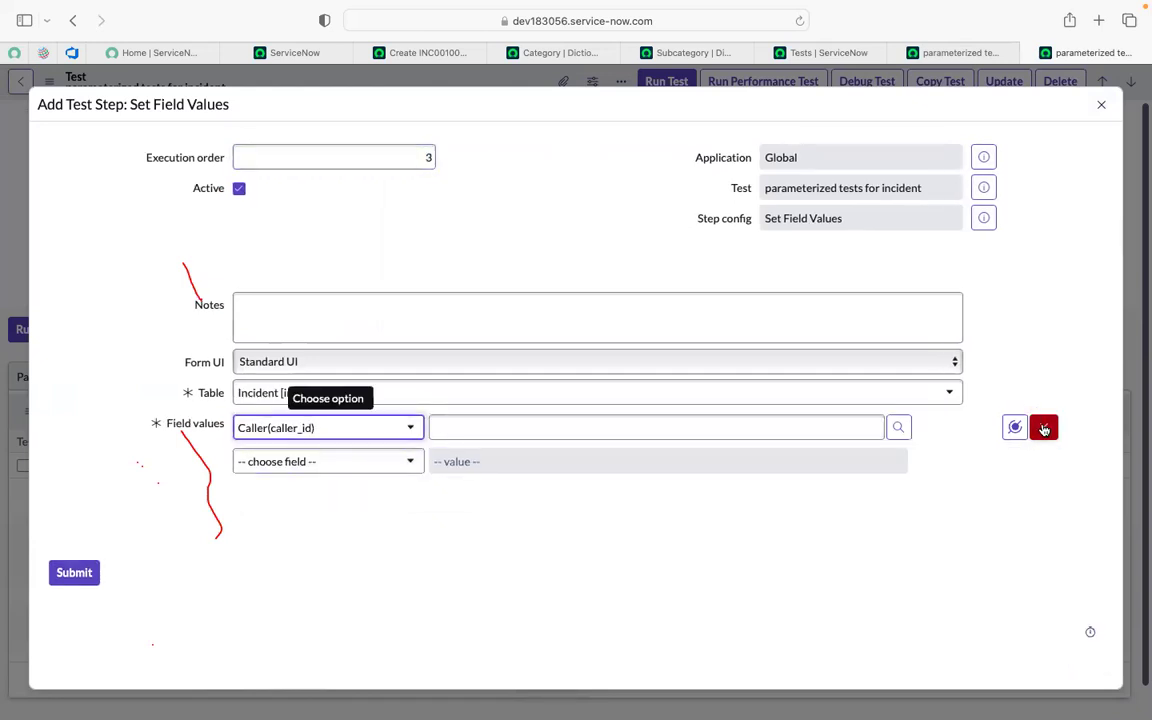
left_click(1040, 427)
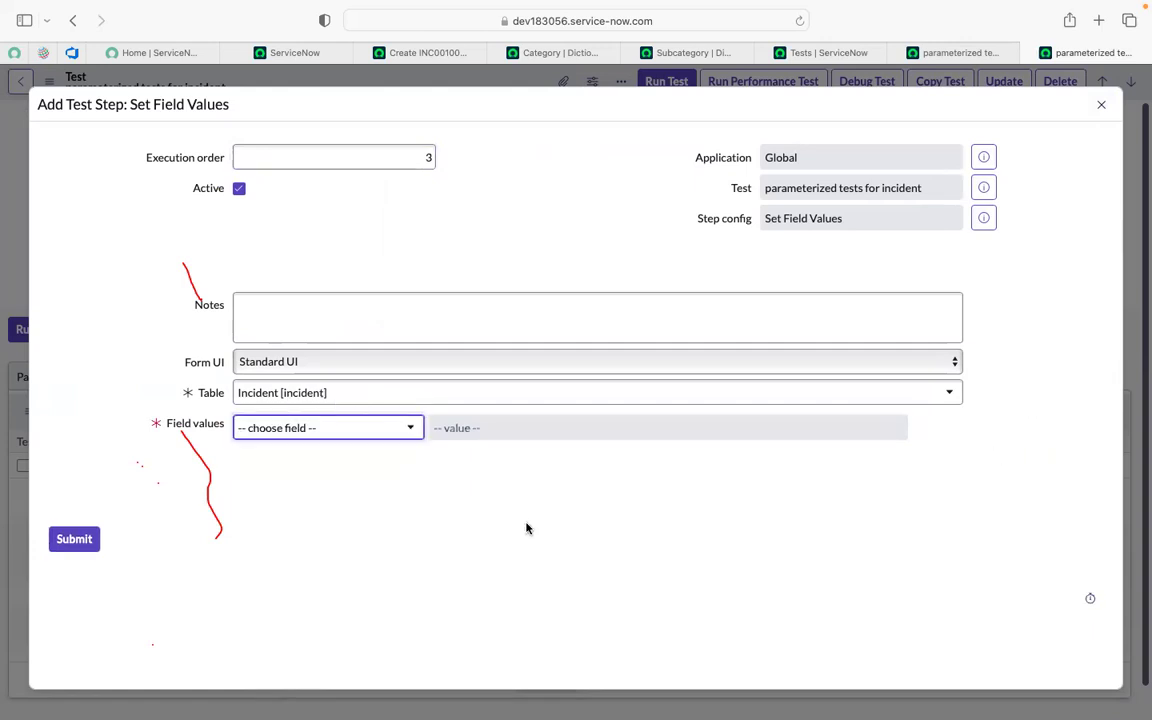
left_click(315, 430)
type("sub")
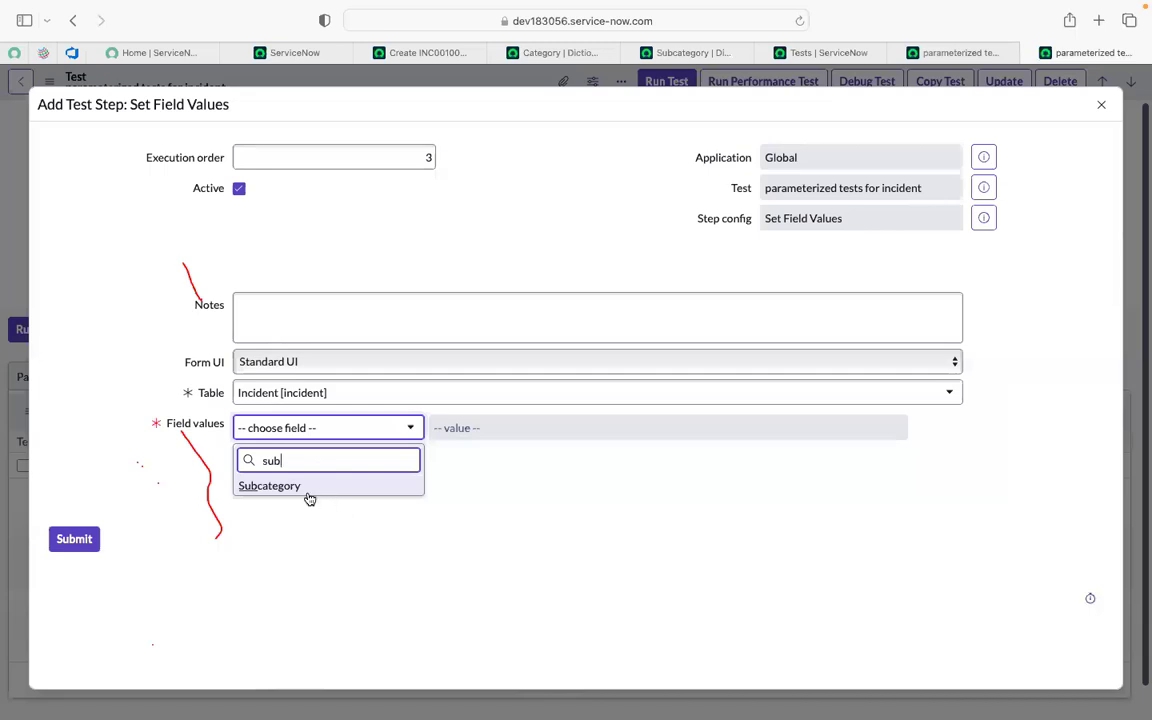
left_click(306, 493)
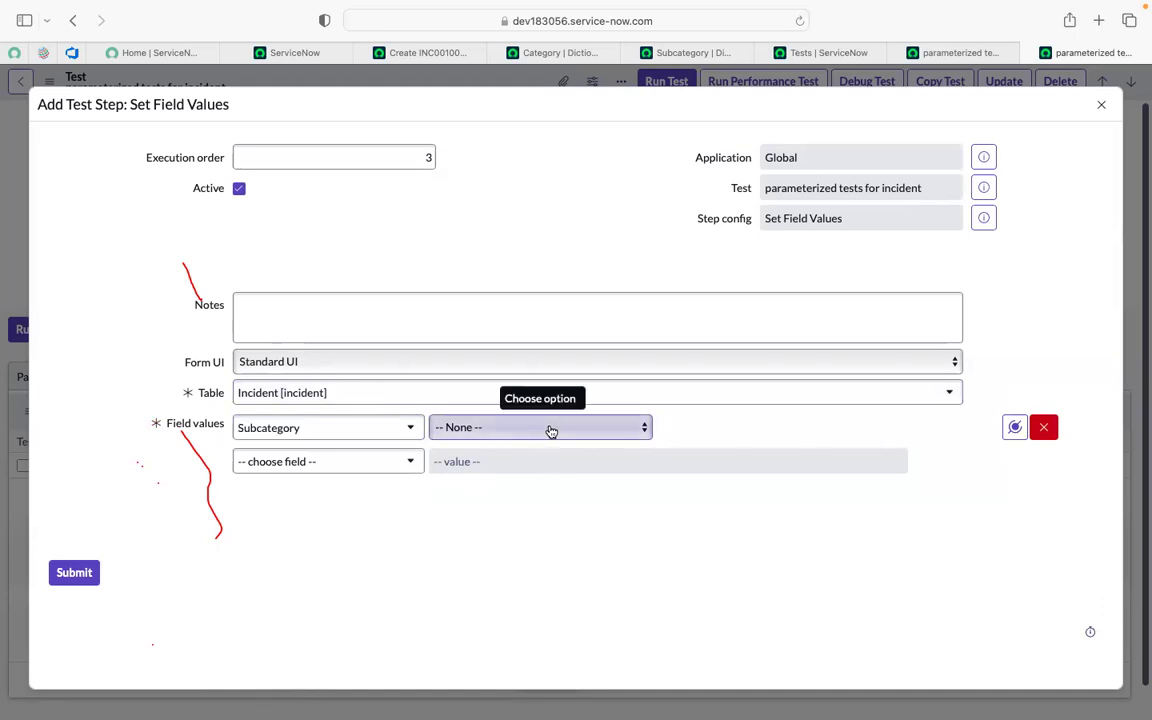
Map the Subcategory field value to Parameters > Subcategory and submit the new test step.
left_click(1014, 428)
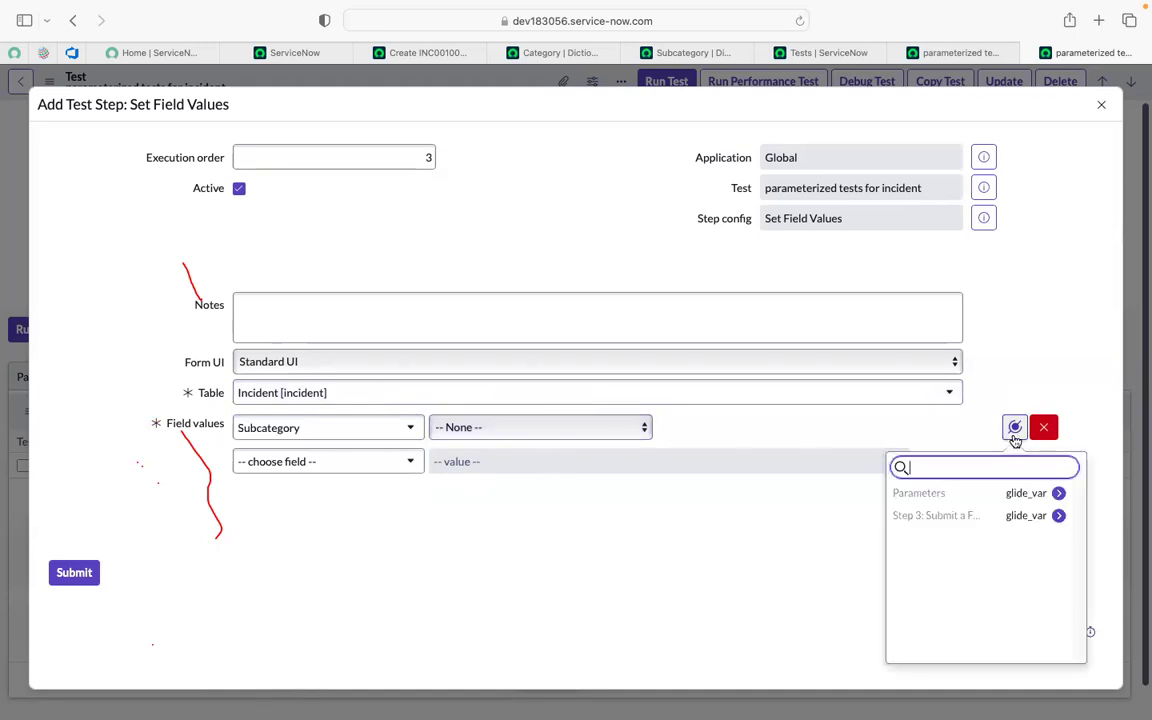
left_click(933, 497)
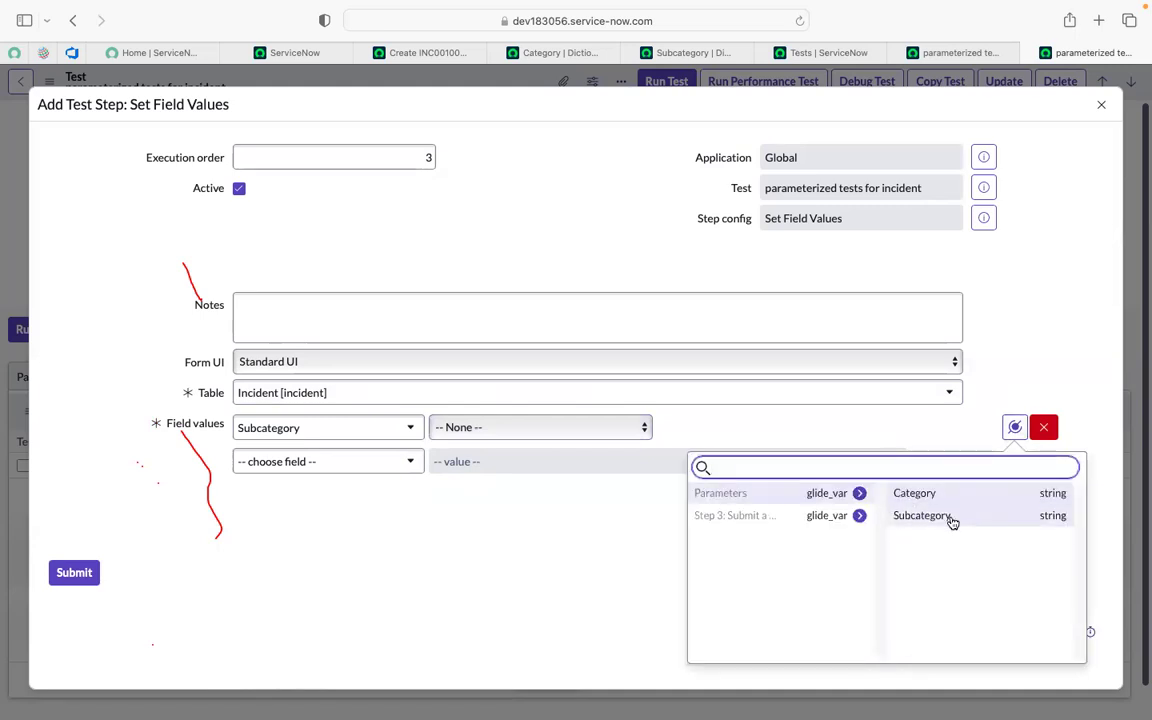
left_click(950, 518)
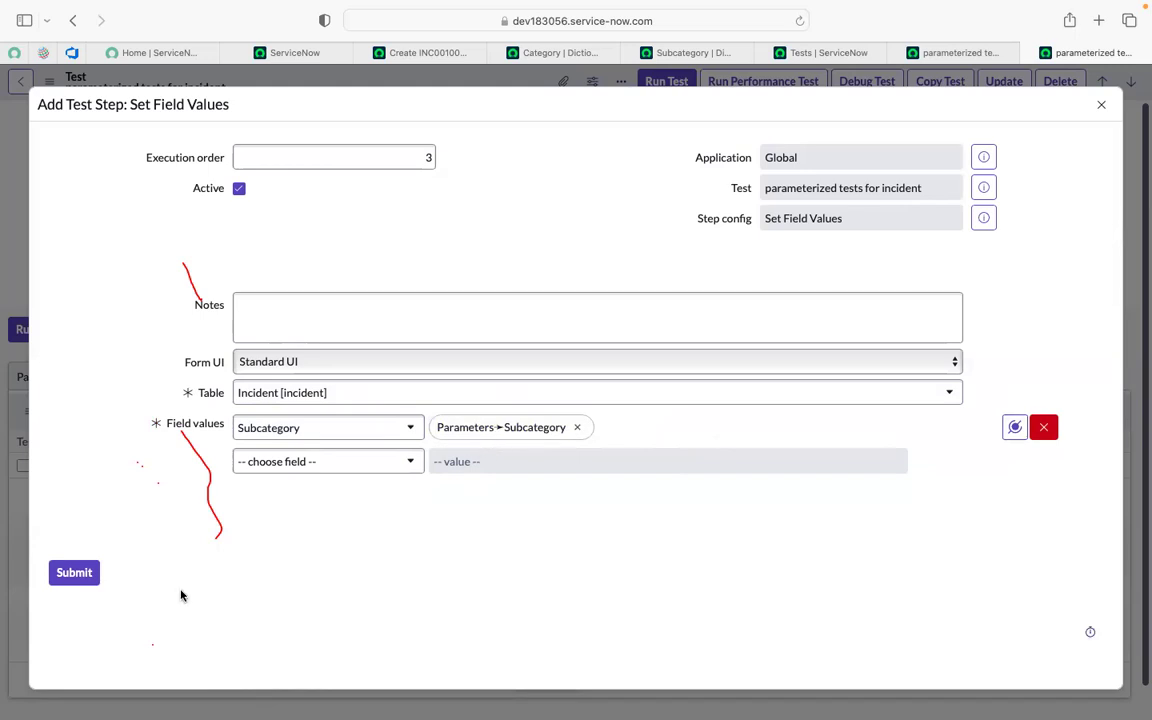
left_click(92, 574)
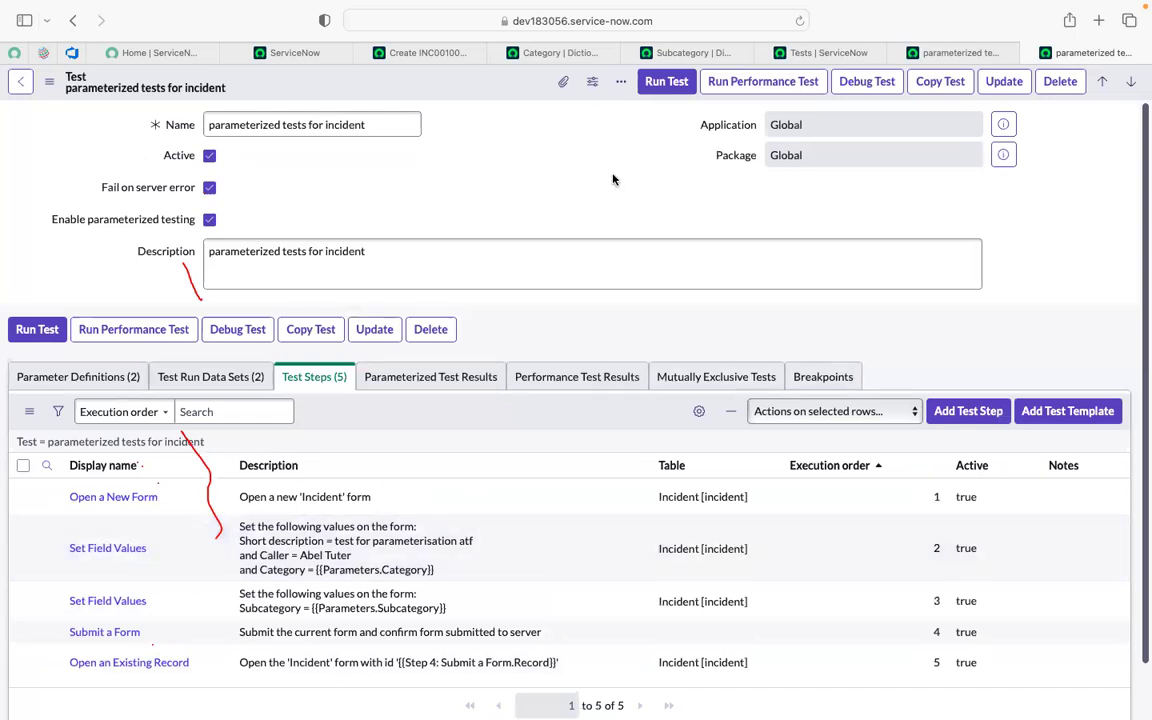
Run the parameterized incident test in the Client Test Runner.
left_click(655, 84)
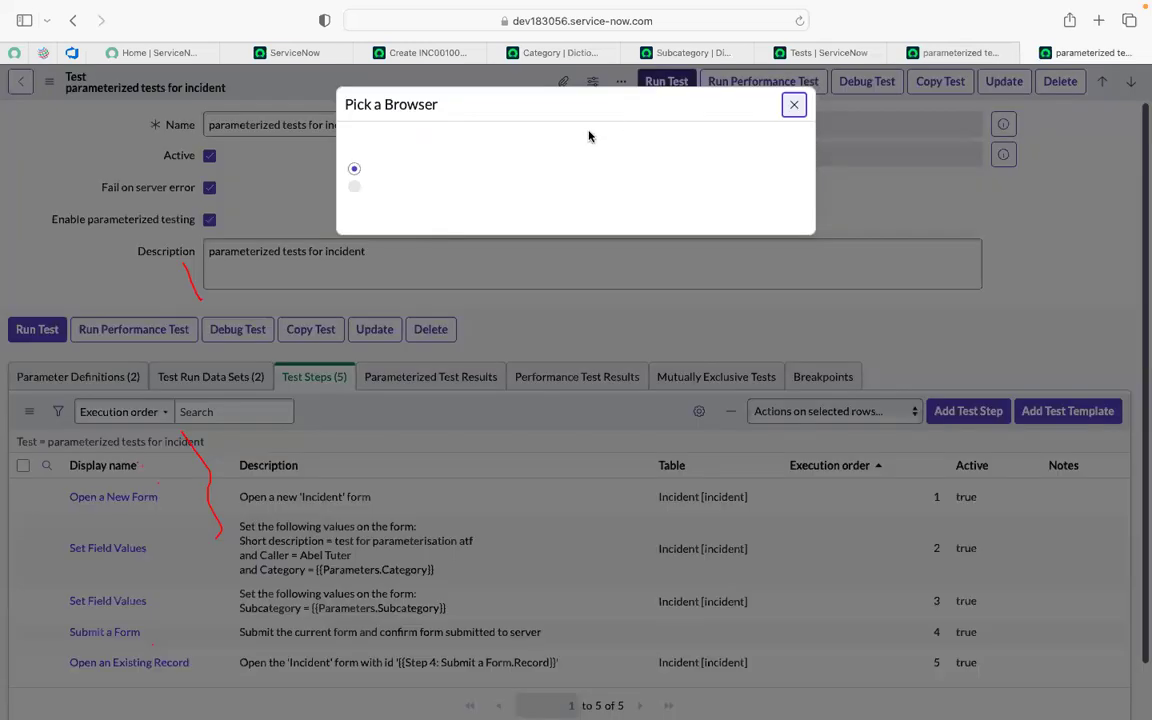
left_click(791, 244)
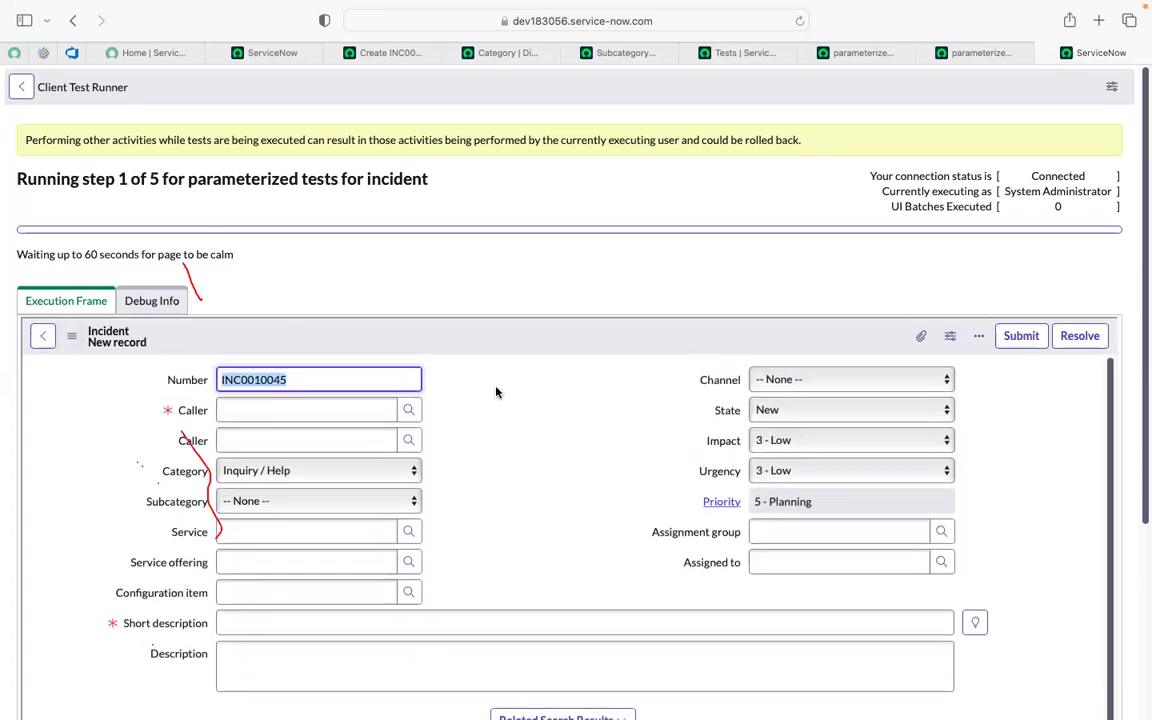
Follow the test run, reload the parameterized test record, and open the run's result to review each data set's status and values.
scroll(416, 299, "down", 1)
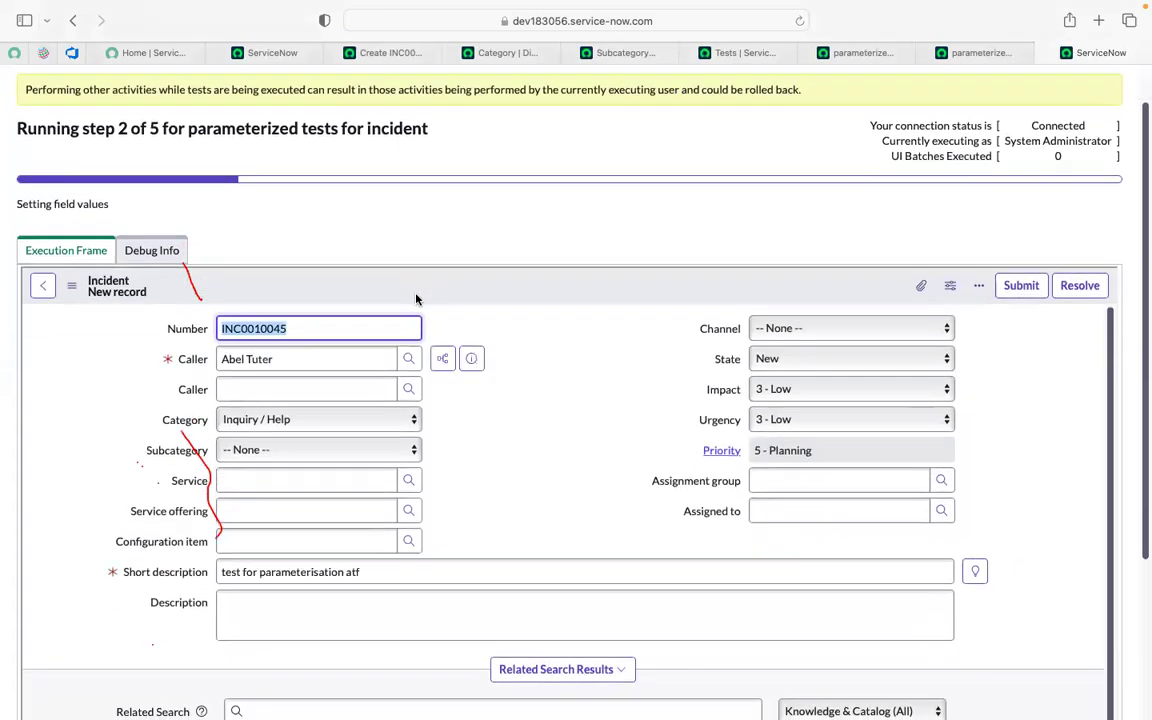
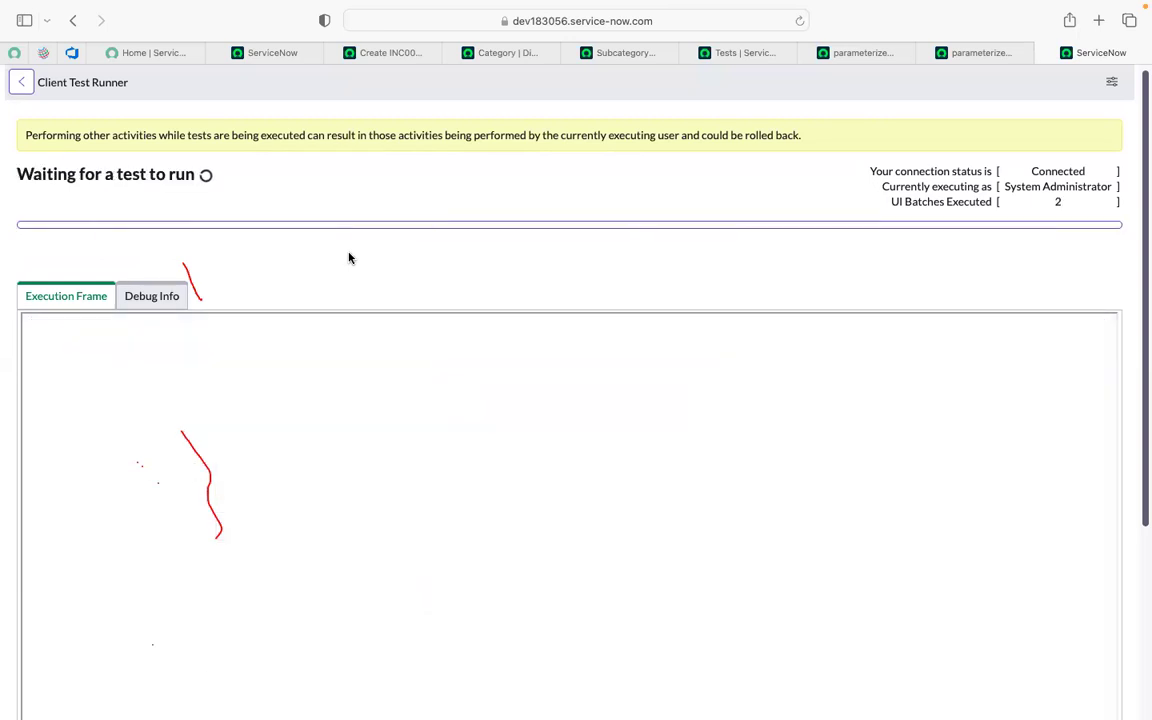
left_click(865, 53)
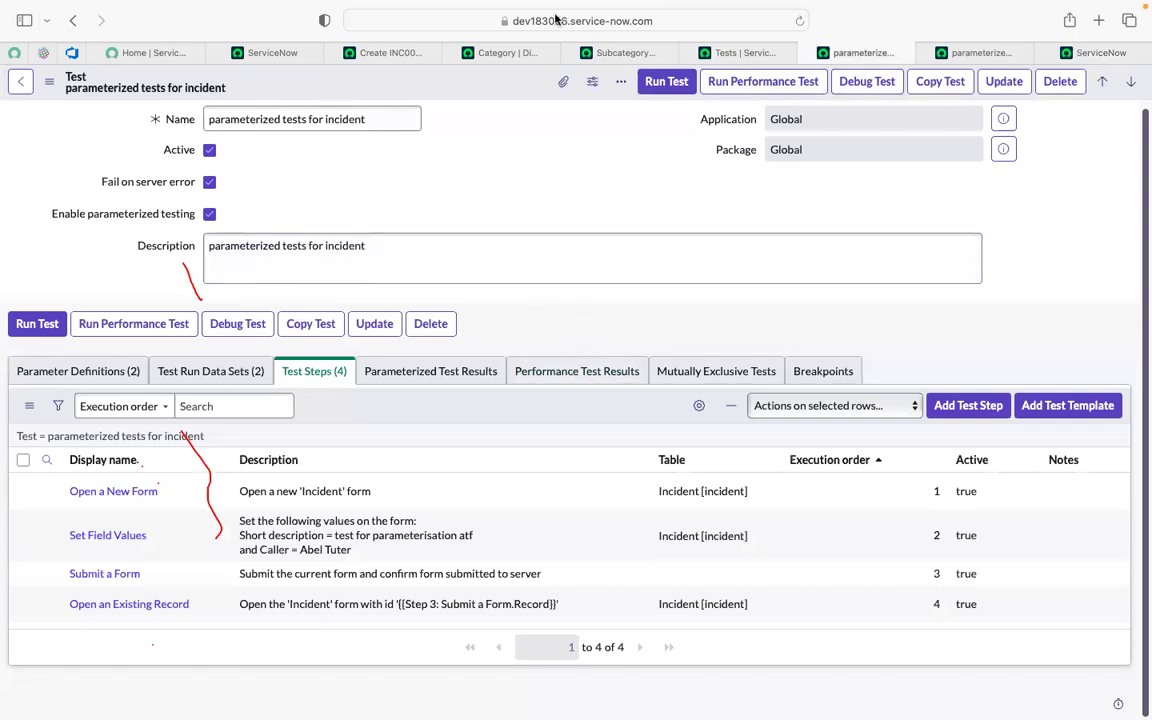
left_click(799, 21)
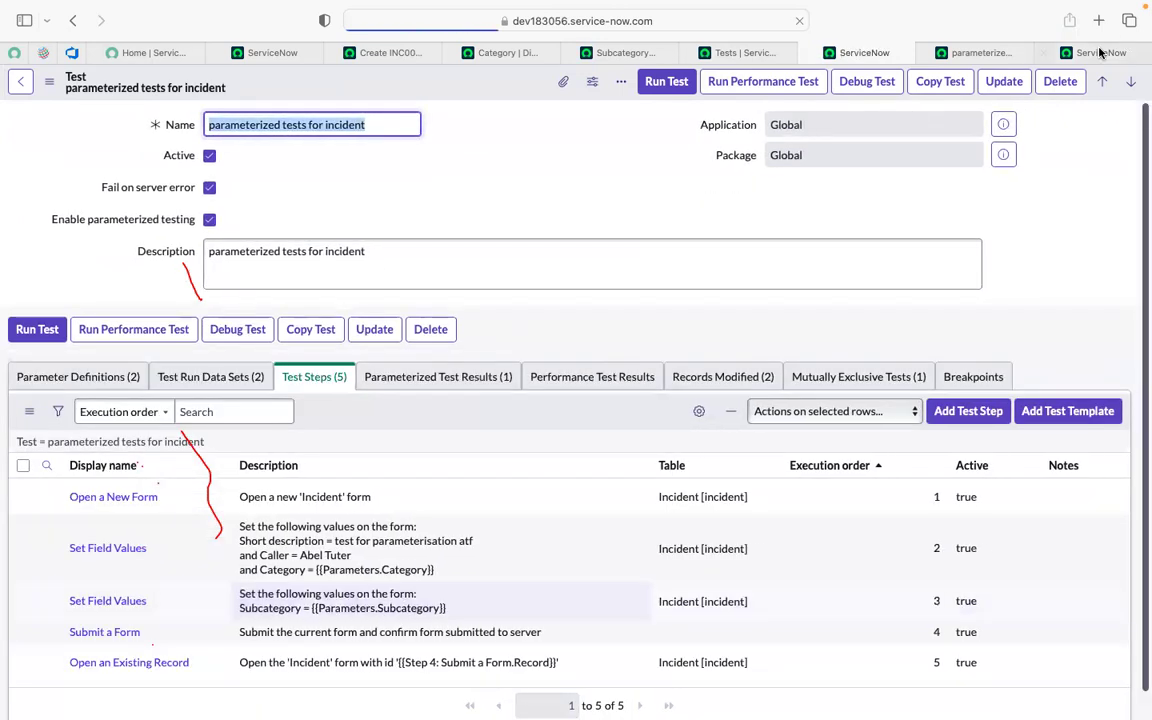
left_click(980, 50)
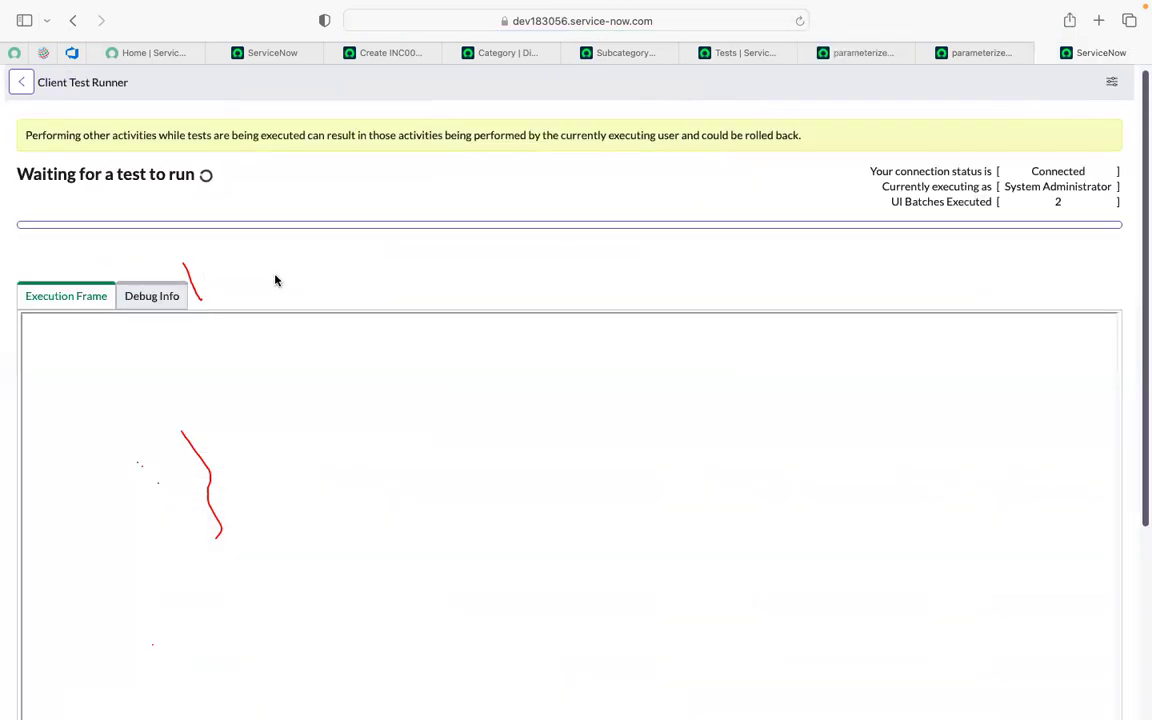
left_click(966, 52)
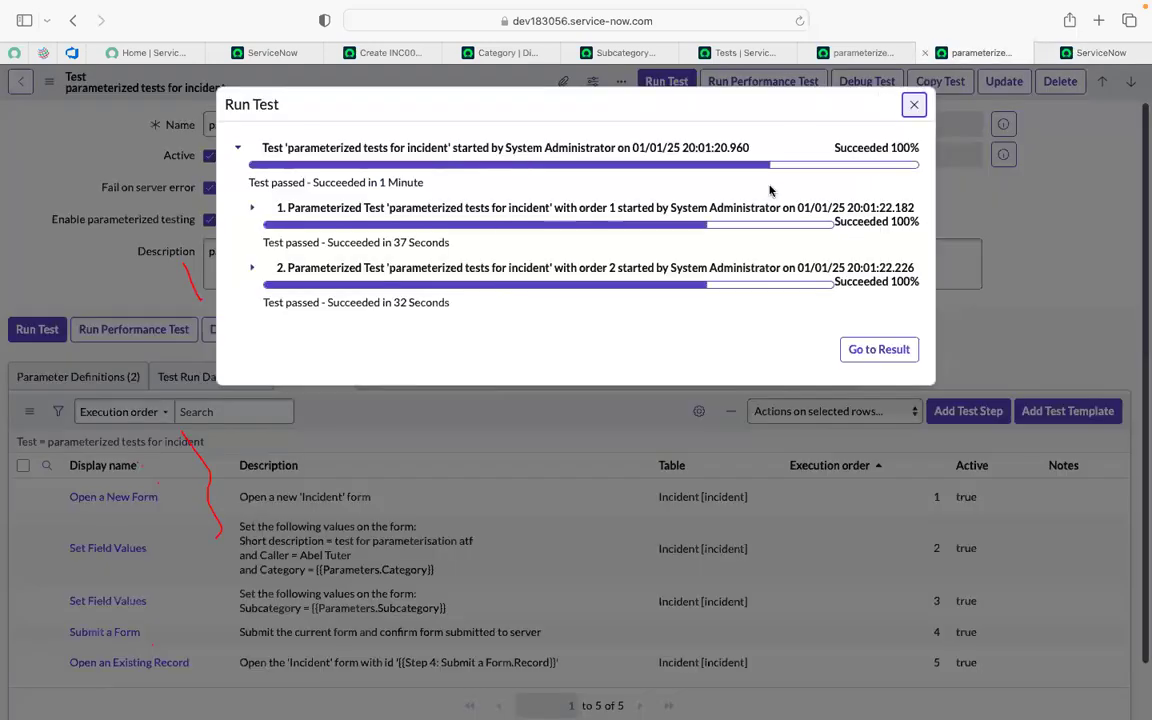
left_click(893, 357)
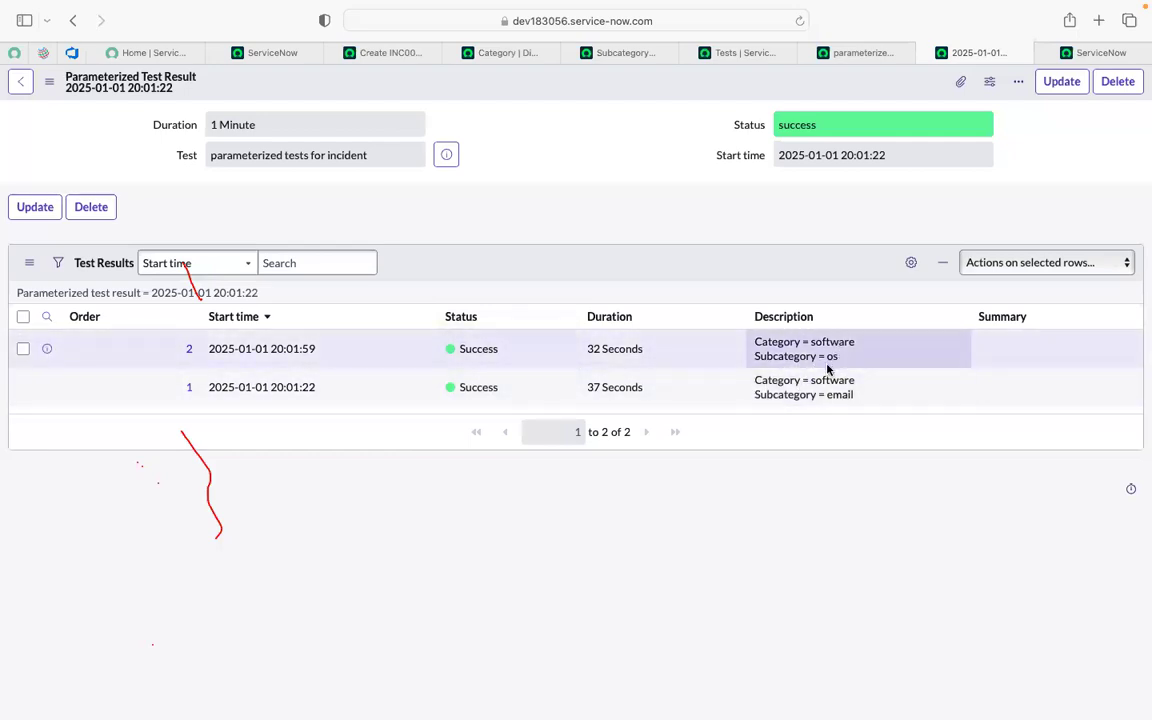
left_click(843, 407)
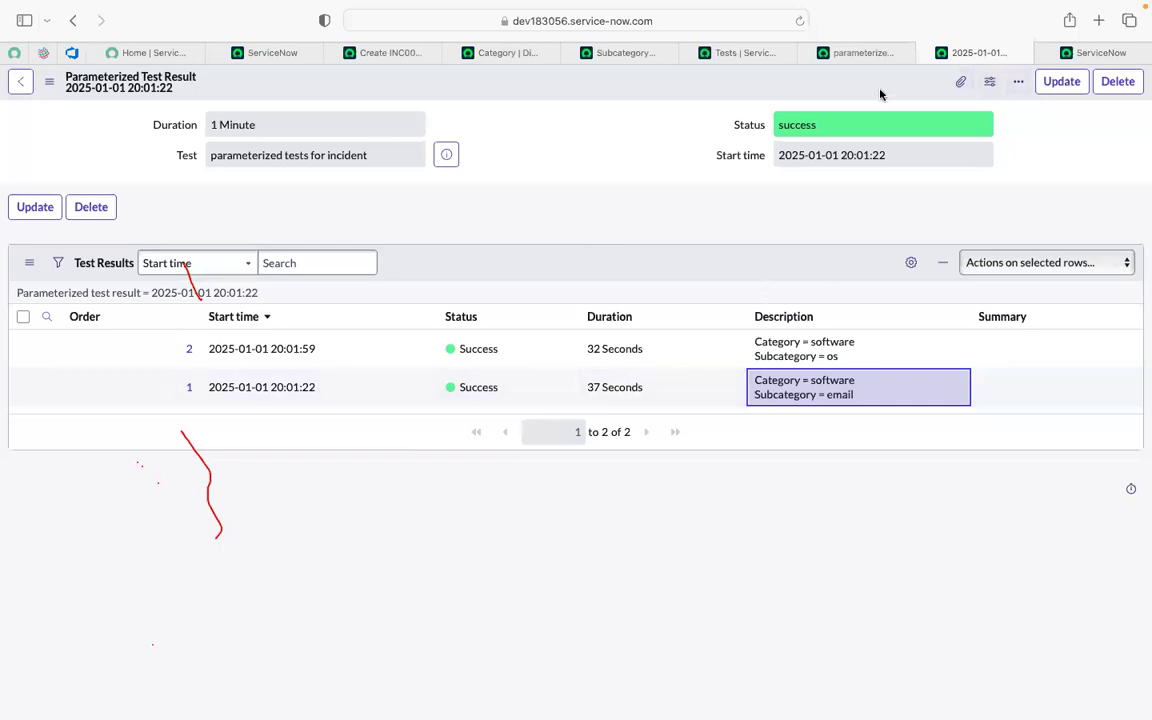
Check the parameterized test record once more and close the page holding the parameterized test result.
left_click(848, 56)
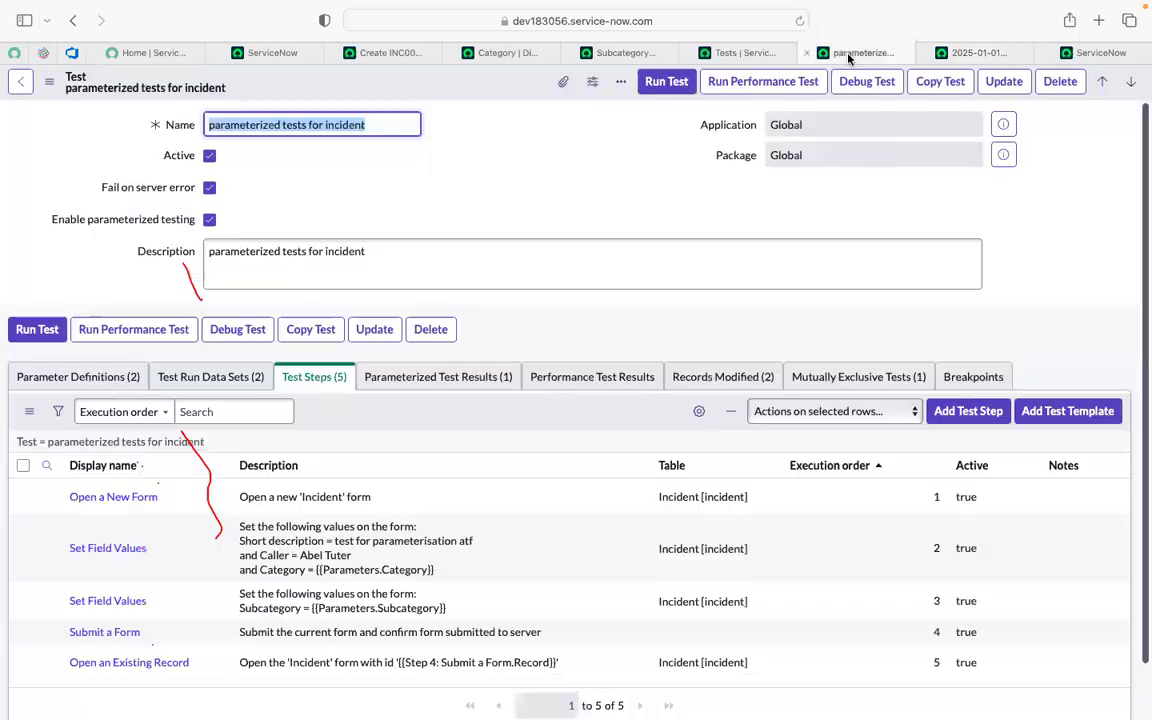
left_click(960, 54)
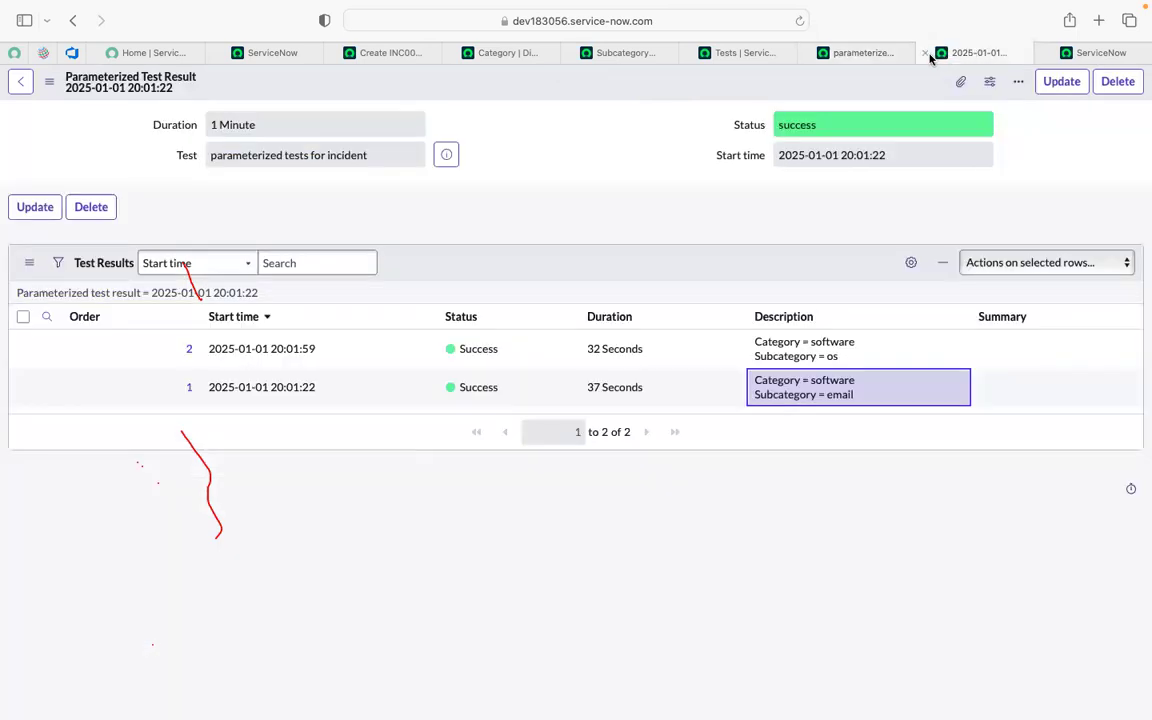
left_click(926, 55)
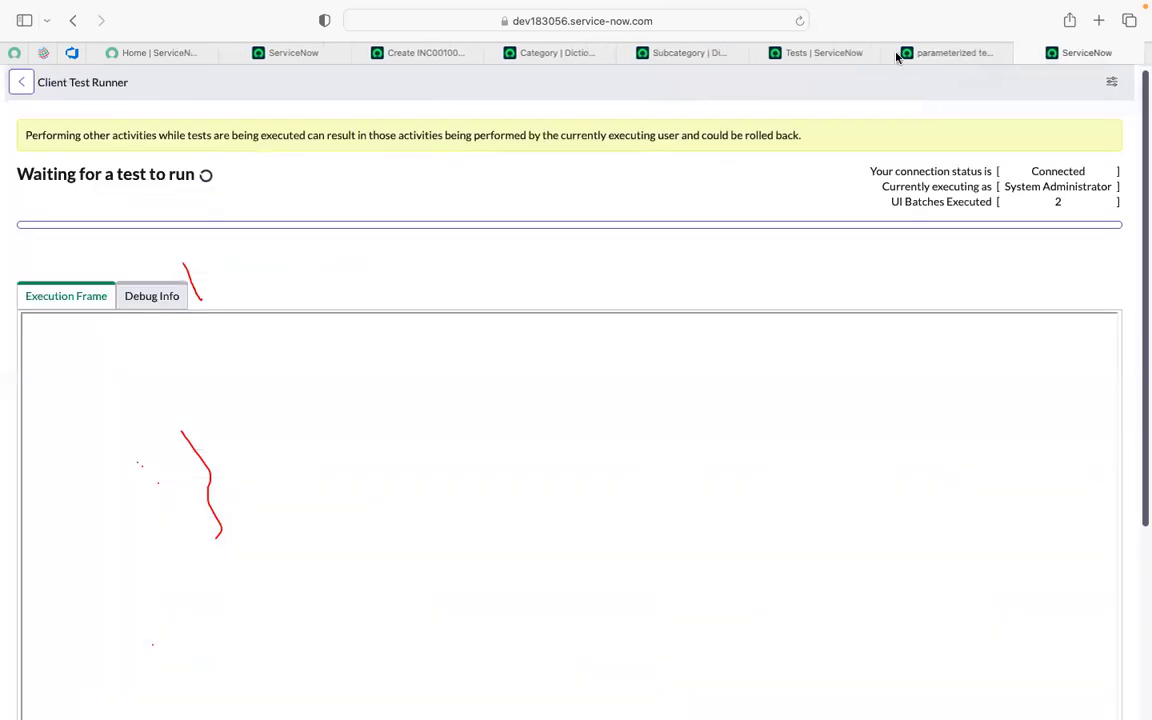
Switch to the new incident form, set Category to Hardware, and examine the subcategory choices available for it.
left_click(424, 55)
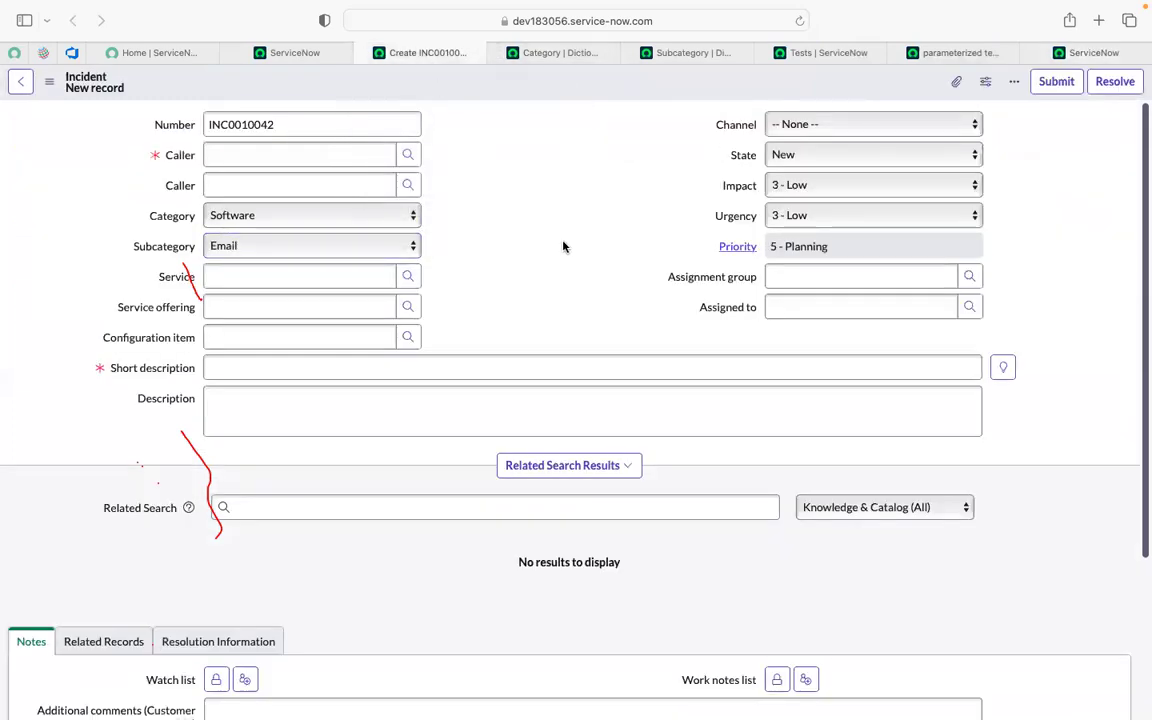
left_click(225, 229)
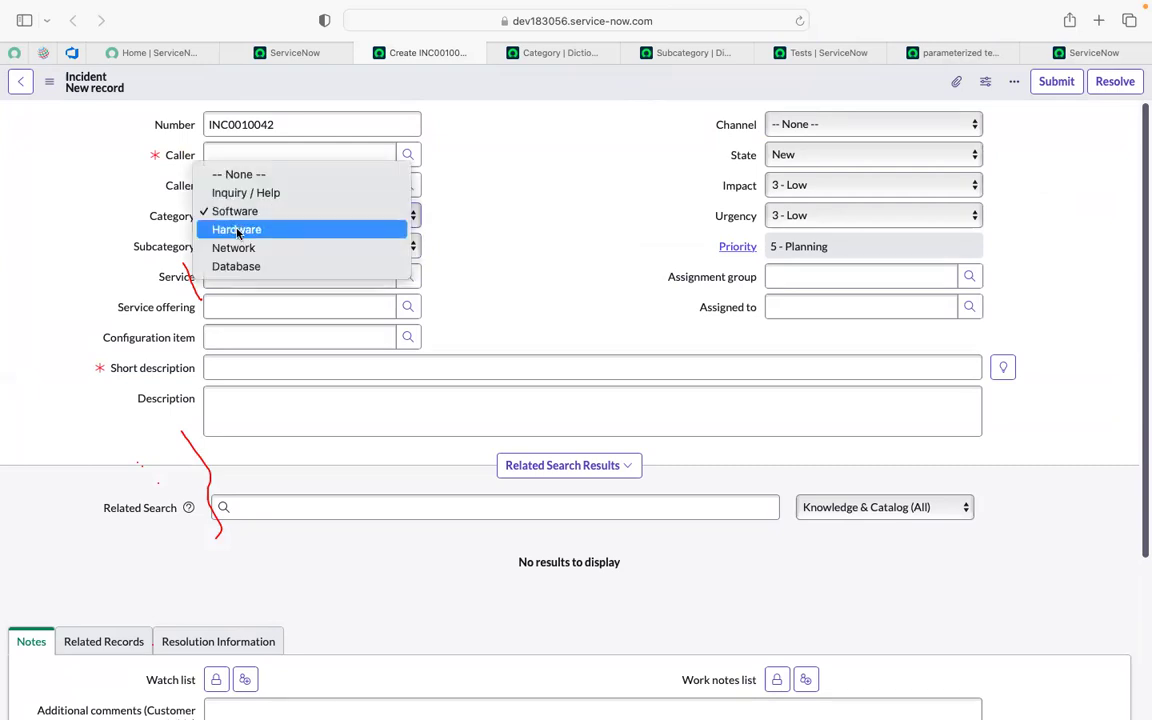
left_click(237, 230)
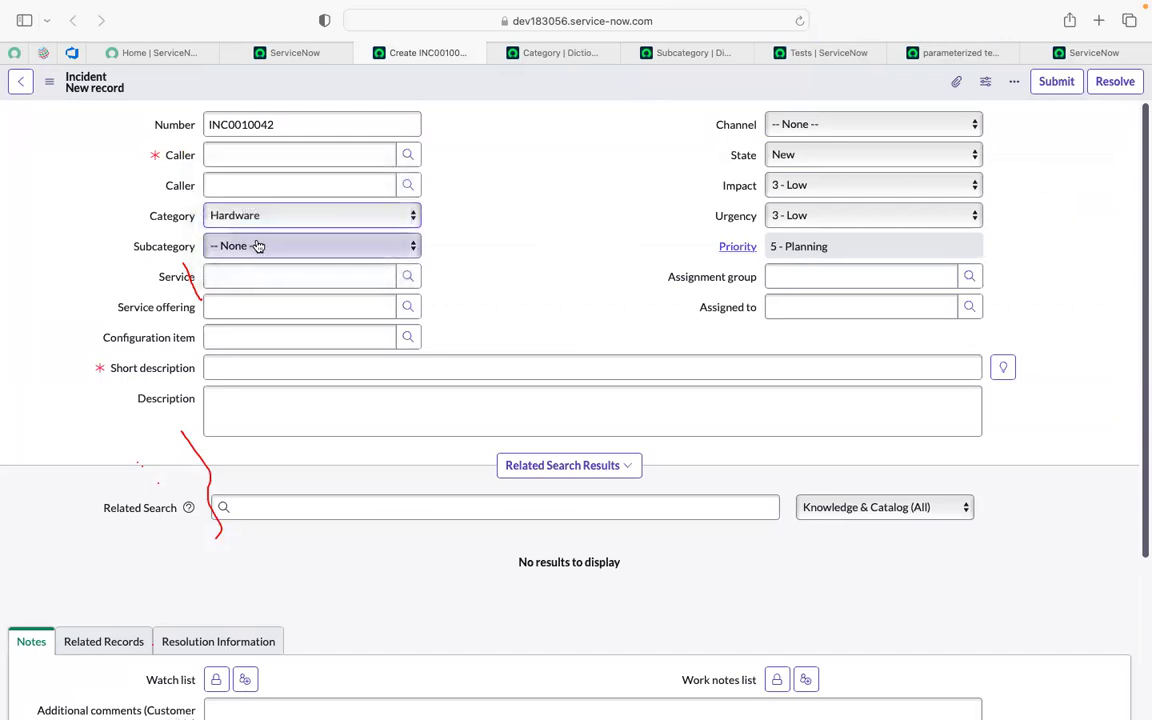
left_click(236, 218)
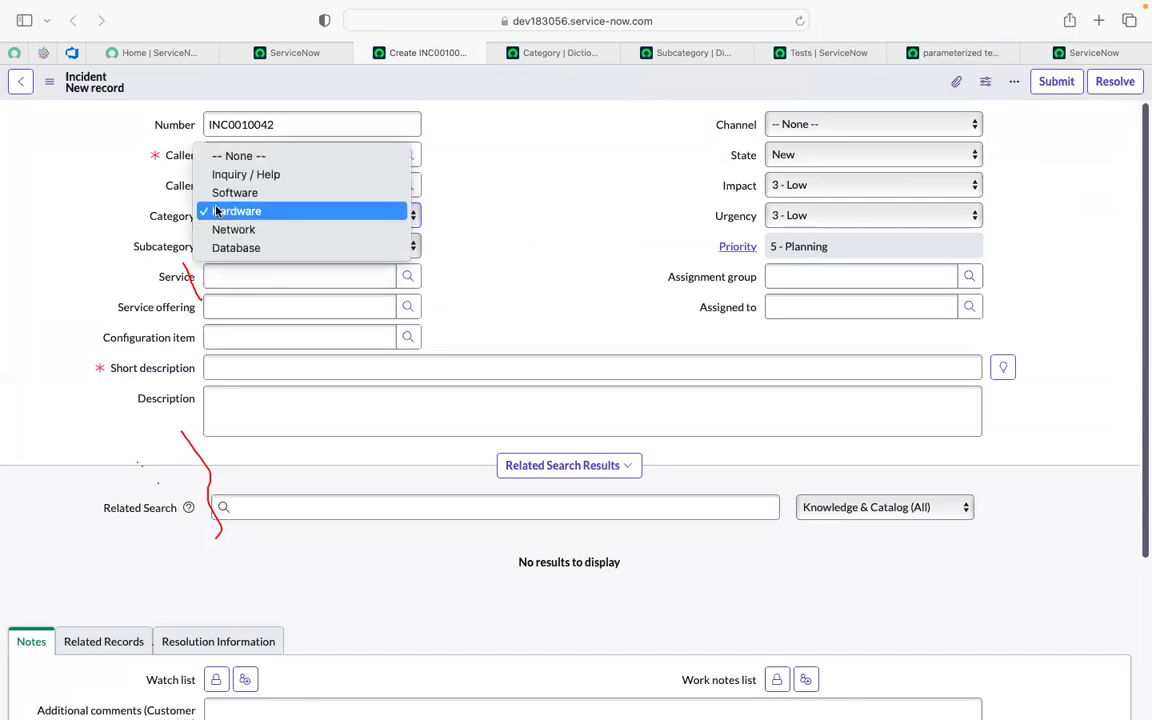
left_click(445, 205)
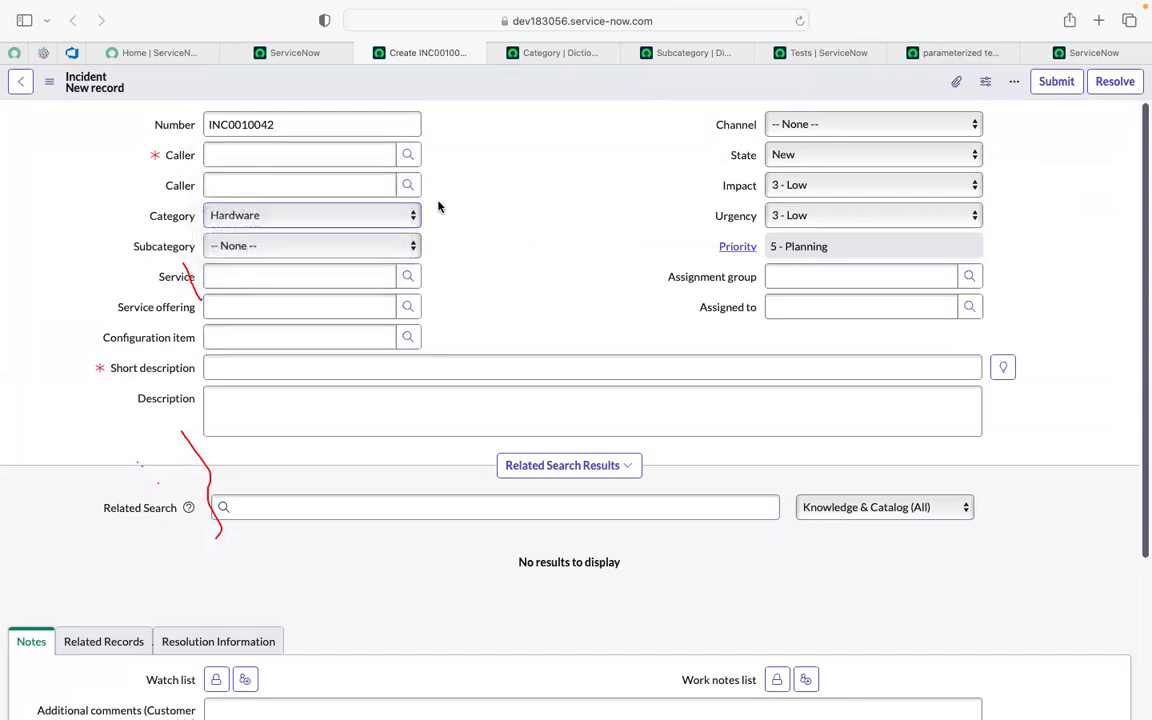
left_click(297, 256)
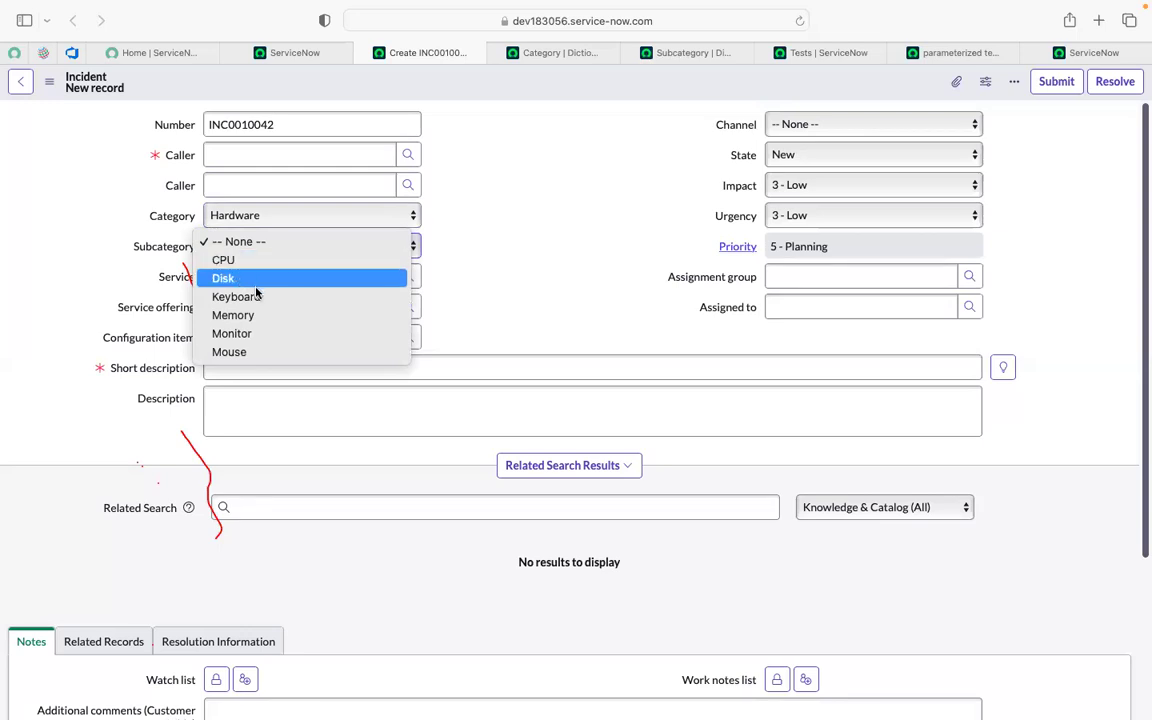
left_click(502, 301)
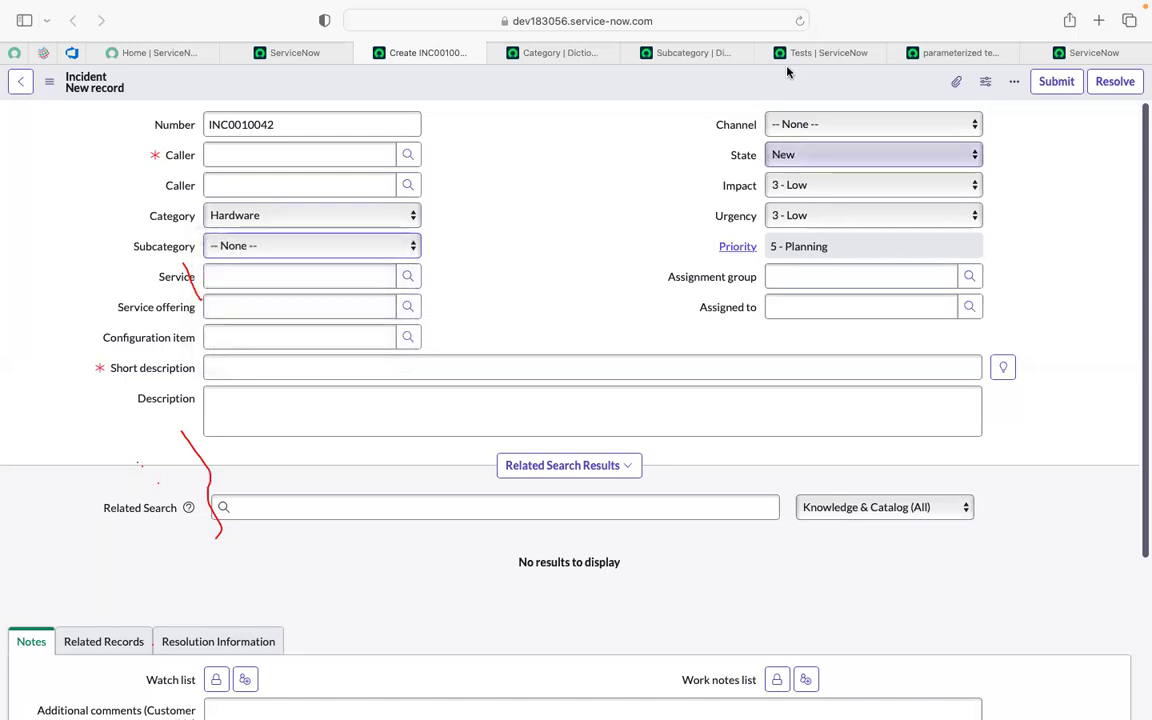
Set the new incident's Category to Software and examine its dependent subcategory choices.
left_click(254, 220)
left_click(237, 195)
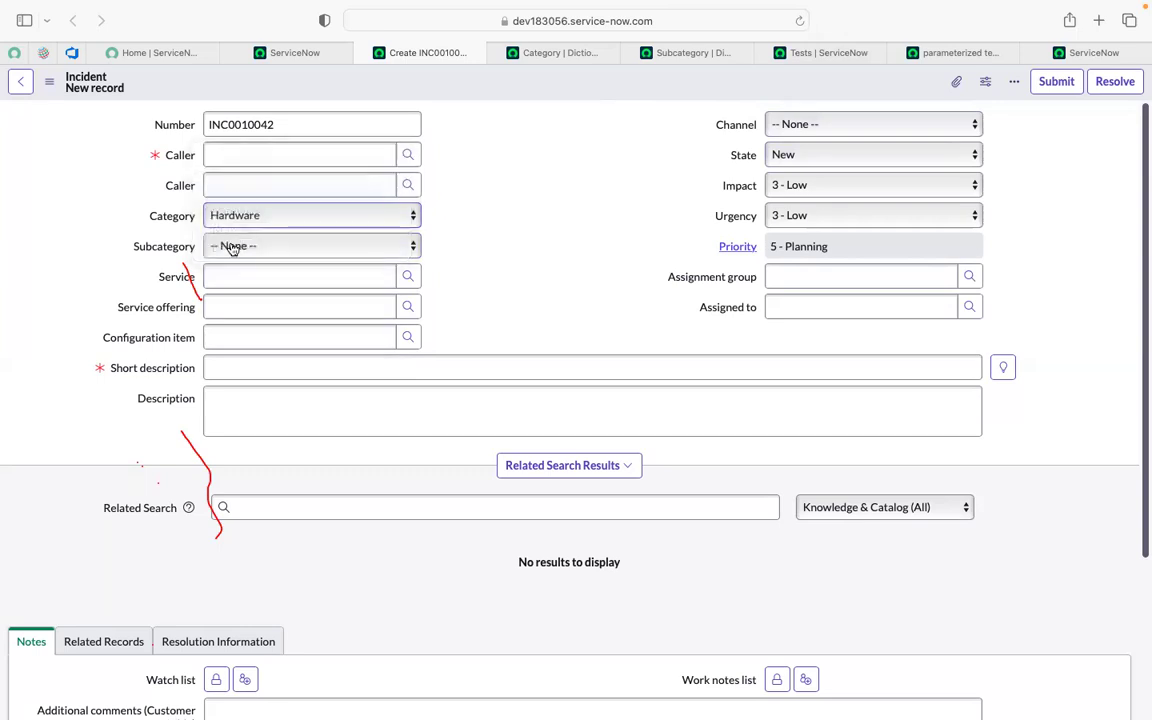
left_click(208, 250)
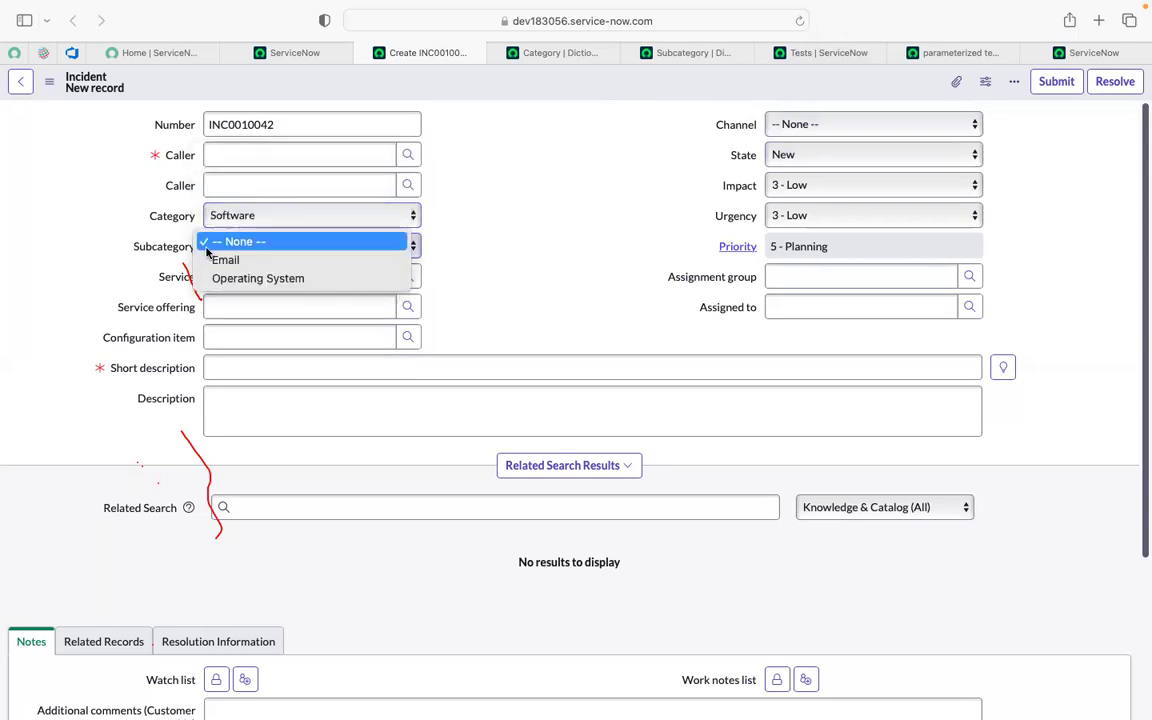
left_click(483, 272)
Change the new incident's Category to Network and examine the subcategories offered for it.
left_click(296, 221)
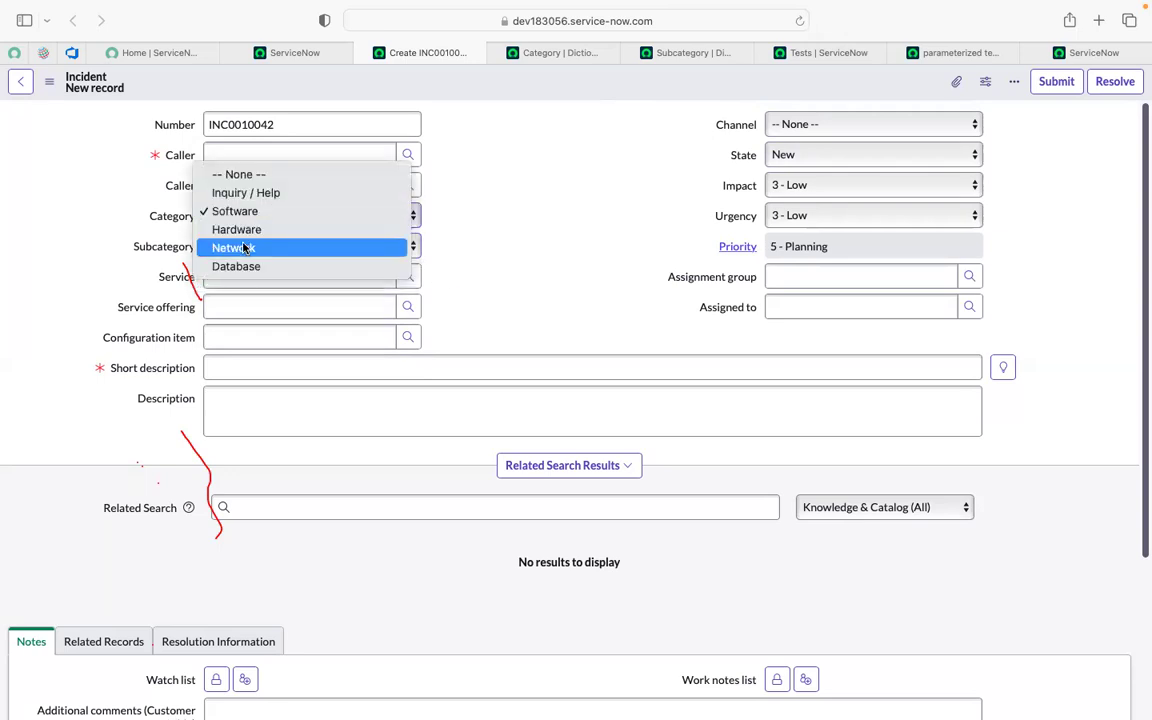
left_click(244, 247)
left_click(248, 250)
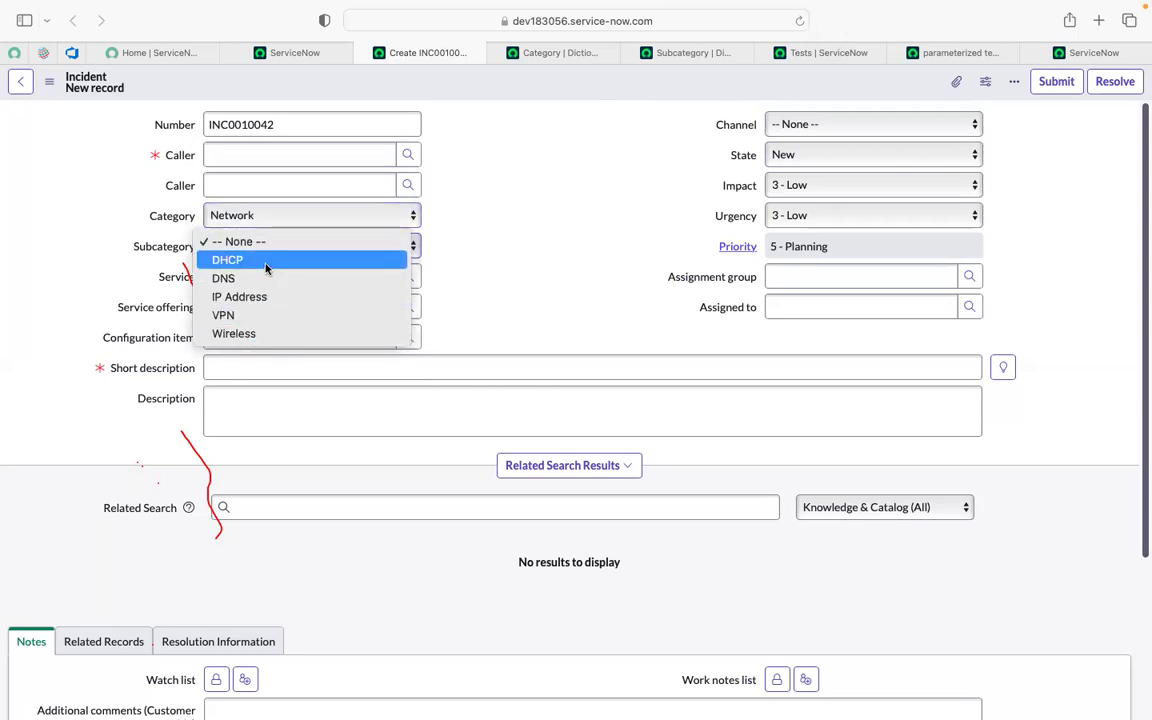
left_click(460, 191)
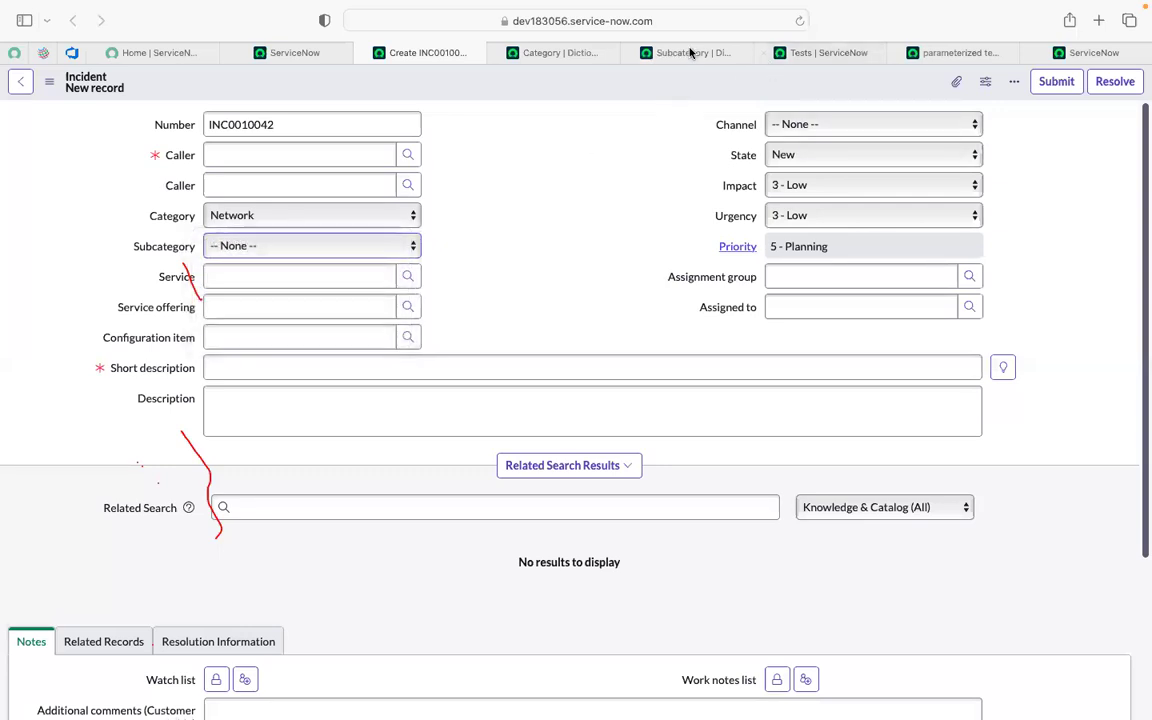
Review the choices in the Subcategory dictionary entry, plus the parameter definitions and run data sets of the parameterized incident test.
left_click(688, 52)
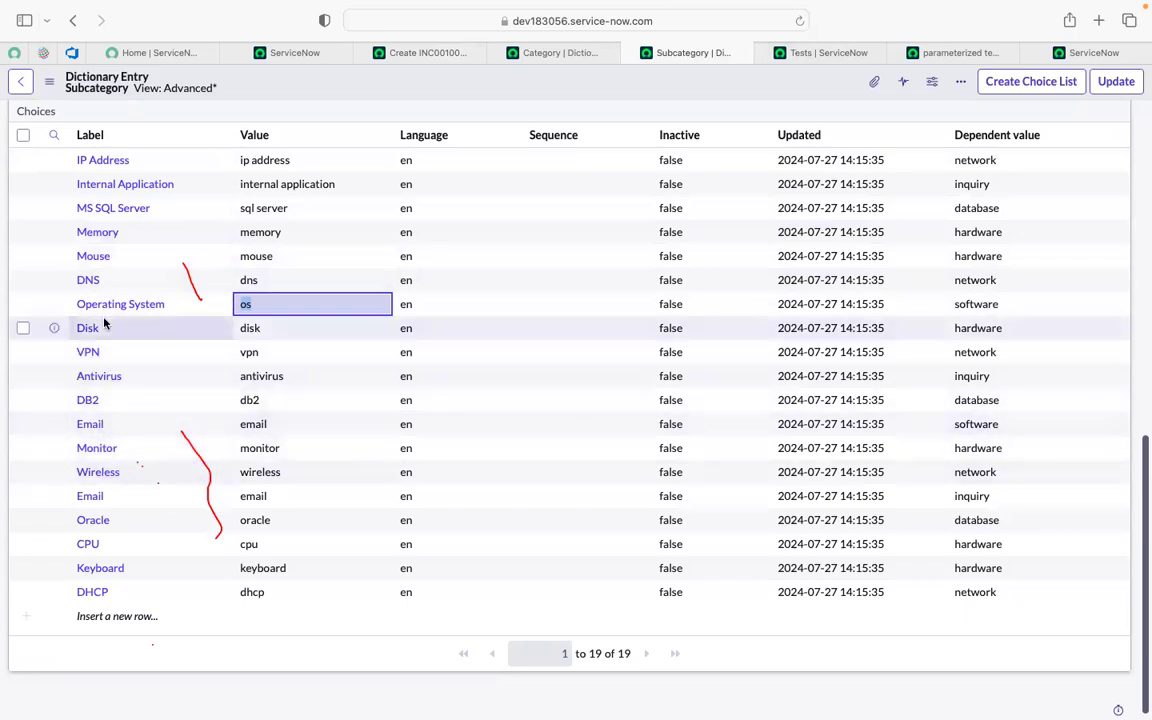
left_click(924, 55)
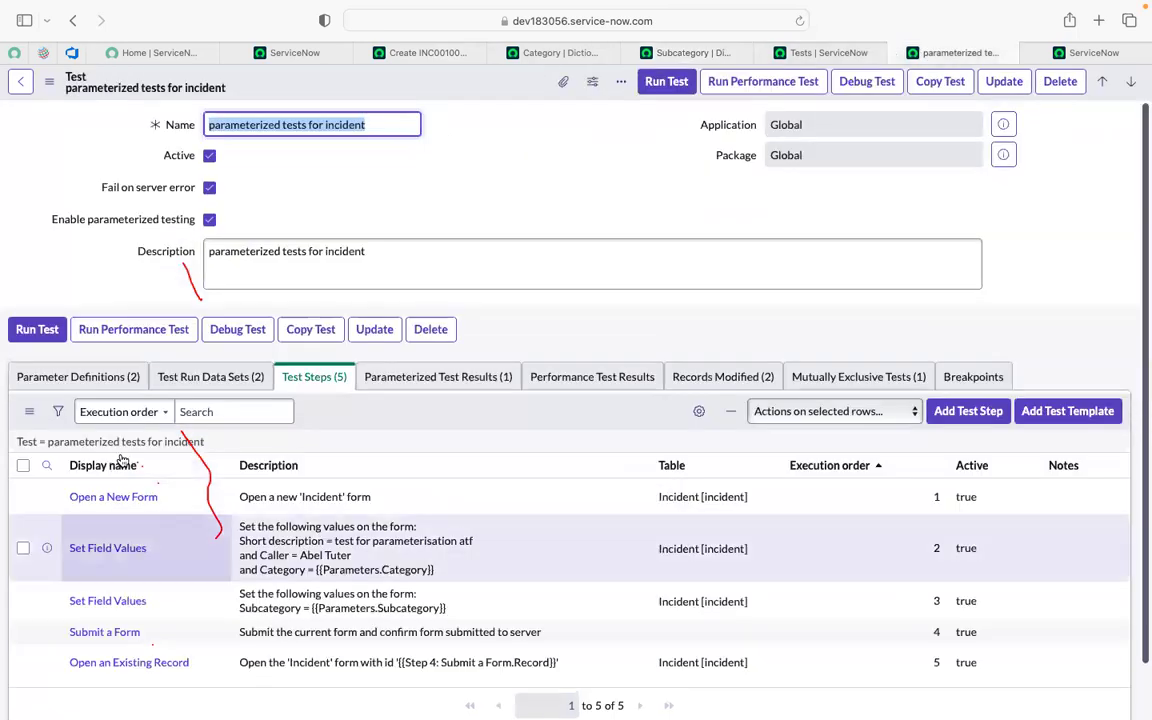
left_click(113, 376)
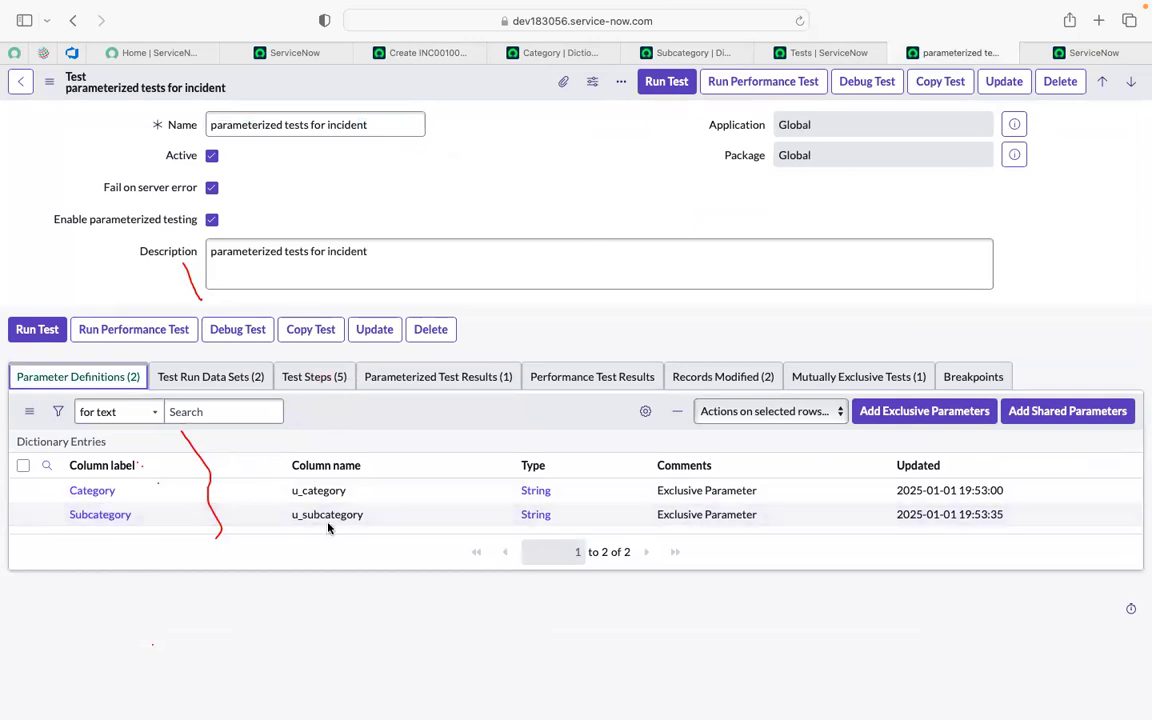
left_click(206, 379)
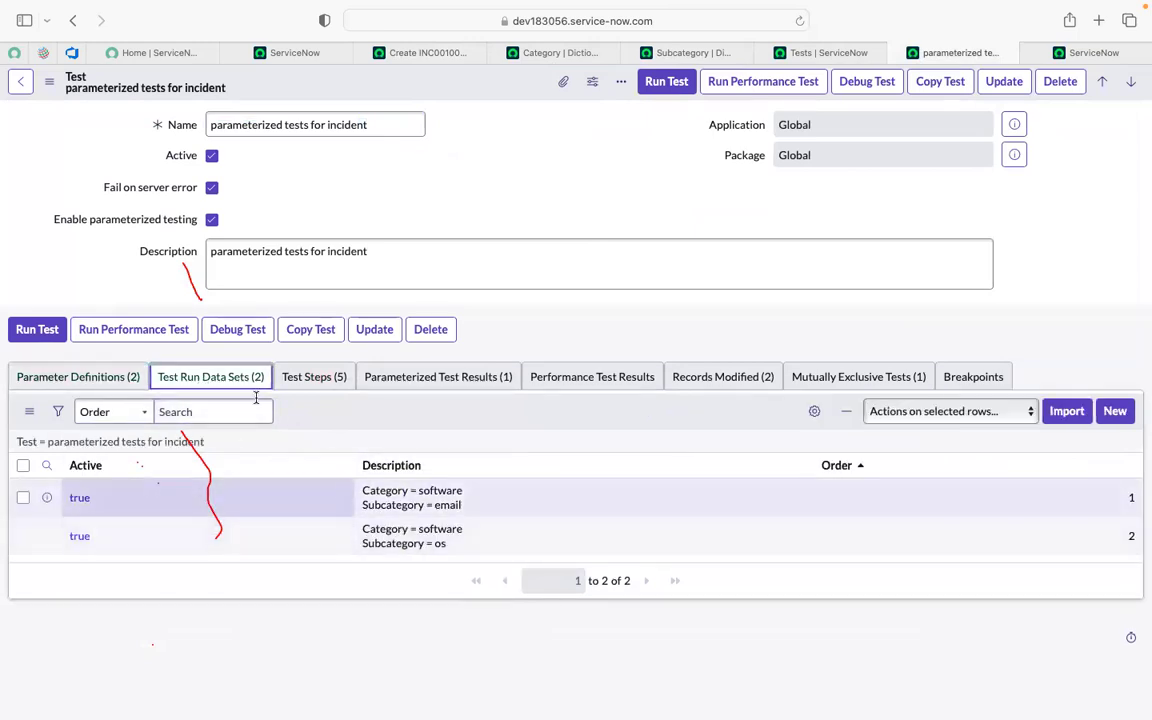
left_click(90, 378)
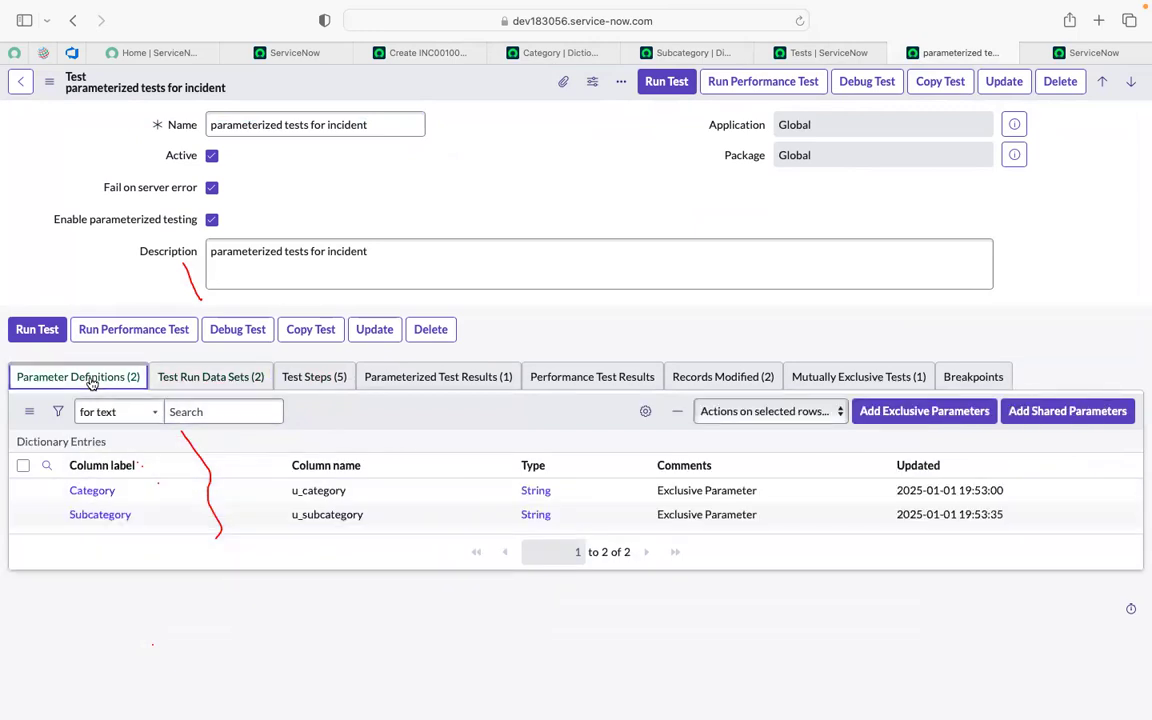
On the new incident form, set Category to Hardware, checking its subcategory choices, and set Channel to Chat.
left_click(404, 58)
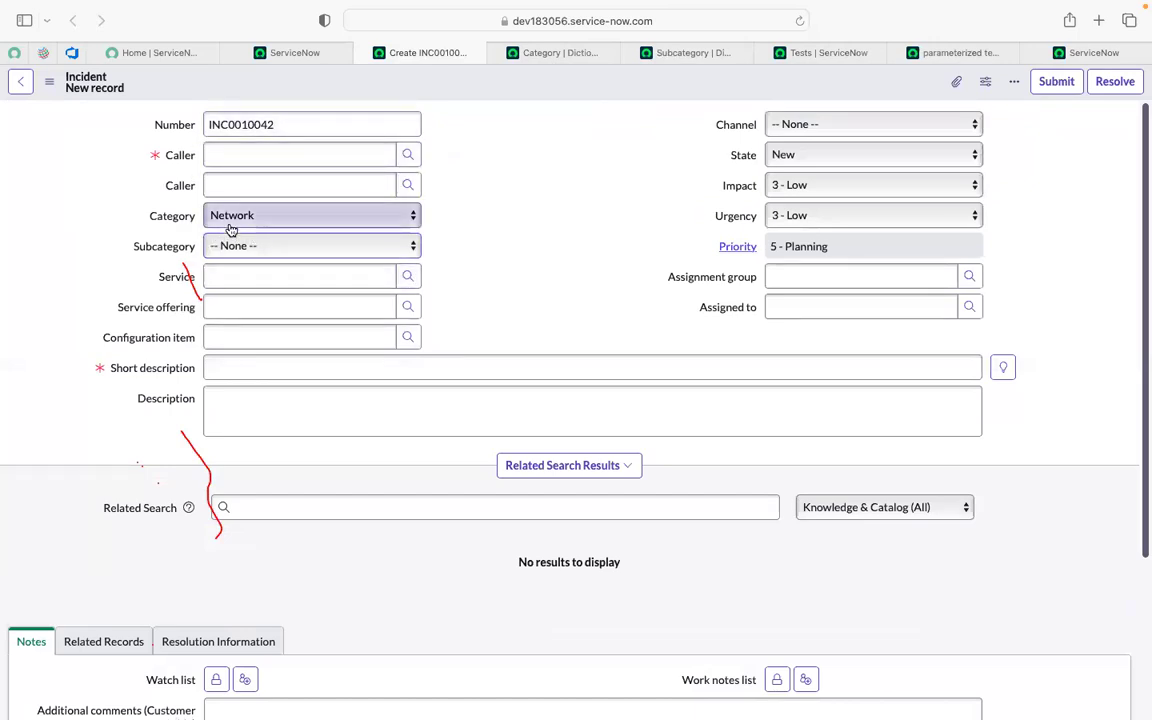
left_click(231, 229)
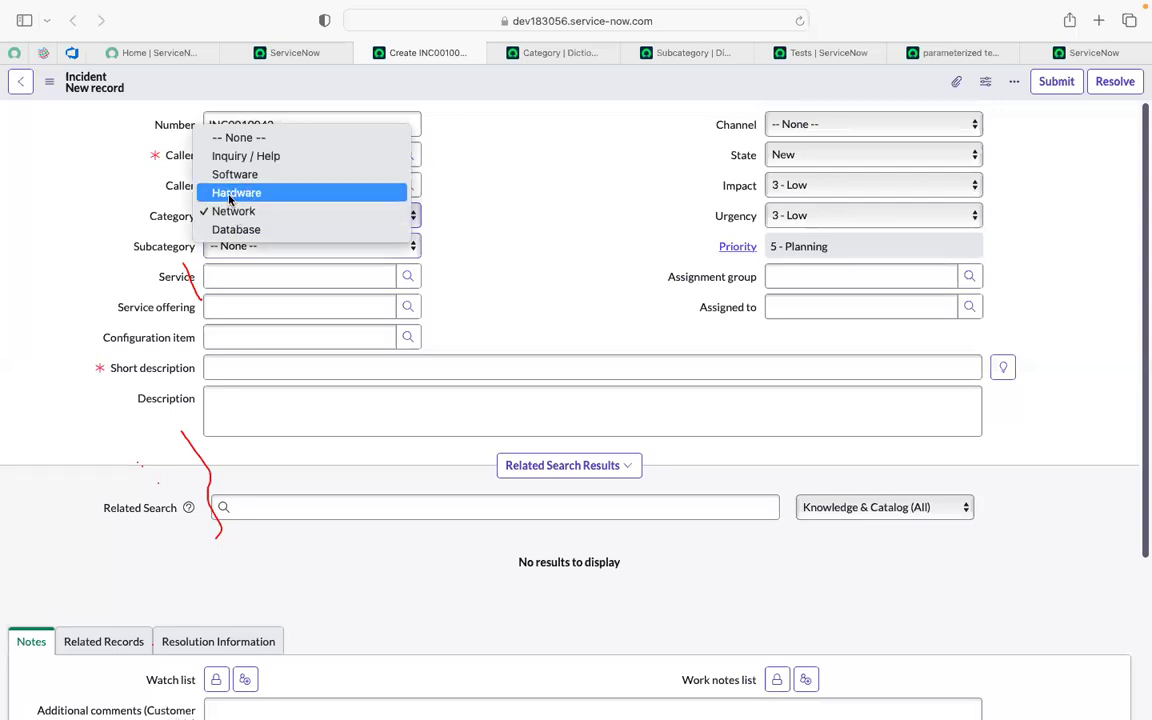
left_click(231, 193)
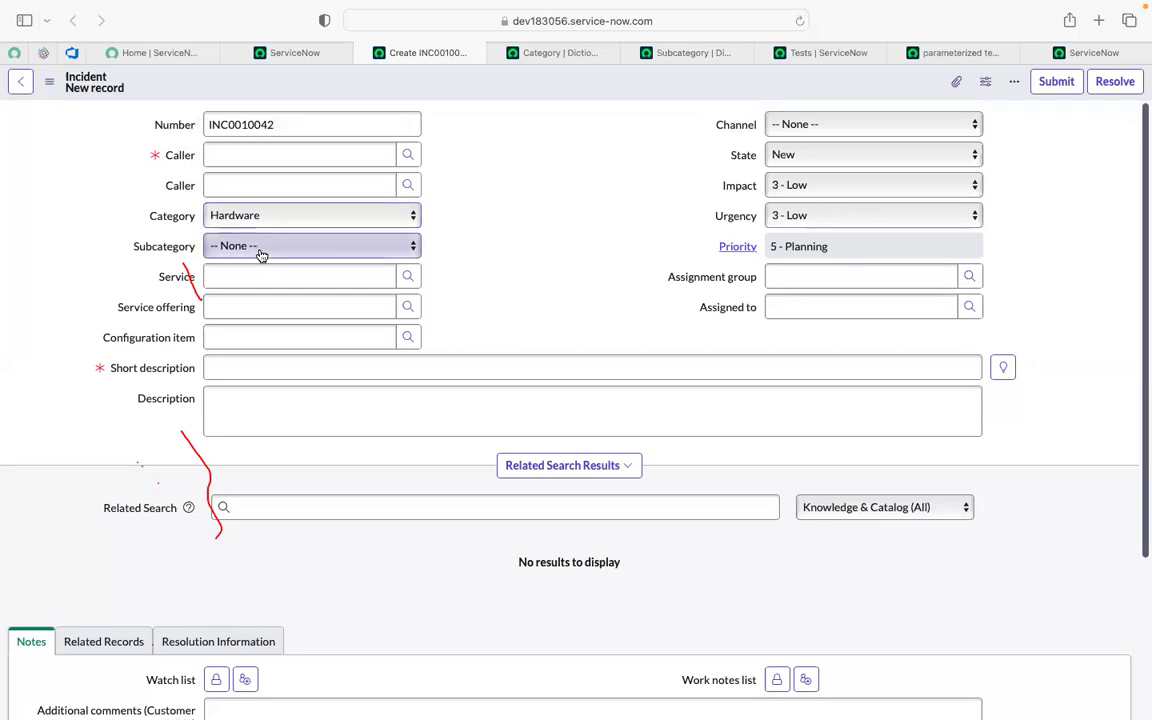
left_click(257, 250)
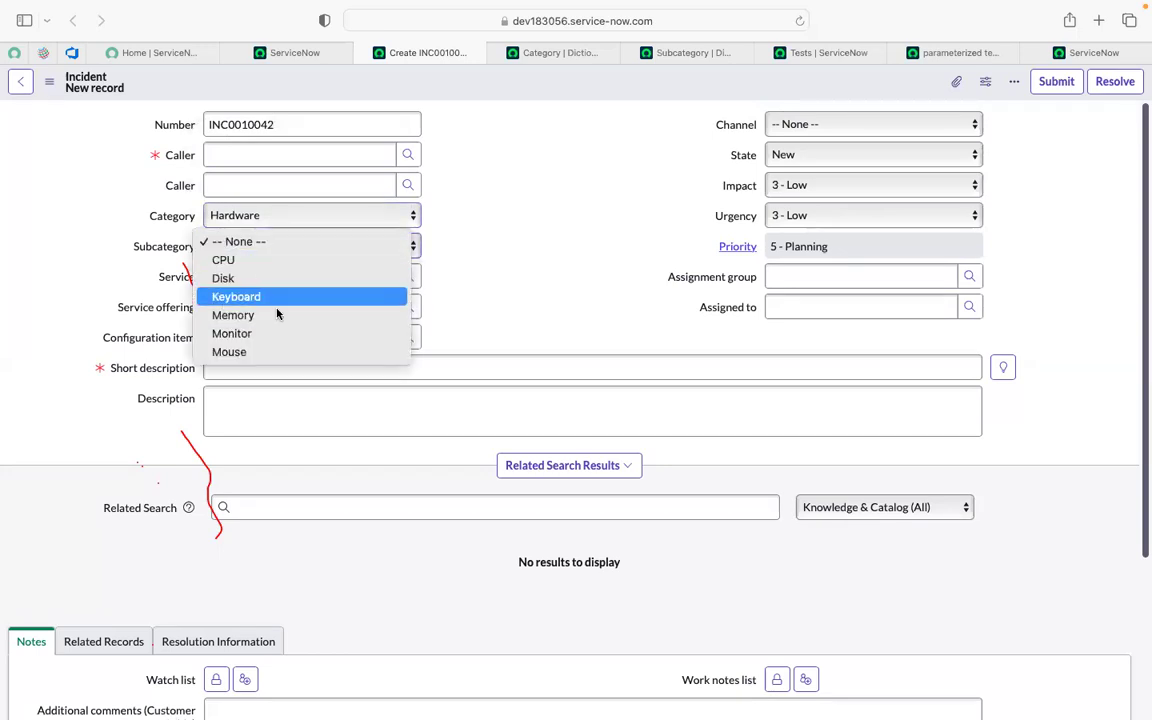
left_click(533, 274)
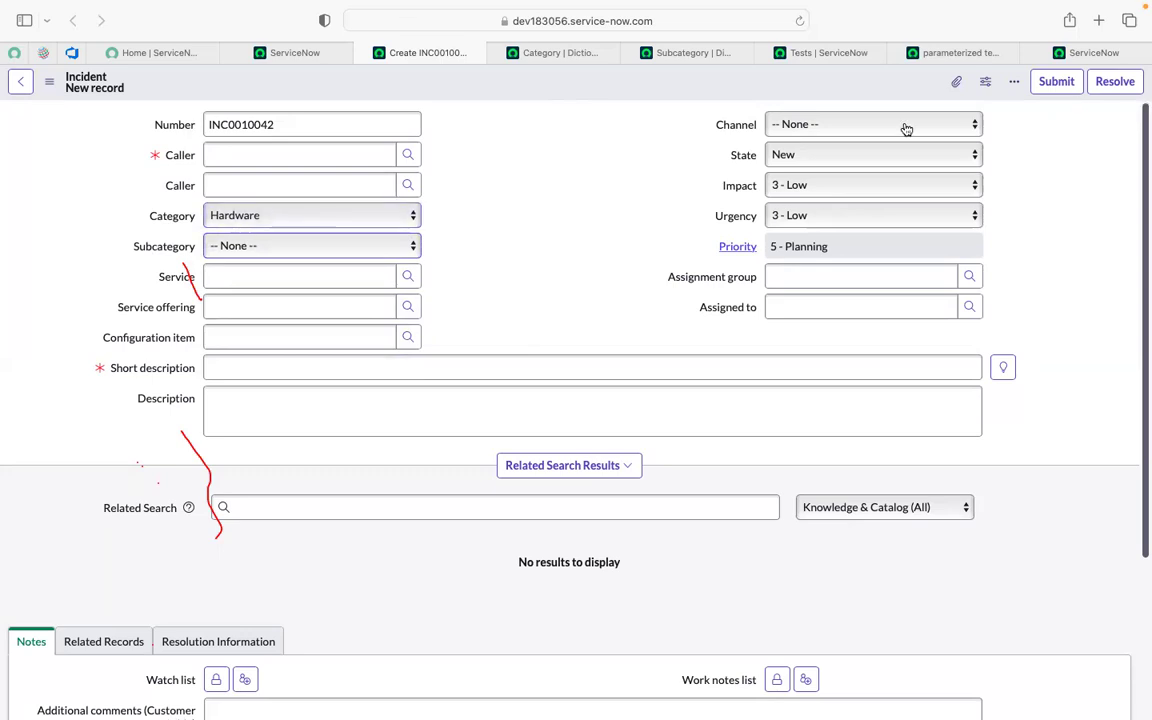
left_click(778, 118)
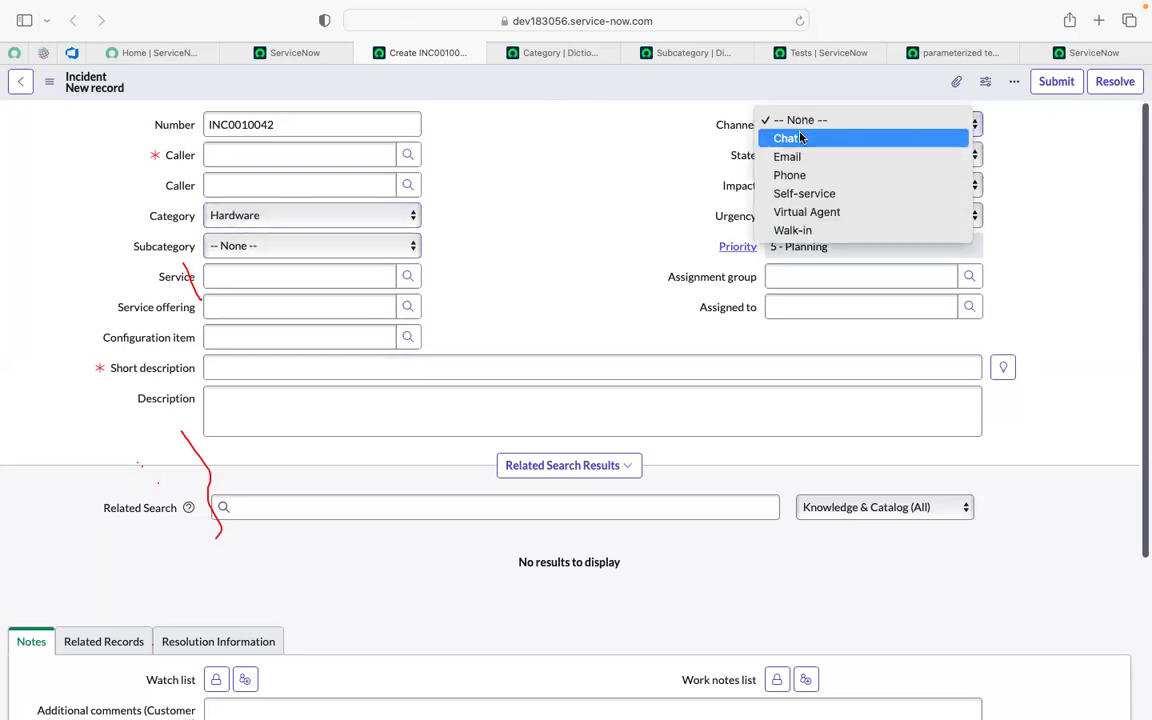
left_click(800, 138)
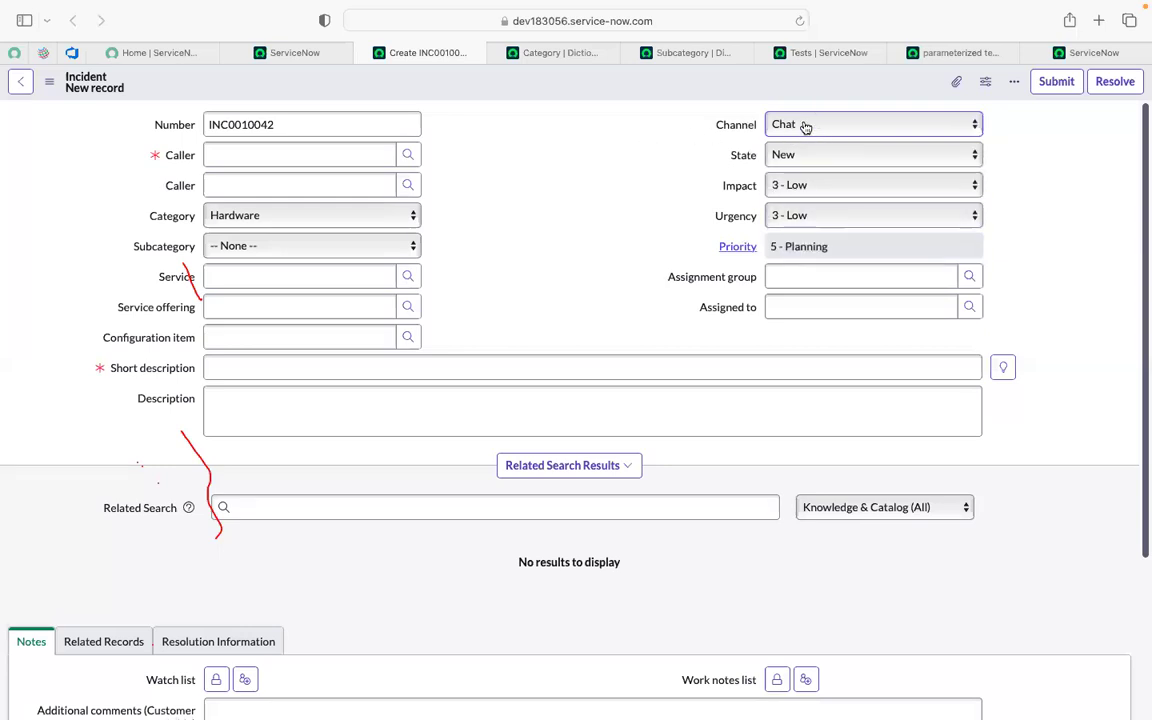
Set the new incident's Channel to Email and look through the other channel choices.
left_click(802, 127)
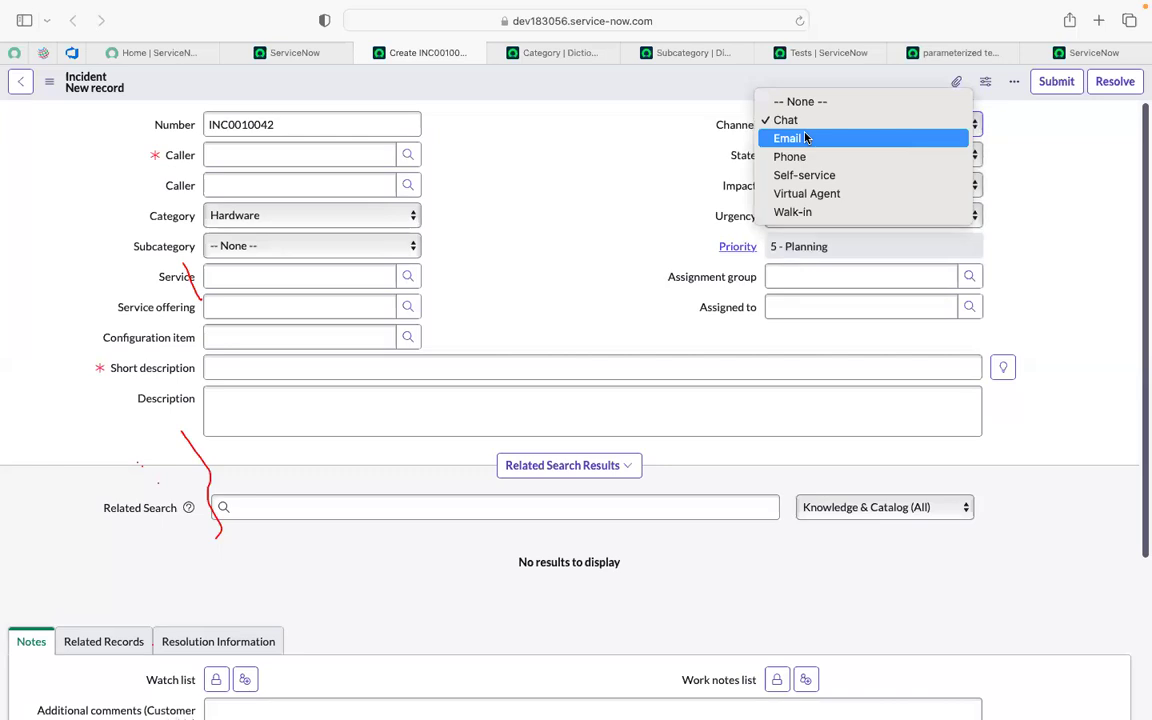
left_click(806, 138)
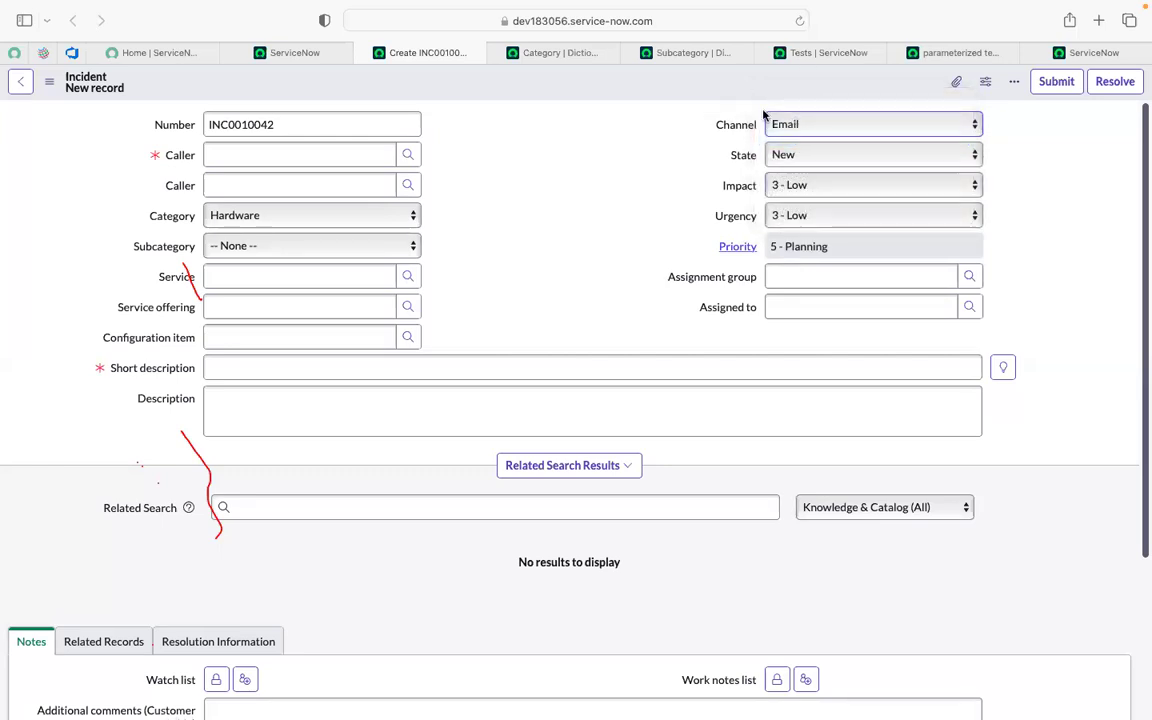
left_click(793, 118)
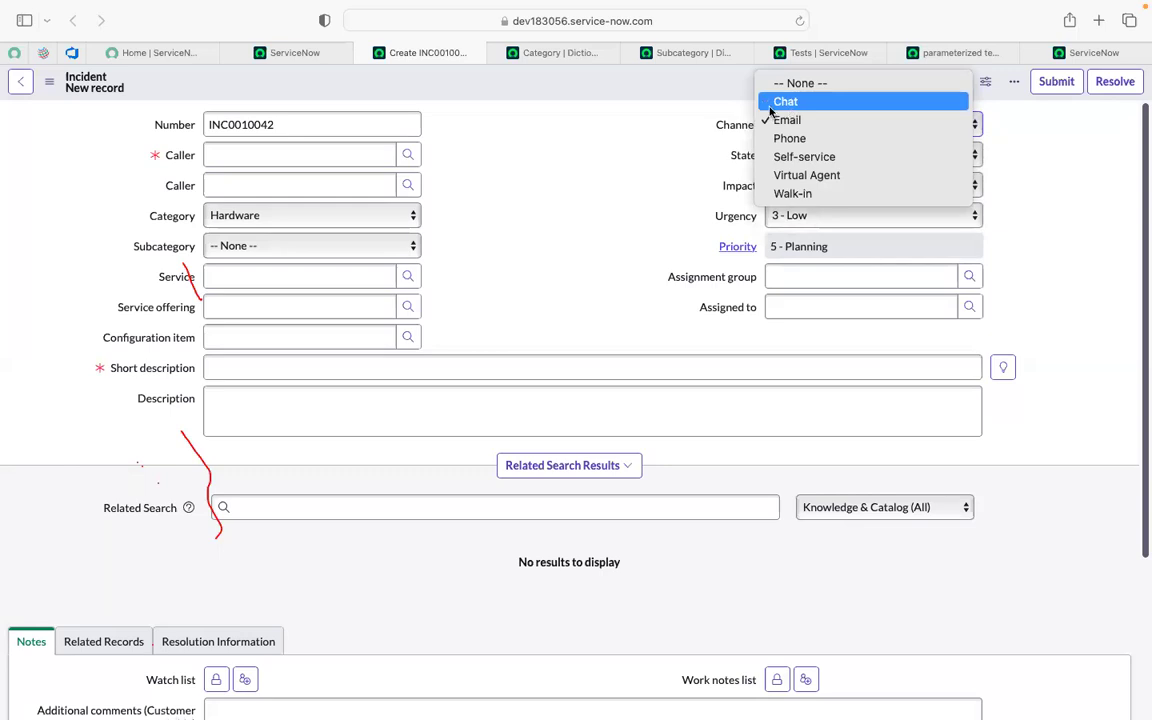
left_click(642, 129)
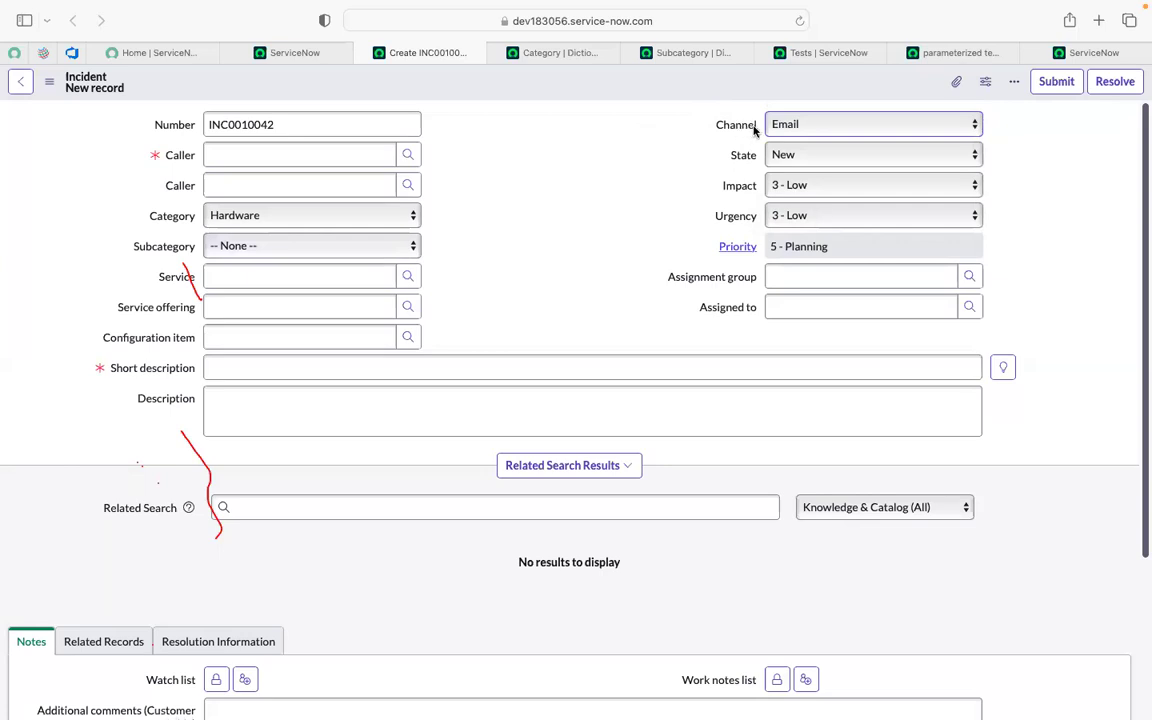
left_click(798, 128)
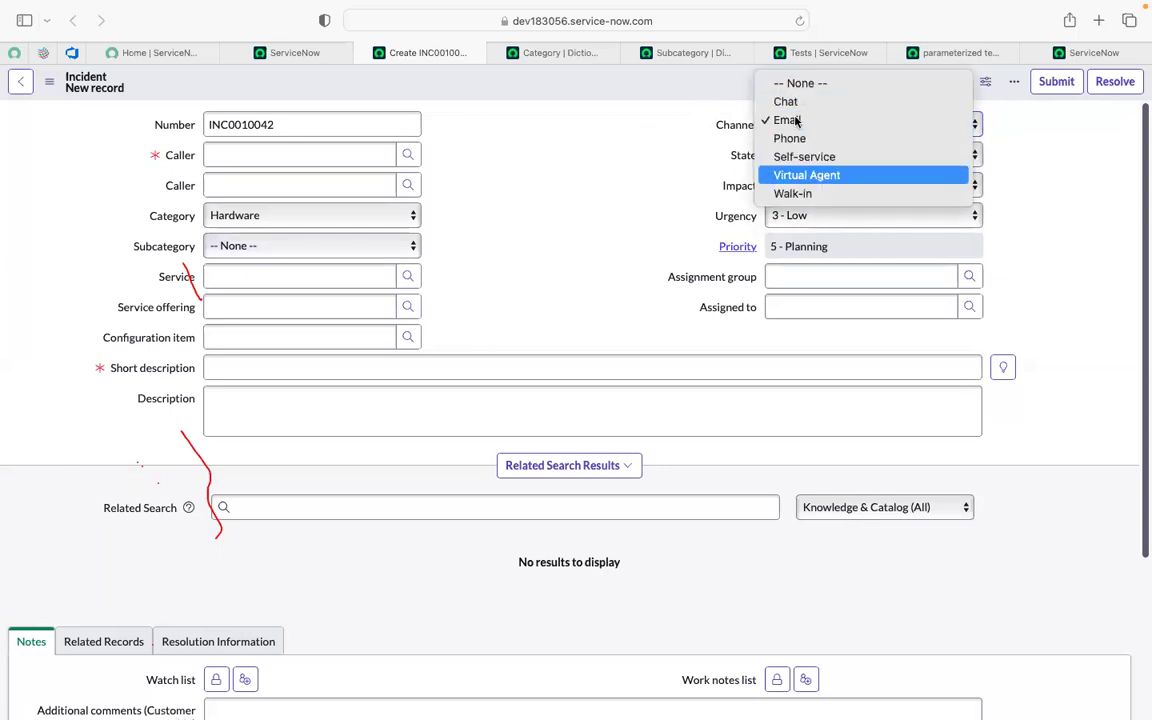
left_click(626, 170)
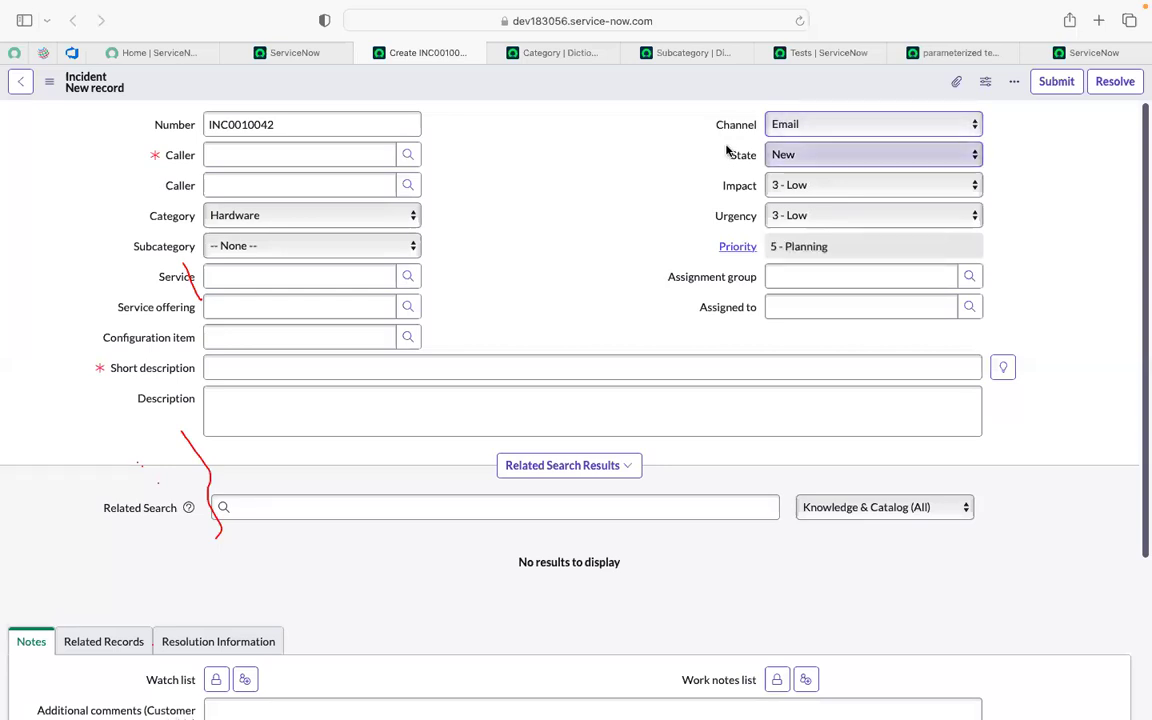
Duplicate the new incident form in another browser tab and open the Channel field's dictionary entry there.
right_click(720, 130)
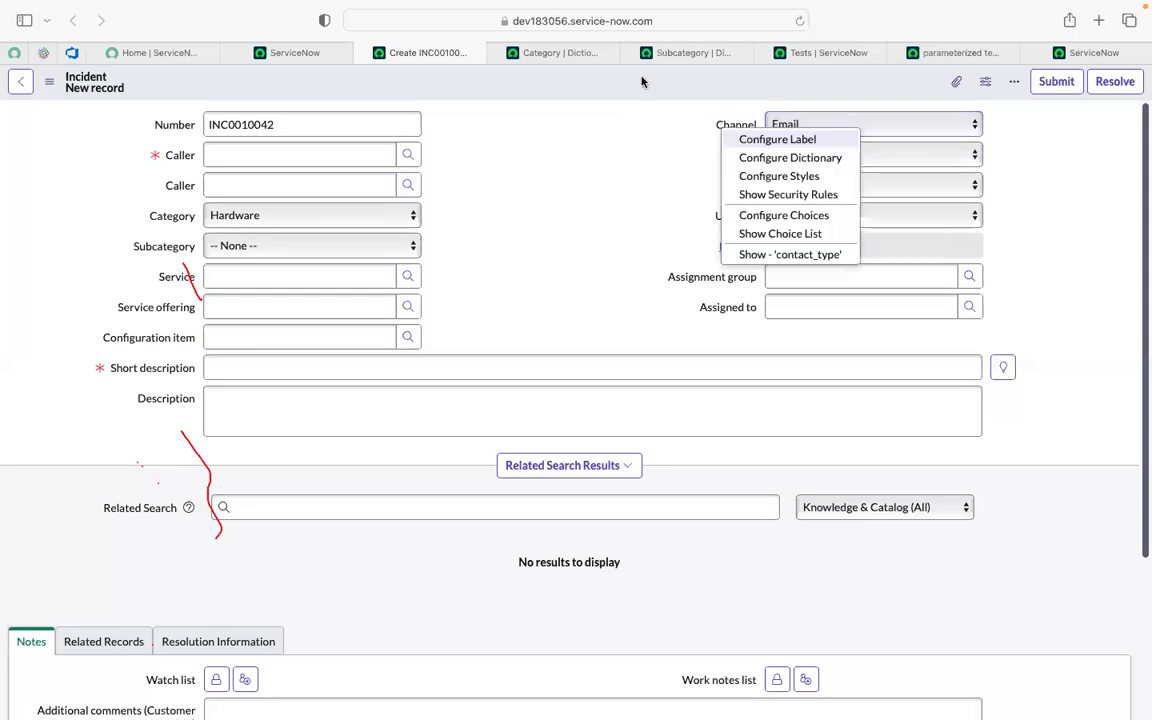
left_click(514, 182)
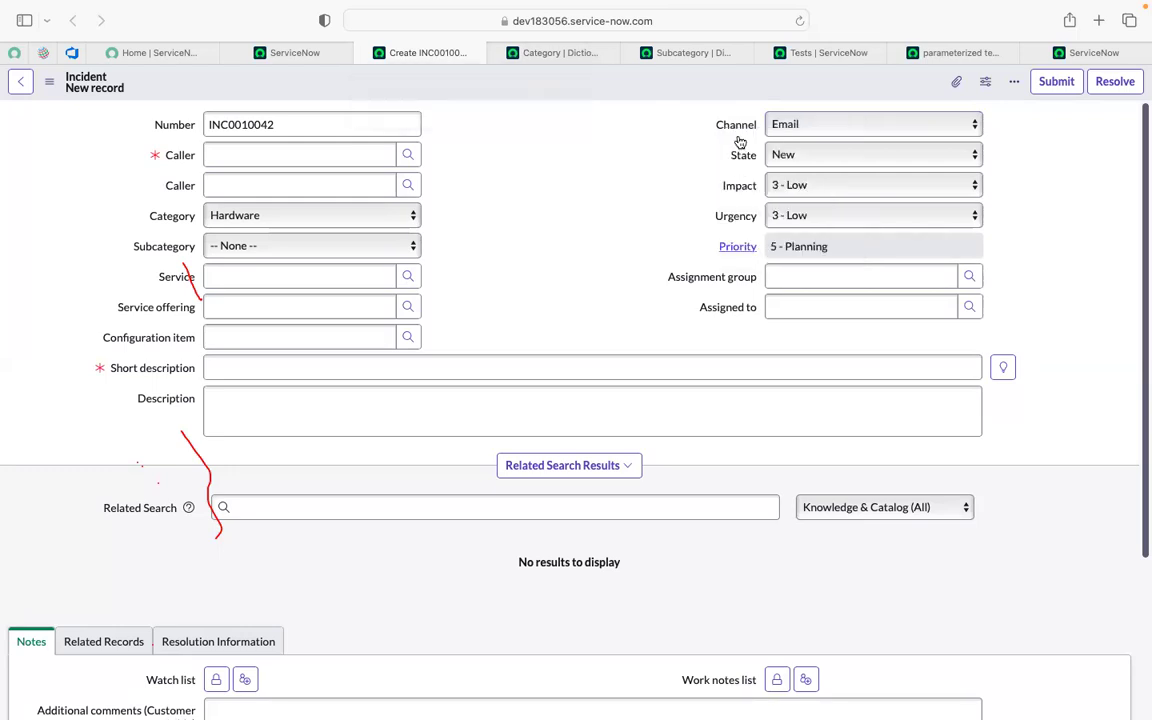
right_click(421, 53)
left_click(445, 74)
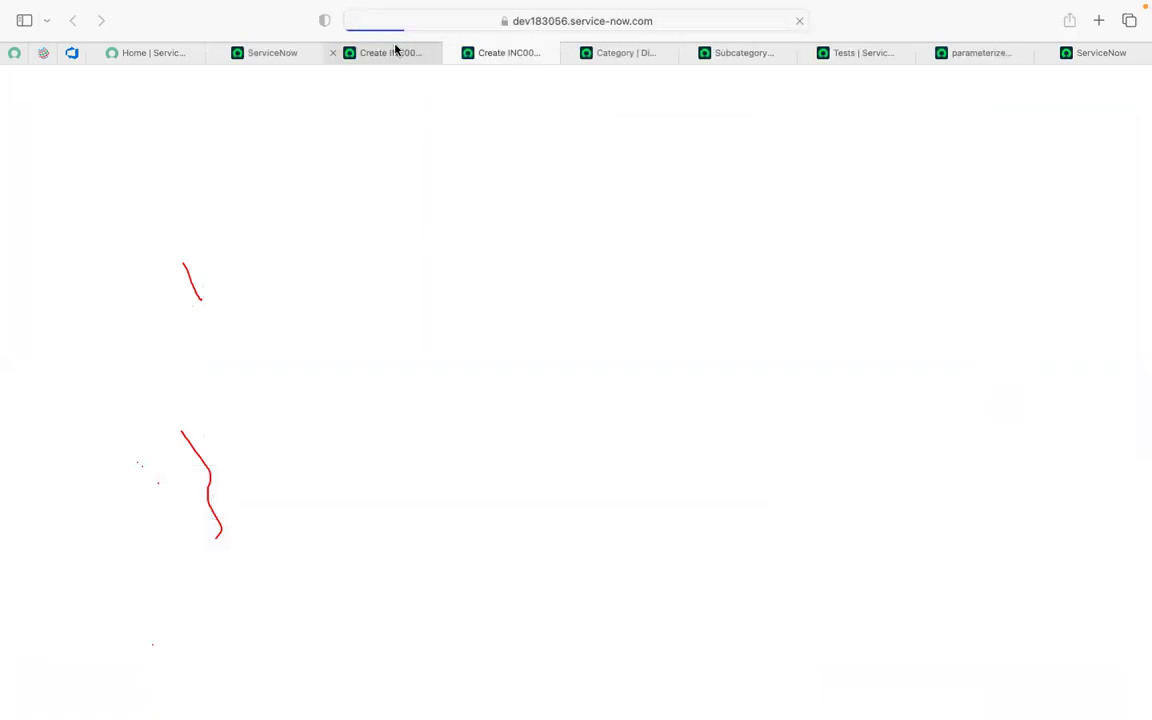
left_click(496, 57)
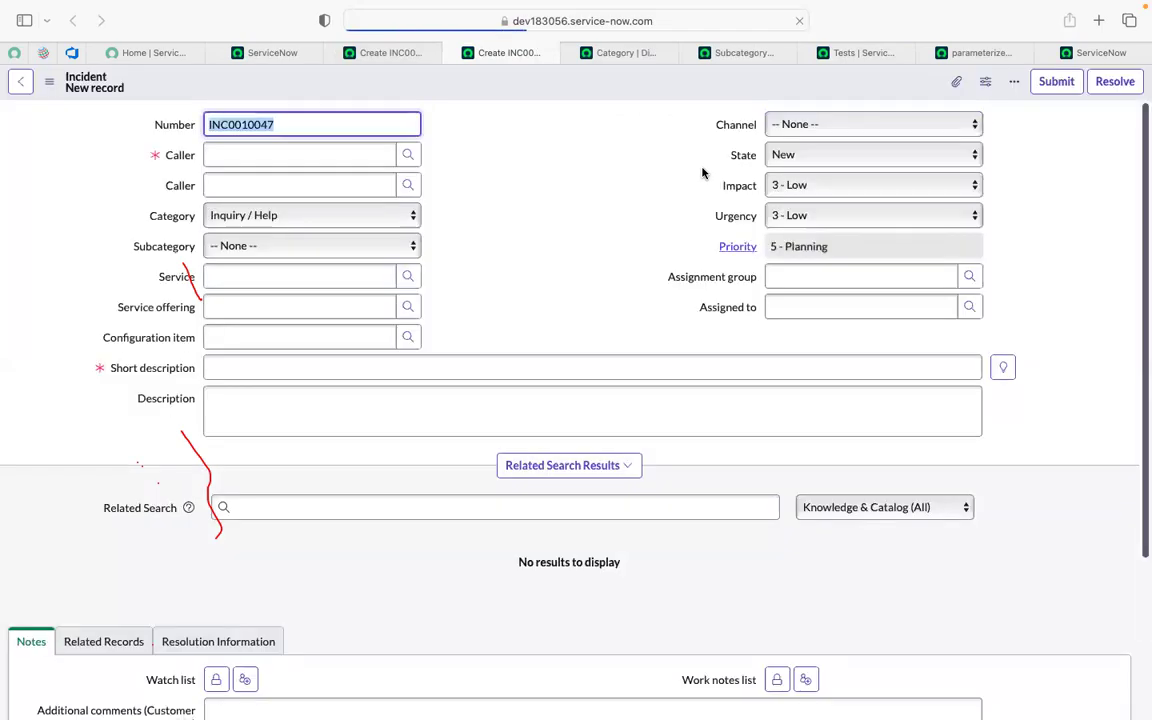
right_click(724, 125)
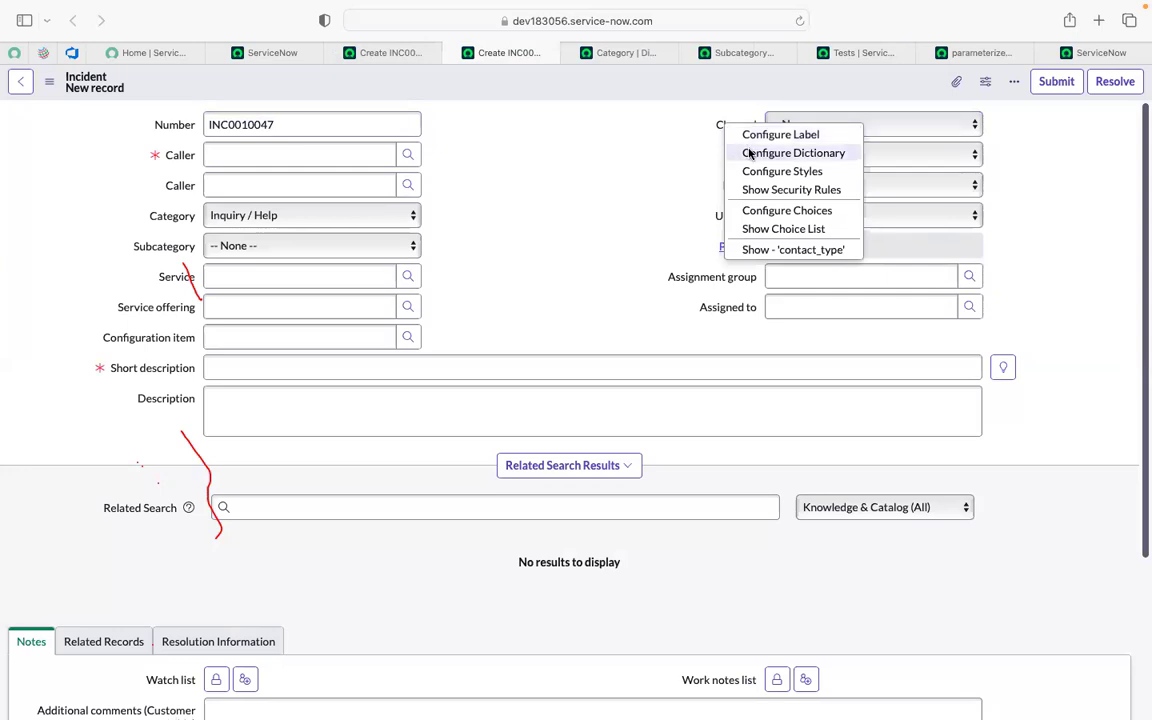
left_click(749, 153)
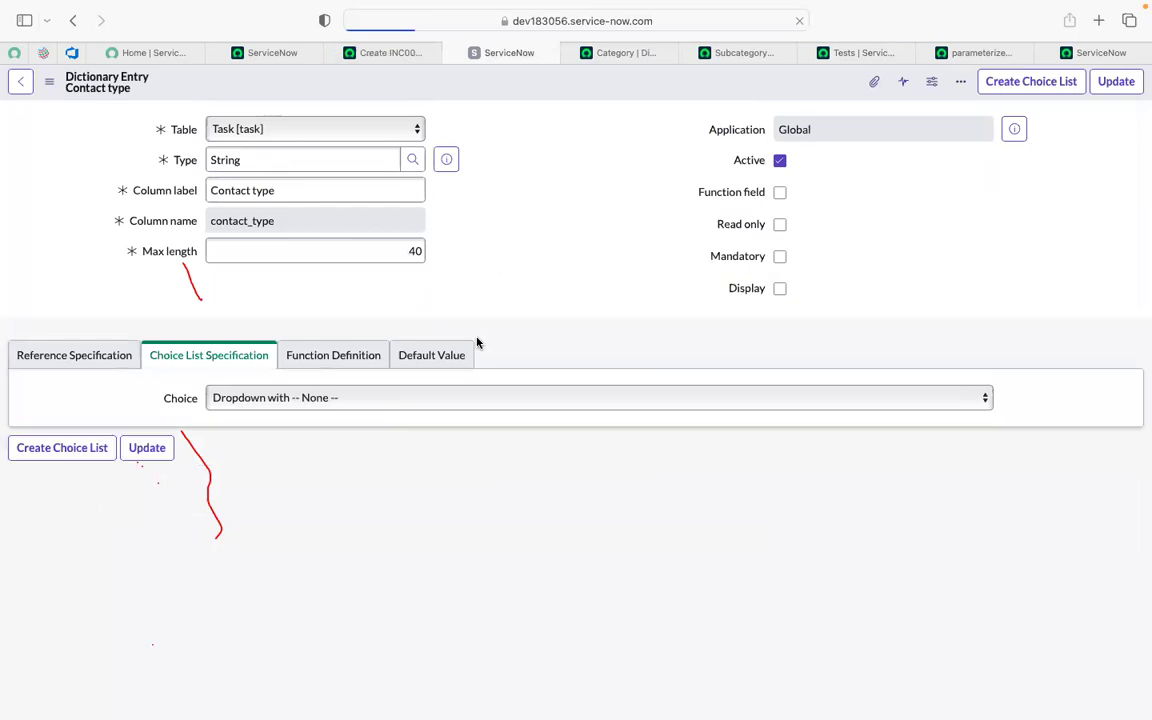
Review the Contact type dictionary entry, comparing its column label with the incident form and examining its choice labels and values.
scroll(427, 365, "down", 3)
scroll(232, 414, "up", 4)
scroll(232, 414, "down", 4)
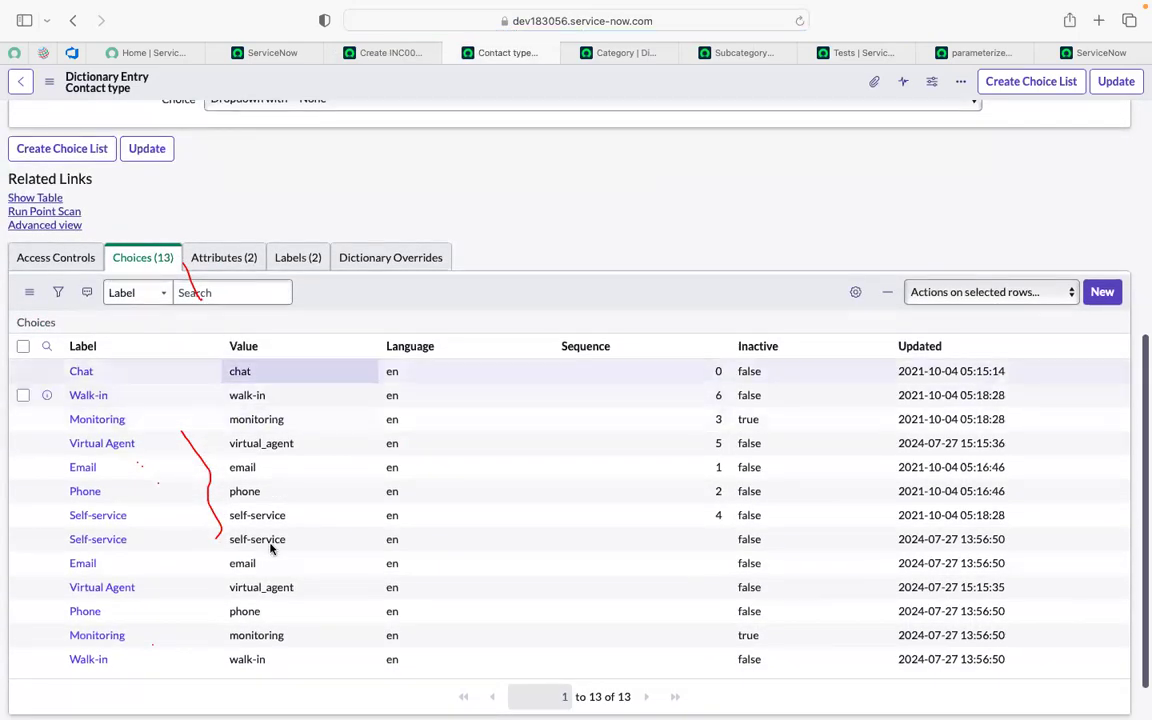
scroll(500, 237, "up", 5)
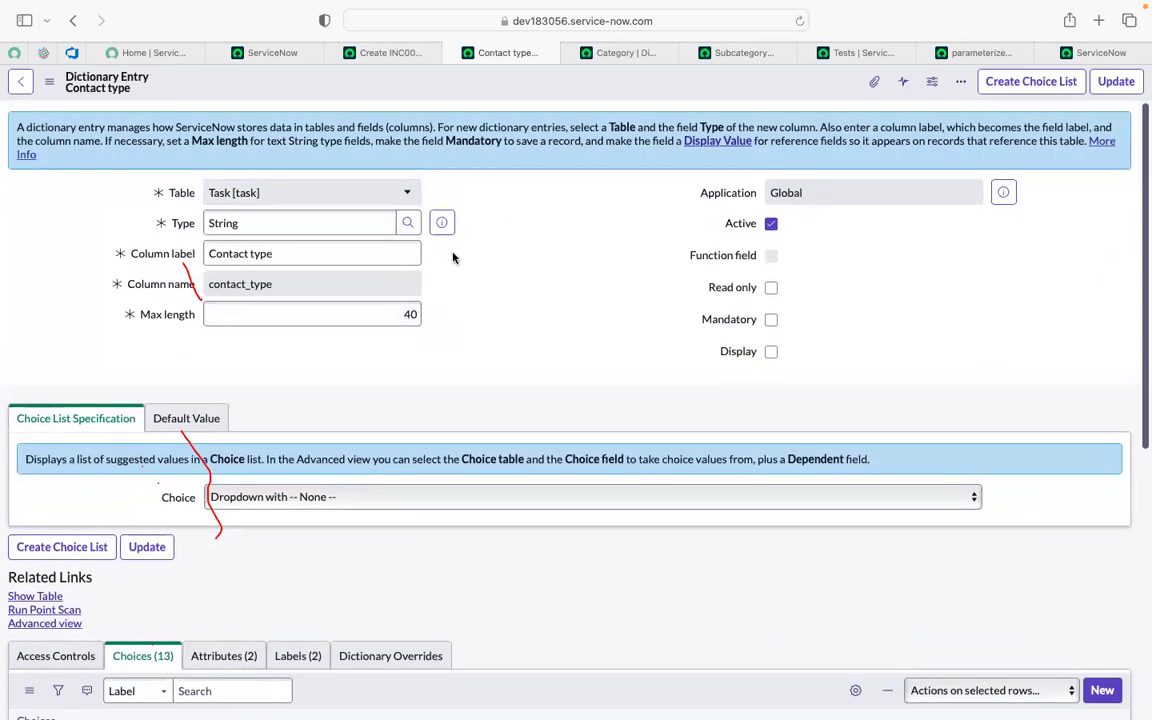
left_click(219, 252)
left_click(394, 52)
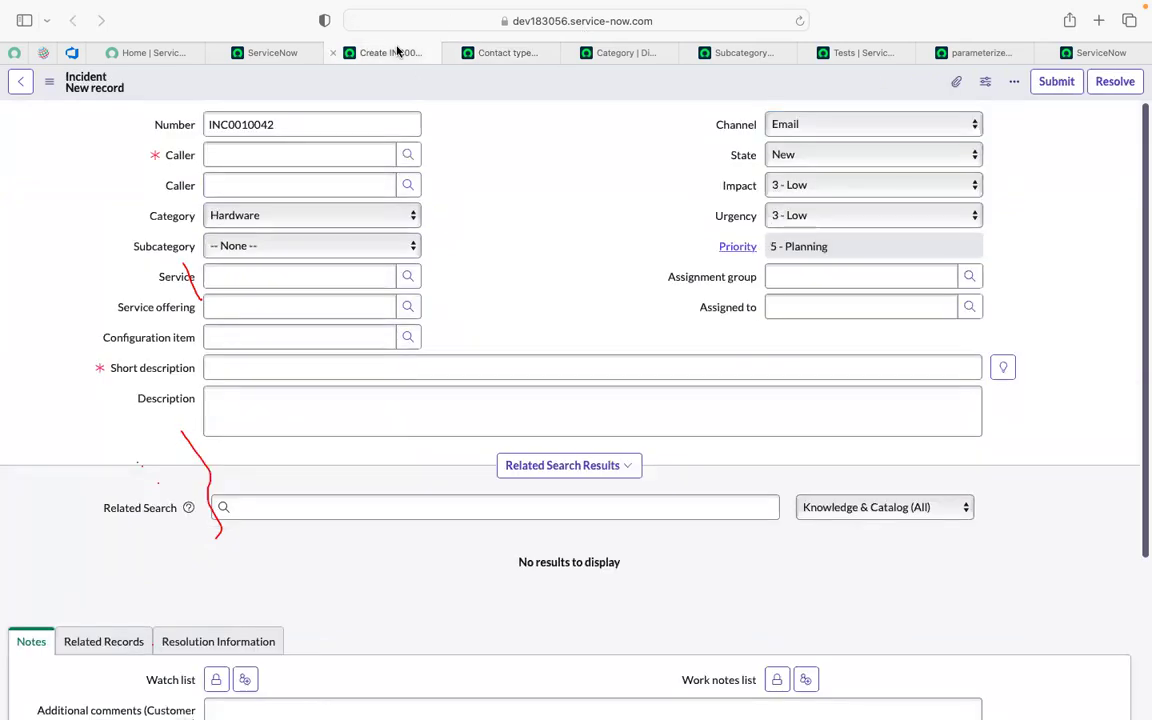
left_click(484, 54)
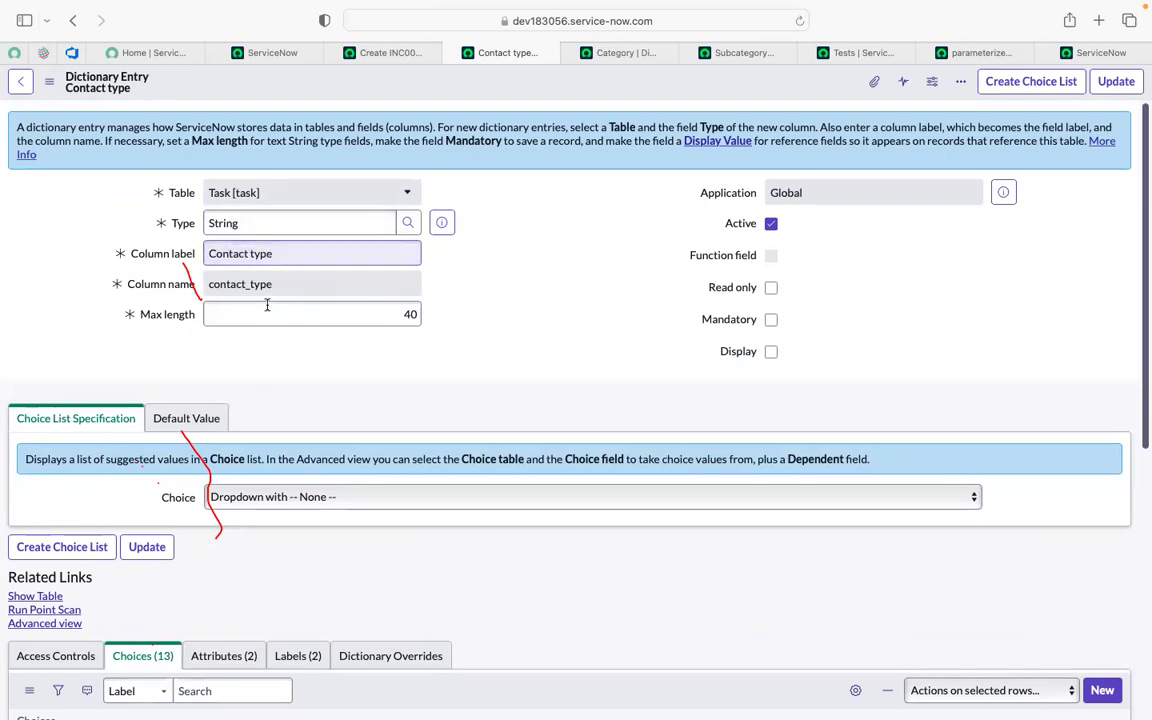
scroll(295, 392, "down", 9)
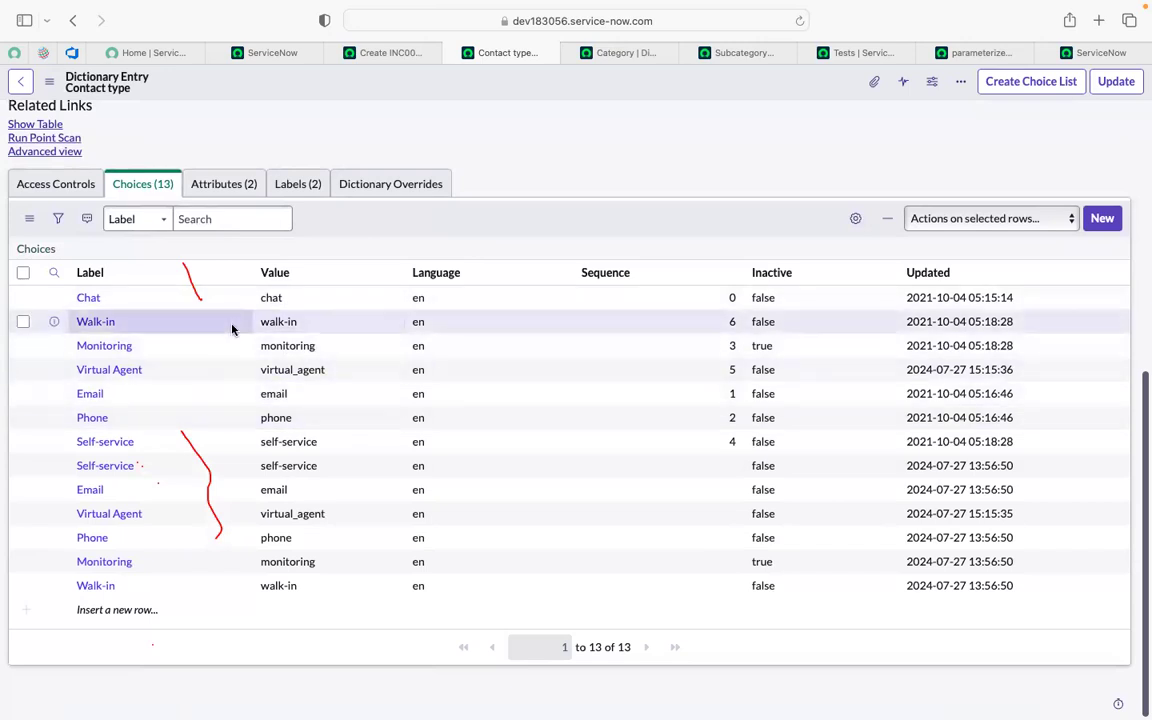
scroll(232, 330, "up", 1)
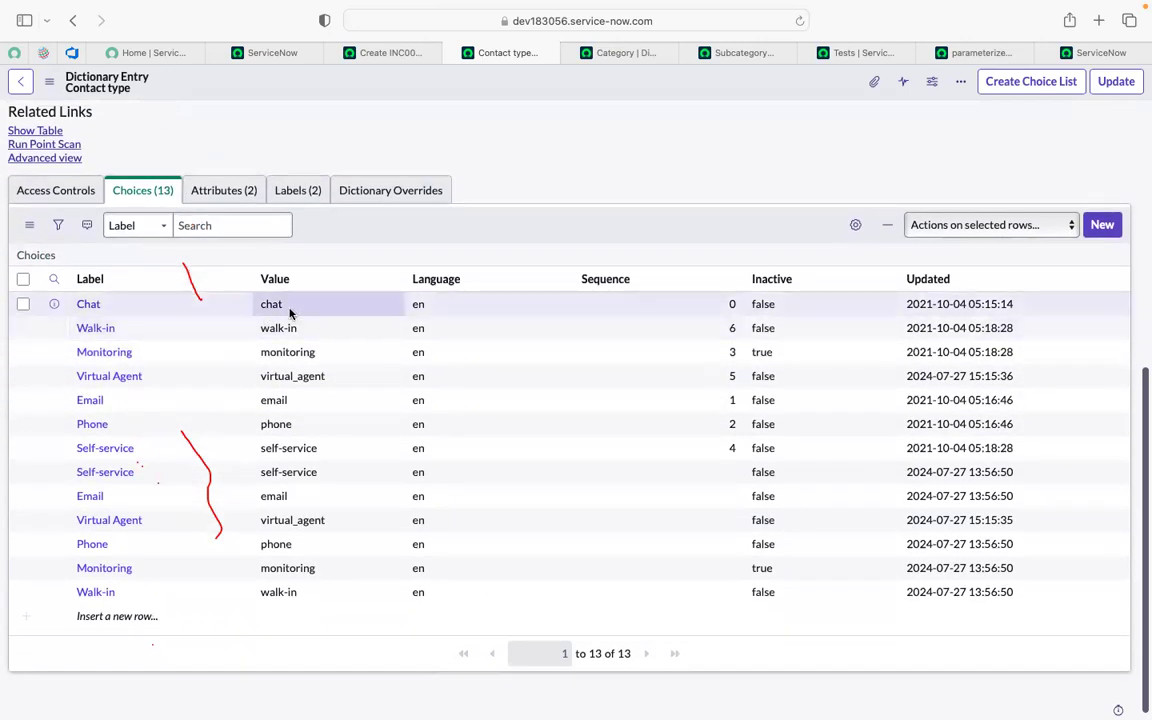
scroll(290, 313, "up", 2)
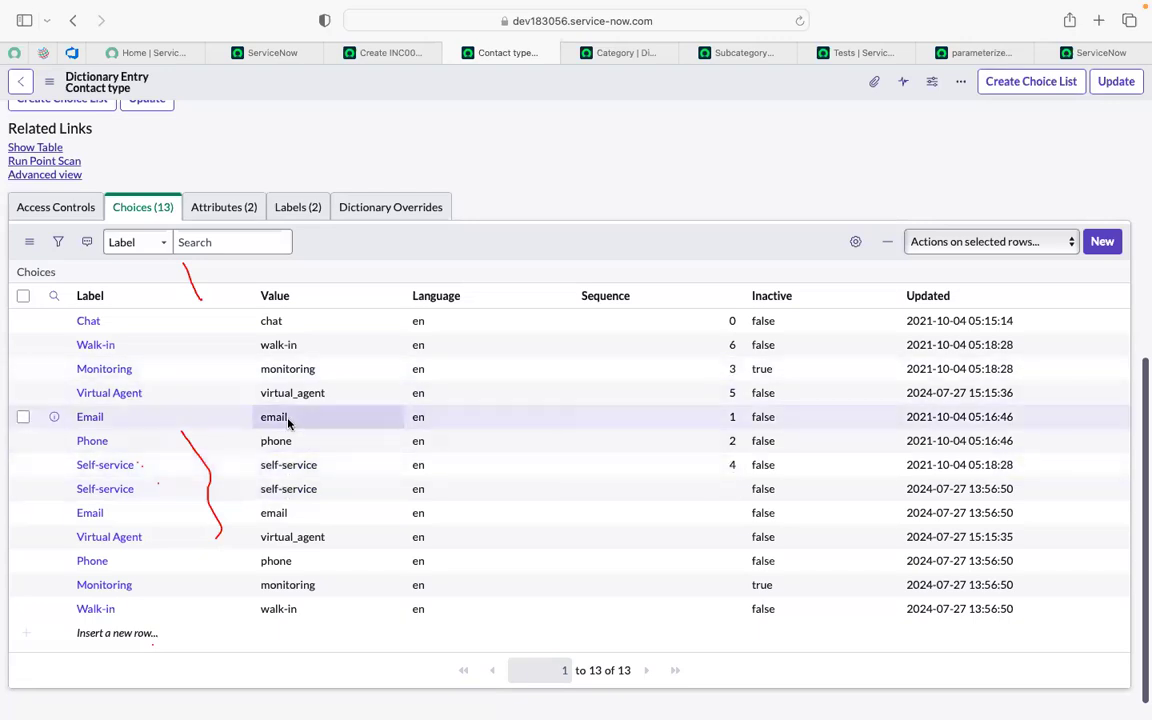
scroll(288, 424, "up", 2)
scroll(288, 424, "up", 8)
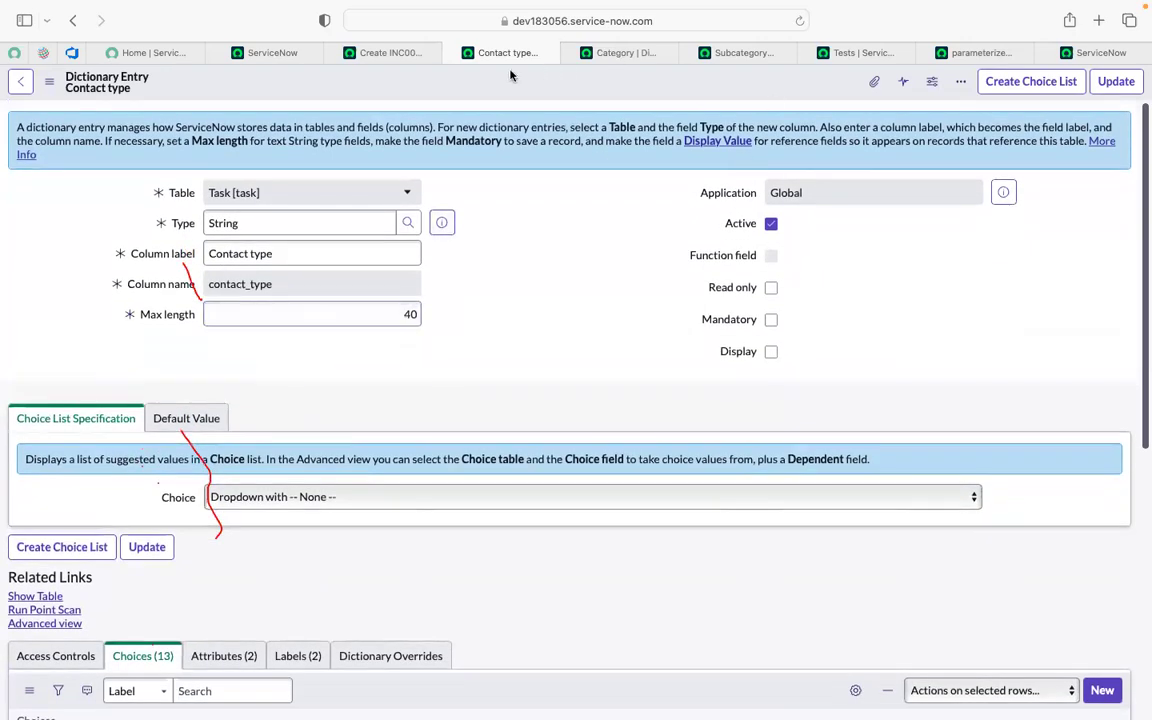
Review the parameterized incident test's data sets and parameter definitions against the Channel field on the incident form and its dictionary entry.
left_click(372, 55)
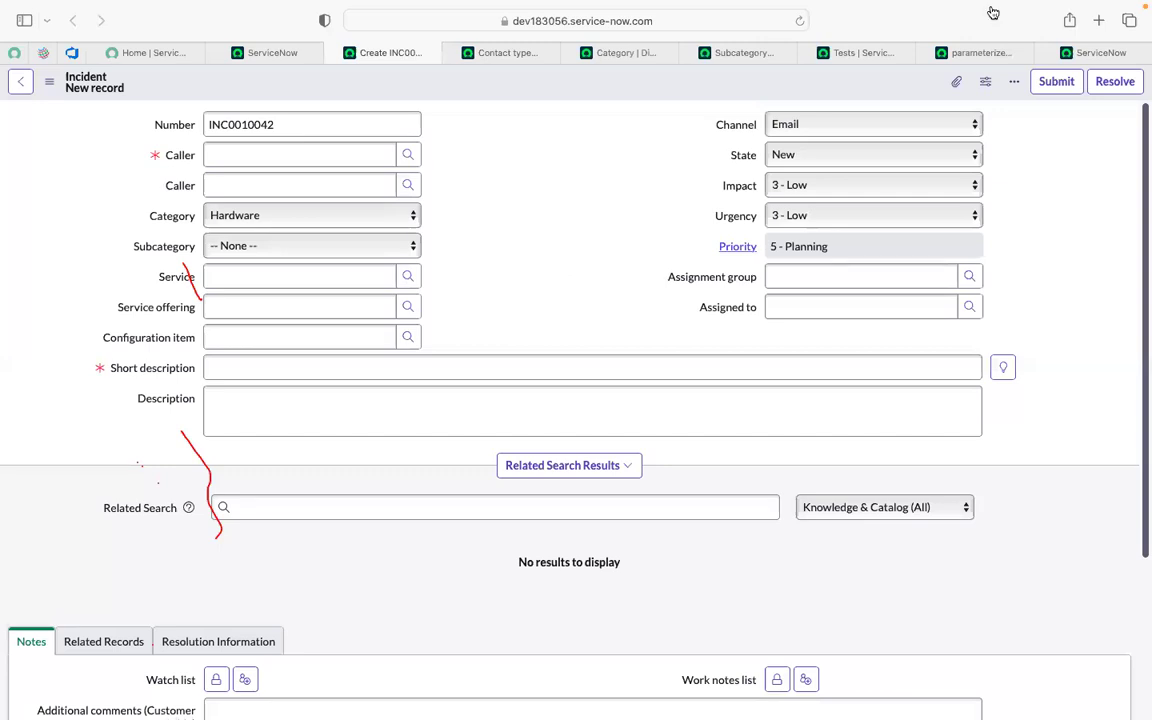
left_click(967, 56)
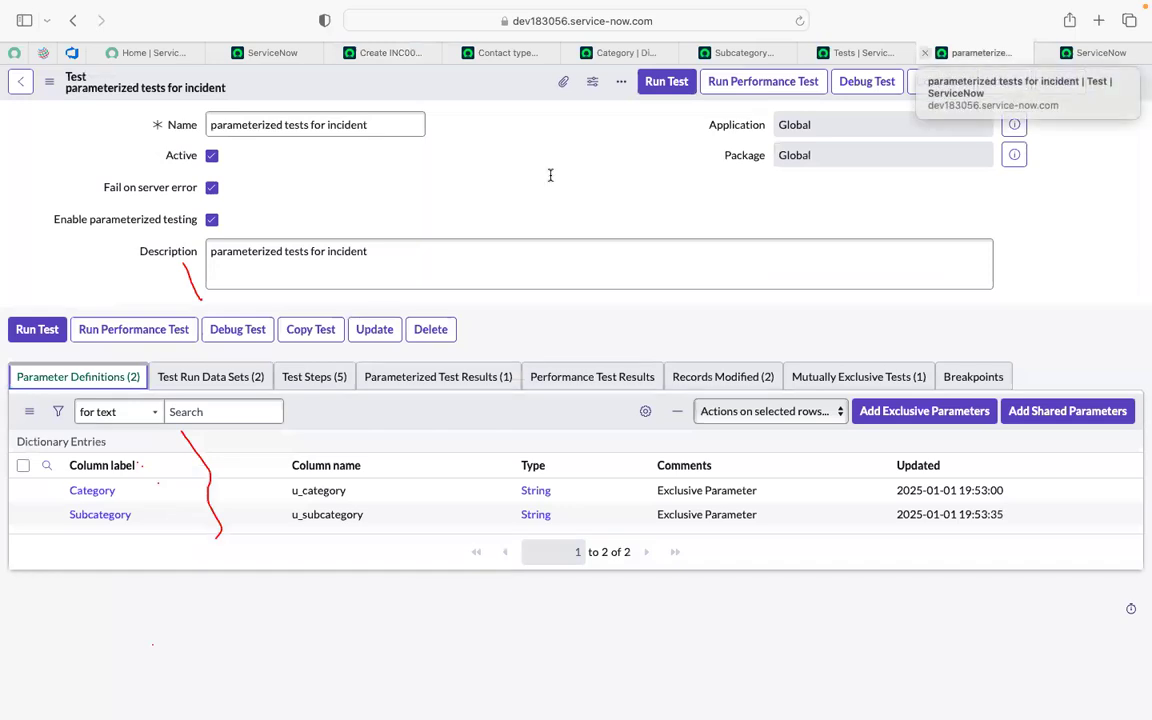
left_click(242, 389)
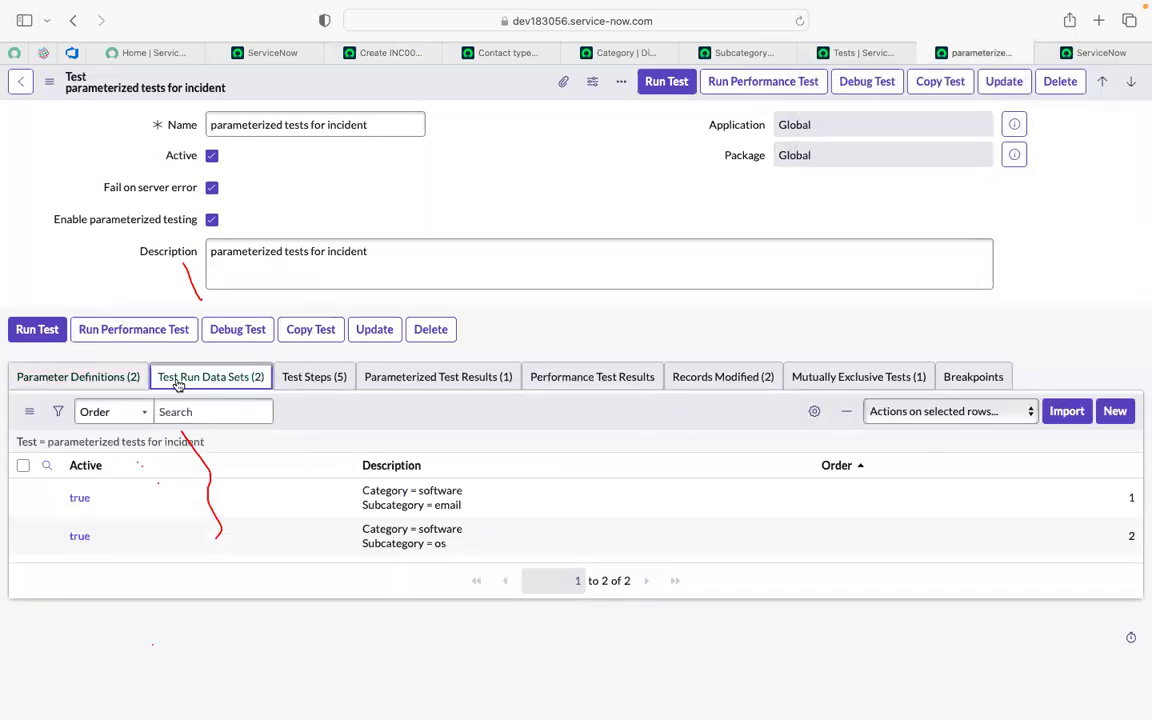
left_click(78, 380)
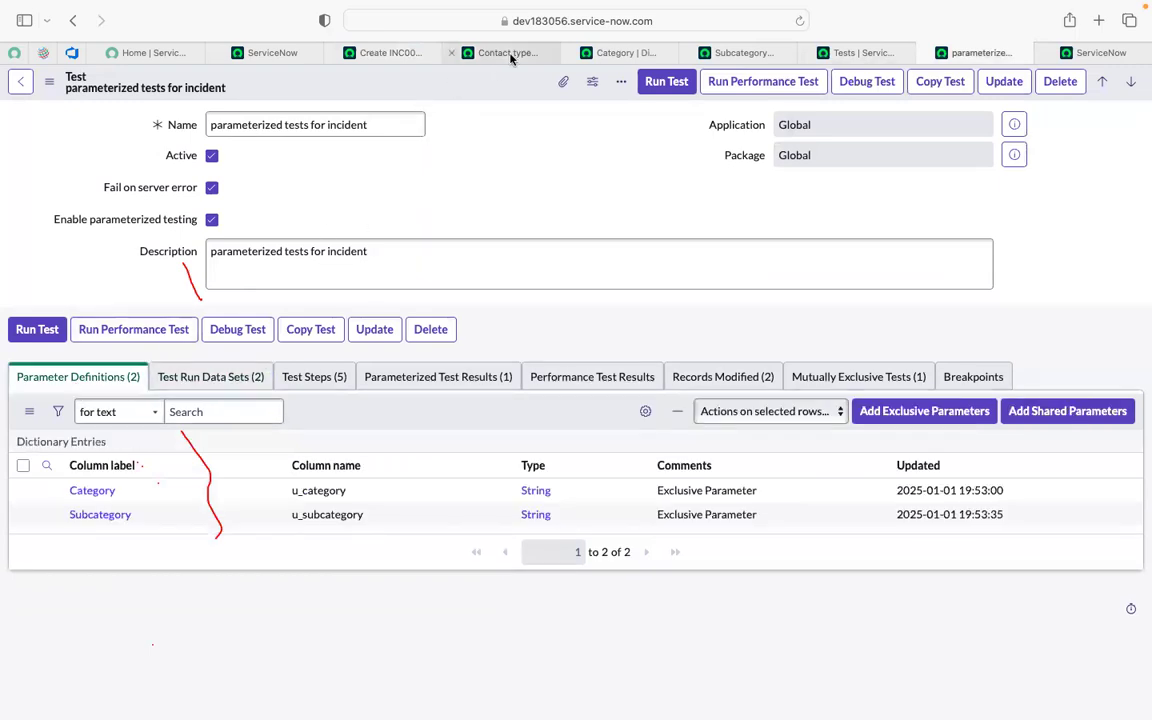
left_click(508, 53)
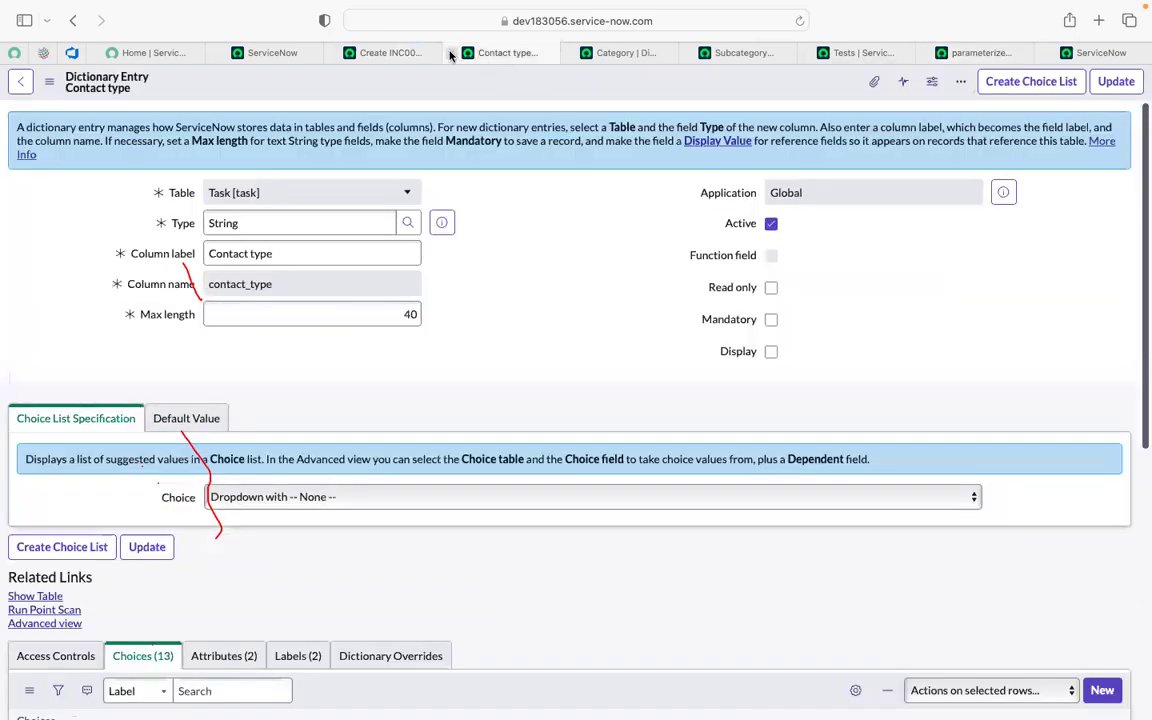
left_click(375, 57)
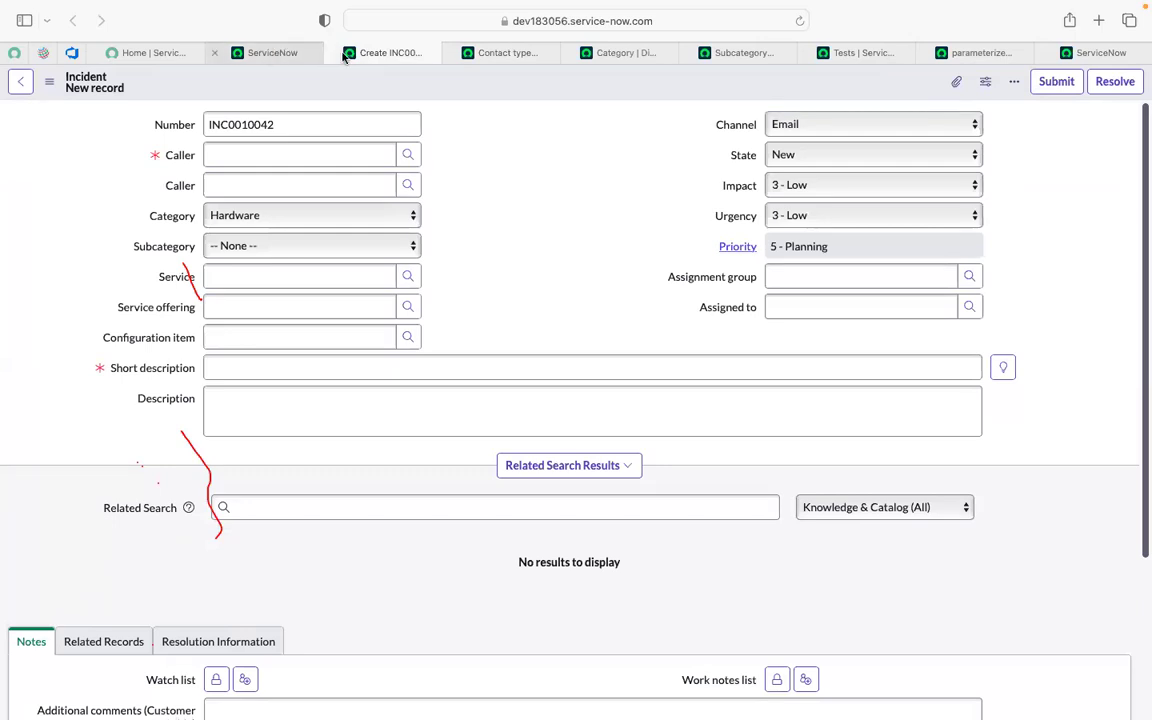
left_click(302, 56)
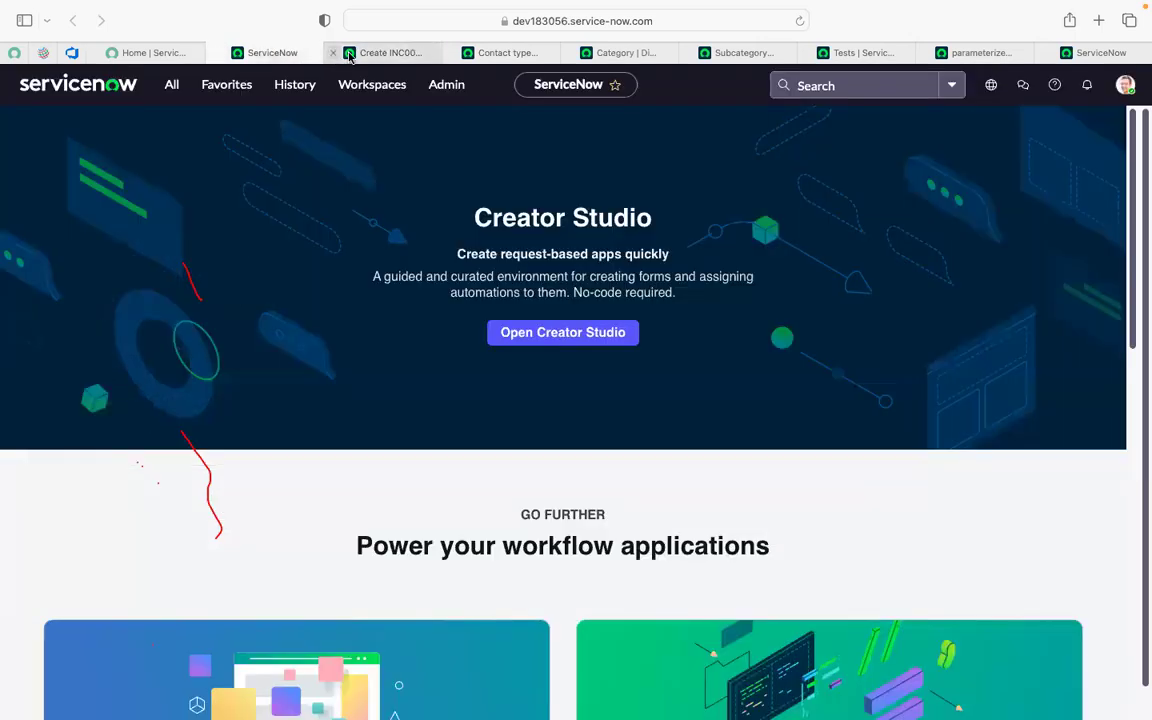
Close the browser tabs holding the Contact type, Category and Subcategory dictionary entries.
mouse_move(379, 58)
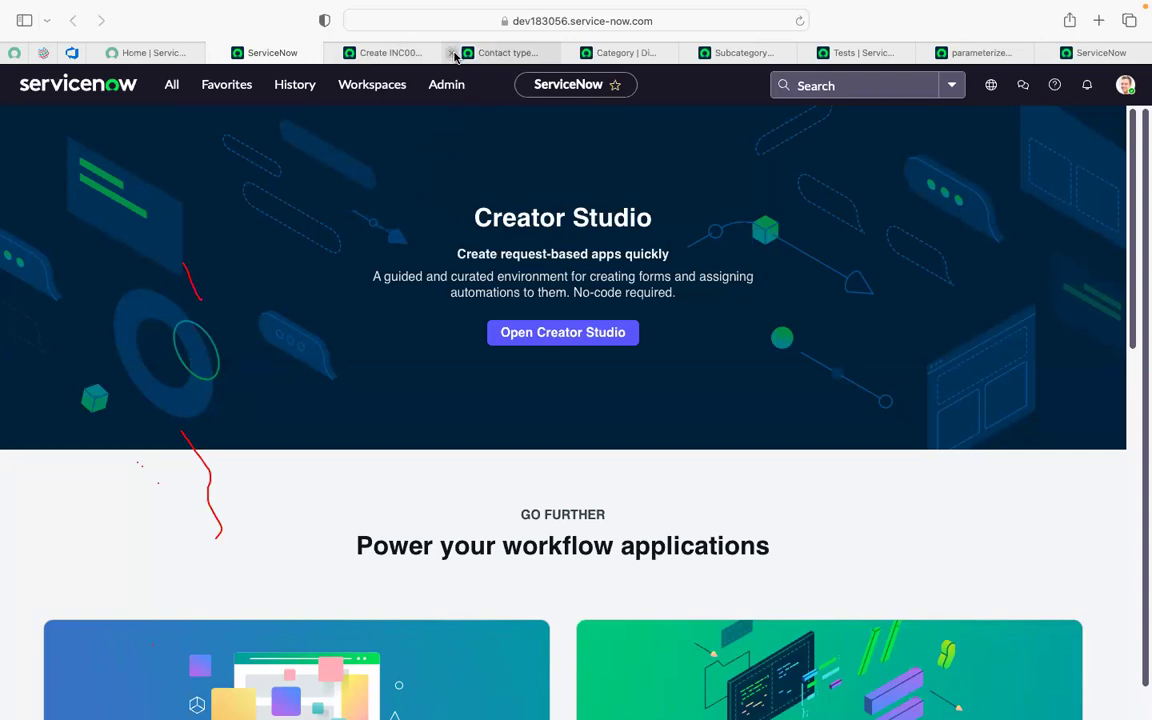
left_click(453, 53)
left_click(453, 53)
left_click(453, 53)
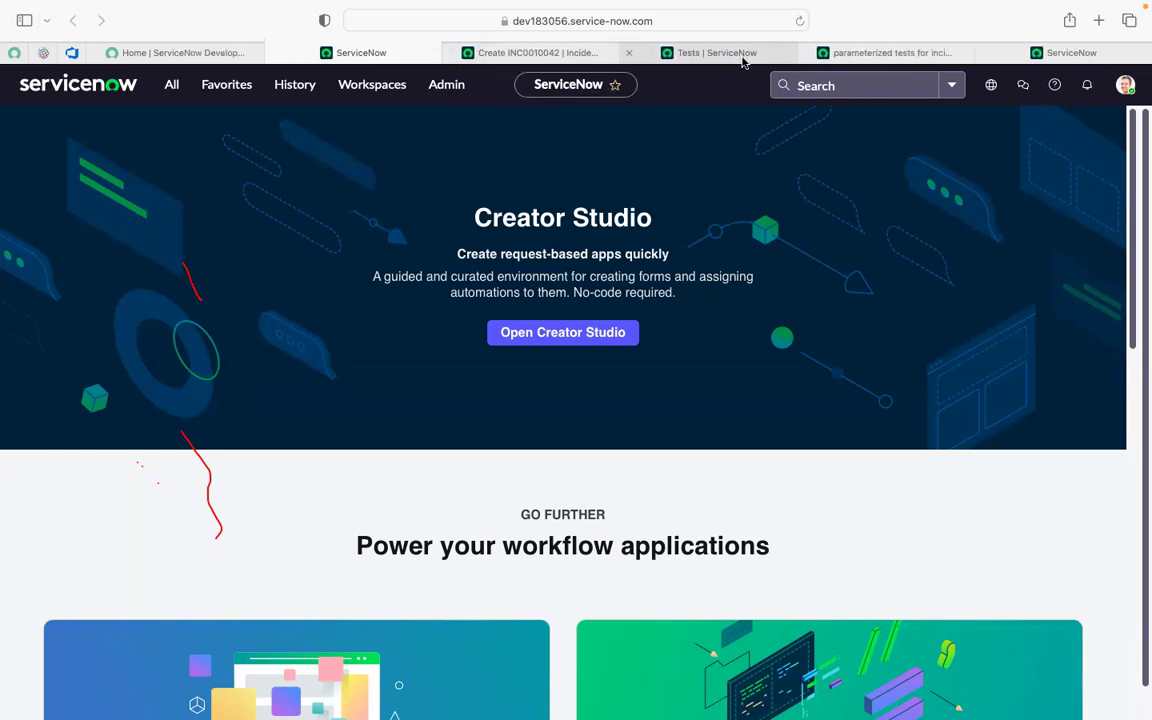
Open the "incident demo 16 dec" test from the Tests list in a new tab and review its test steps.
left_click(742, 55)
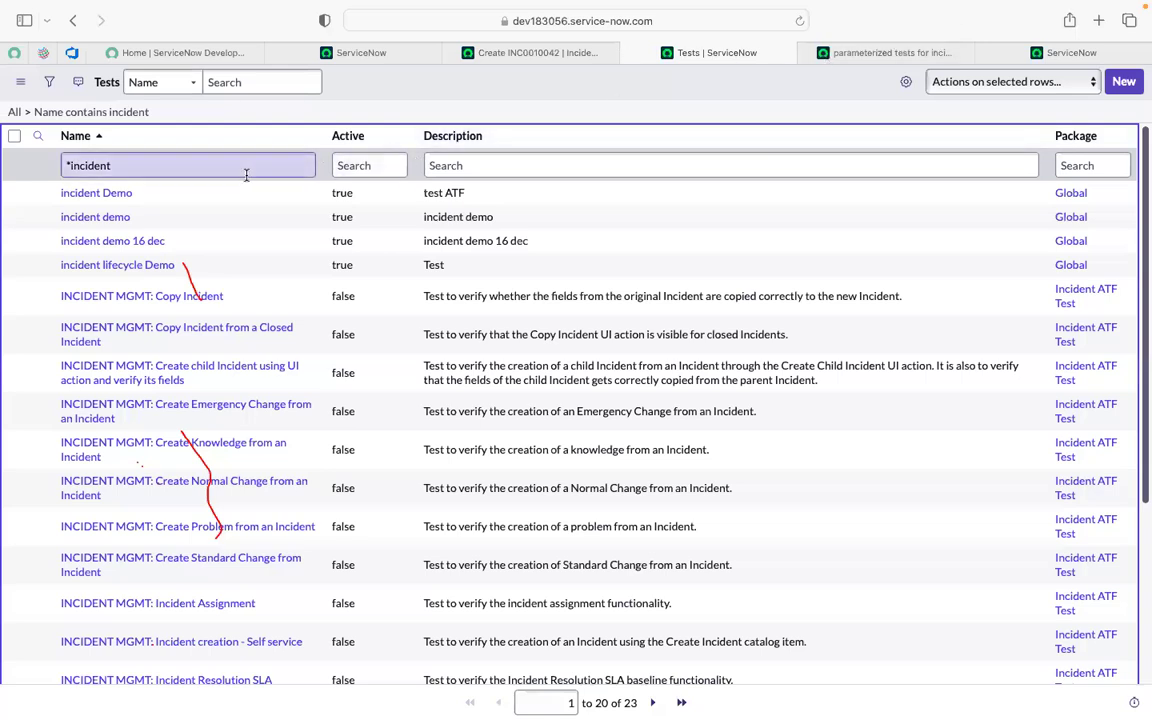
left_click(123, 242, "super")
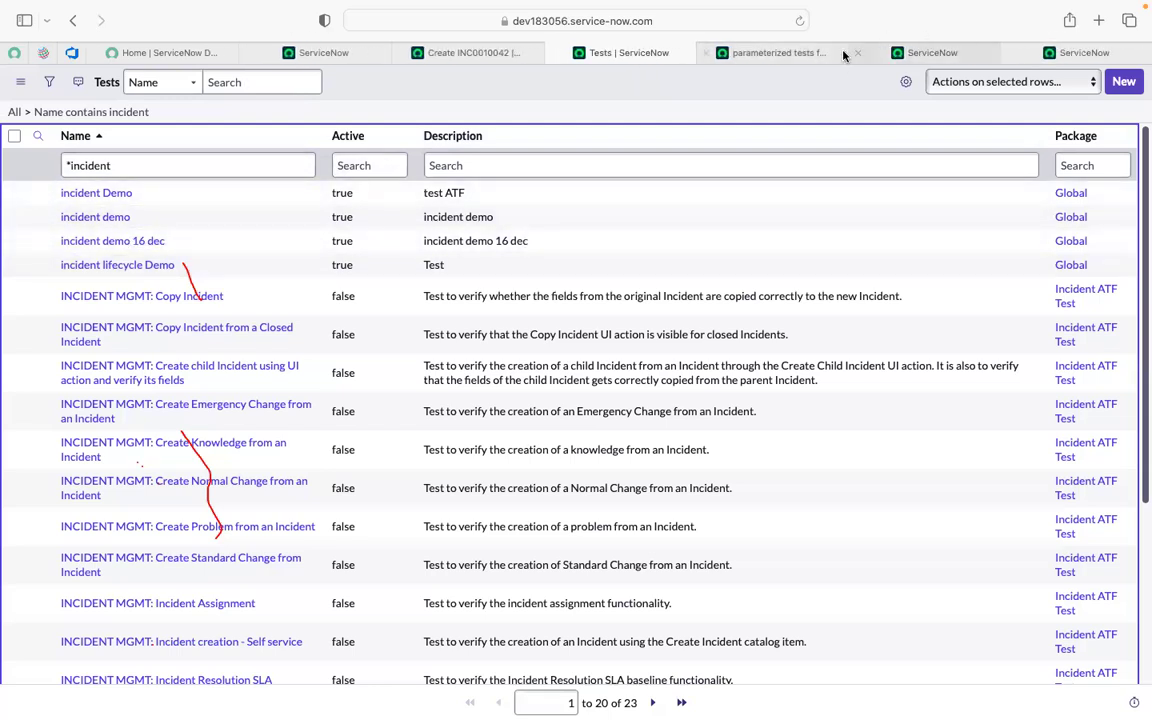
left_click(1040, 60)
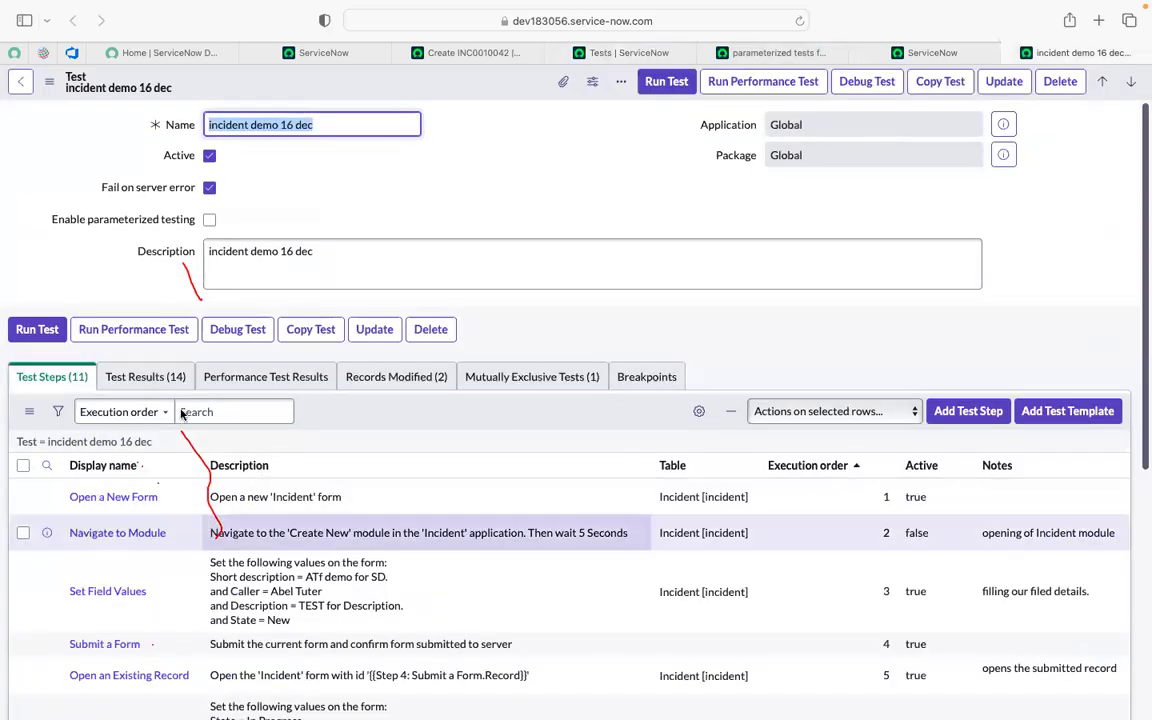
scroll(440, 181, "down", 2)
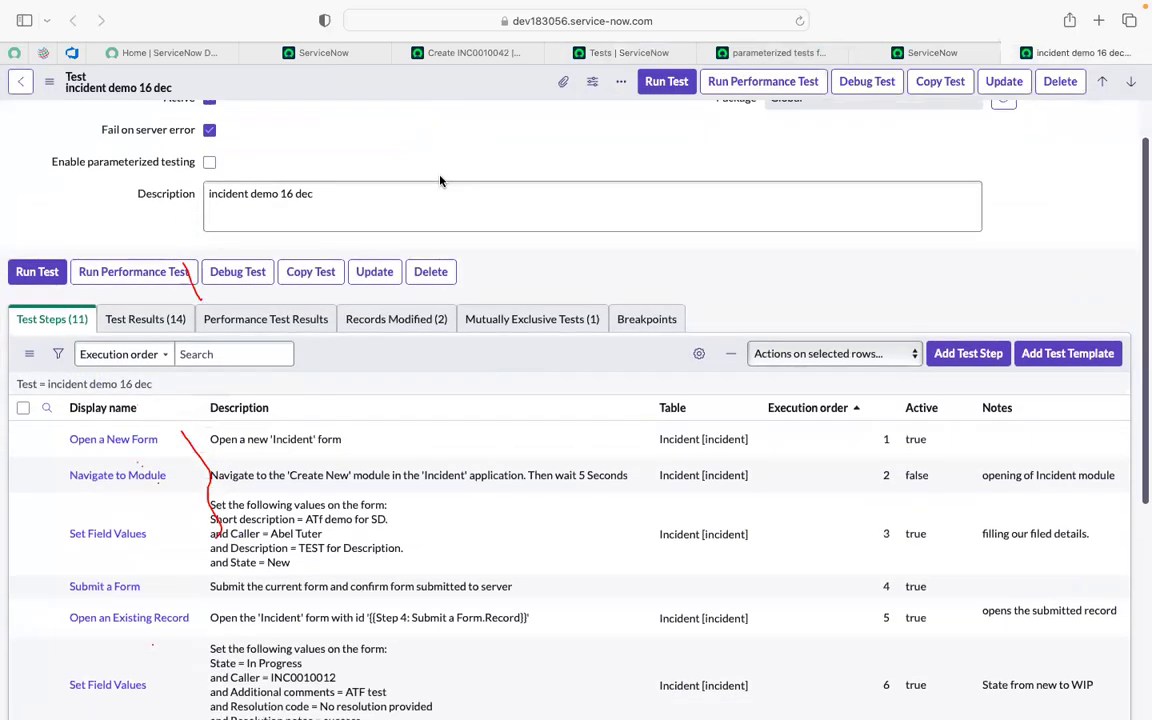
scroll(440, 181, "down", 3)
scroll(440, 181, "up", 5)
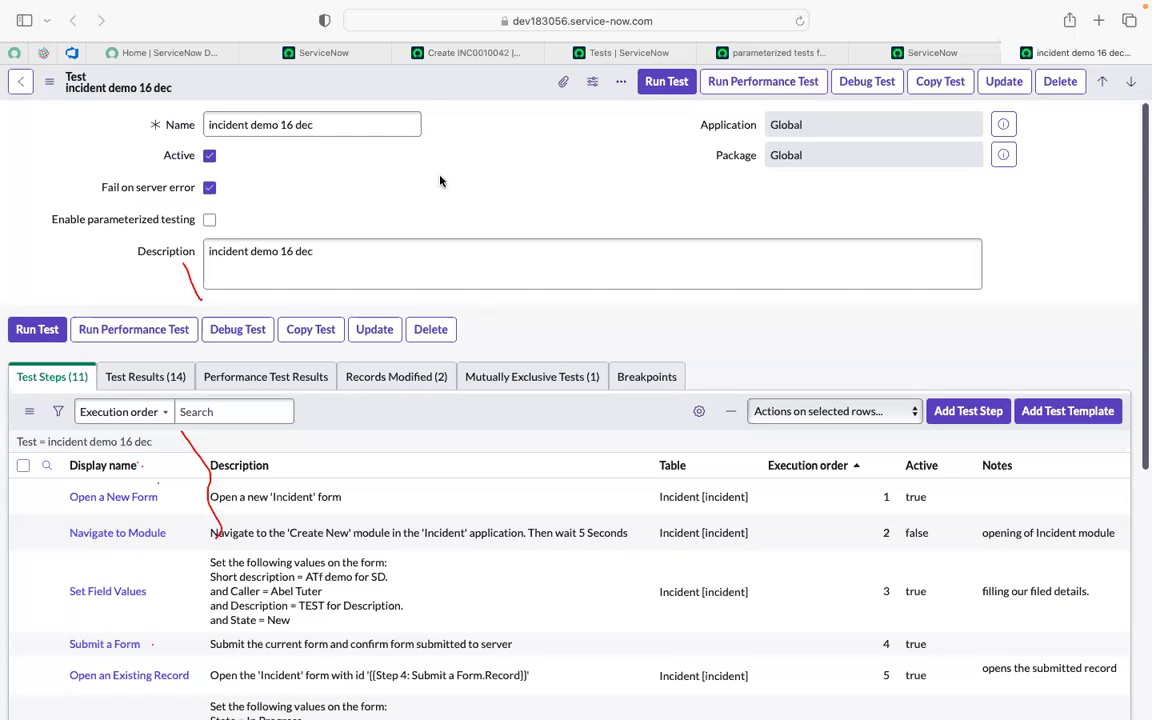
Open the Open a New Form and Navigate to Module steps of the "incident demo 16 dec" test in separate tabs and compare them.
left_click(140, 500, "super")
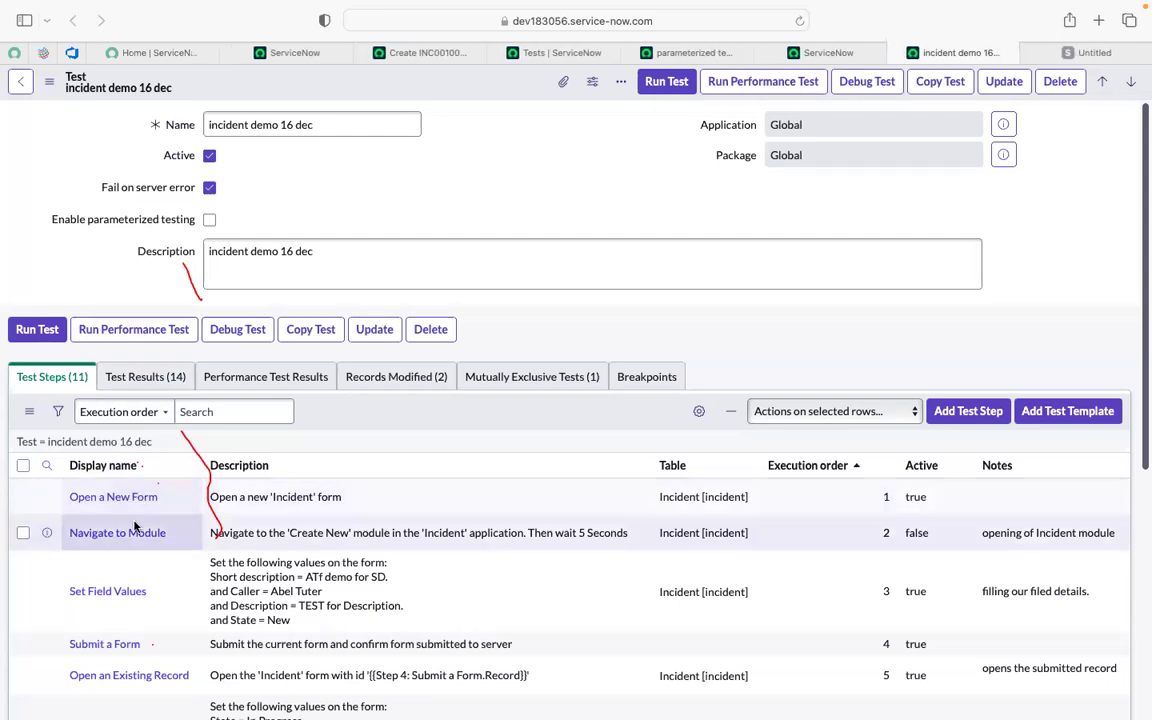
left_click(133, 533)
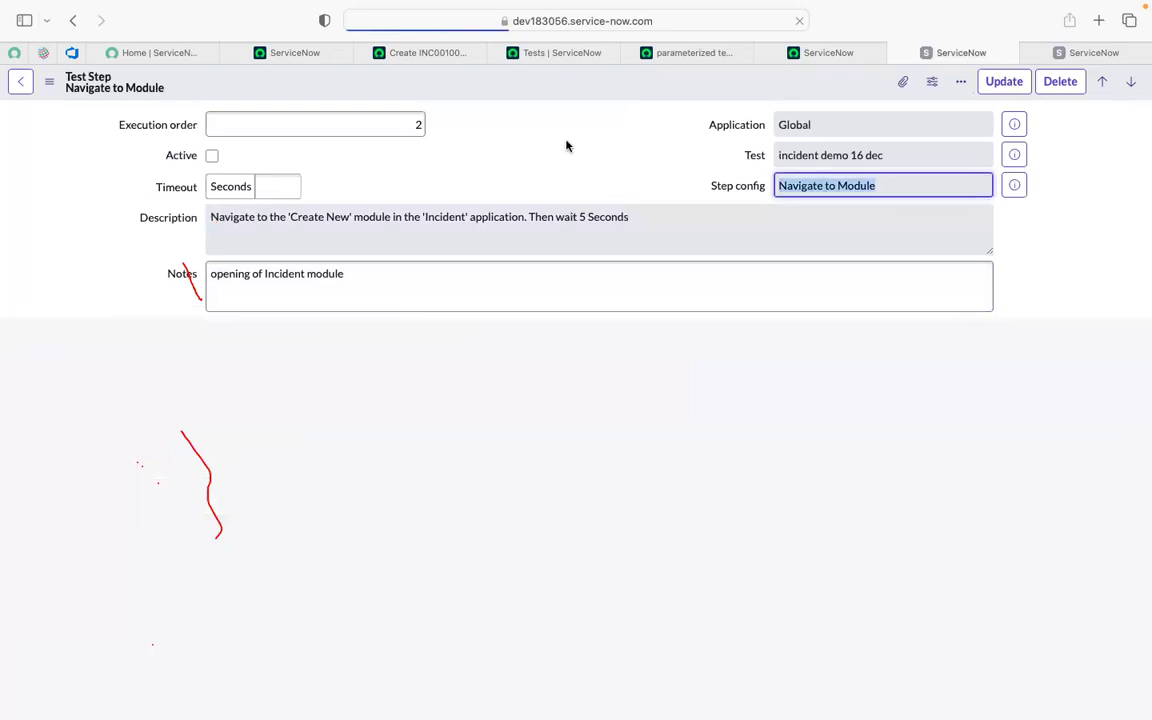
left_click(1061, 55)
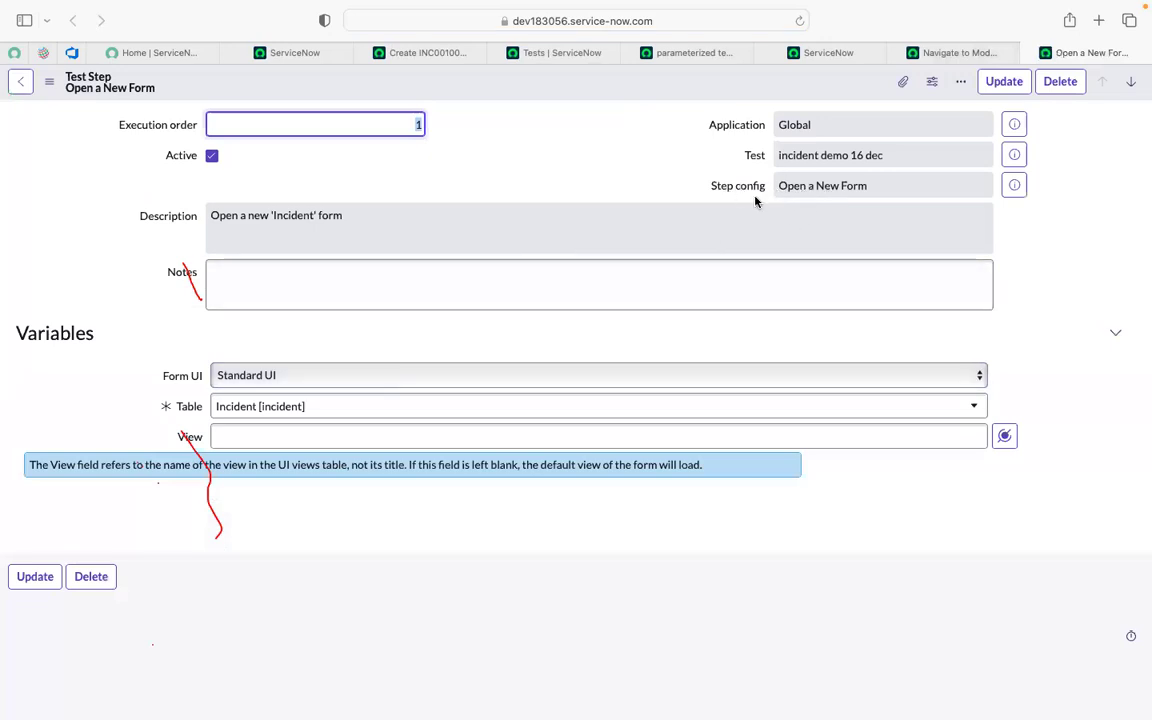
left_click(931, 52)
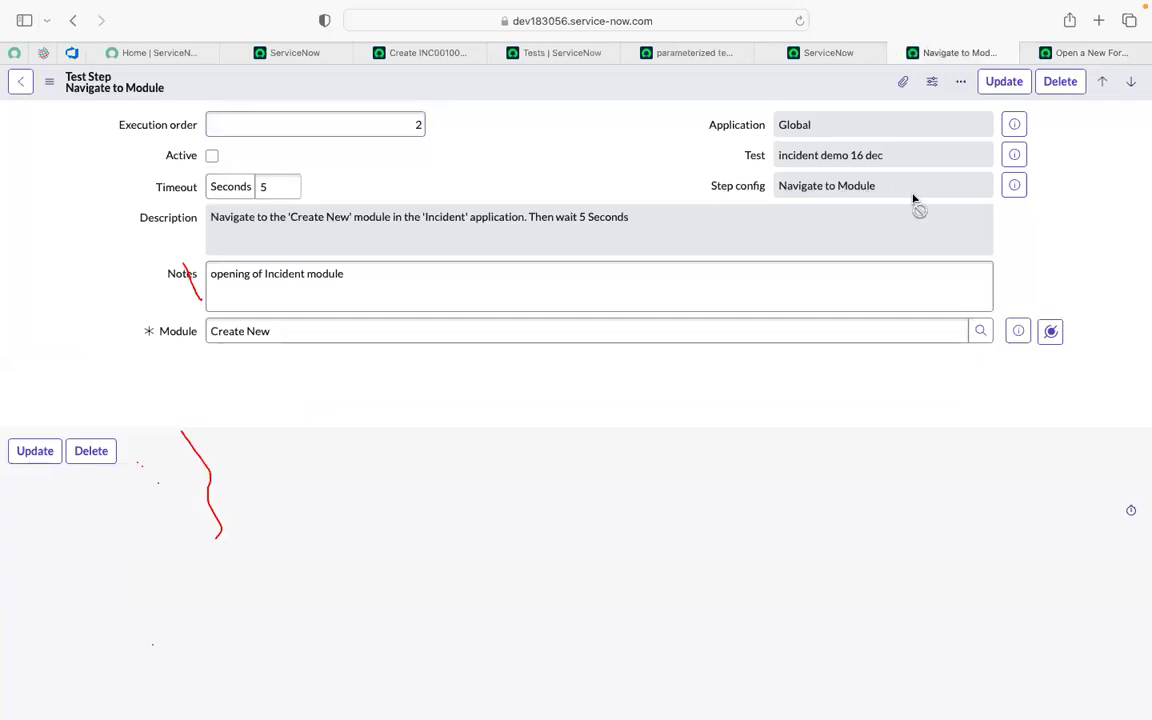
Open the step config records of the Navigate to Module and Open a New Form test steps in new tabs.
left_click(1016, 189)
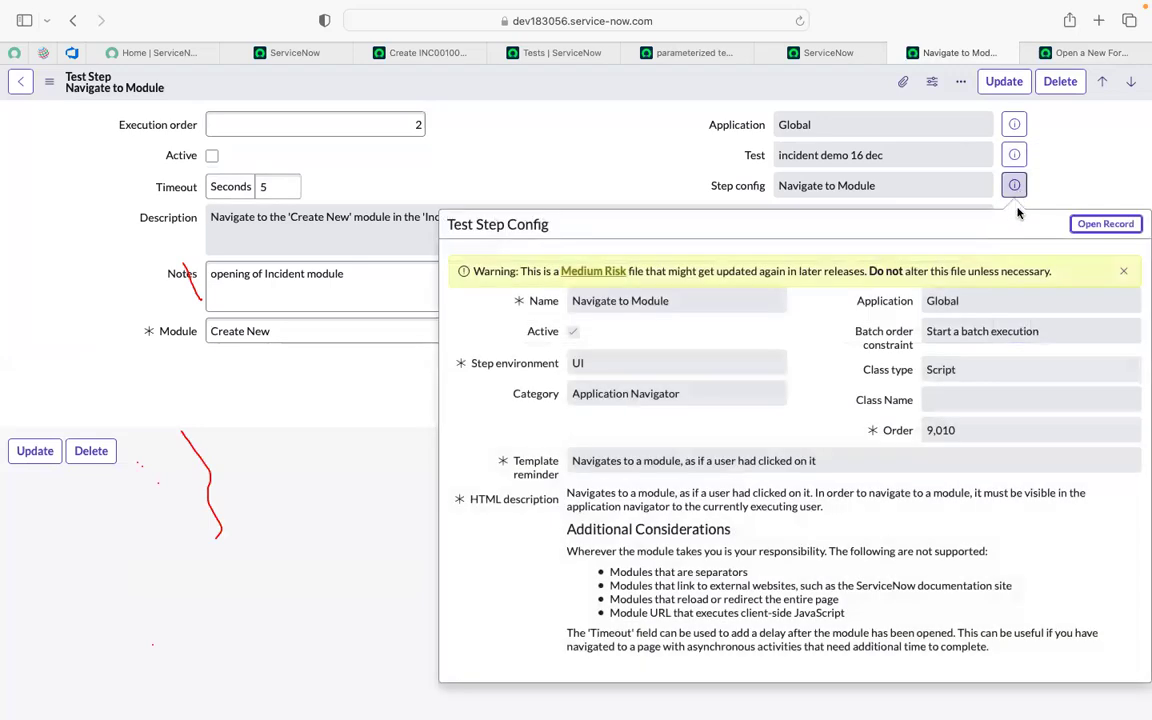
left_click(1106, 224)
left_click(967, 50)
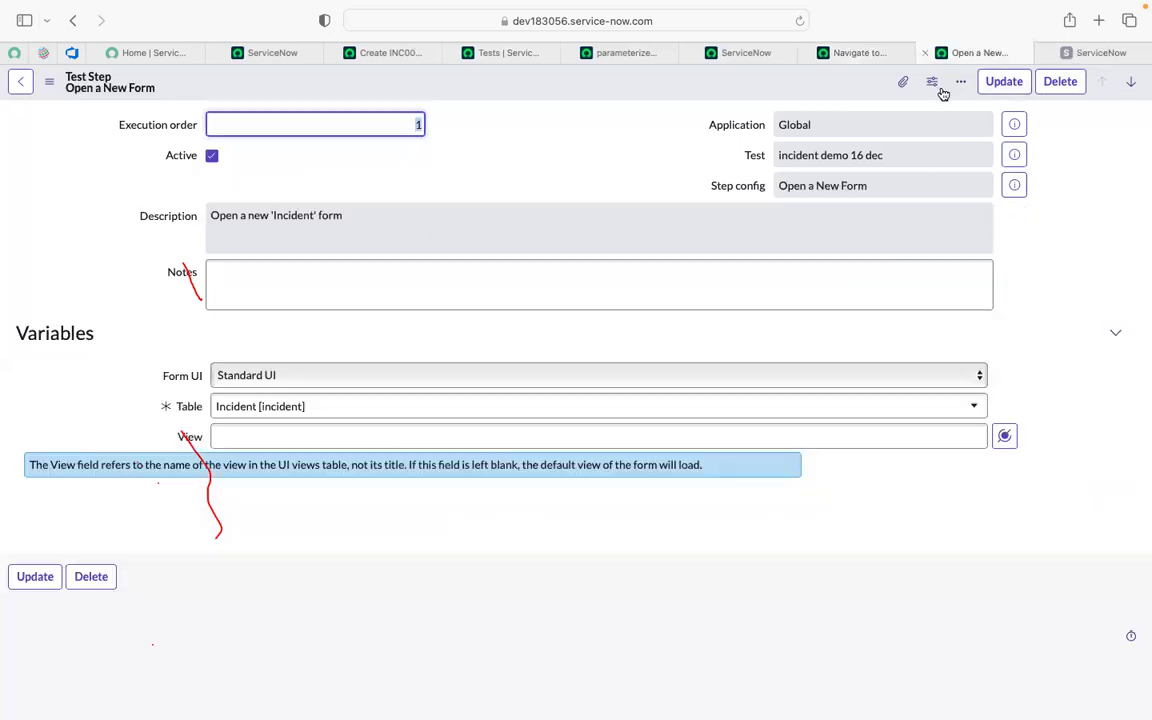
left_click(1014, 186)
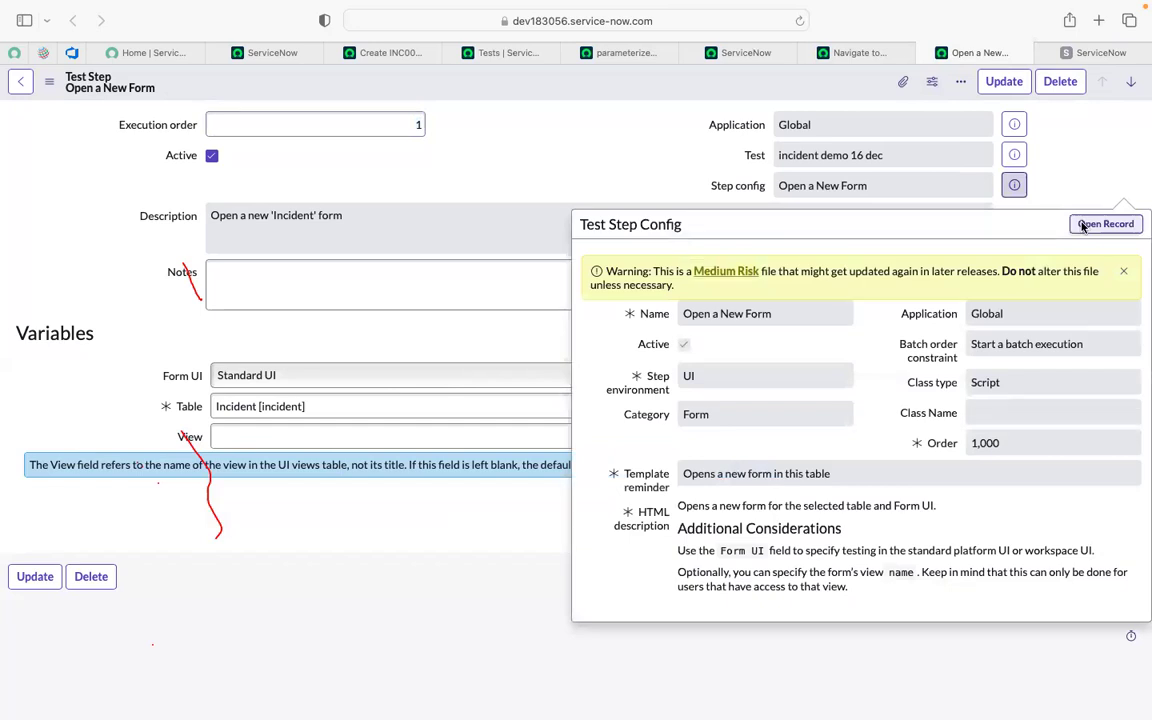
left_click(1083, 226)
left_click(998, 52)
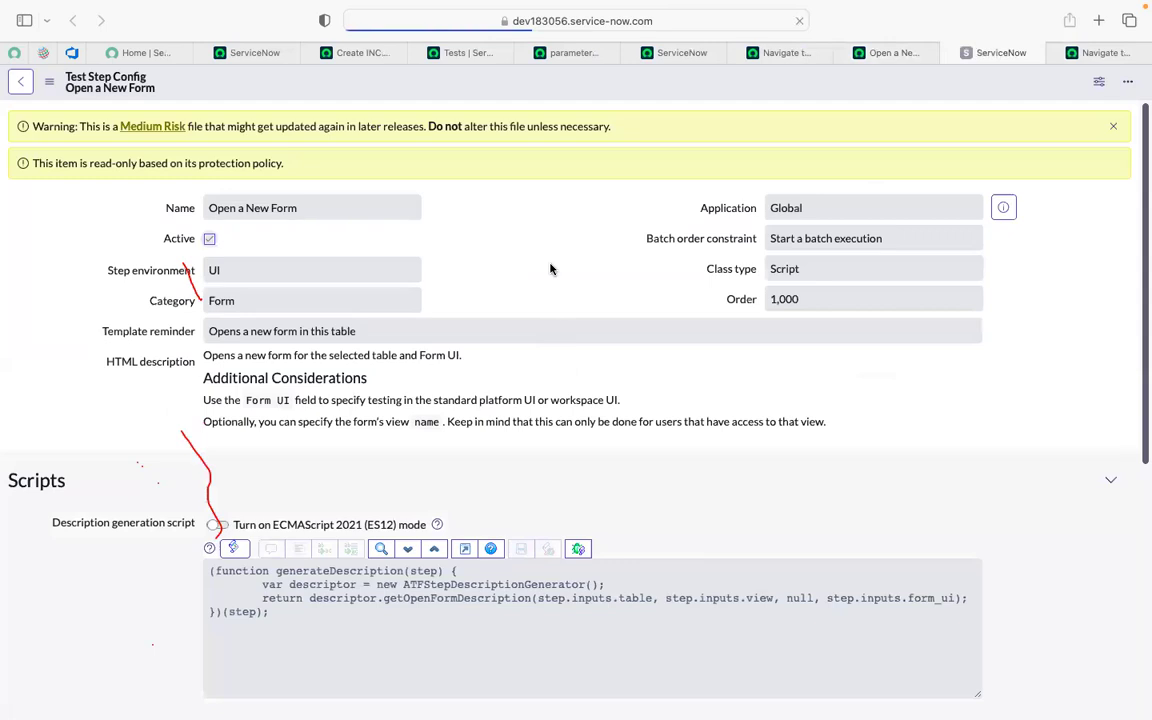
Examine the descriptions and scripts in the Open a New Form and Navigate to Module step config records.
scroll(550, 268, "down", 5)
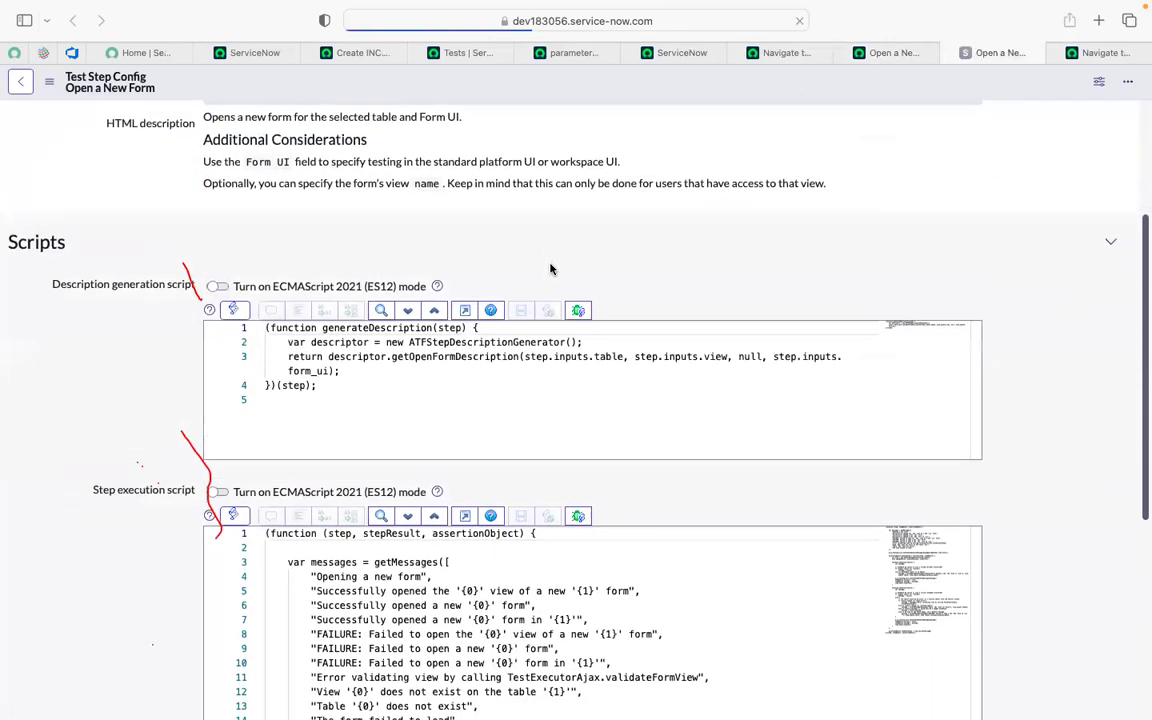
scroll(550, 268, "up", 3)
scroll(550, 268, "down", 1)
scroll(550, 268, "up", 4)
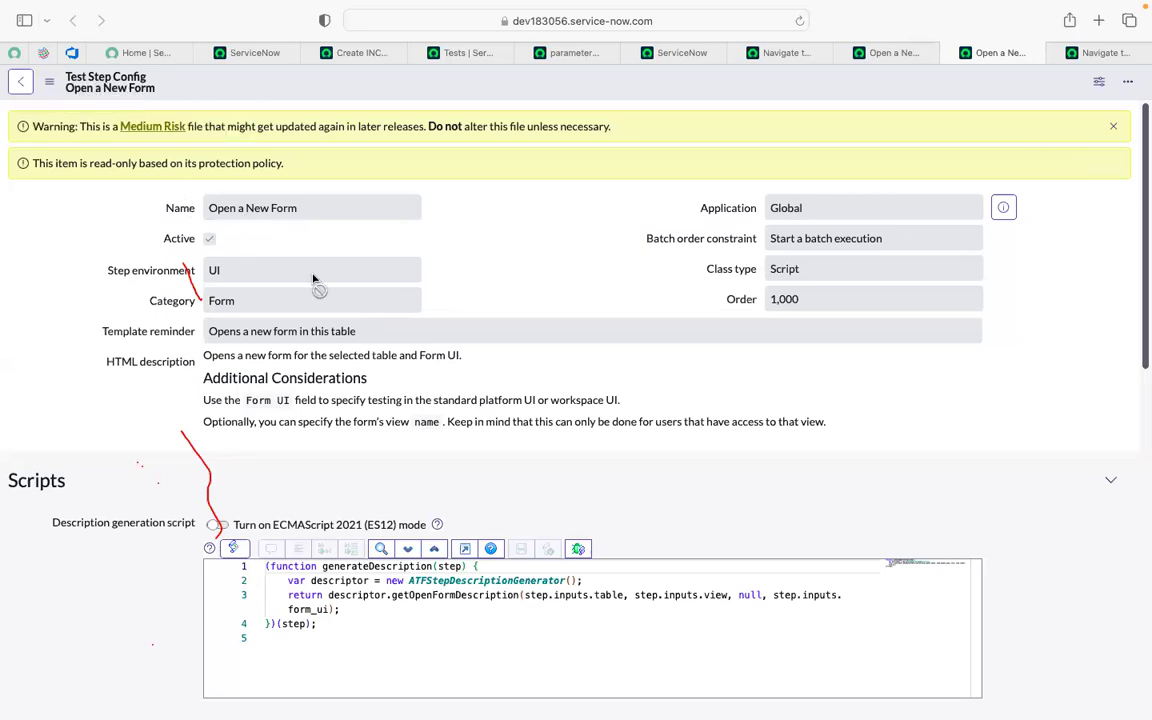
scroll(407, 314, "down", 2)
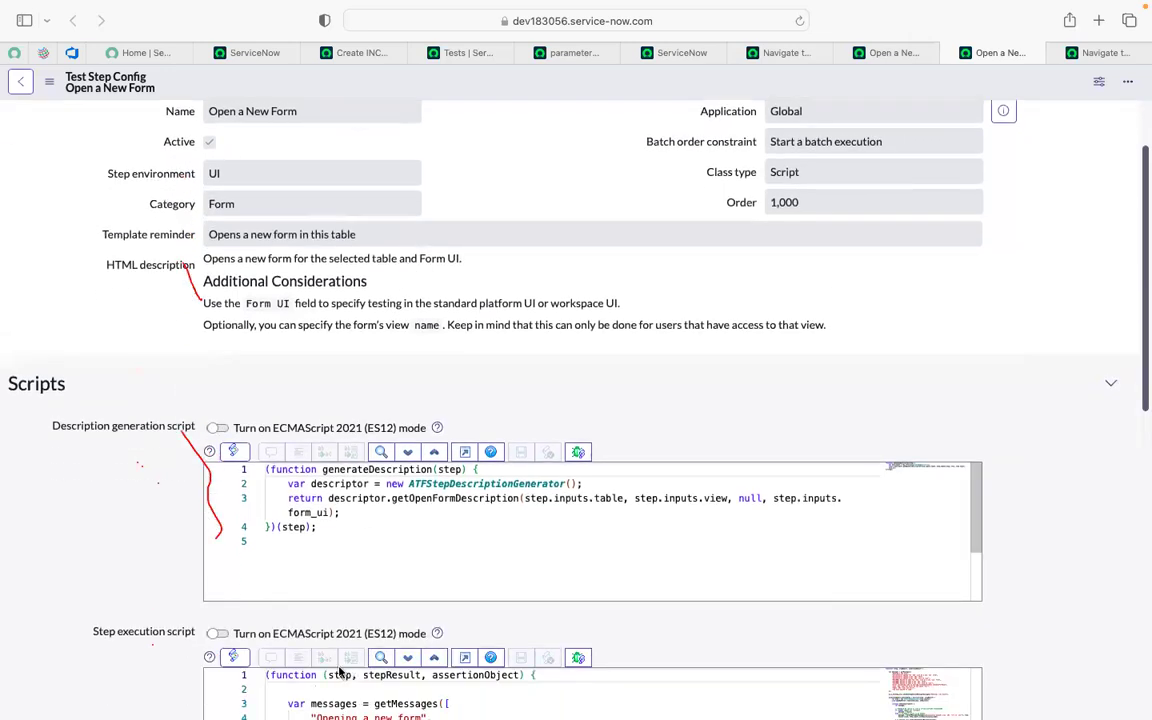
scroll(448, 554, "down", 2)
scroll(448, 554, "up", 2)
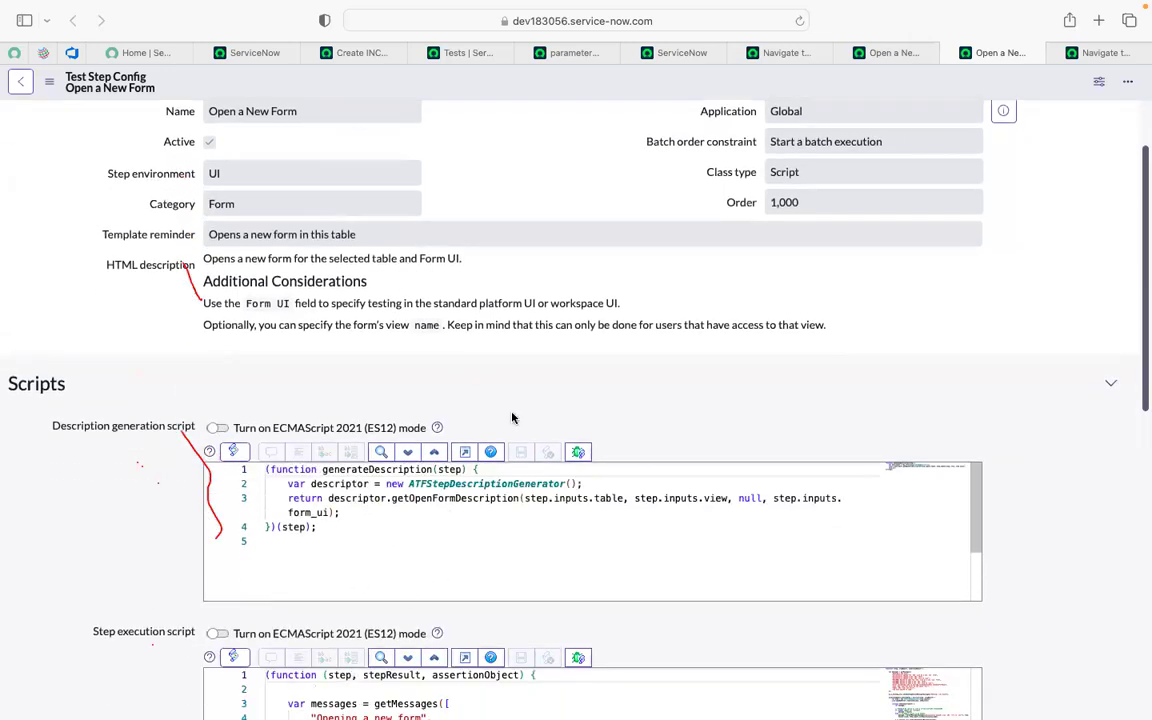
left_click(1106, 57)
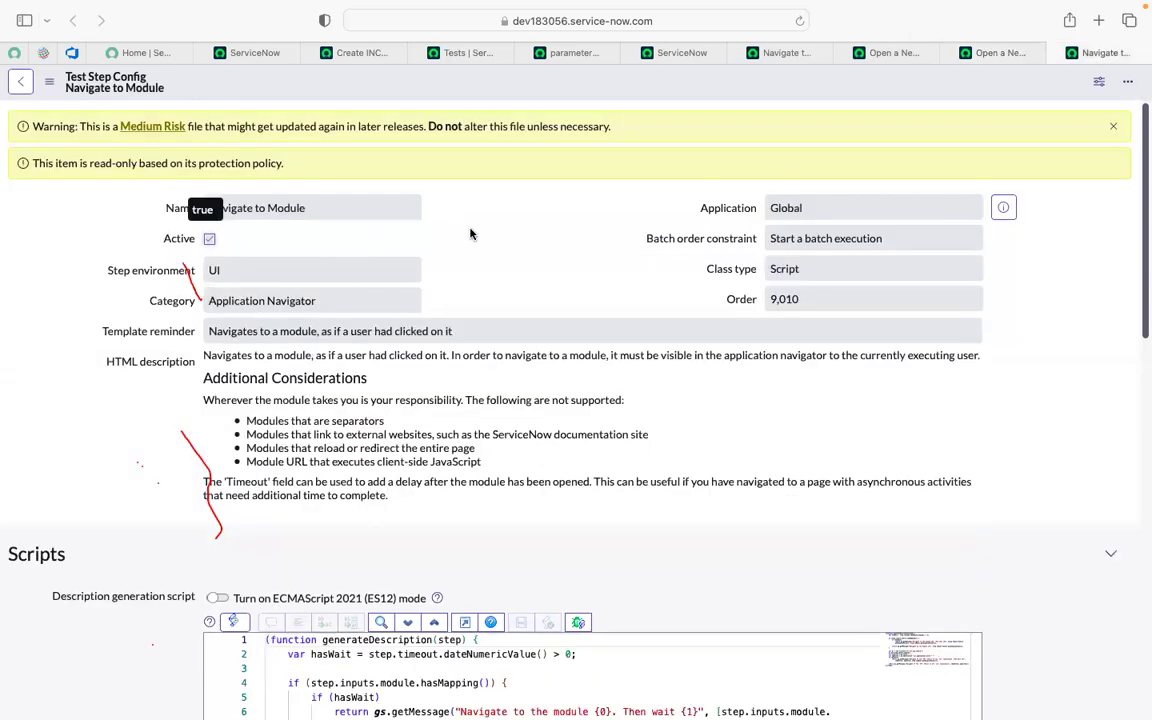
scroll(470, 235, "down", 2)
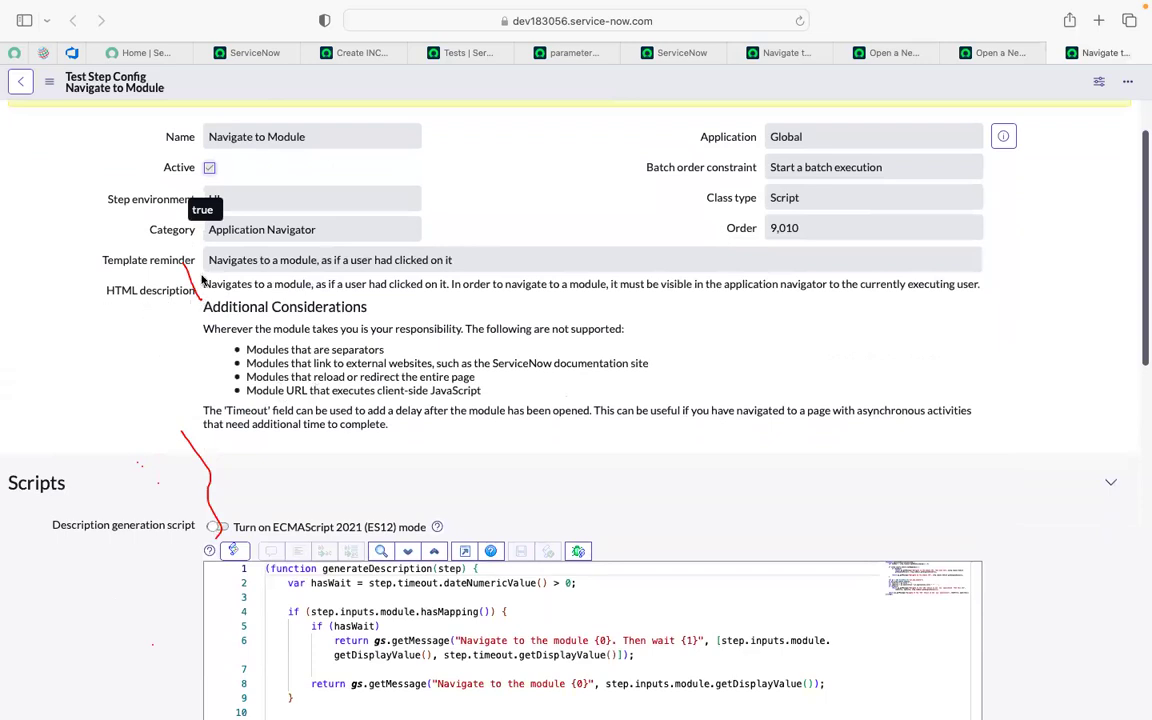
left_click(885, 55)
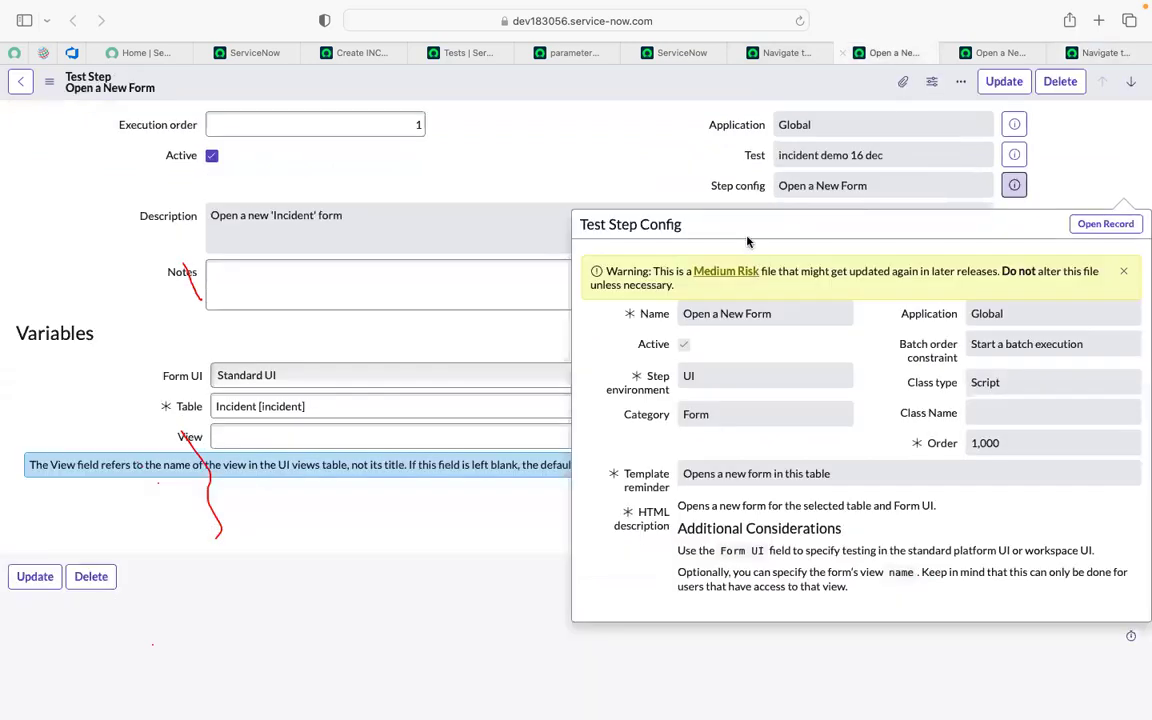
left_click(613, 158)
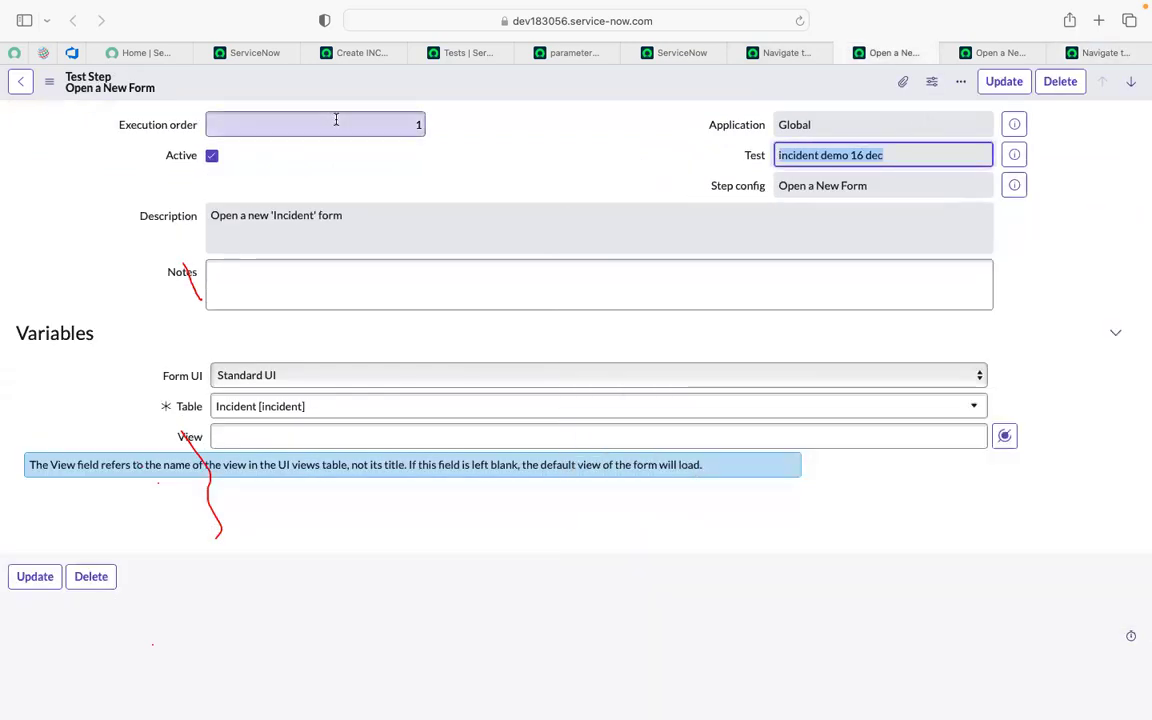
left_click(26, 87)
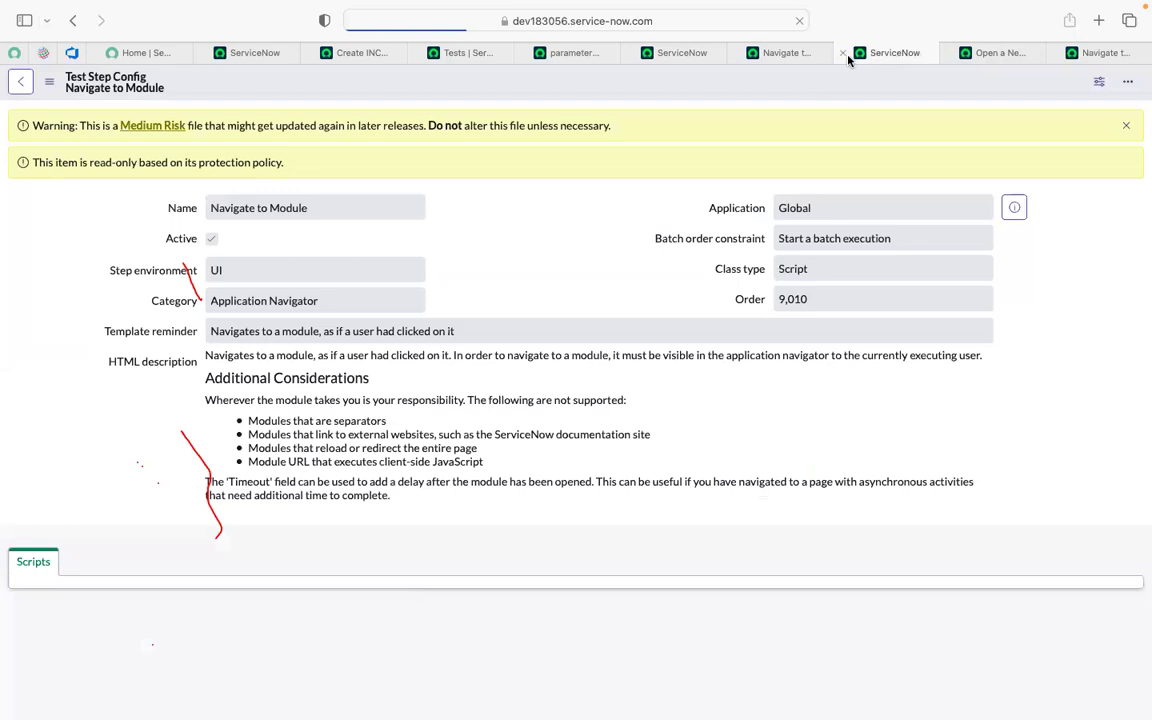
left_click(843, 54)
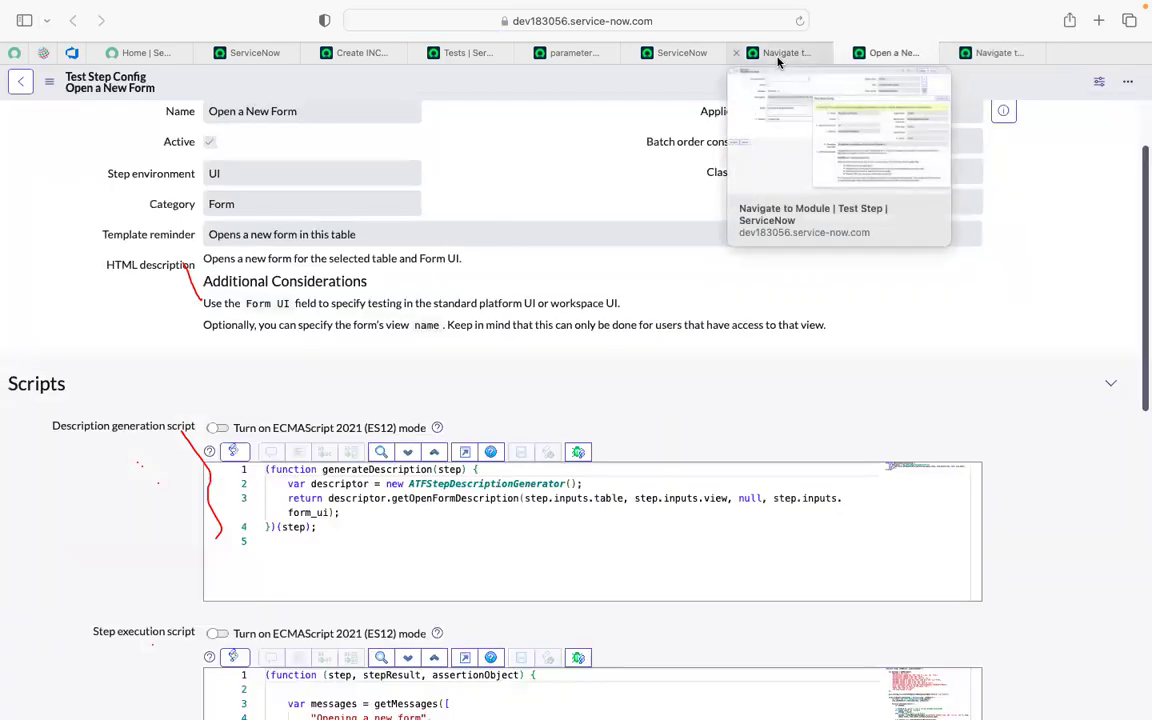
left_click(772, 57)
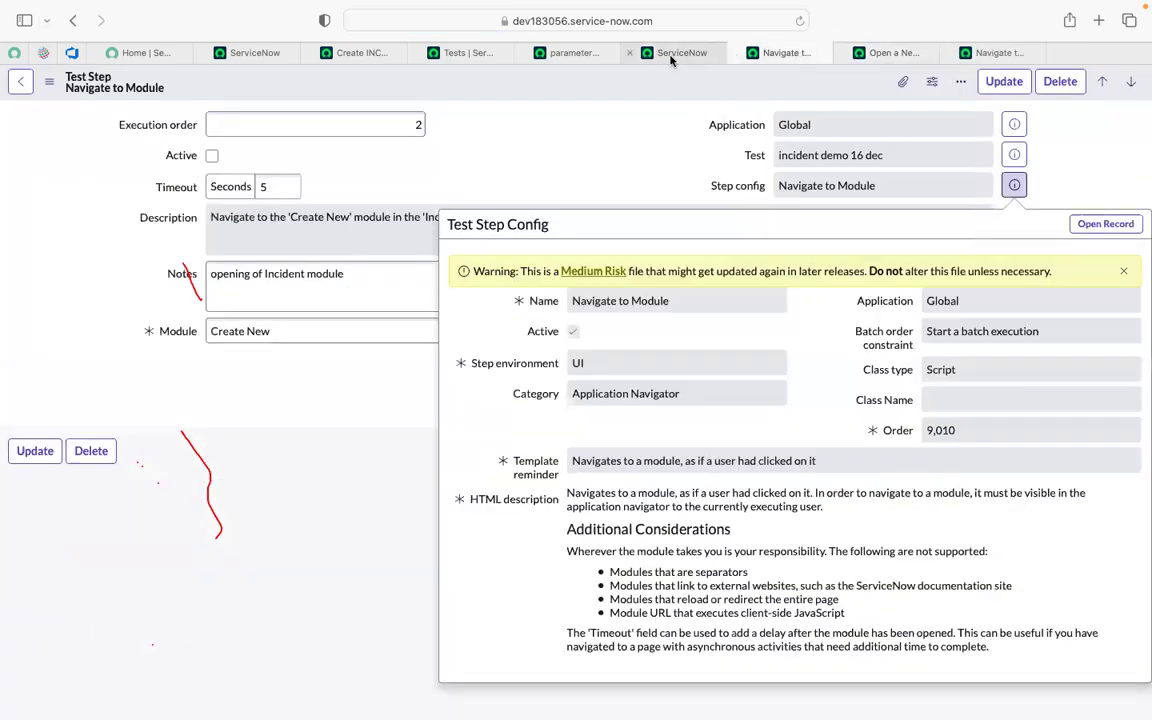
mouse_move(672, 60)
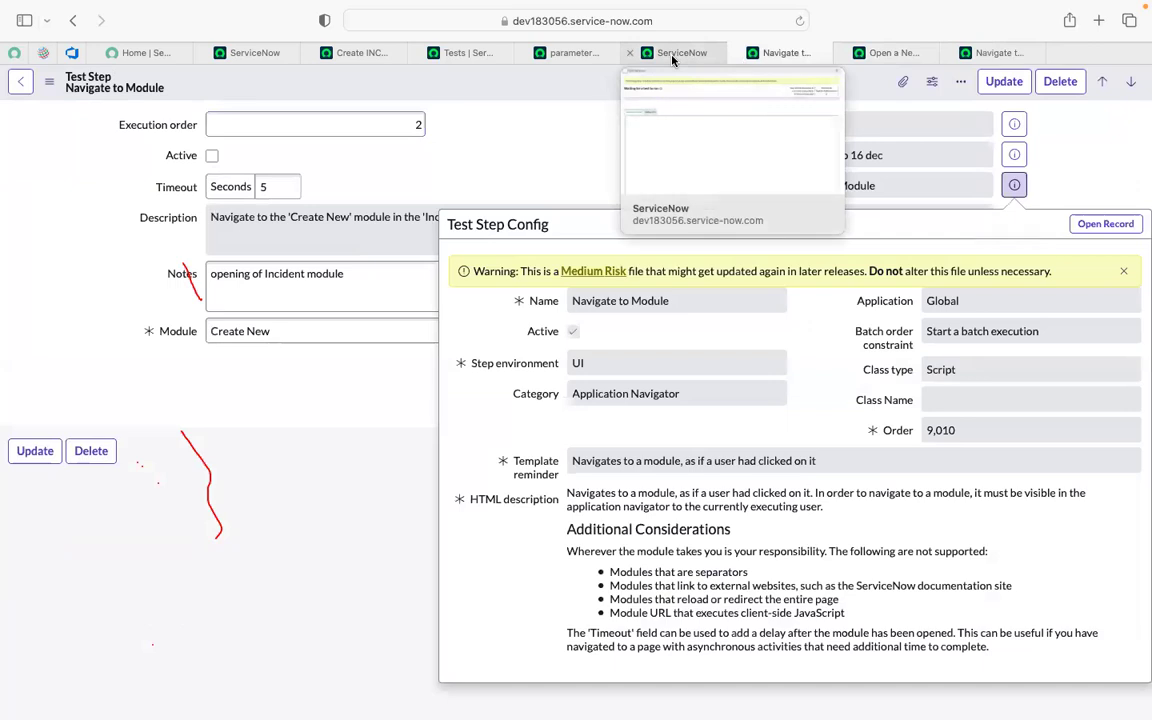
key("super+shift+t")
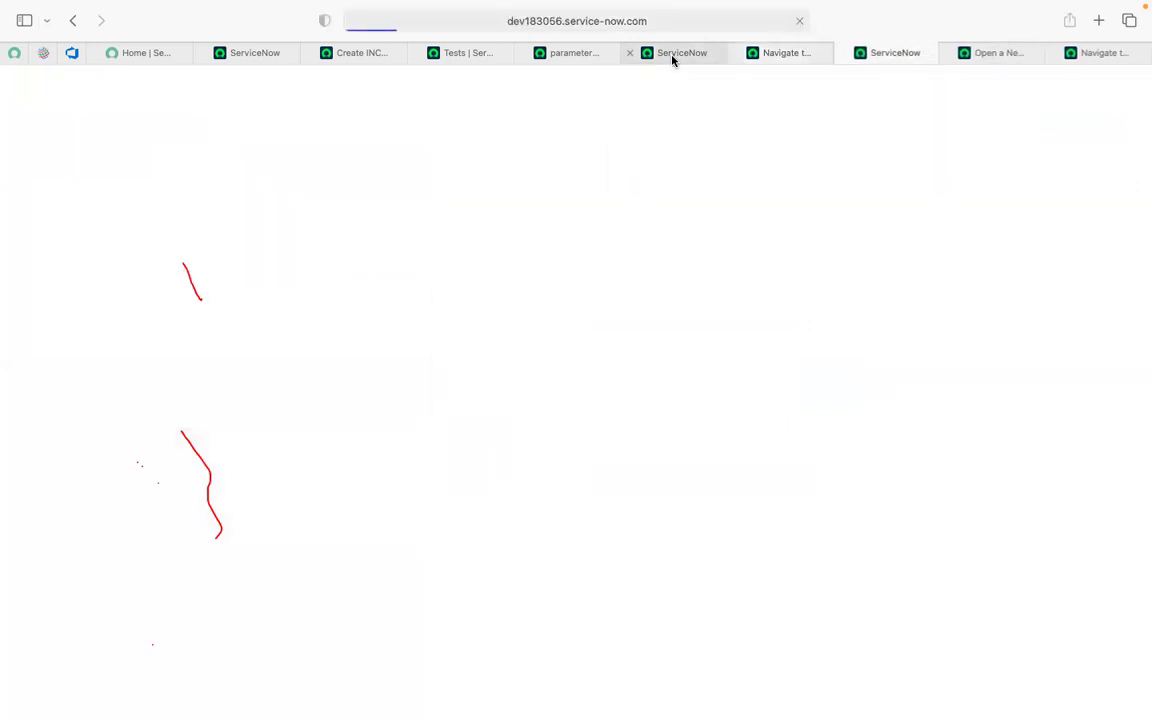
left_click(674, 58)
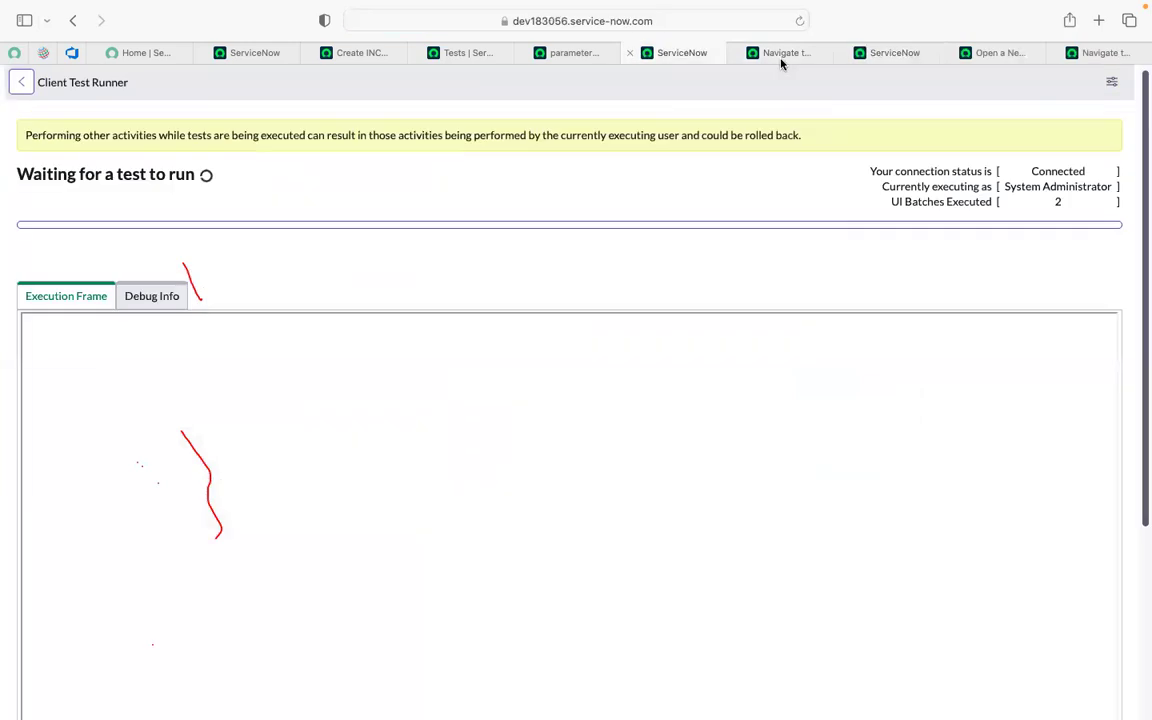
left_click(780, 56)
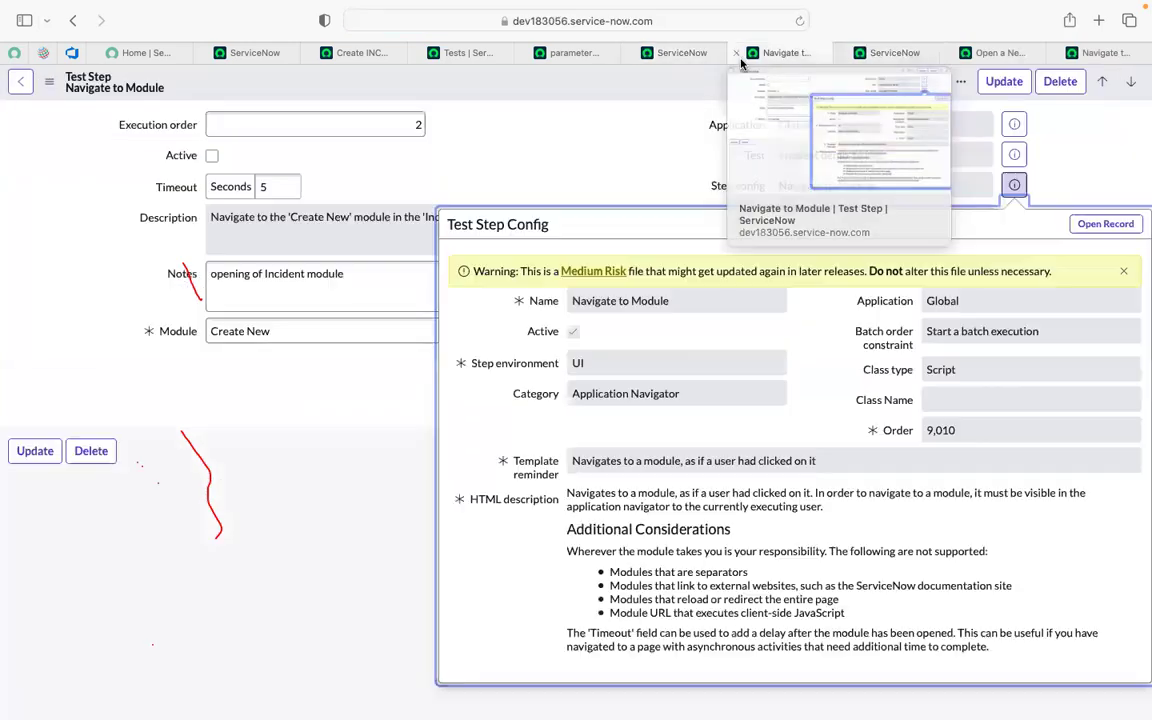
Reopen the "incident demo 16 dec" test from the Tests list in a new tab and show its test steps.
left_click(571, 51)
left_click(441, 46)
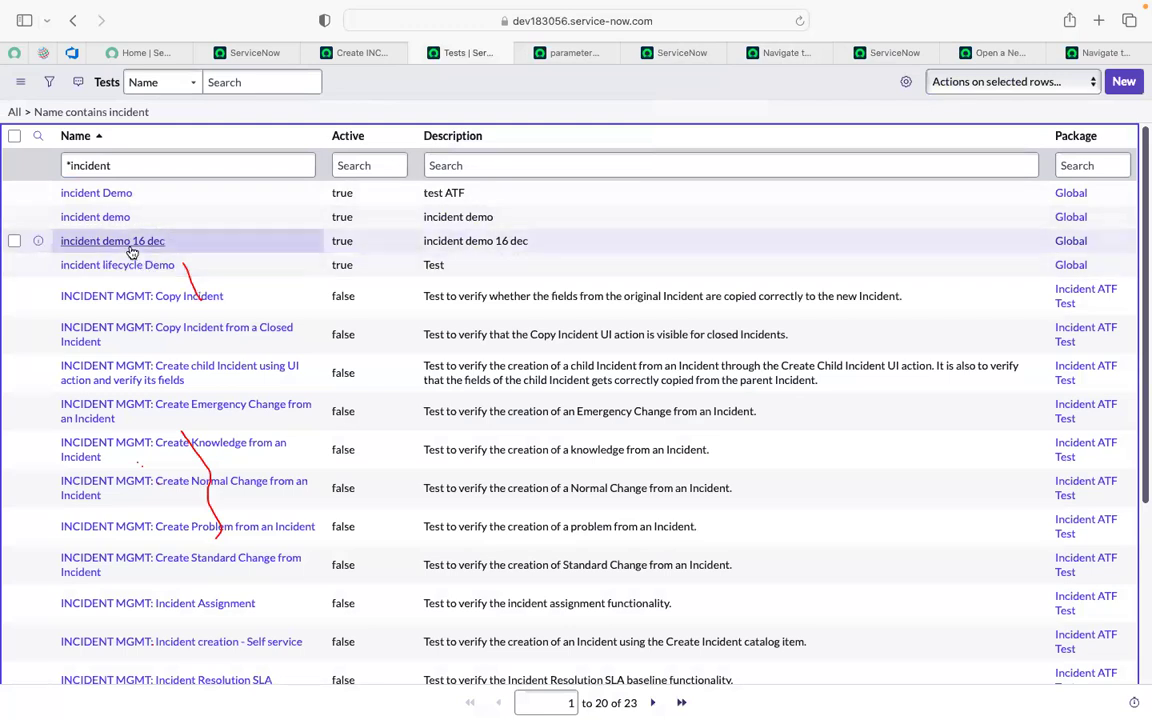
left_click(128, 243, "super")
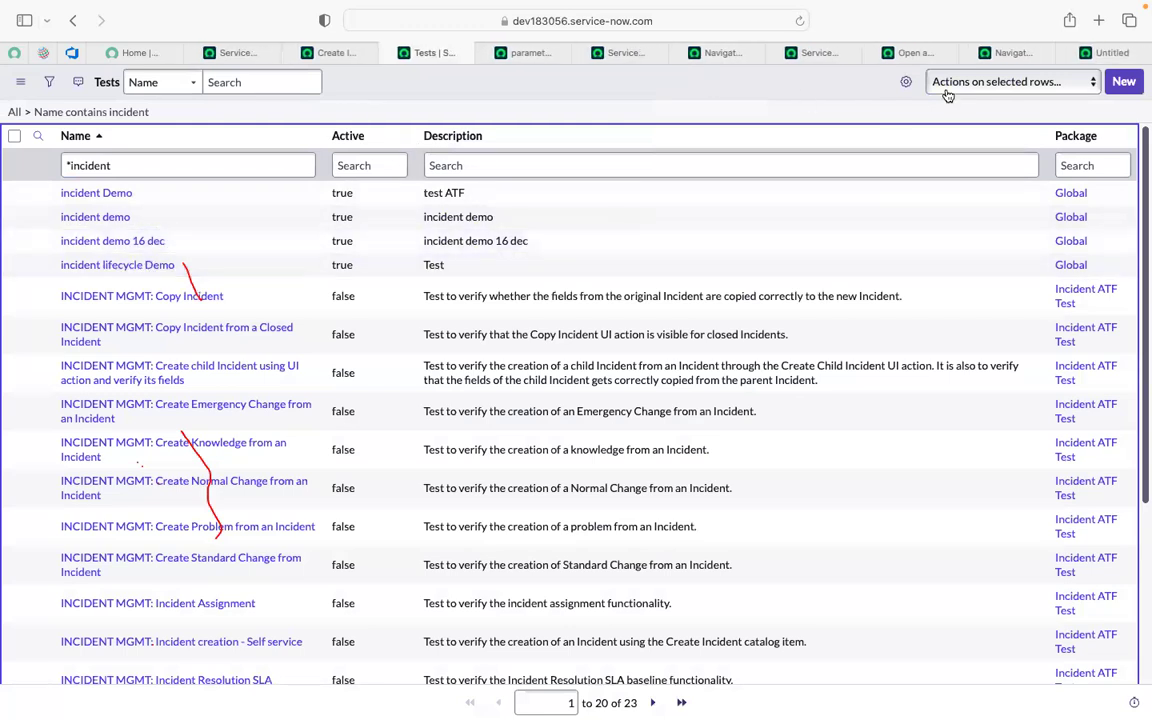
left_click(1090, 52)
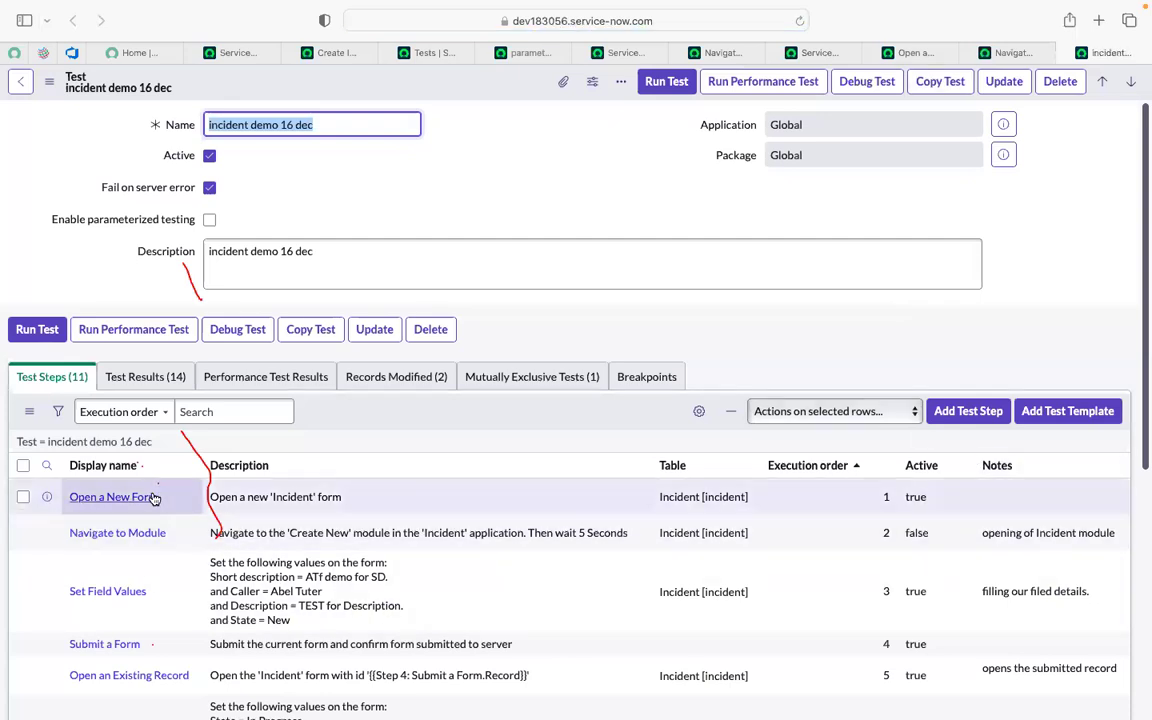
scroll(155, 498, "down", 2)
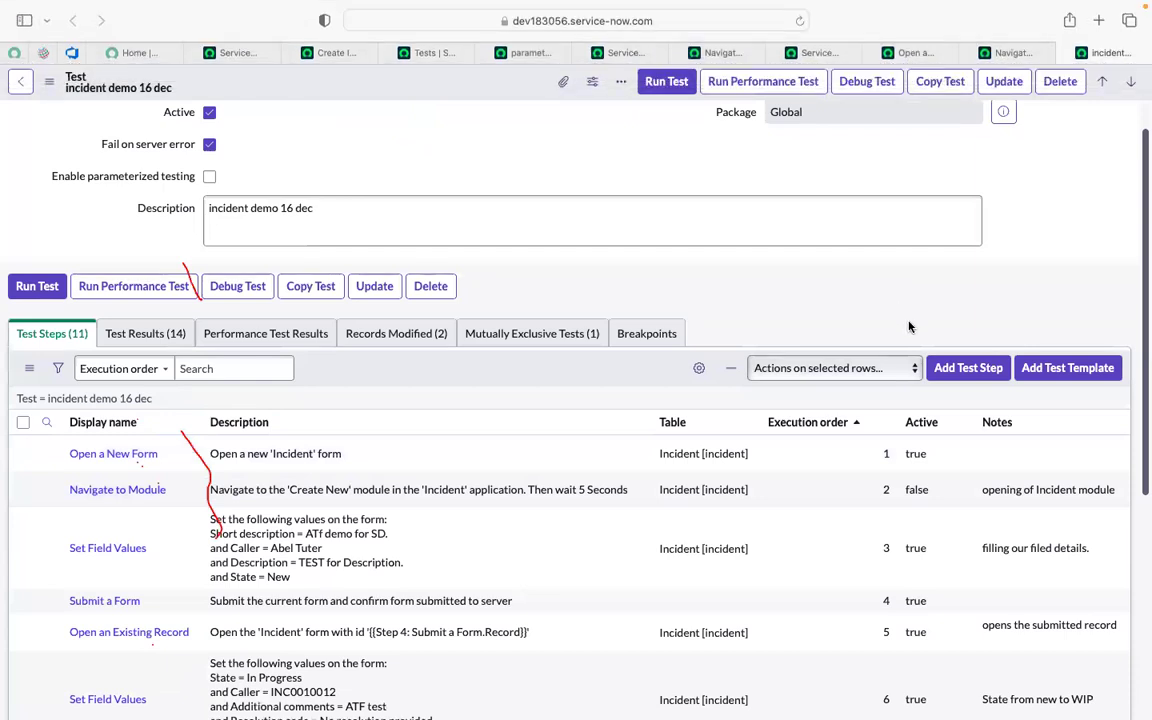
Examine the available test step types, including Set Field Values, Field Values Validation and Field State Validation under Form, plus the All Steps list.
left_click(955, 367)
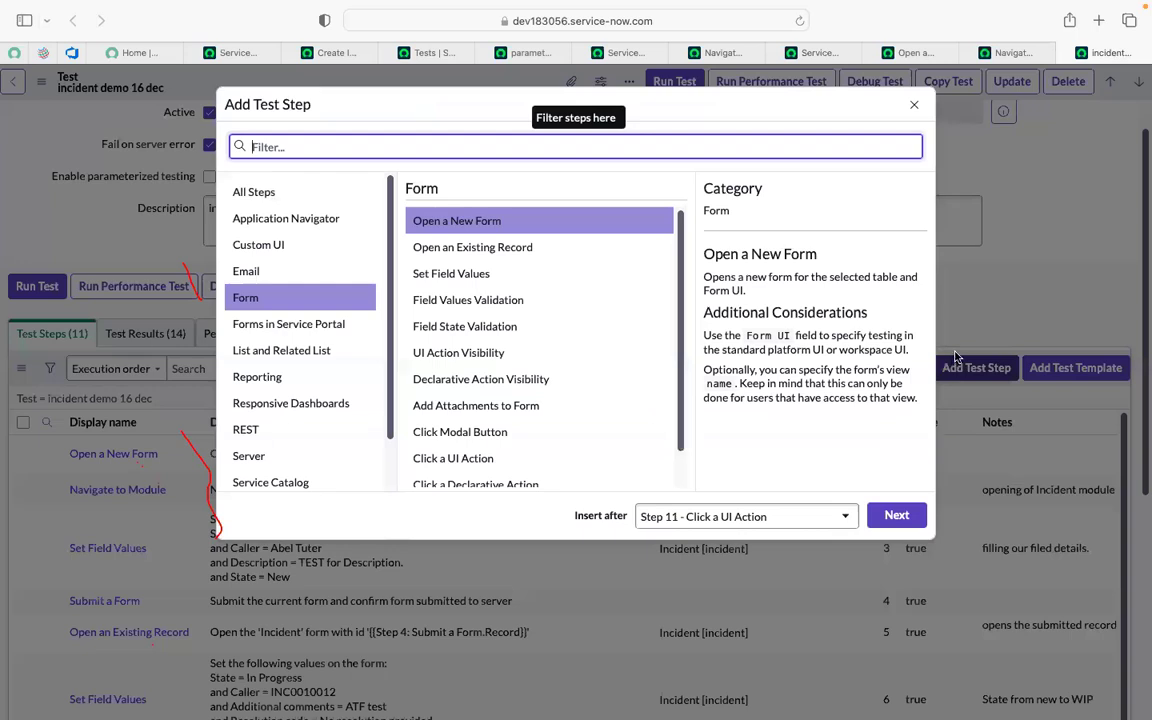
scroll(247, 342, "down", 2)
scroll(247, 342, "up", 2)
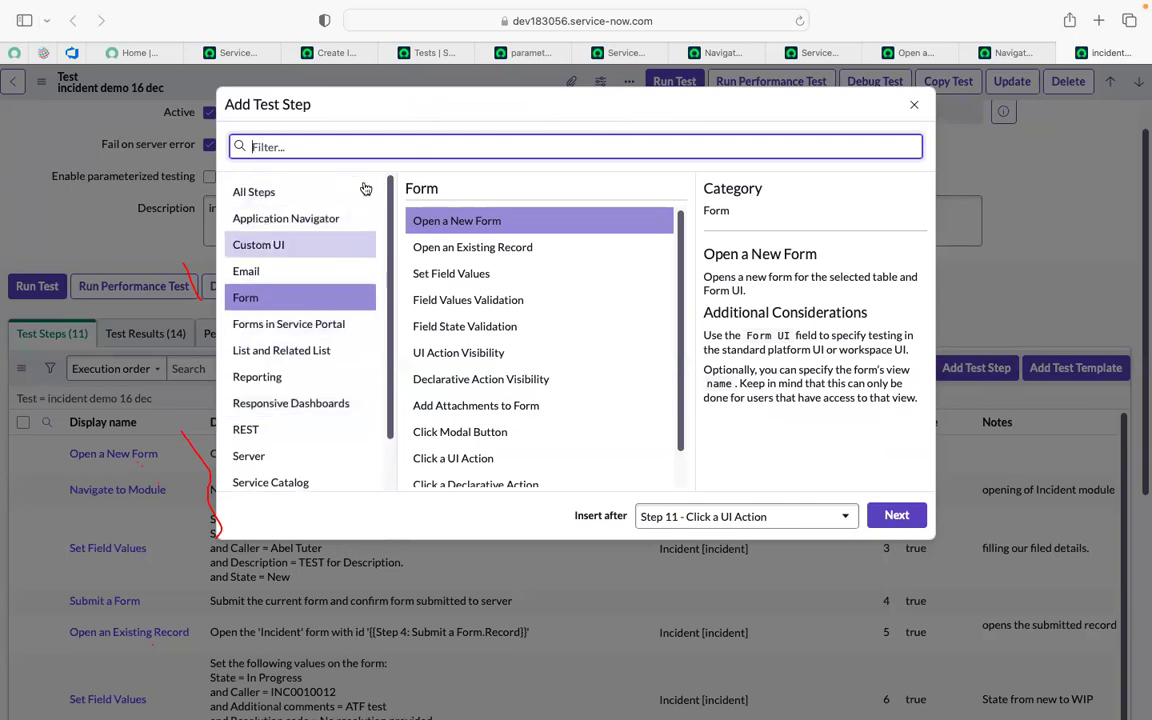
left_click(495, 280)
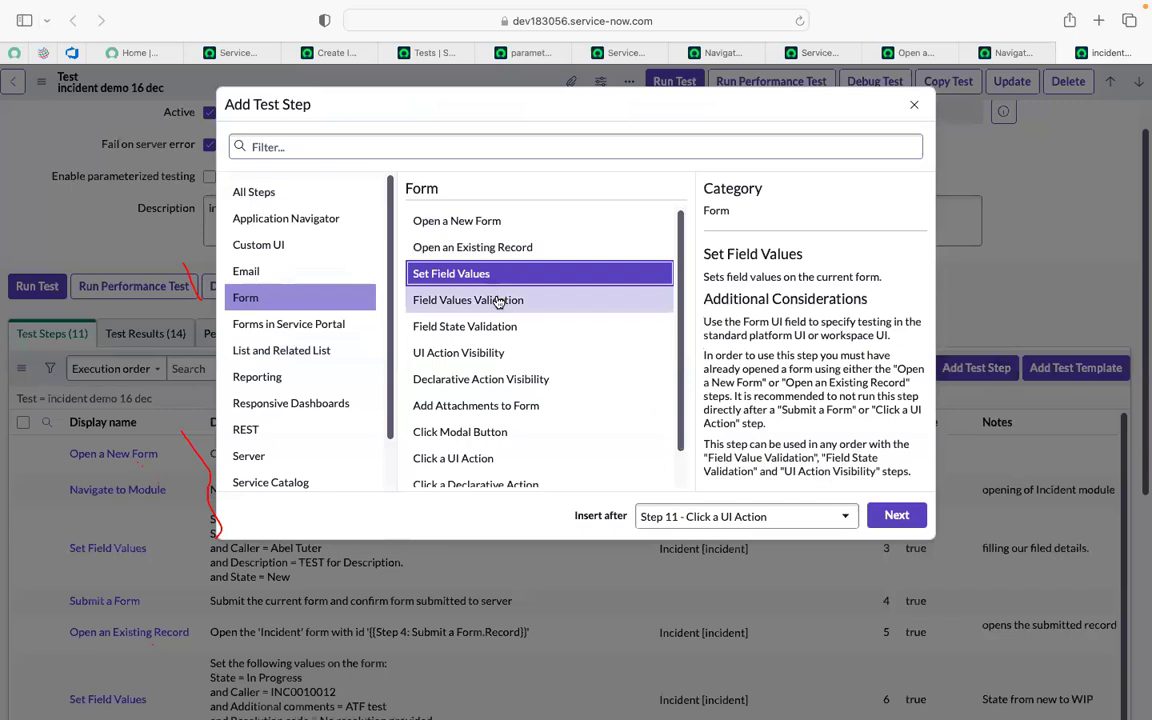
left_click(498, 301)
left_click(504, 332)
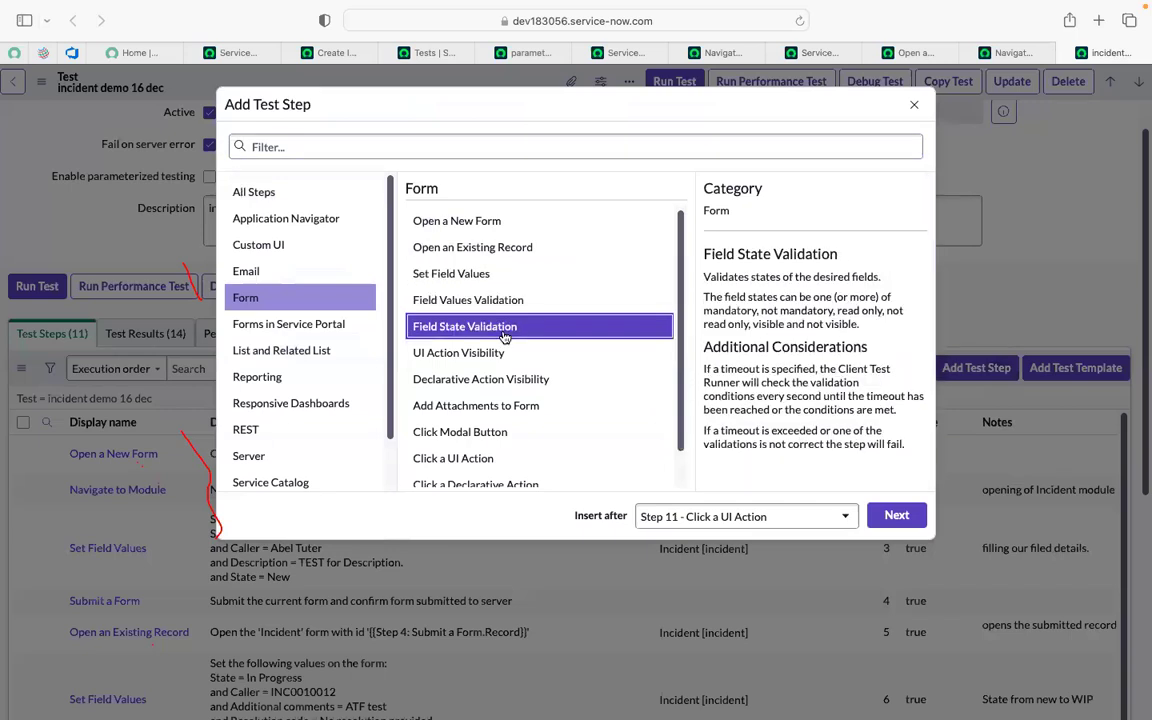
left_click(280, 195)
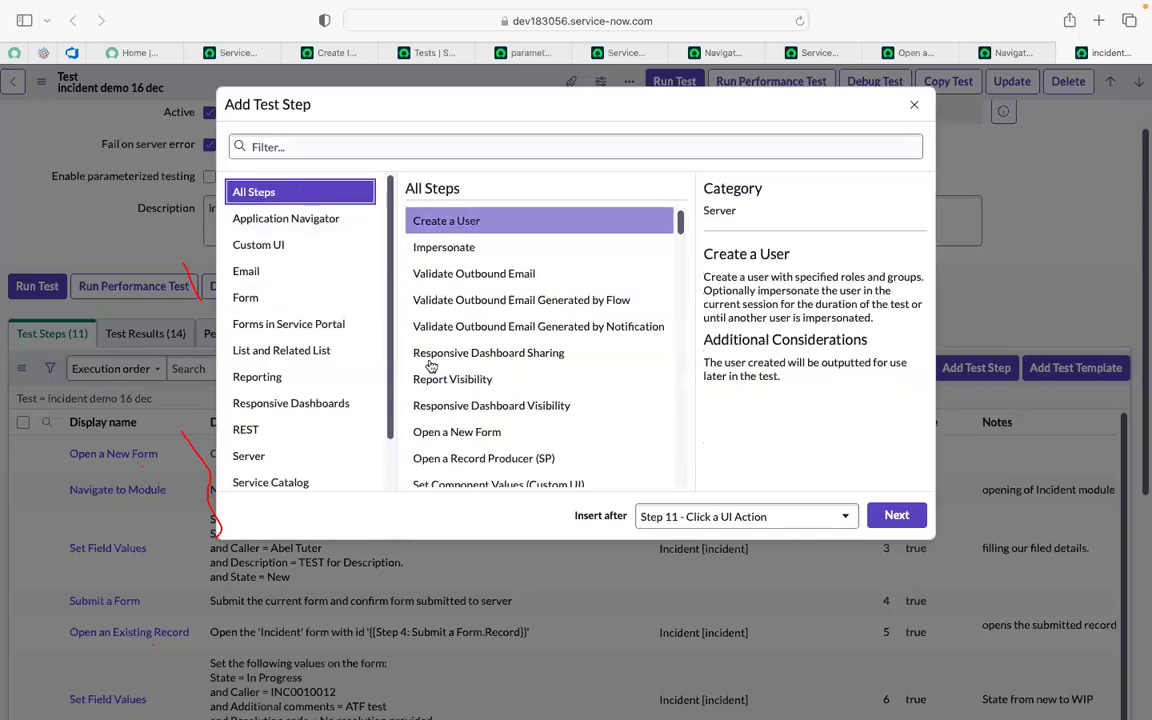
left_click(913, 105)
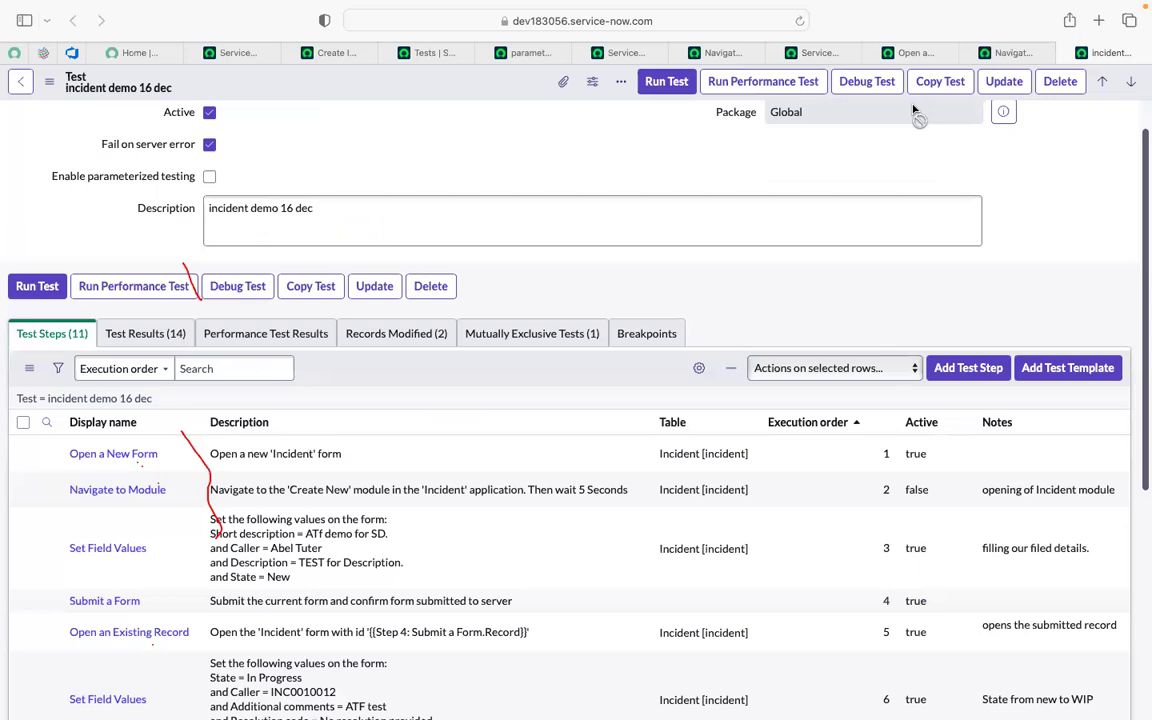
Review the Form category's test step types through to Submit a Form, and leave without adding a step.
left_click(968, 368)
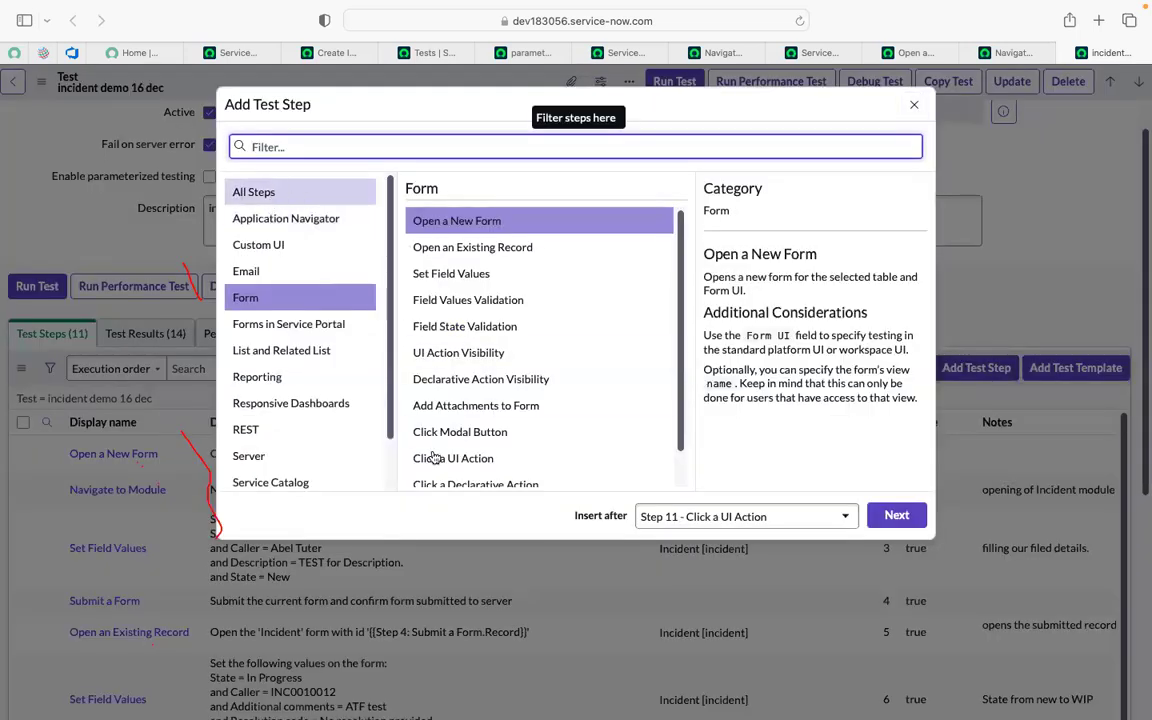
scroll(425, 420, "down", 2)
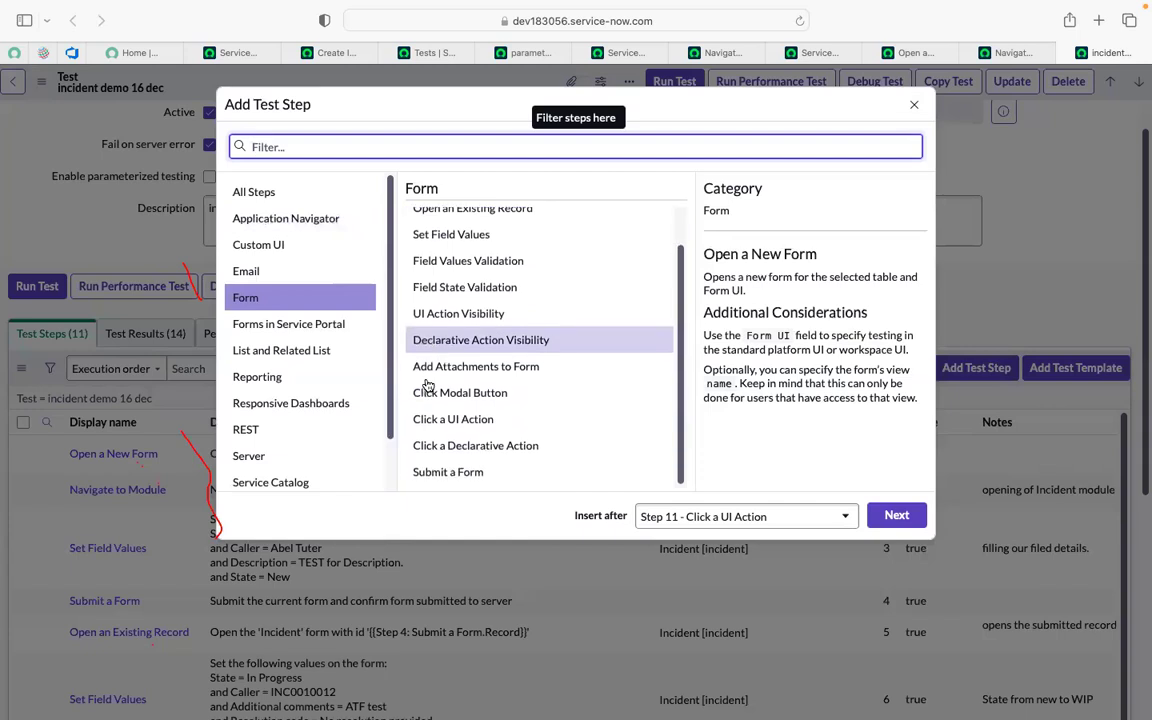
left_click(912, 106)
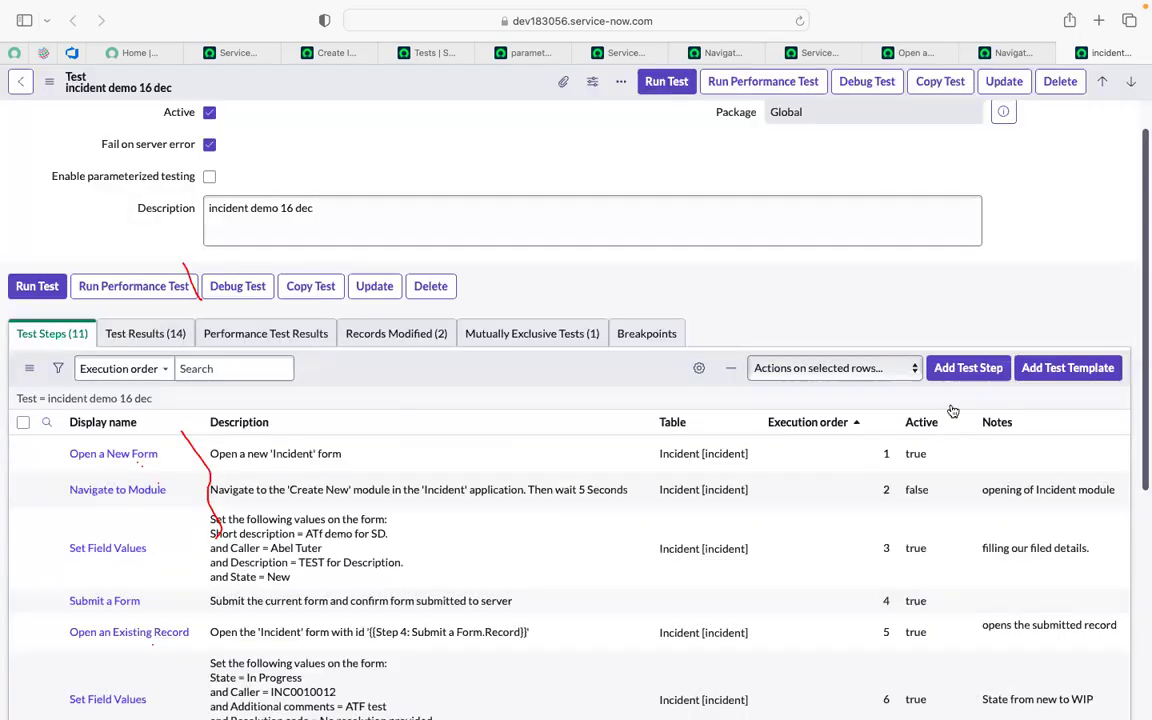
Search all available test step types for a custom step named with a person's first name, and leave without adding a step.
left_click(962, 374)
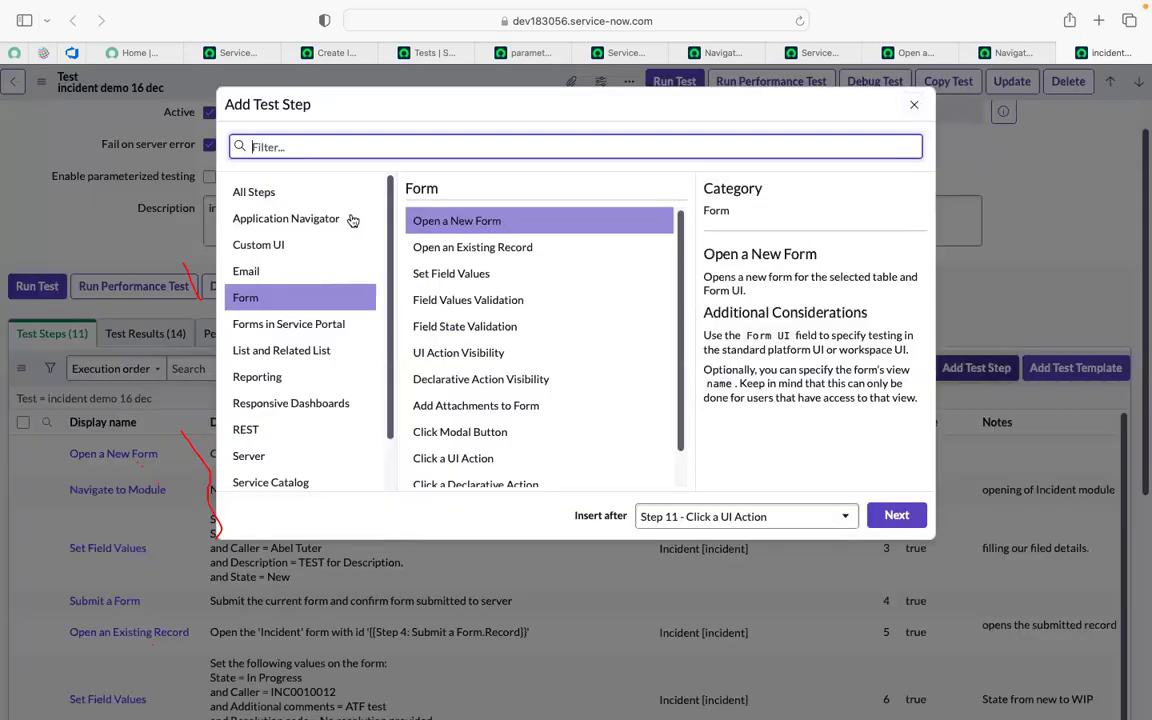
left_click(254, 191)
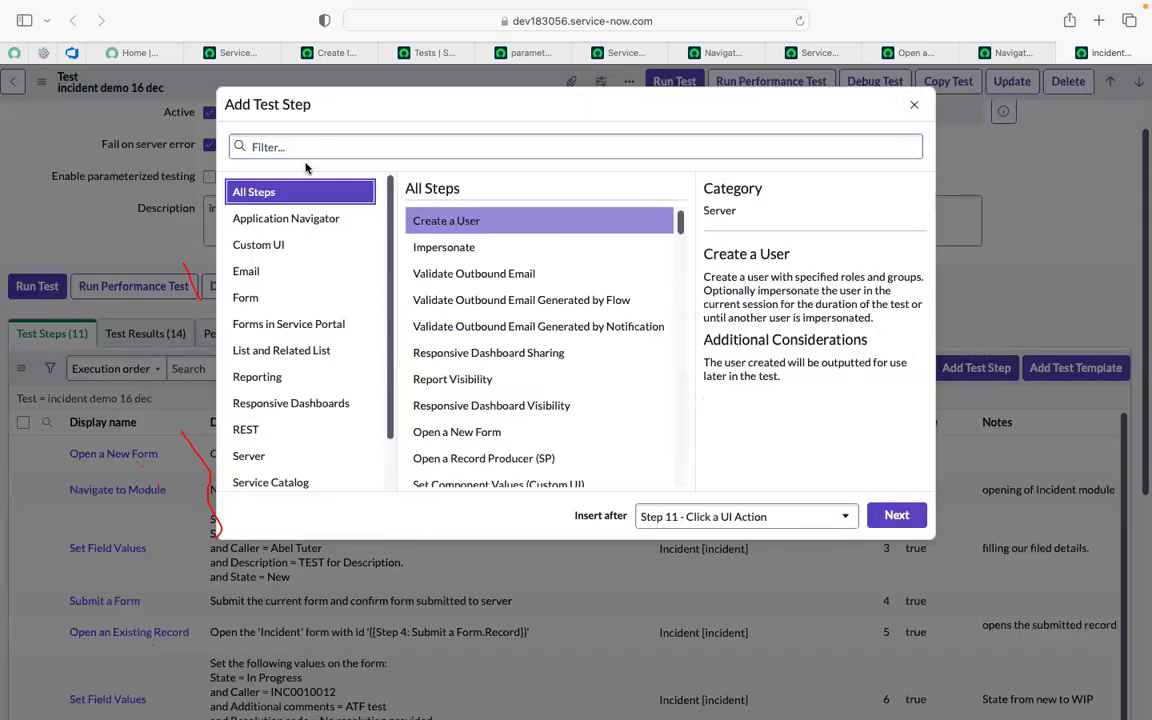
left_click(300, 148)
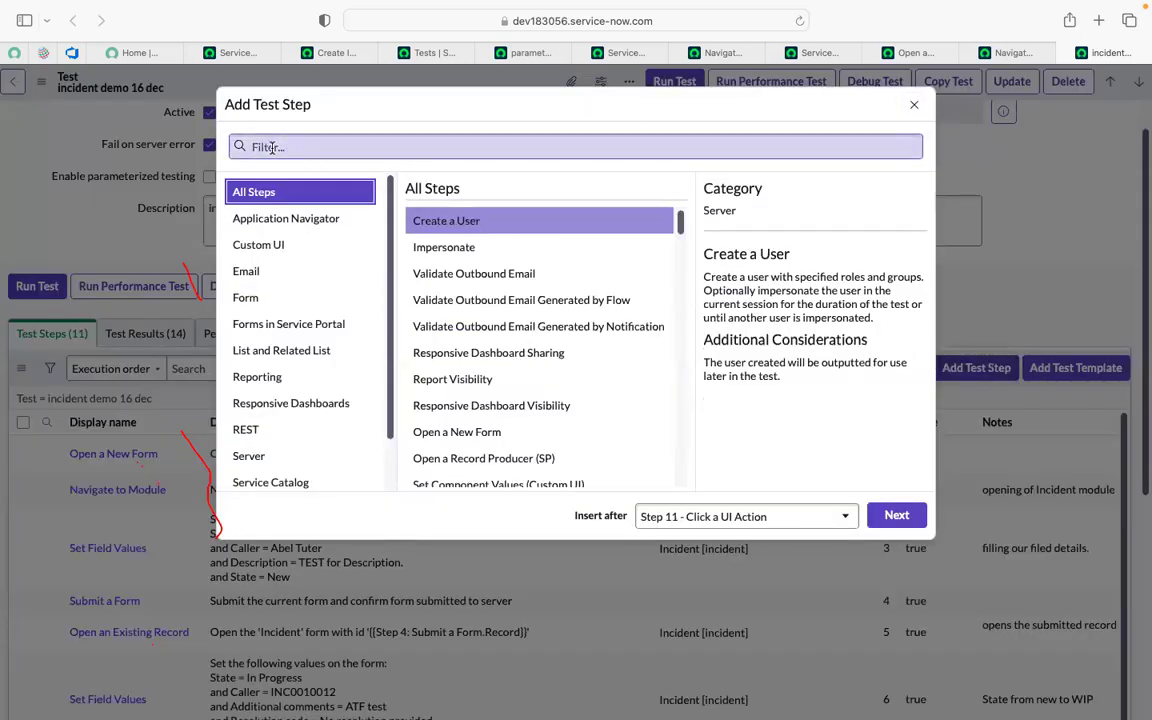
type("pava")
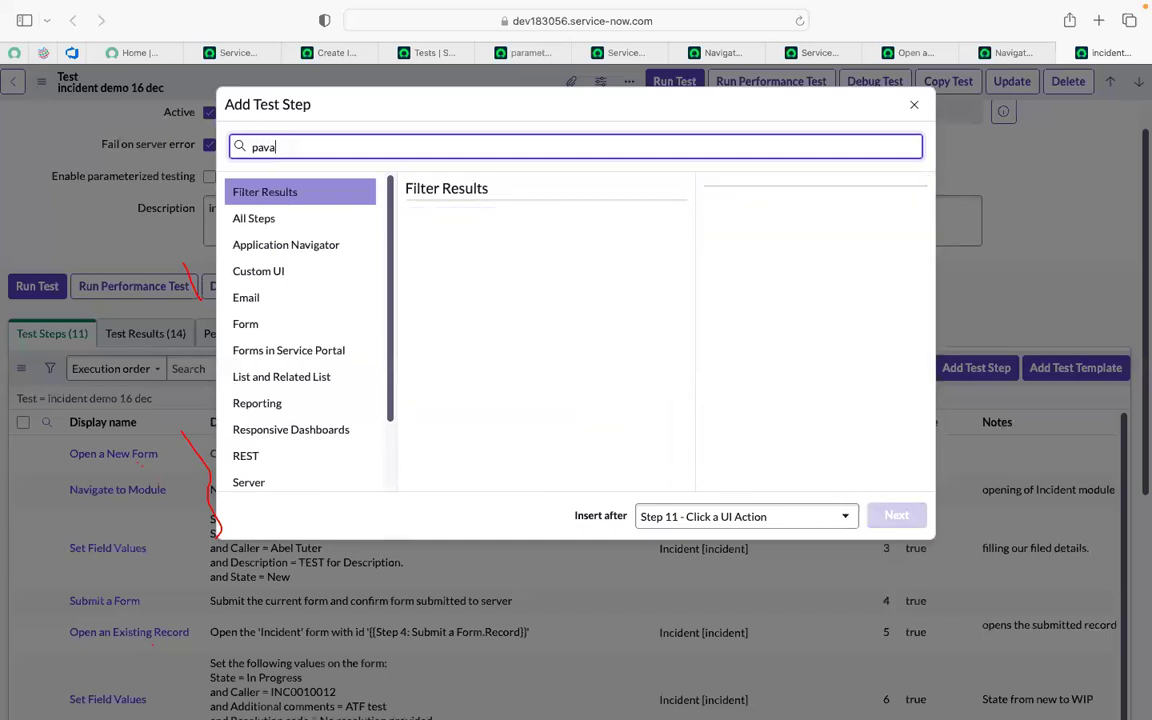
type("n")
left_click(1039, 260)
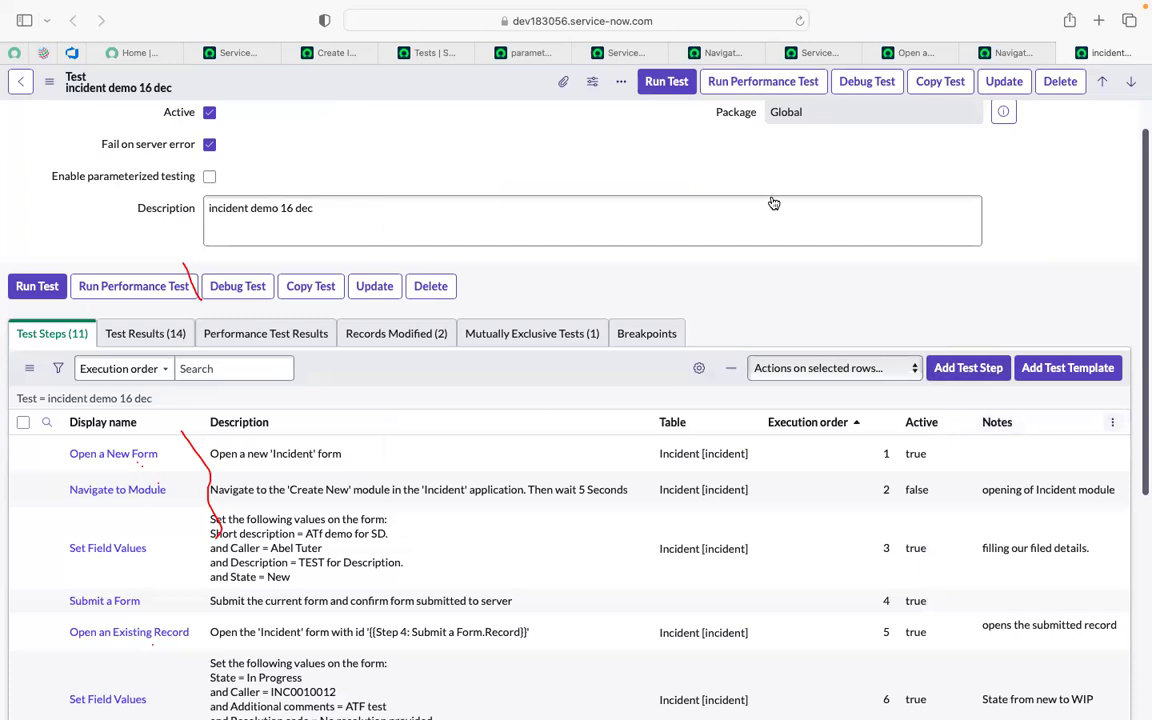
Open the Automated Test Framework's Step Configurations list in a new browser tab and switch to it.
left_click(313, 64)
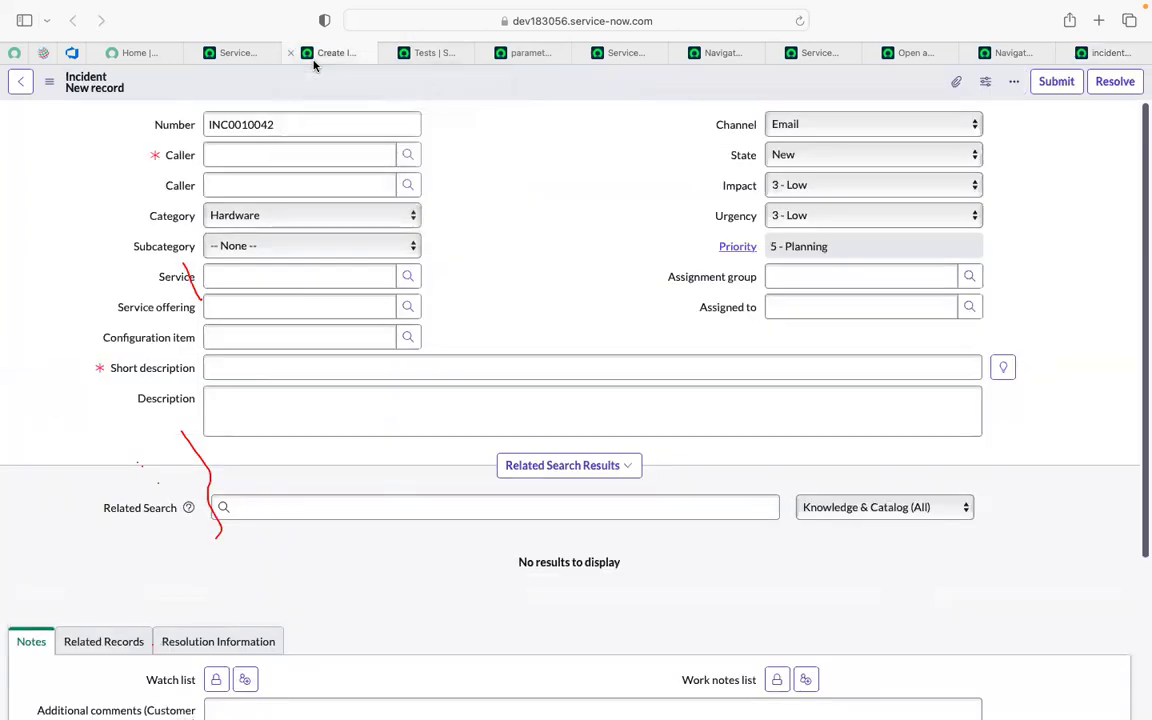
left_click(444, 53)
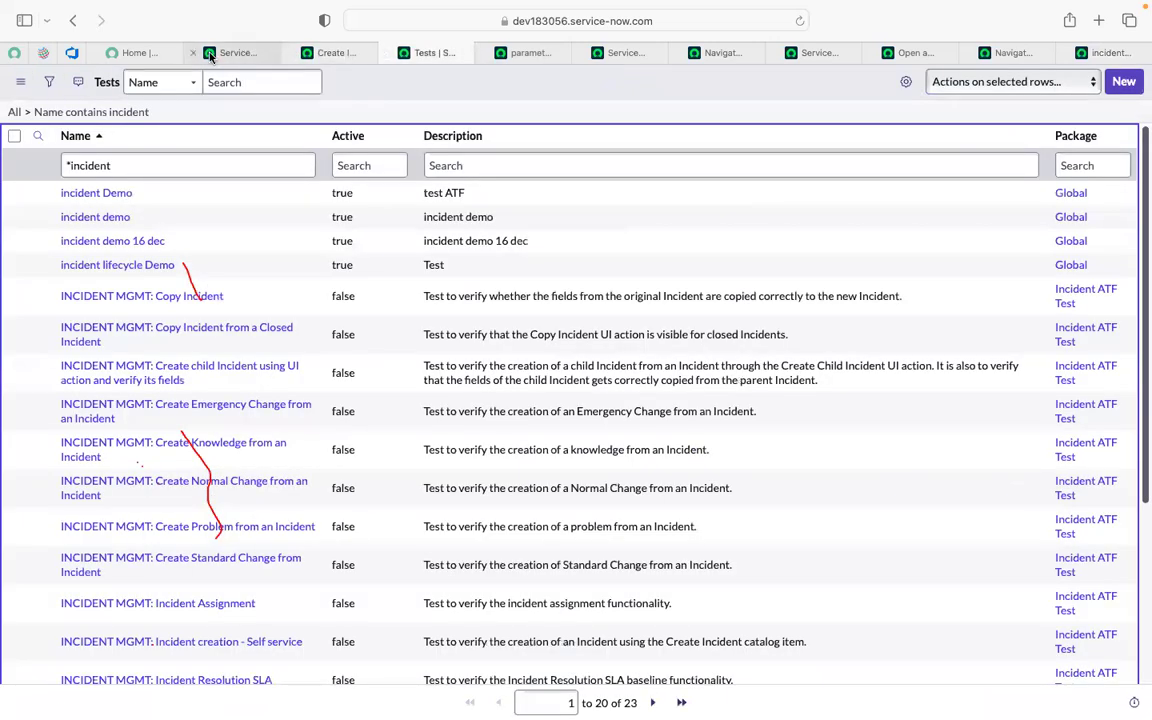
left_click(210, 54)
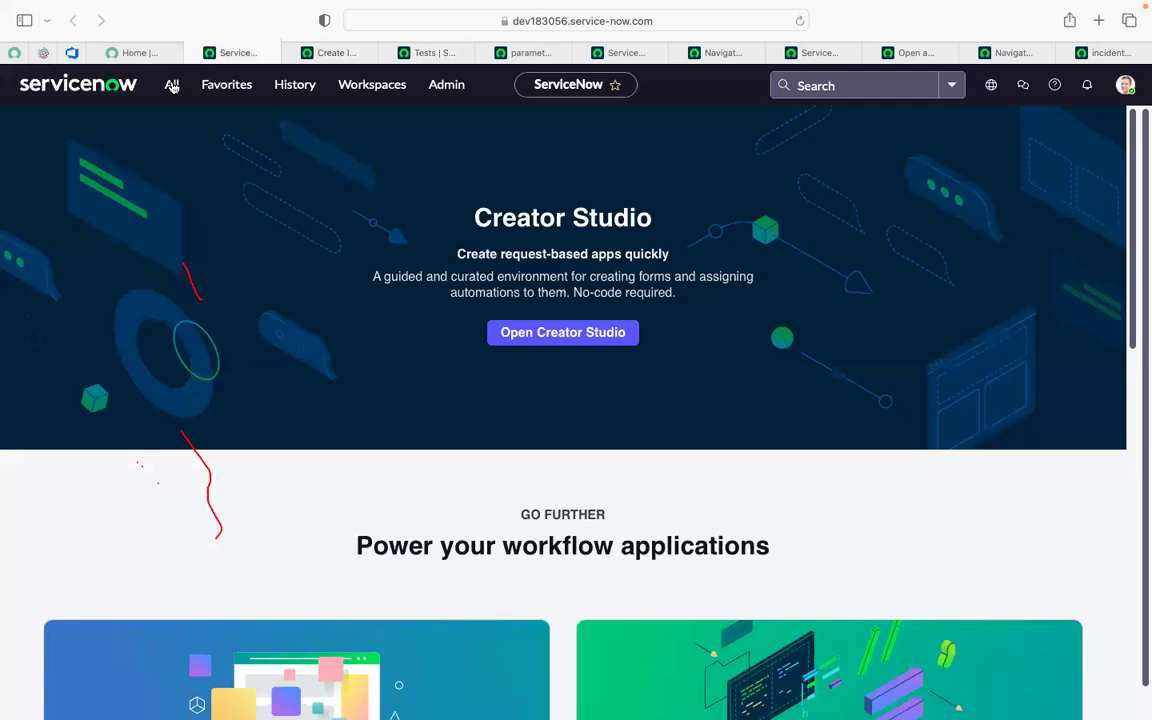
left_click(172, 86)
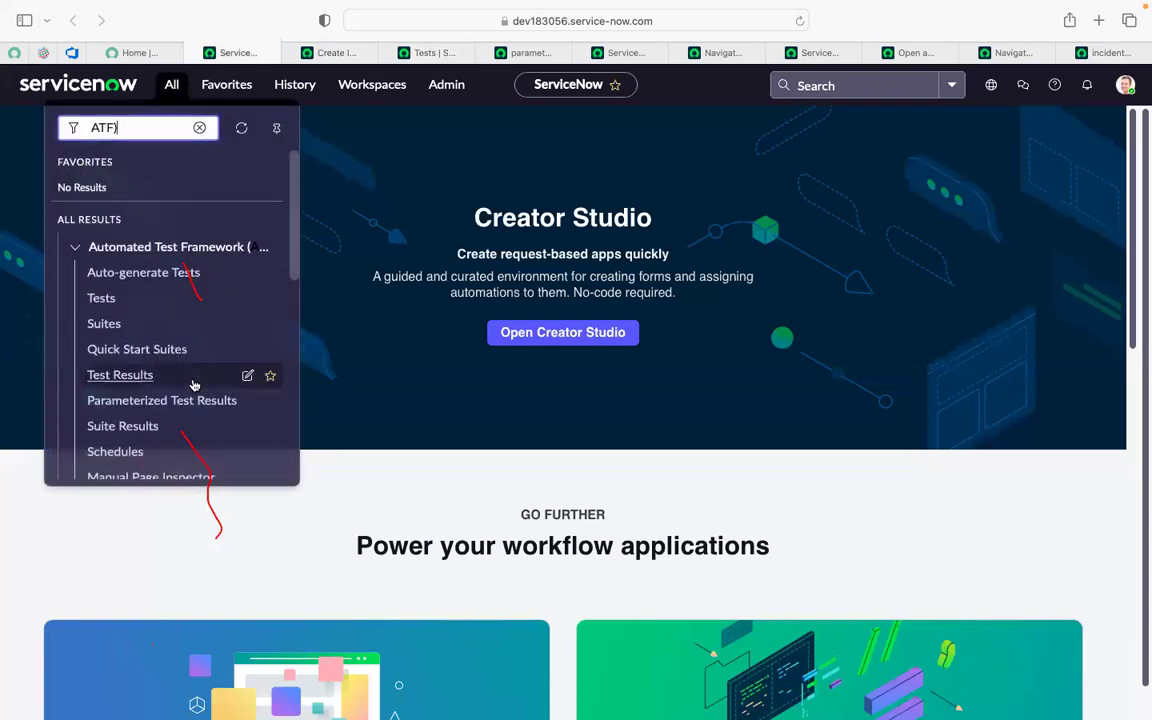
scroll(194, 385, "down", 2)
scroll(194, 385, "down", 10)
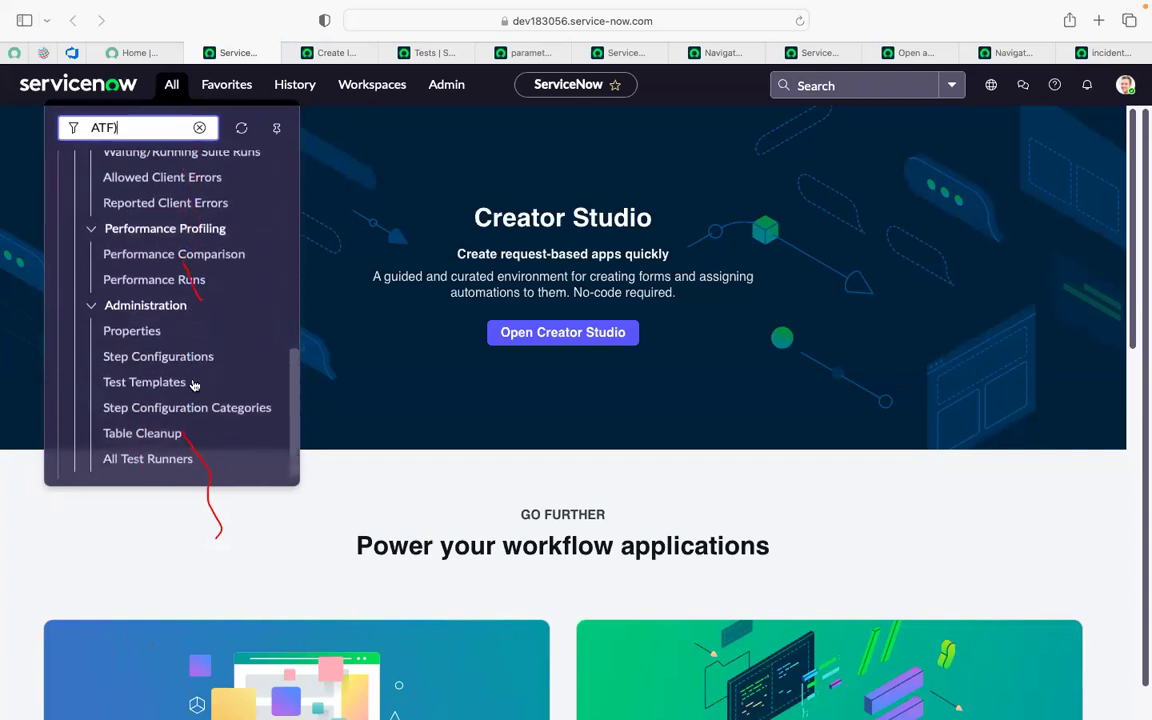
scroll(194, 385, "up", 4)
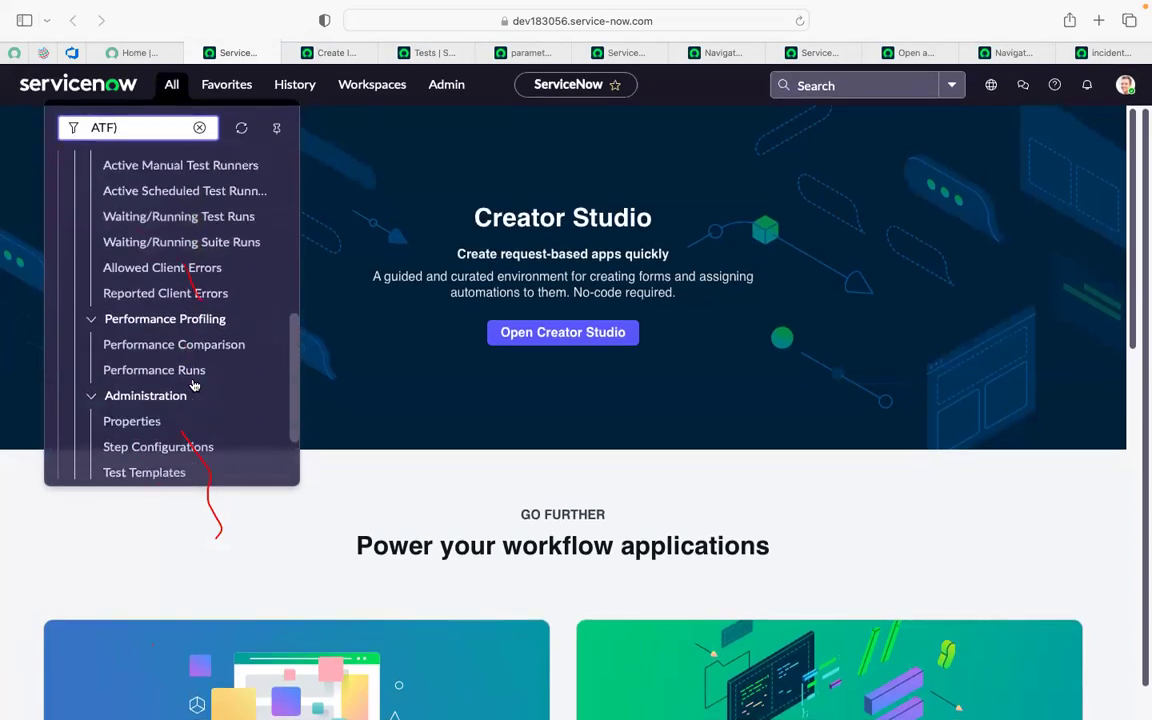
scroll(194, 385, "down", 4)
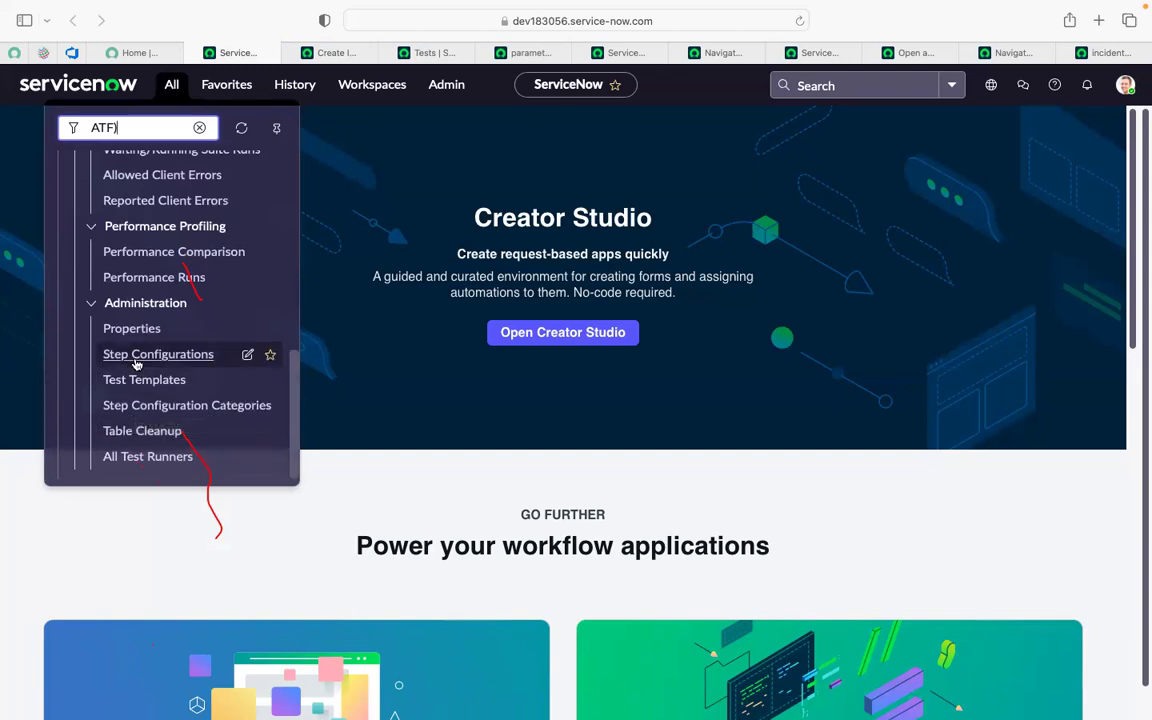
left_click(136, 362, "super")
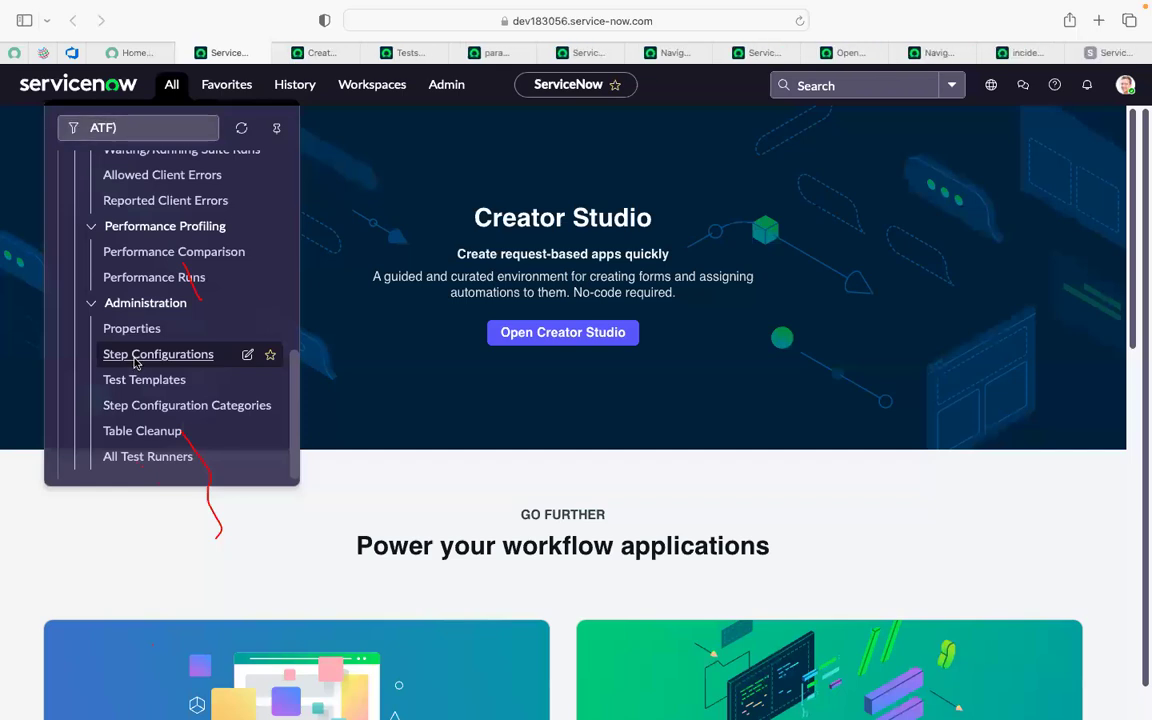
left_click(1109, 58)
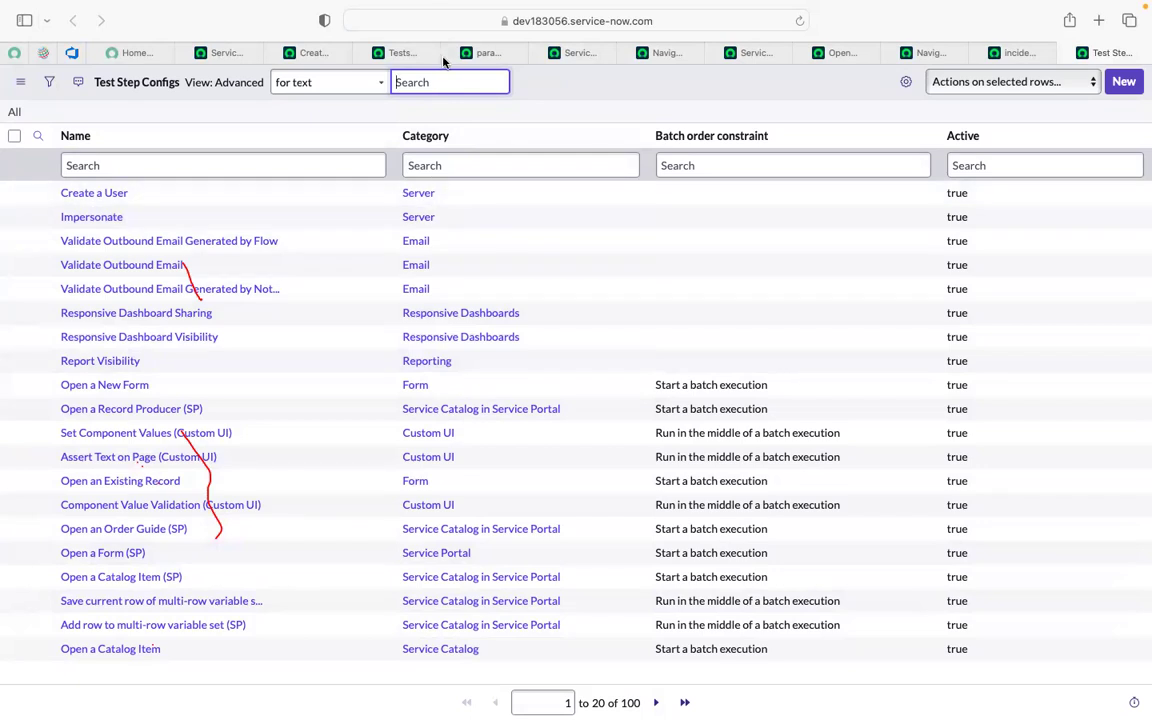
Highlight the table name sys_atf_step_config in the Test Step Configs list's web address.
left_click(588, 20)
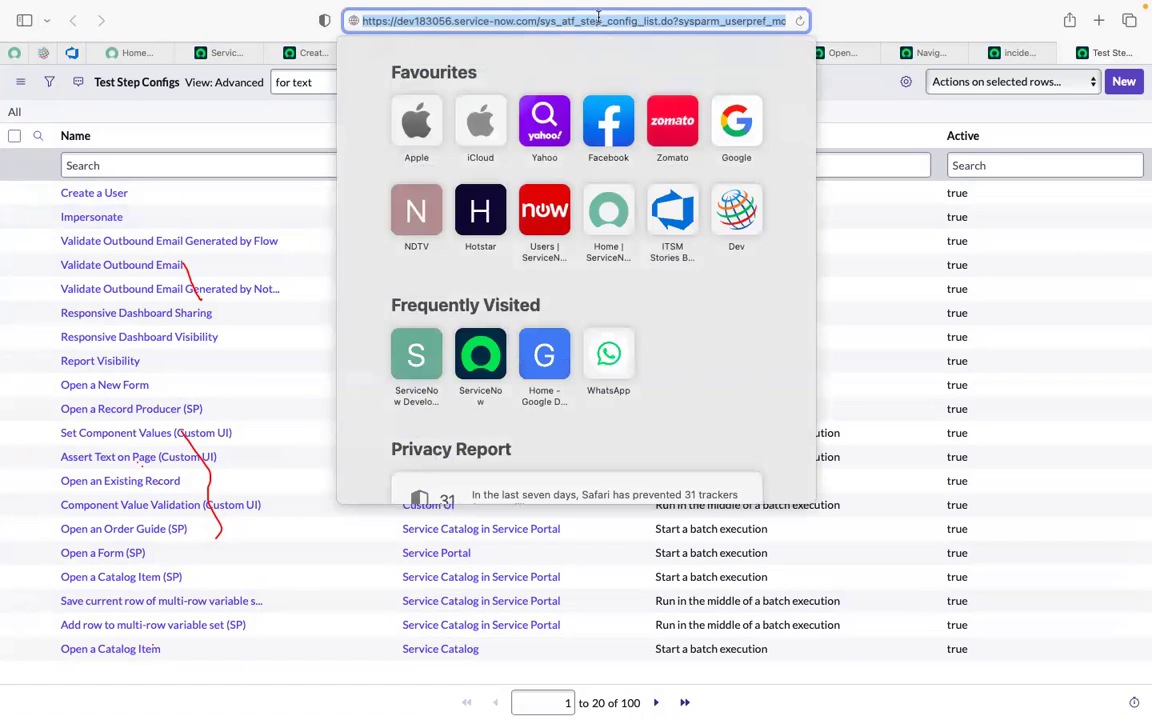
left_click(598, 20)
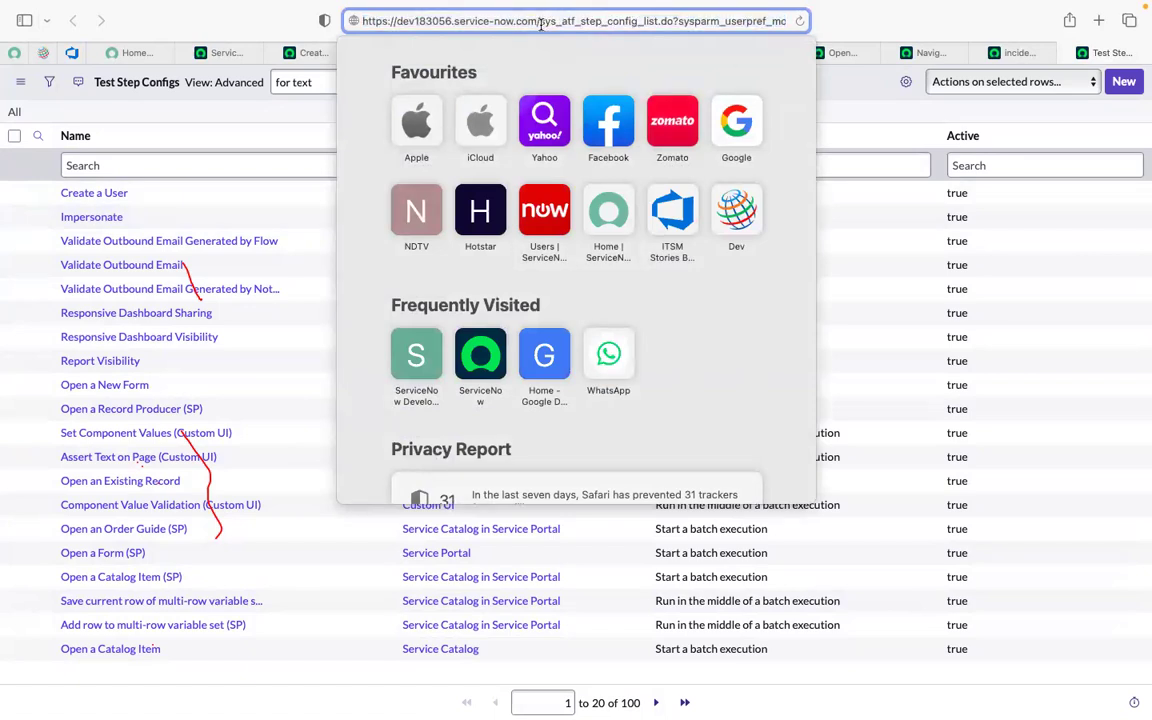
left_click_drag(540, 22, 786, 22)
left_click_drag(638, 28, 639, 19)
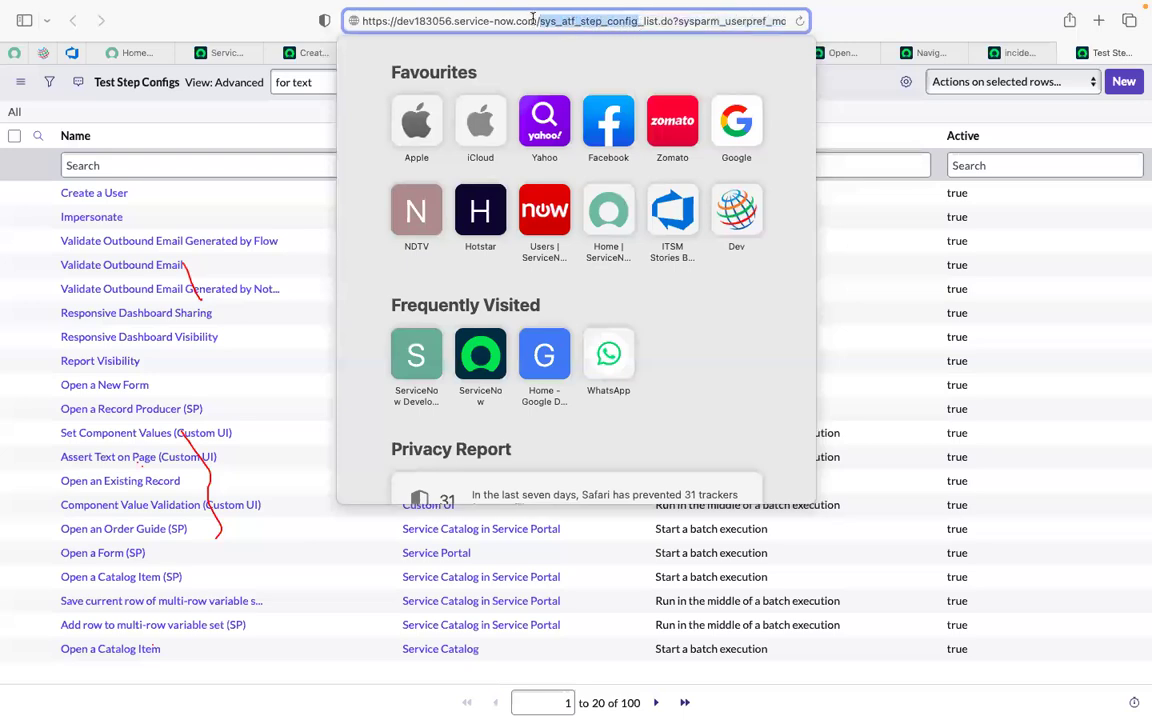
left_click(259, 113)
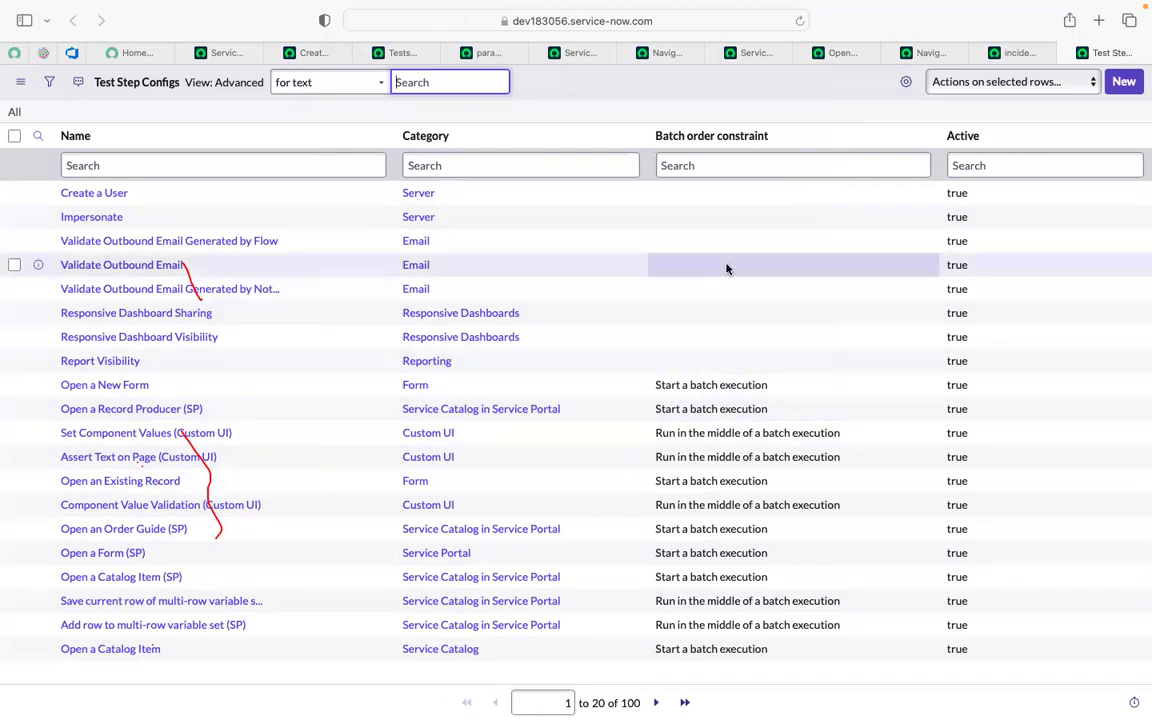
Start a new test step config record and enter a person's first name as its name.
scroll(727, 268, "down", 1)
scroll(727, 268, "up", 1)
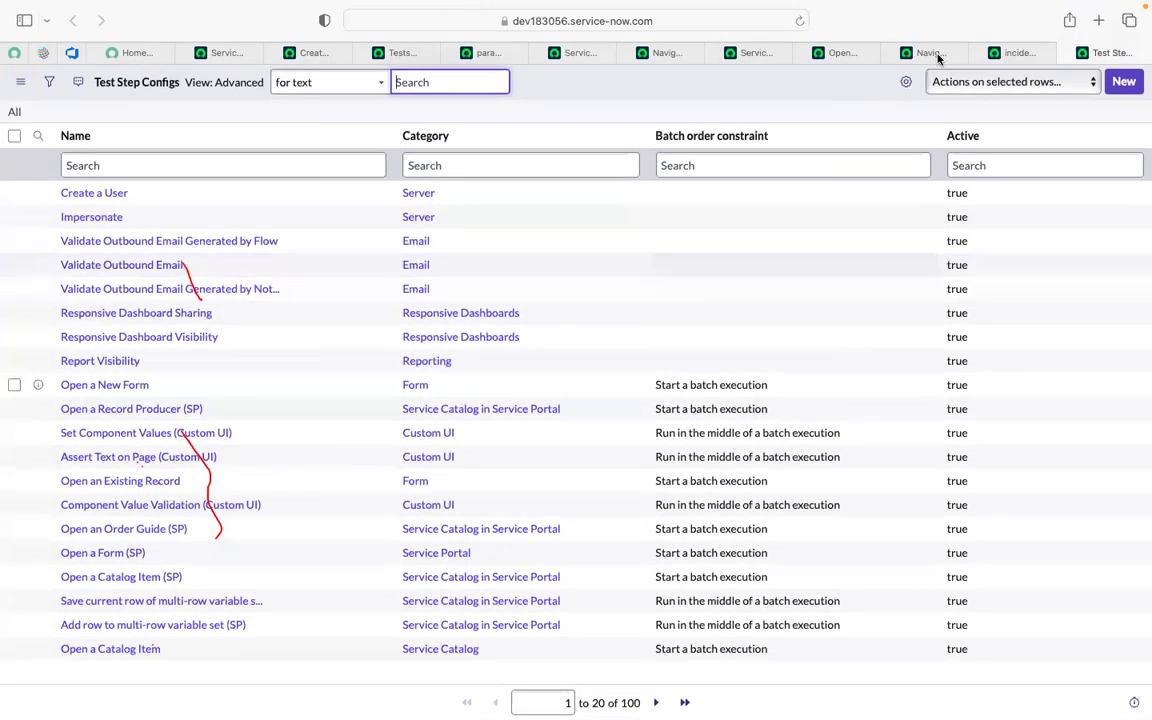
left_click(1124, 84)
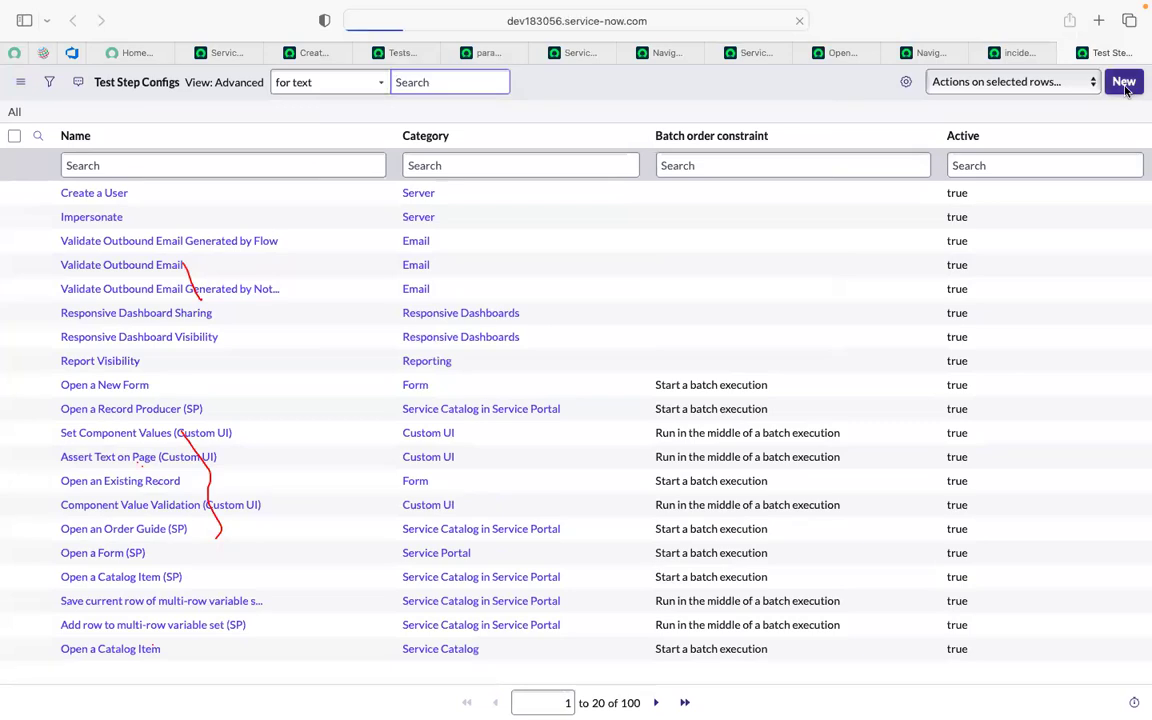
left_click(273, 129)
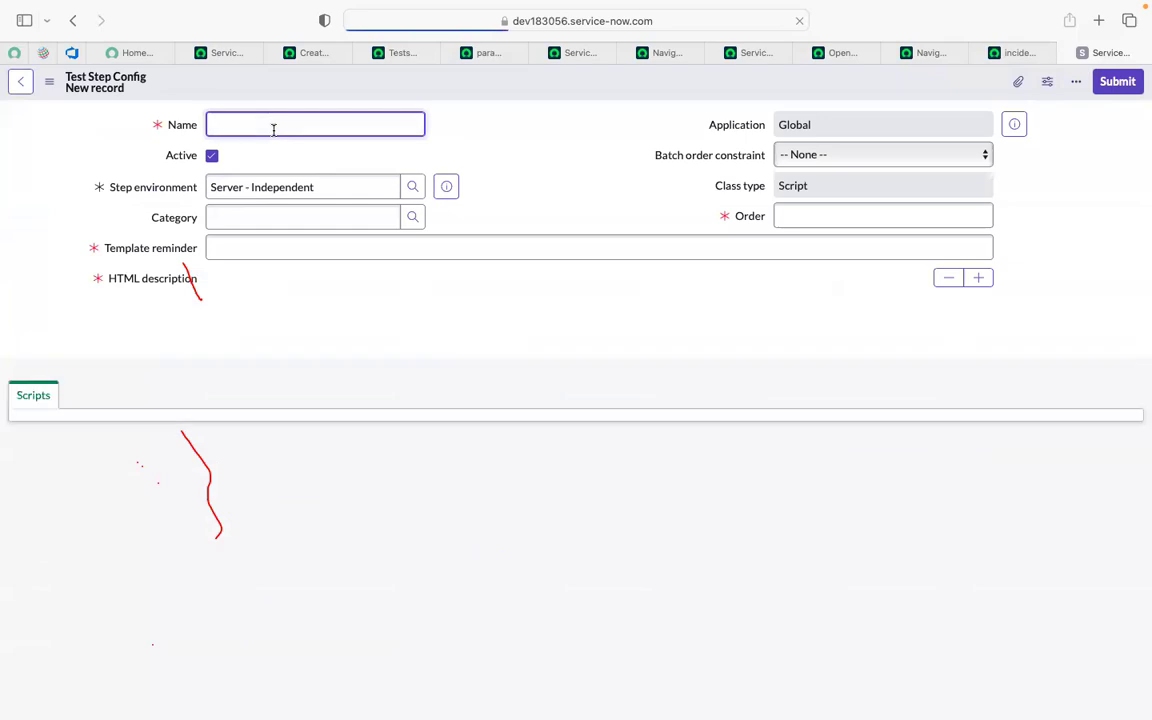
type("Pa")
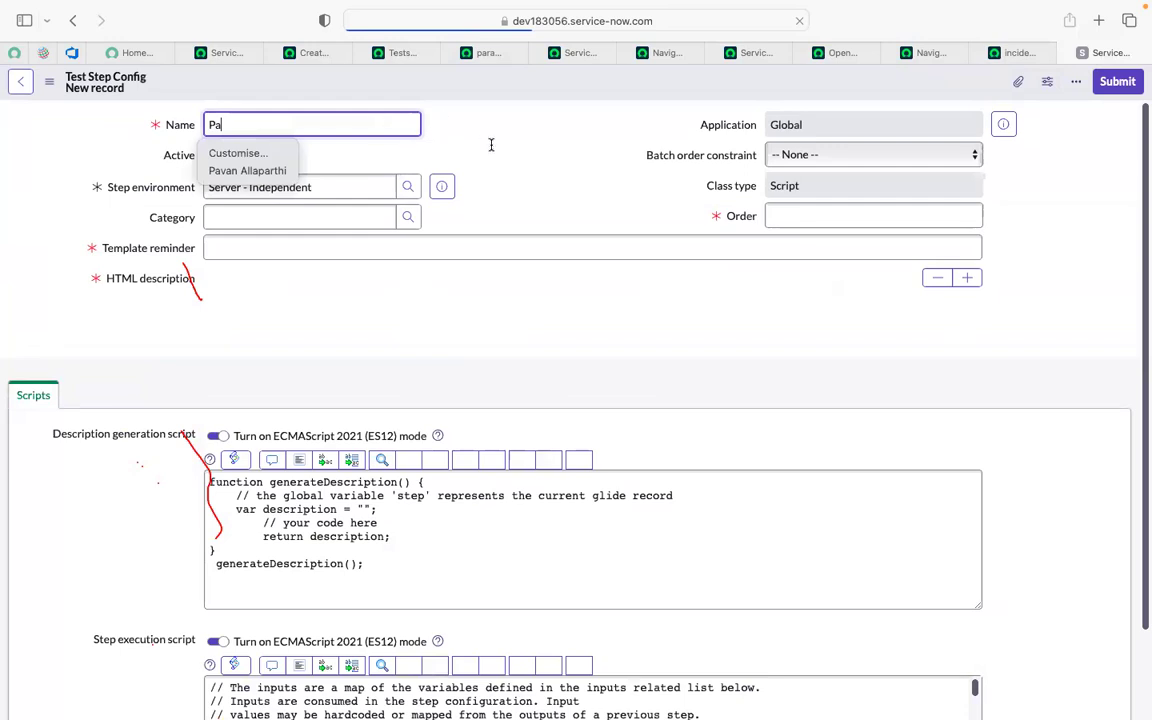
type("va")
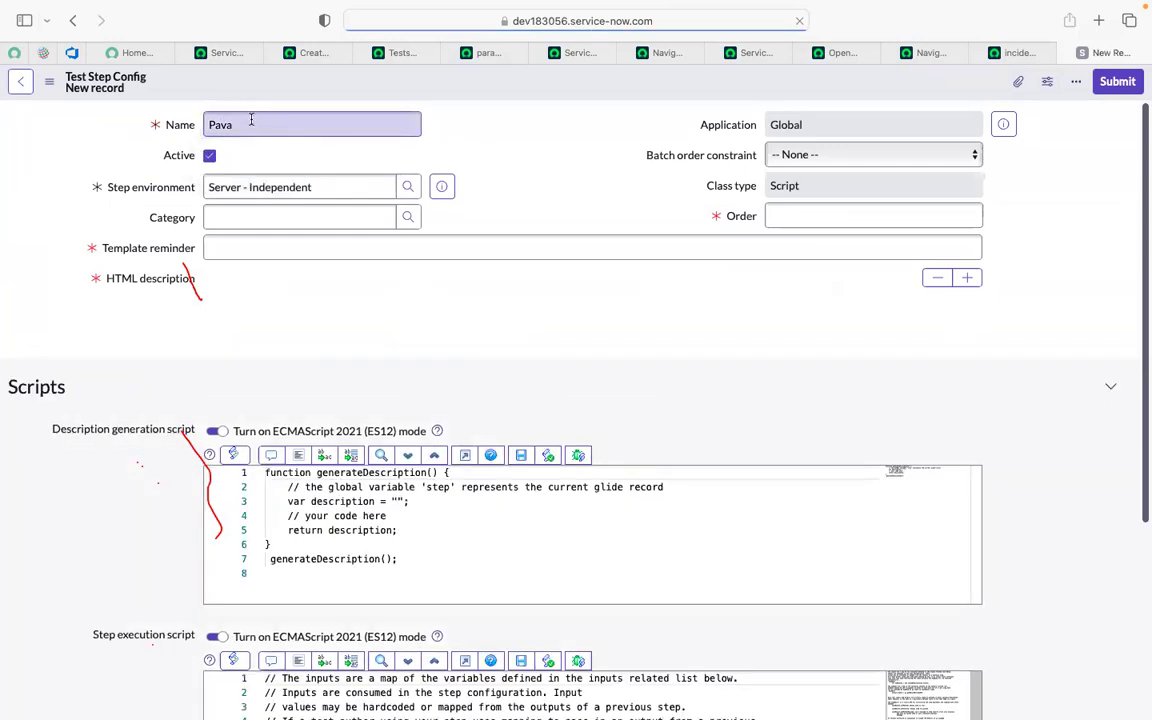
left_click(251, 120)
type("n")
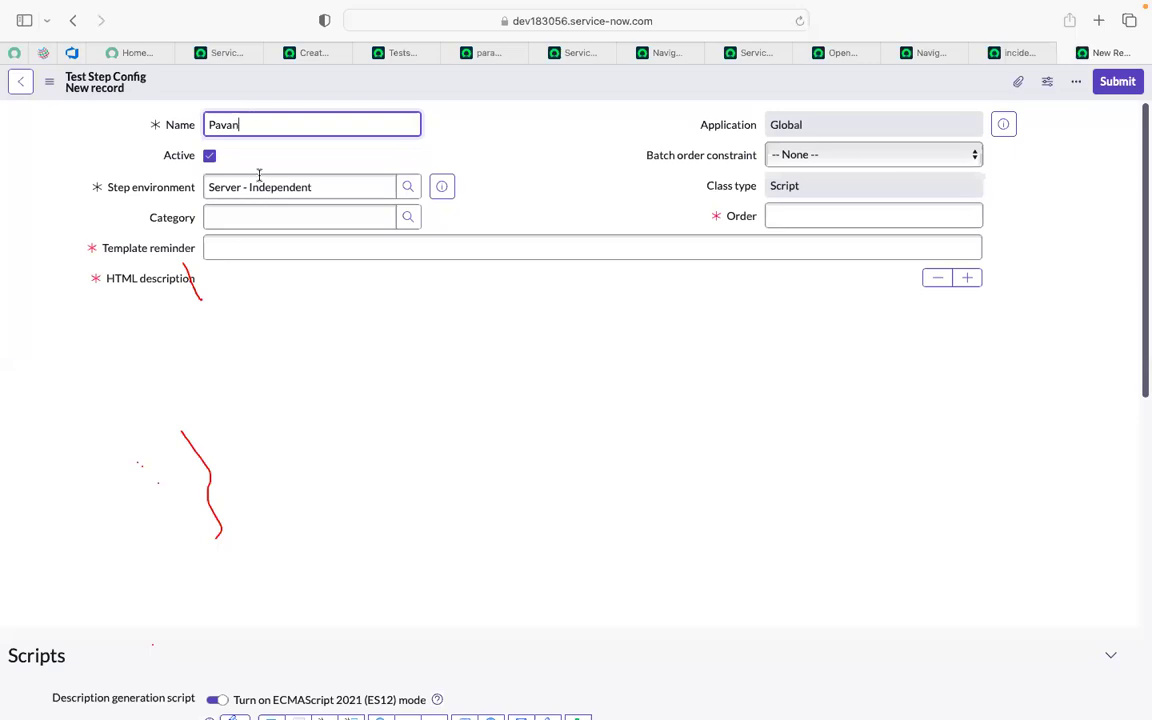
Set the step config's template reminder to "test" and its HTML description to "test for Step config".
left_click(334, 252)
type("test")
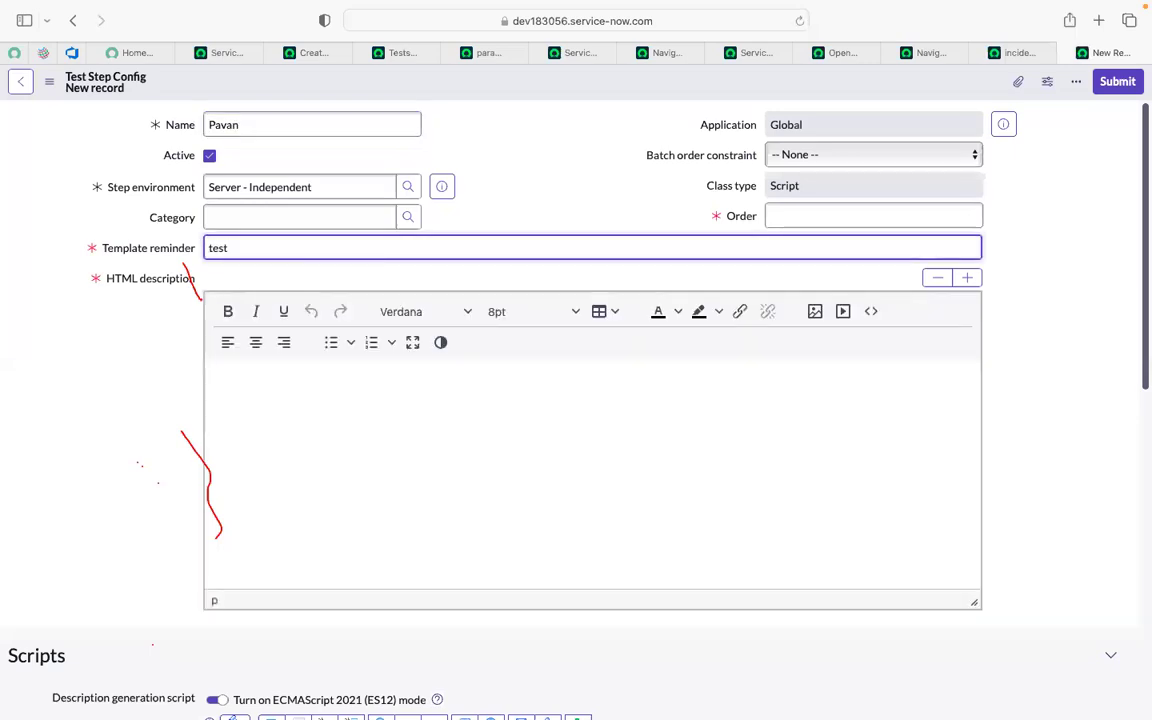
left_click(257, 408)
type("test for")
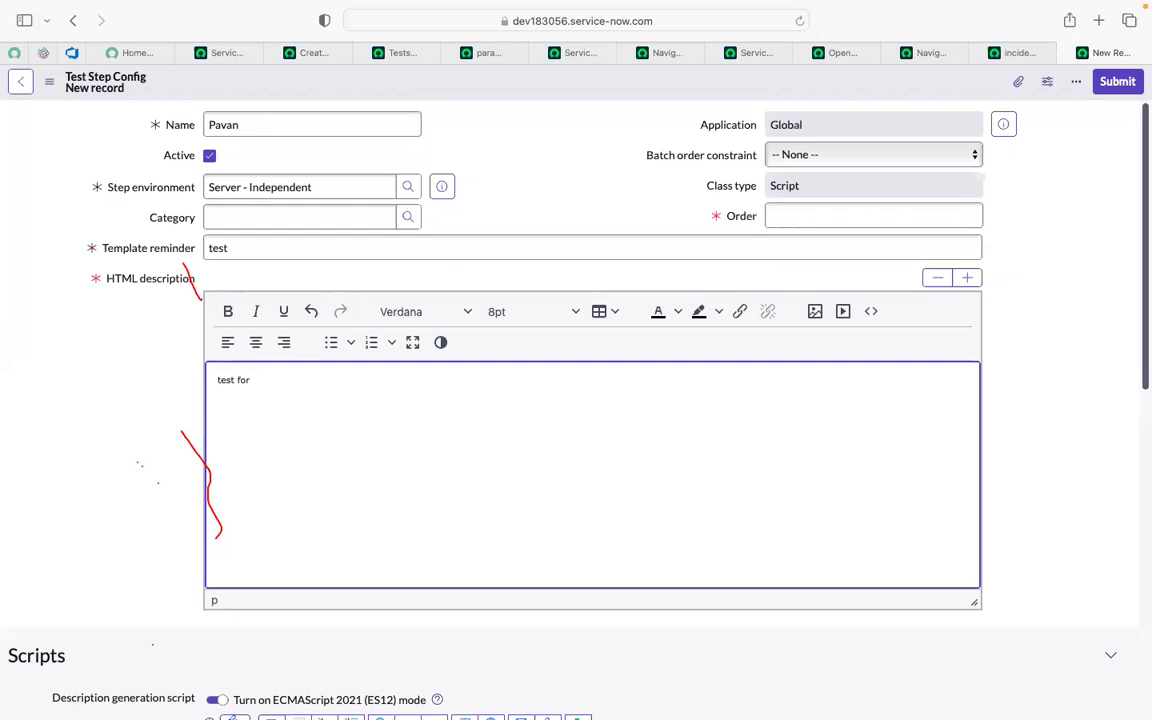
type("Step config")
left_click(342, 263)
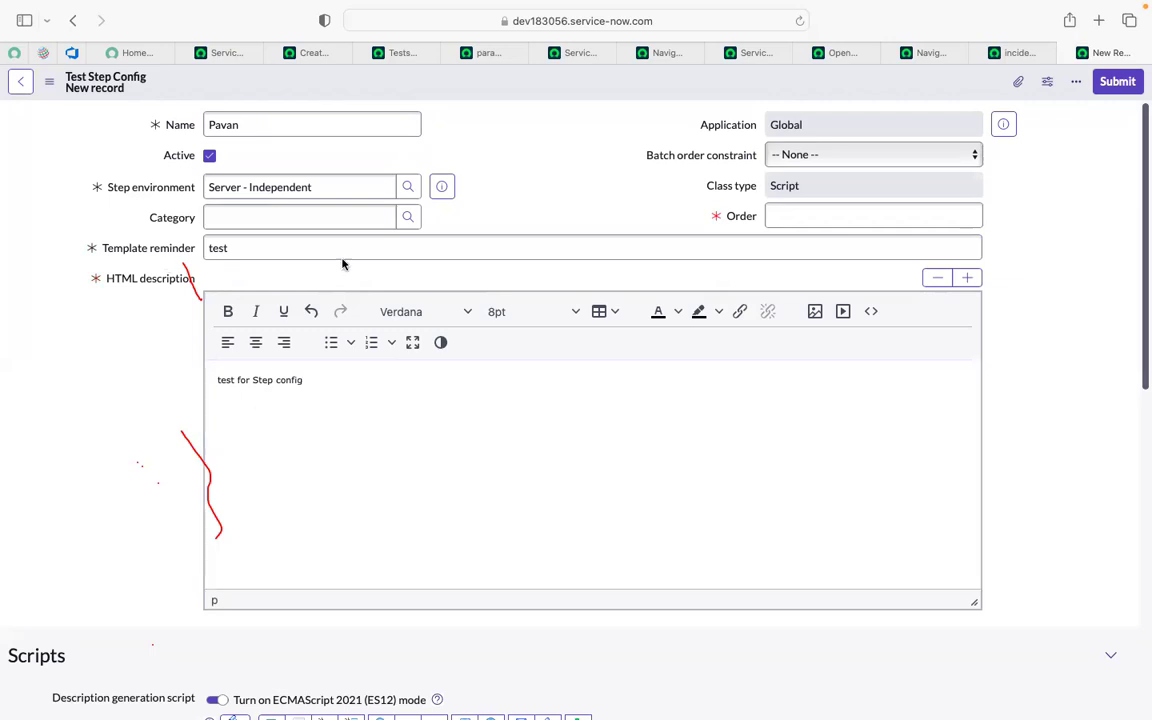
Set the new step config's order to 1001.
left_click(825, 211)
type("1")
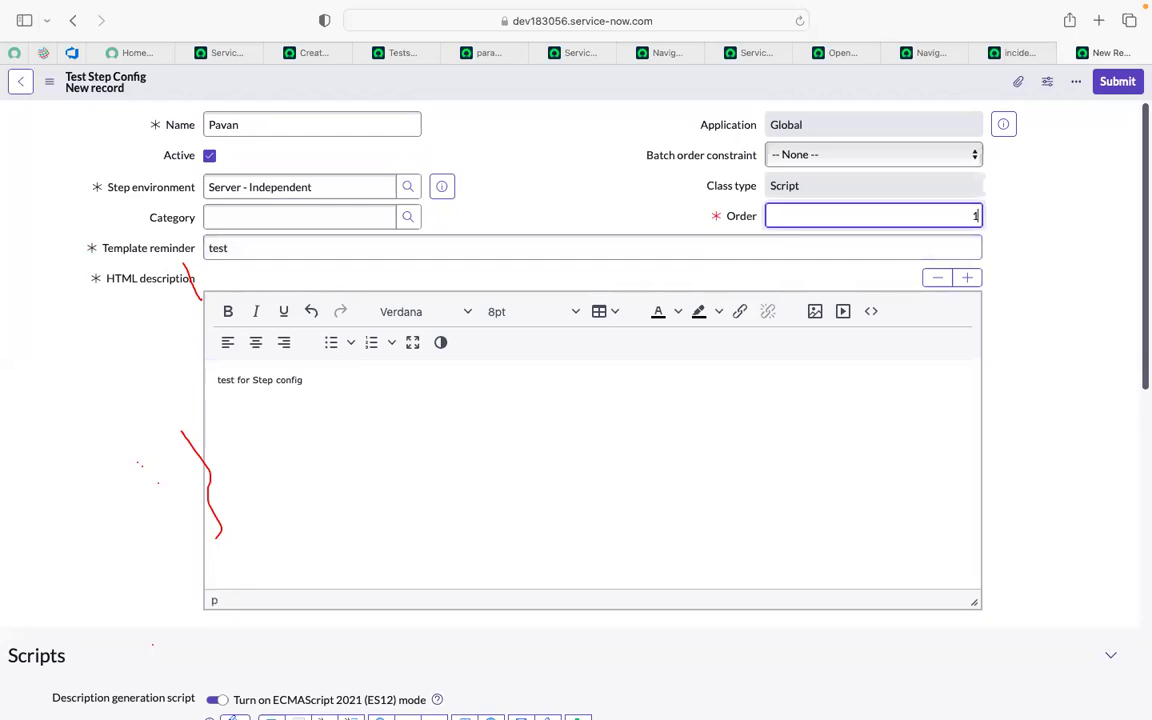
type("000")
key("BackSpace")
type("1")
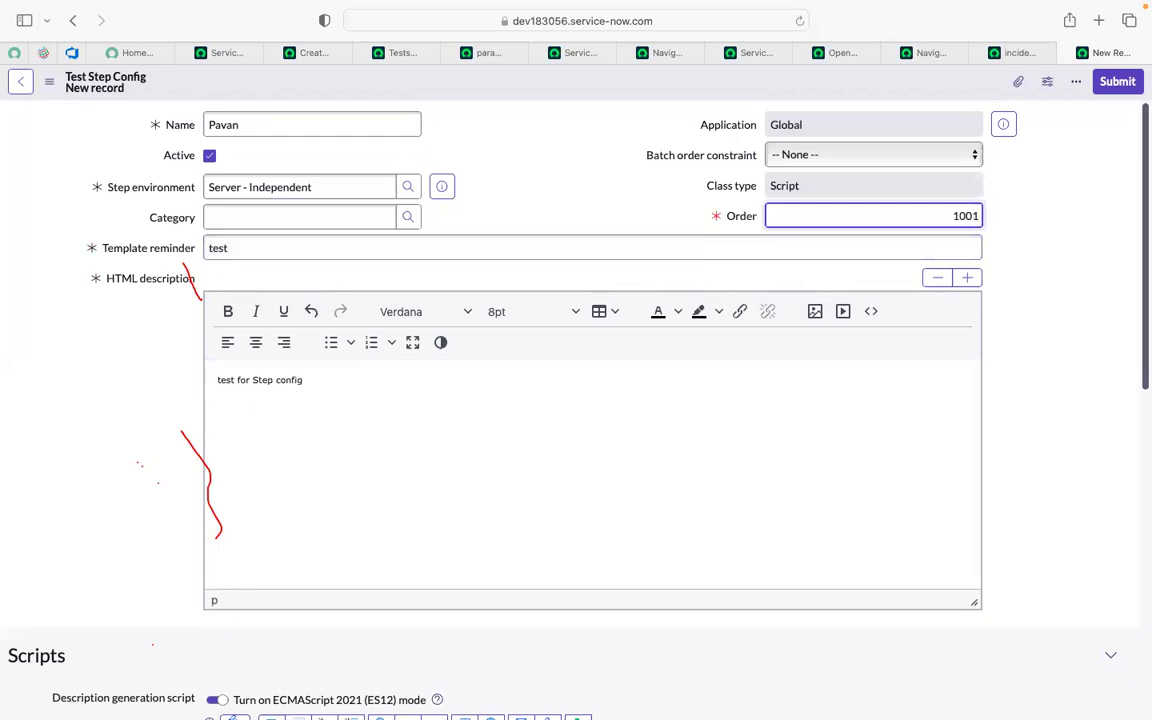
left_click(1045, 253)
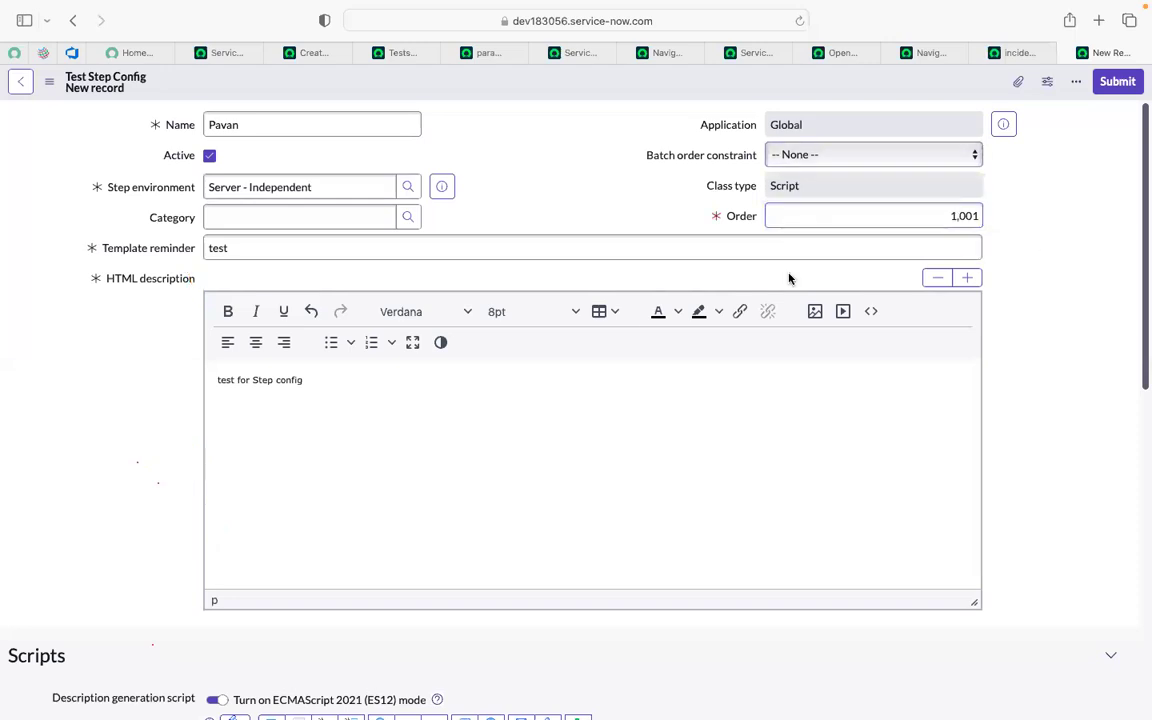
Review the new step config's form fields together with its description generation script and step execution script.
scroll(131, 378, "down", 10)
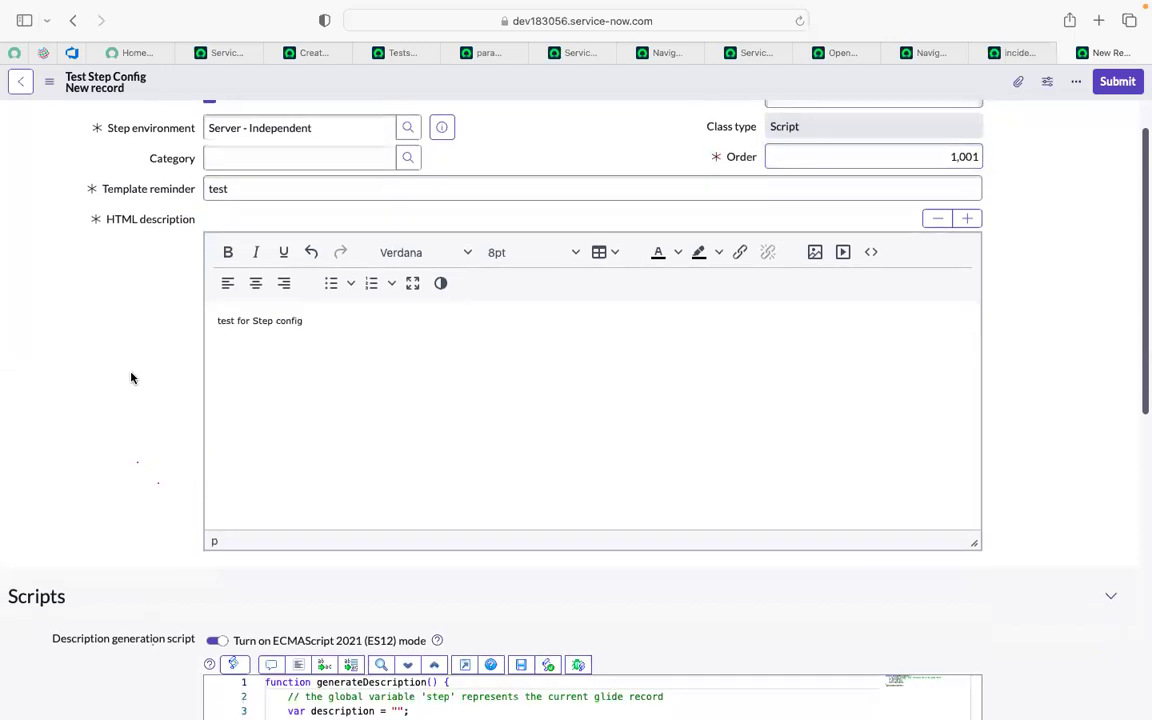
scroll(131, 378, "down", 4)
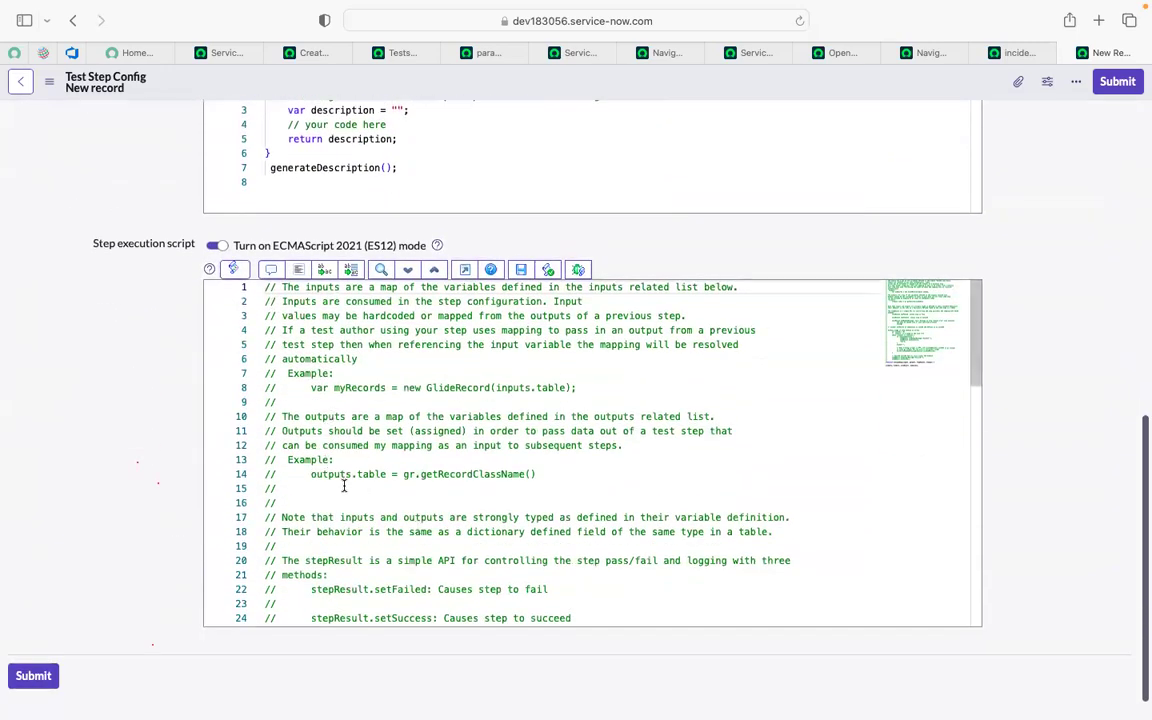
scroll(134, 180, "up", 14)
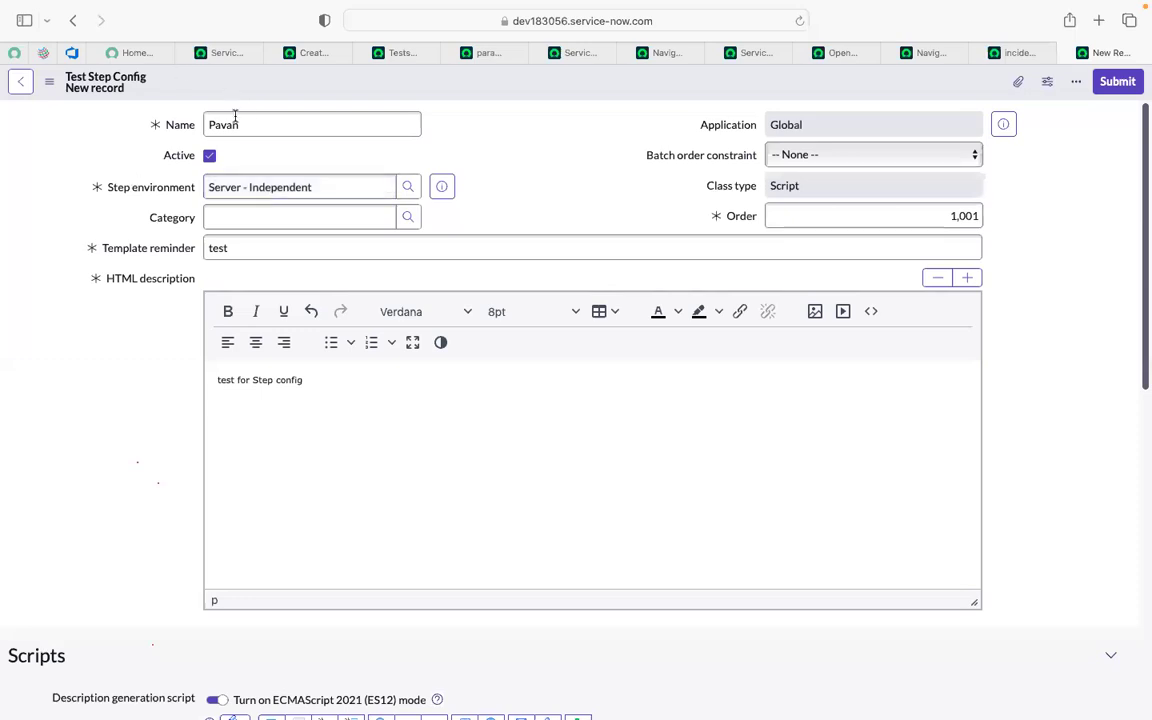
scroll(263, 515, "down", 5)
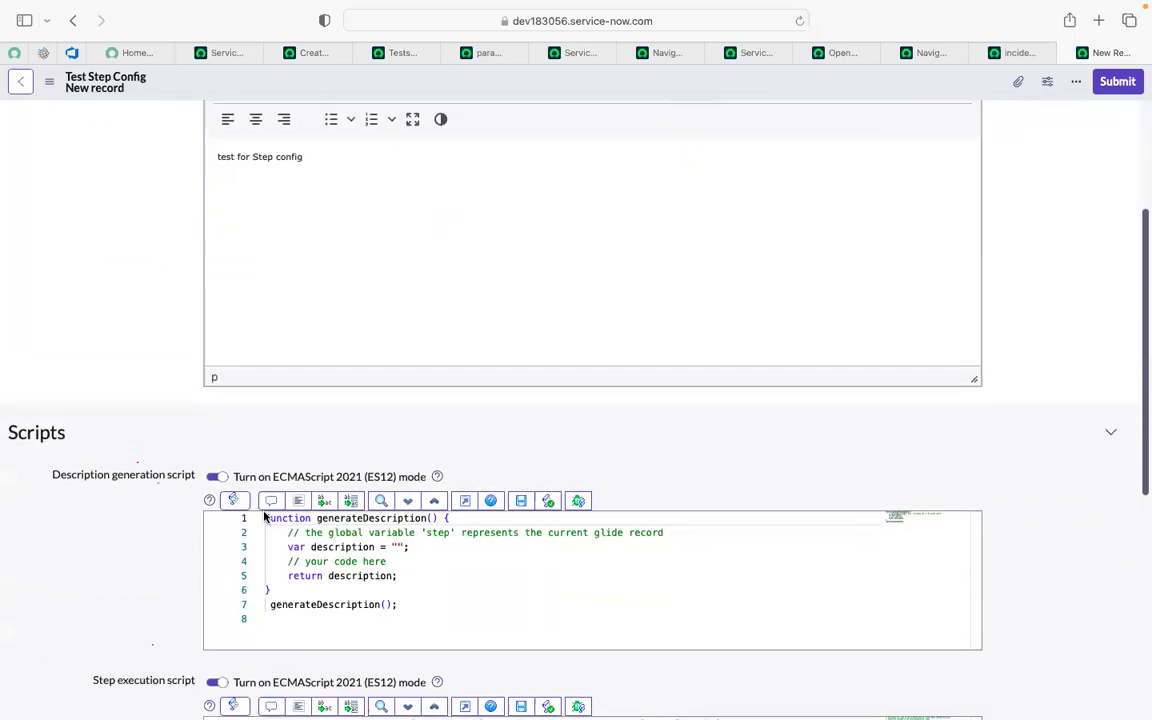
scroll(195, 532, "up", 5)
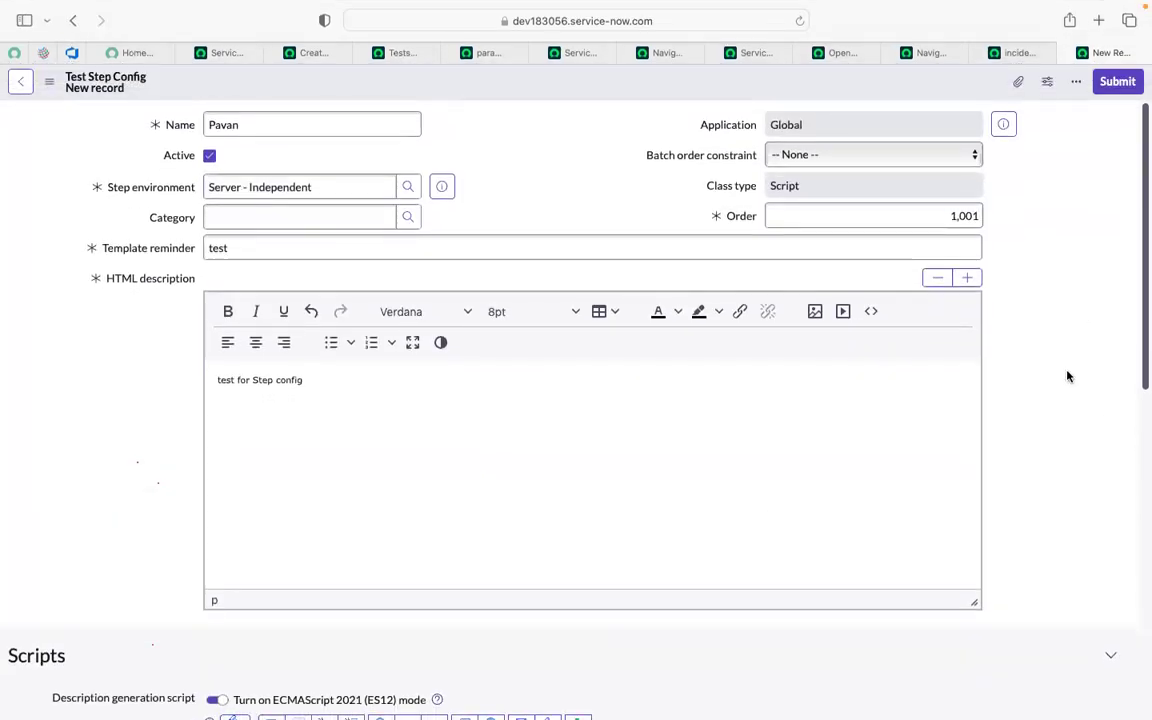
scroll(1067, 375, "down", 7)
scroll(530, 431, "up", 3)
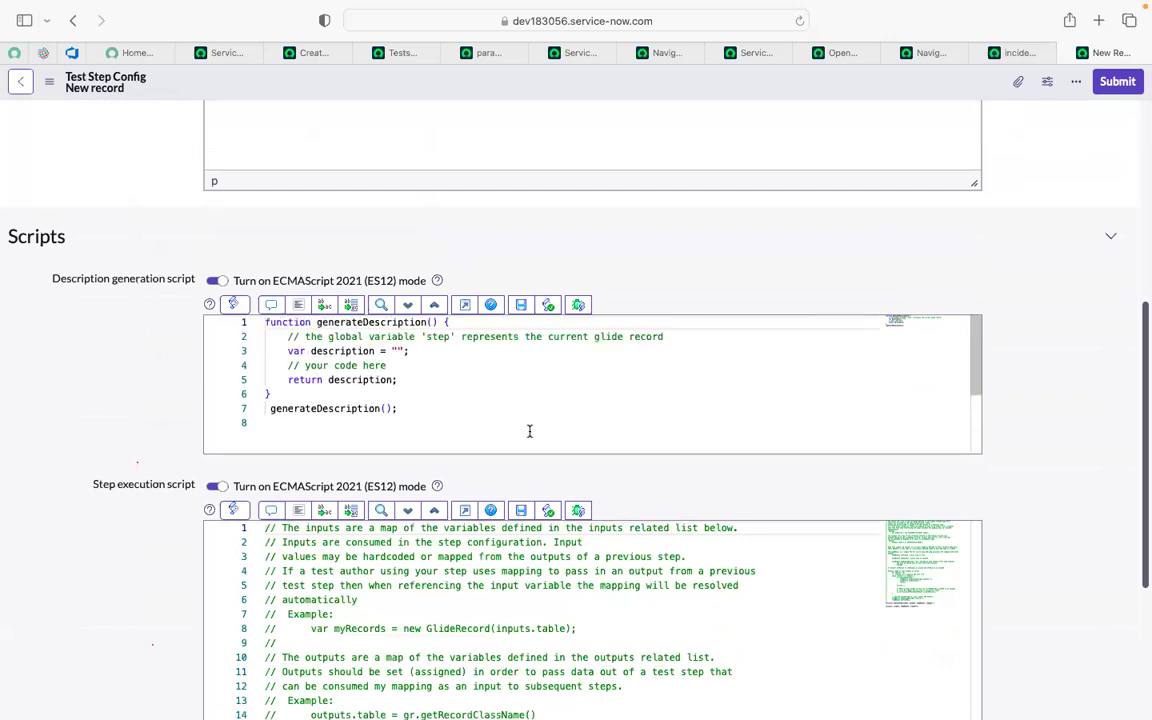
scroll(1007, 352, "up", 7)
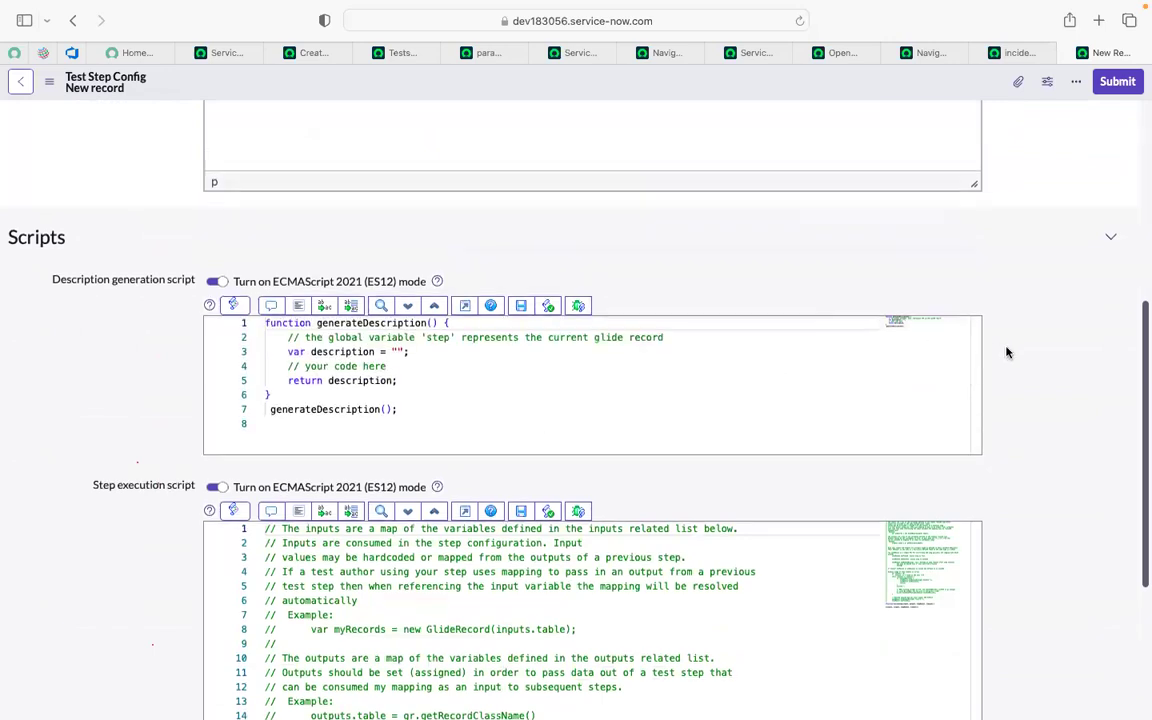
Check the completed fields of the new test step config once more and submit the record.
scroll(1020, 335, "down", 1)
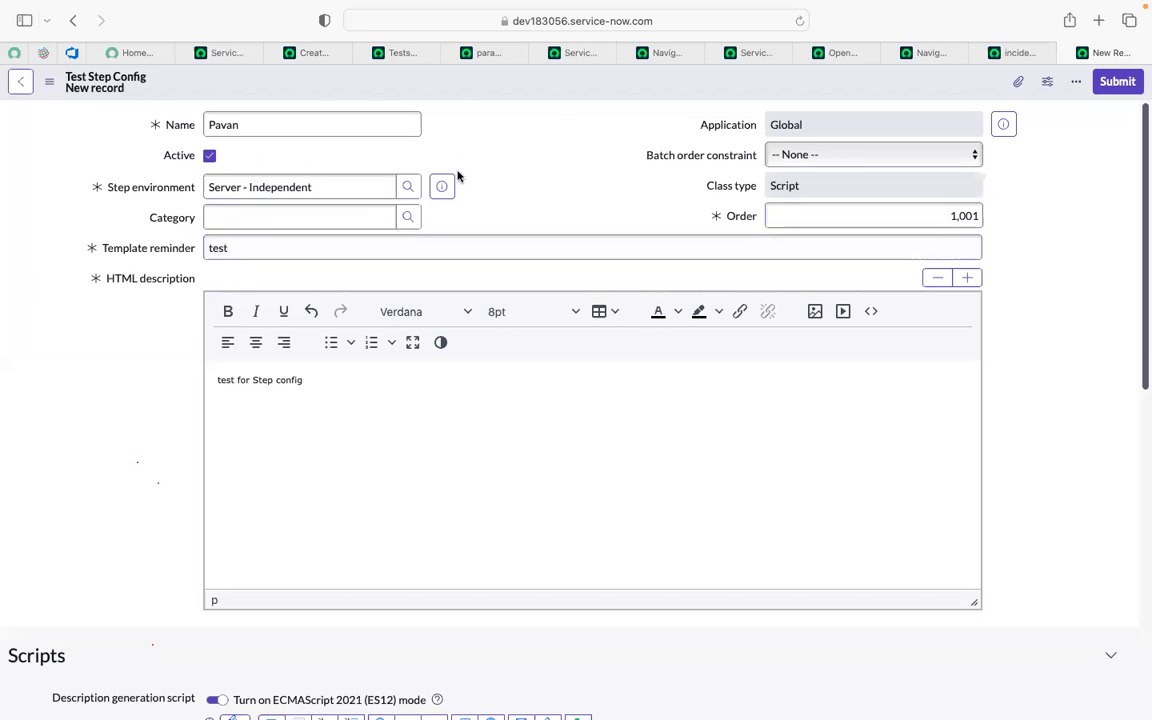
scroll(565, 173, "down", 2)
scroll(565, 173, "up", 2)
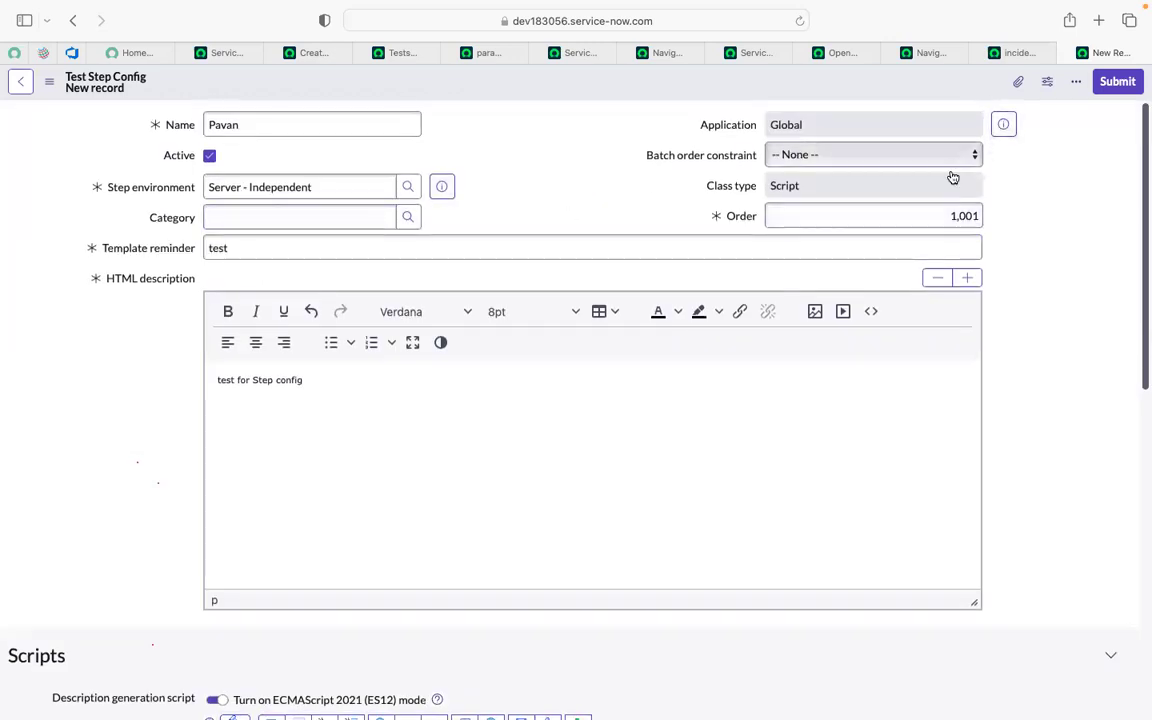
scroll(552, 272, "down", 10)
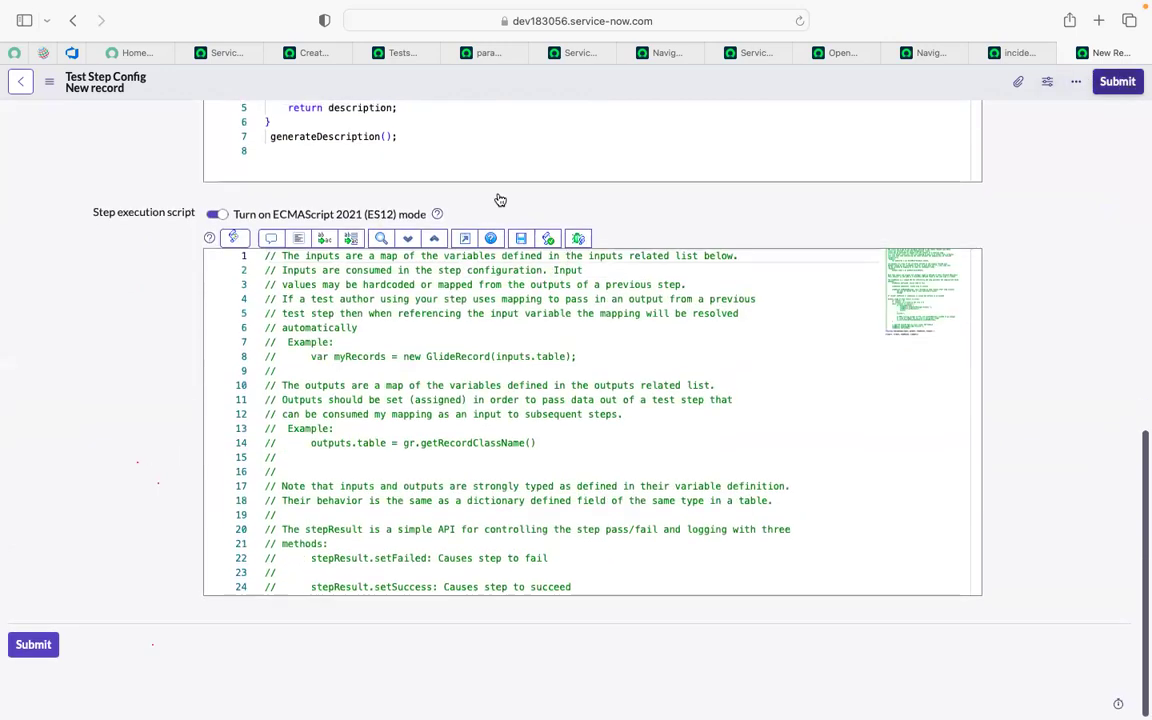
scroll(499, 198, "up", 10)
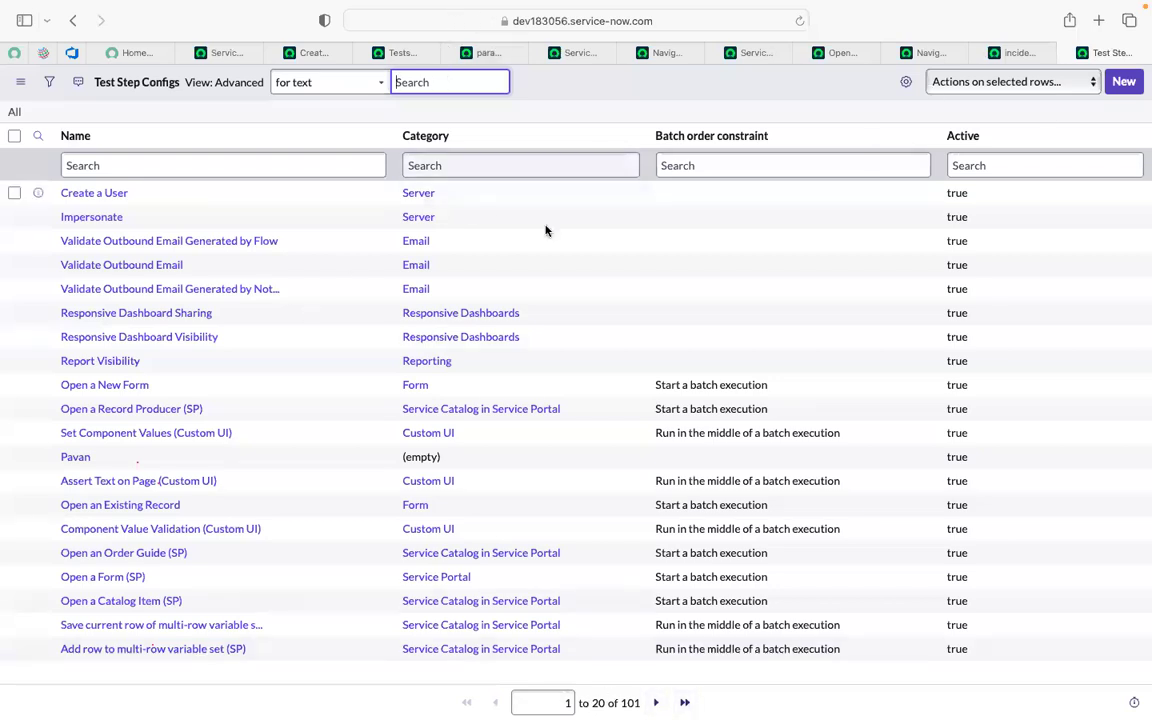
Close the leftover browser tabs, including the Navigate to Module and Open a New Form step configs.
left_click(930, 53)
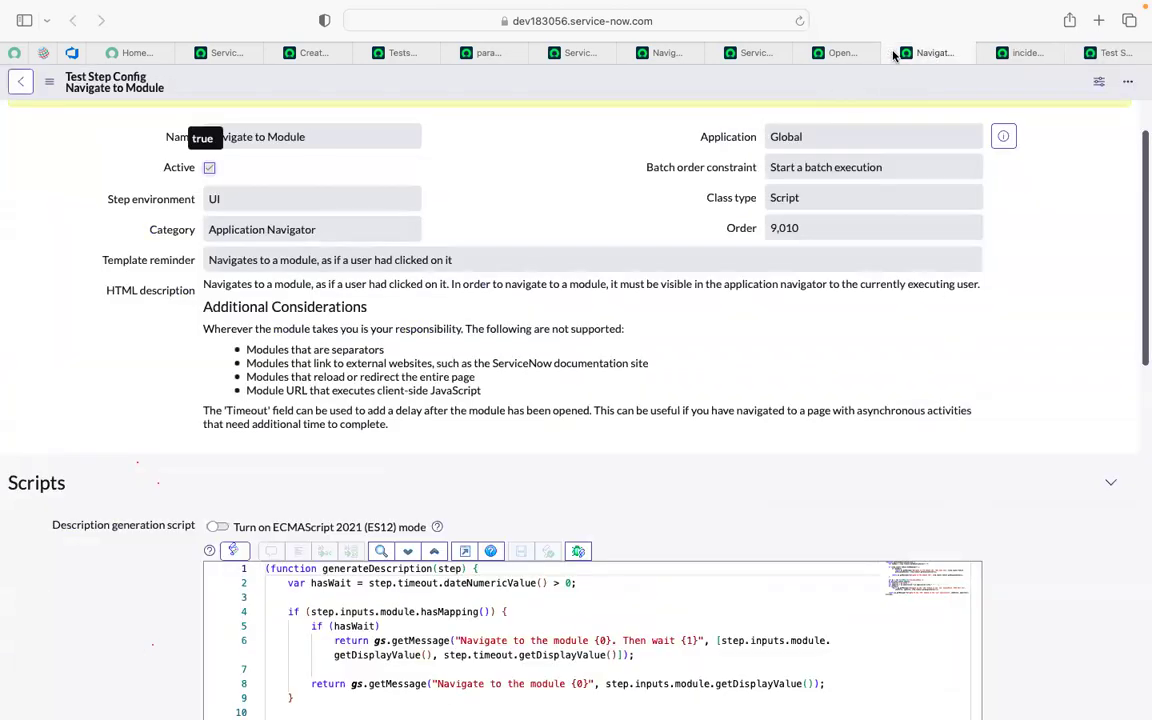
left_click(890, 54)
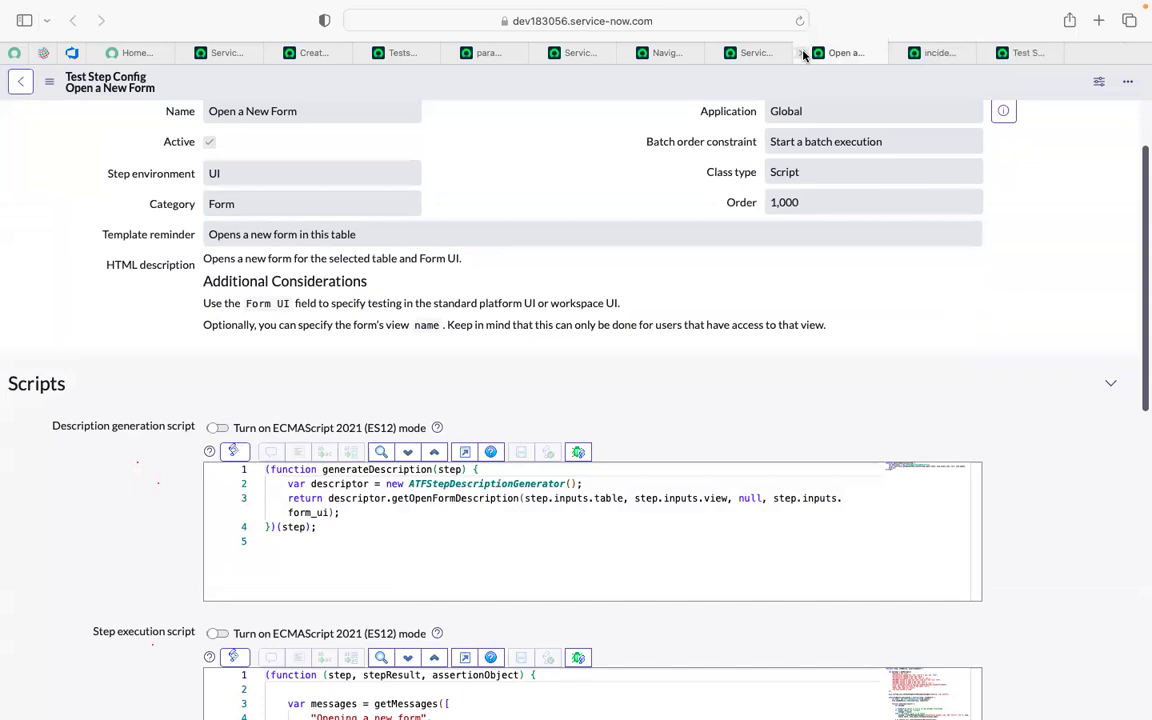
left_click(803, 54)
left_click(810, 55)
left_click(810, 55)
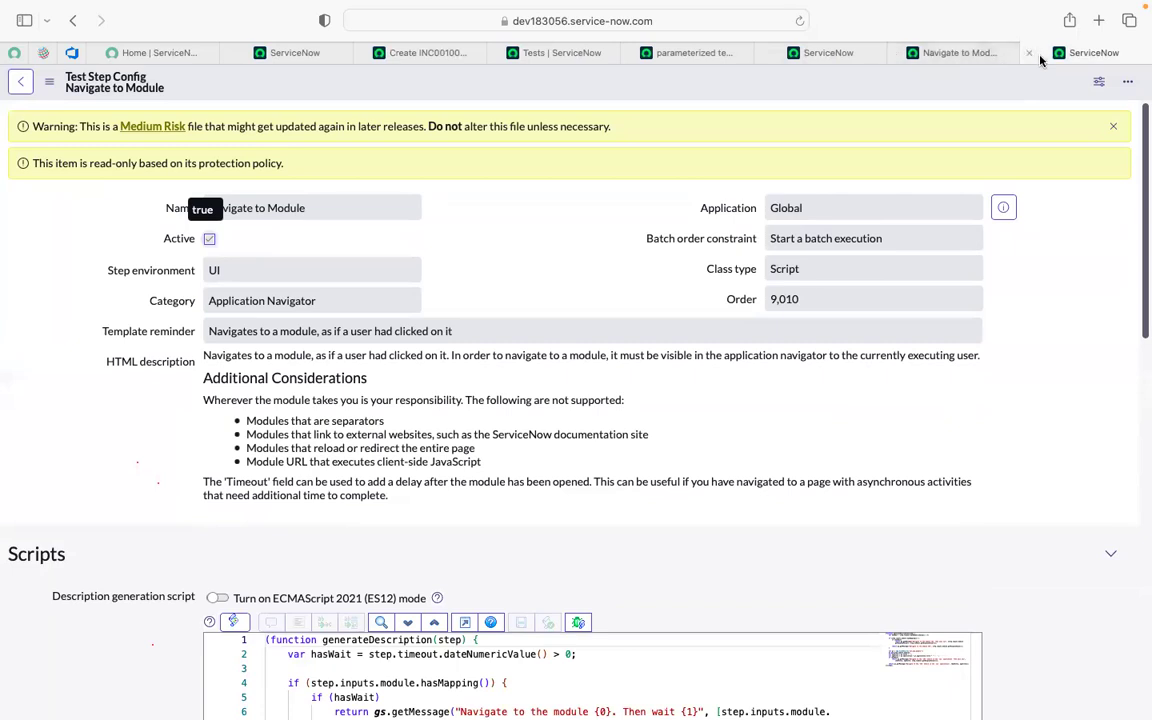
left_click(1029, 53)
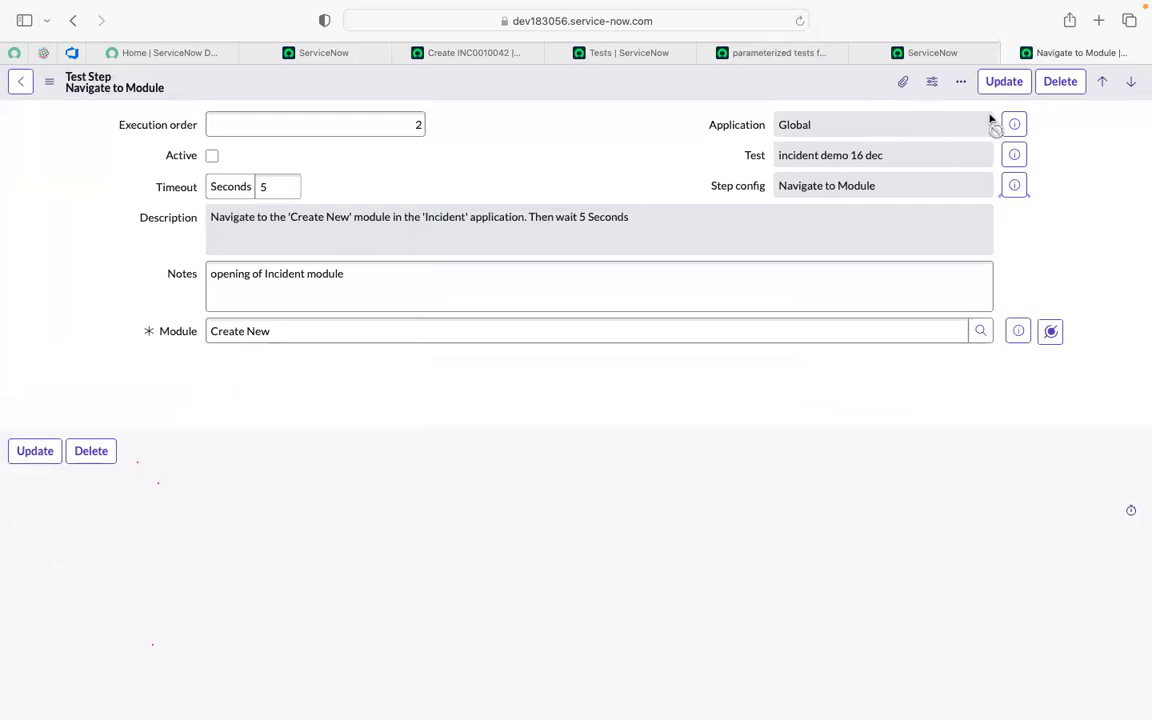
left_click(1011, 55)
Show the test steps of the "parameterized tests for incident" test and reload the record.
left_click(888, 63)
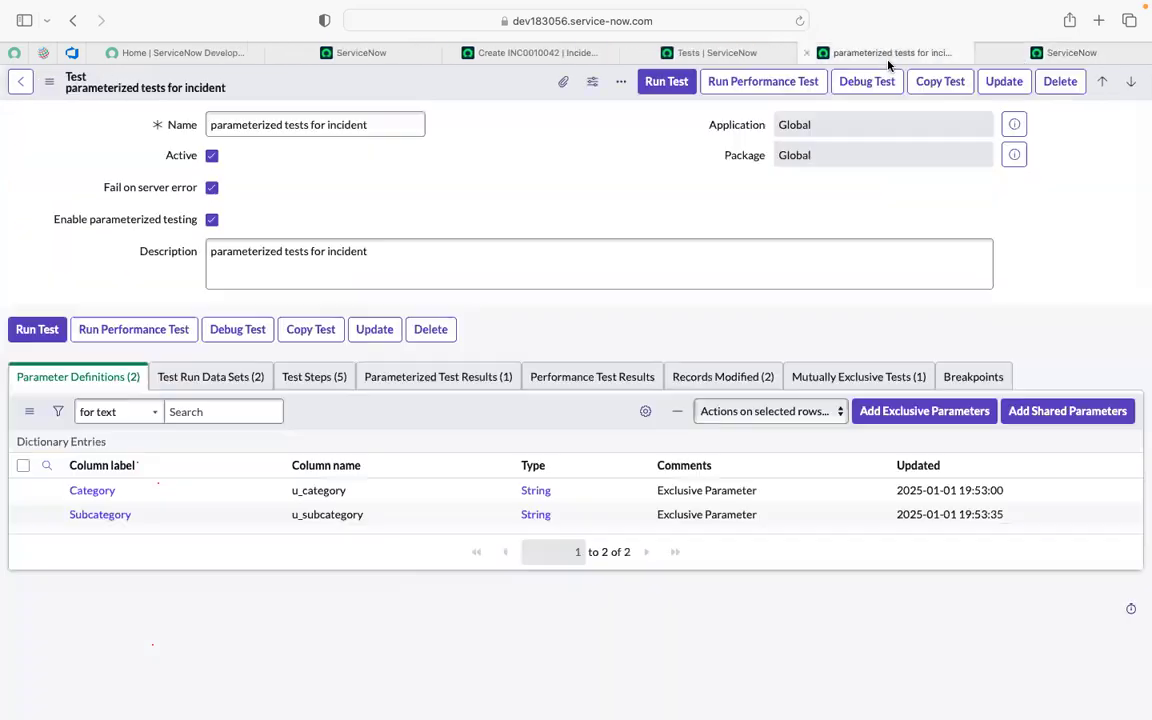
left_click(722, 54)
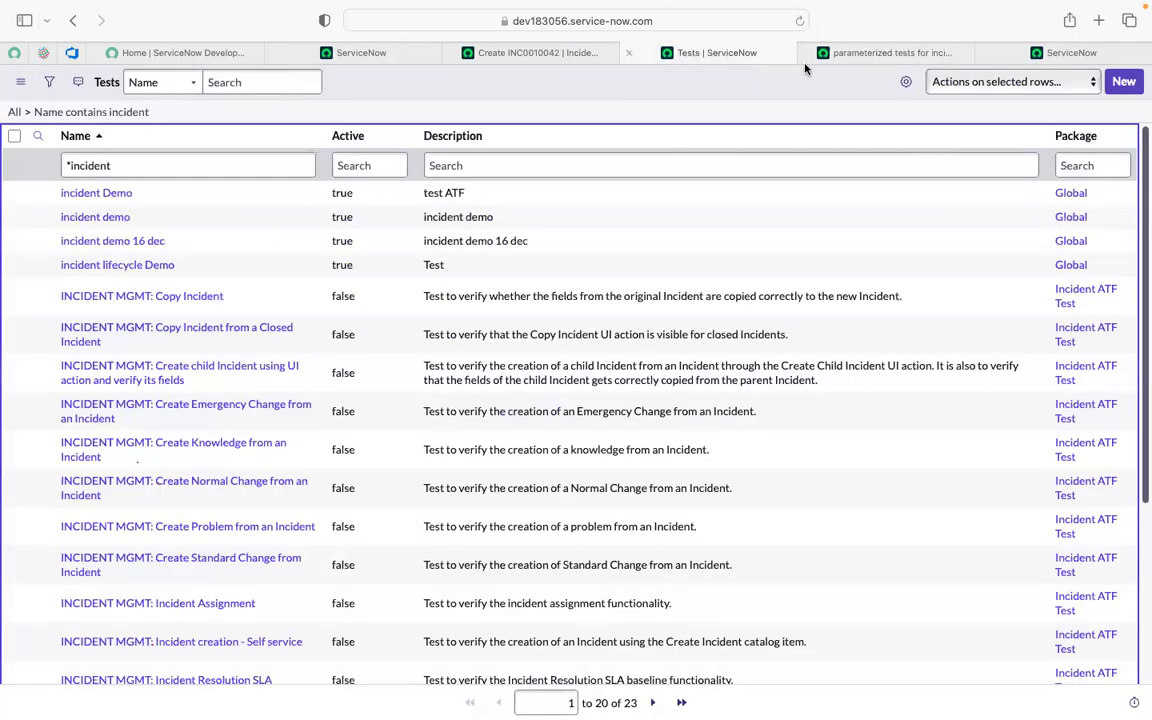
left_click(857, 54)
left_click(305, 378)
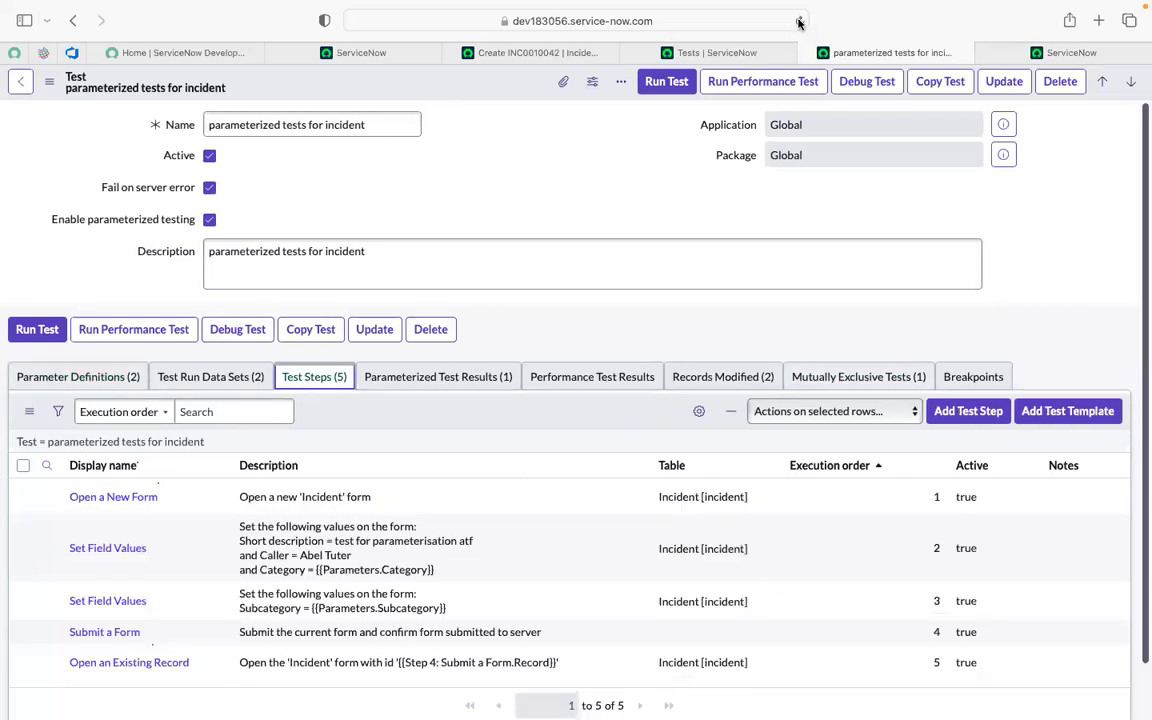
left_click(799, 21)
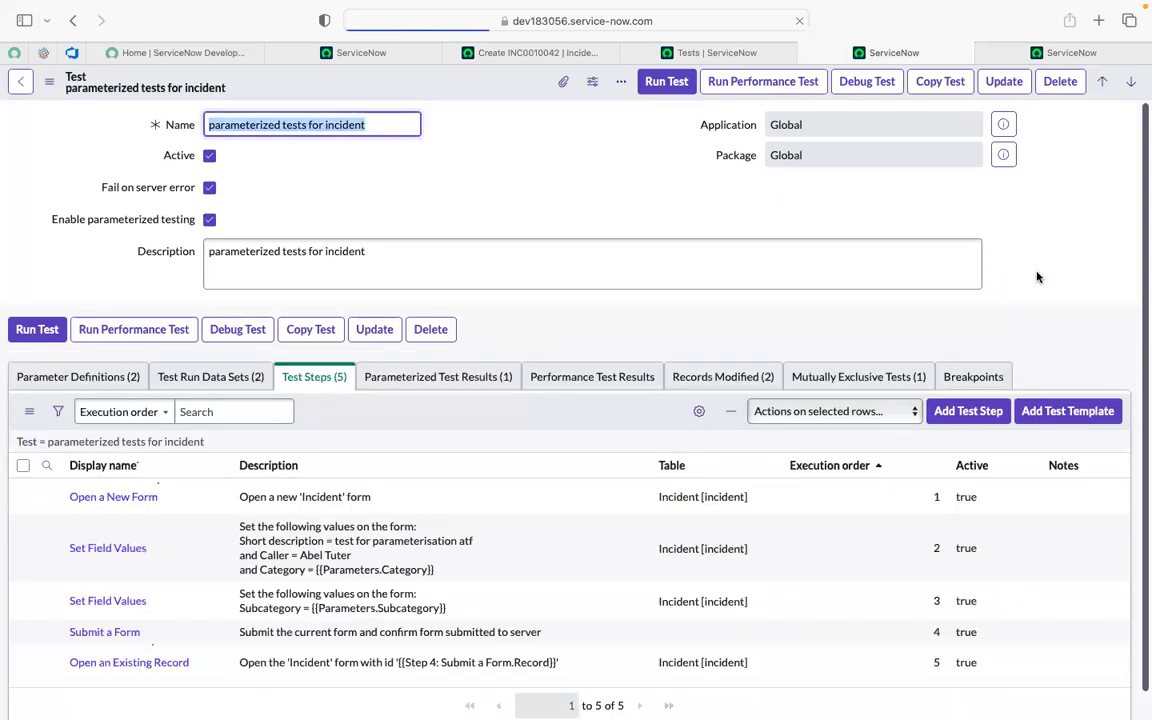
Start adding a test step to the test, filter all steps by the custom step config's name and select it.
left_click(966, 411)
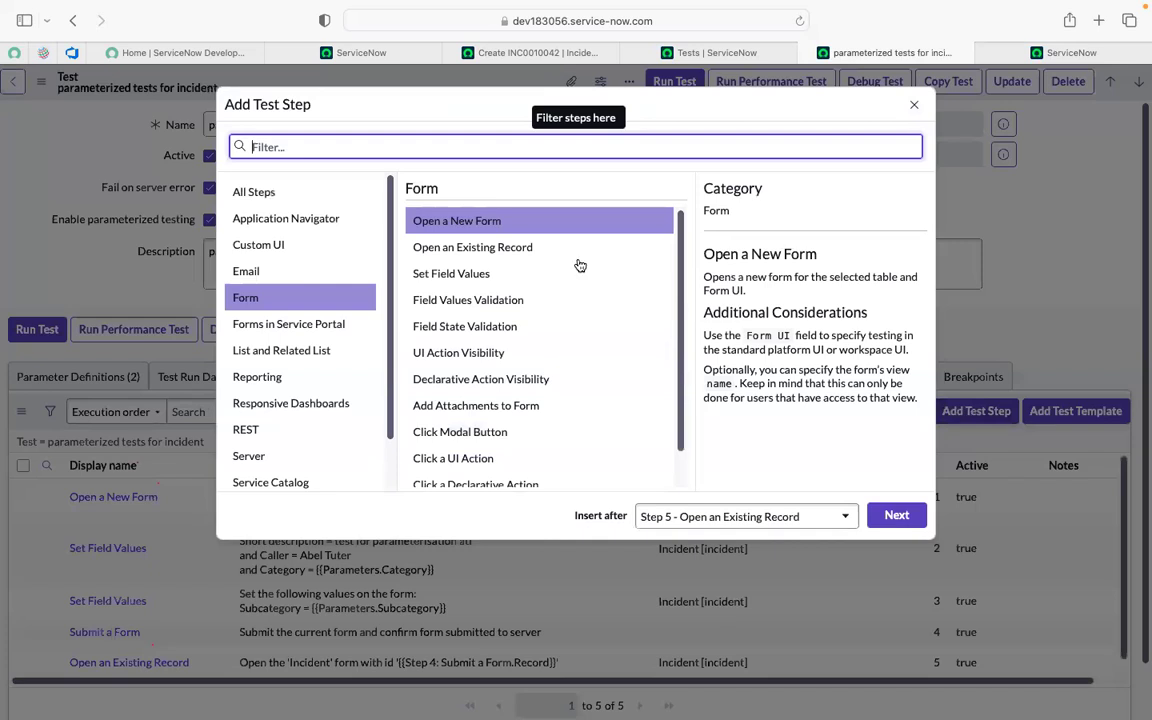
left_click(248, 191)
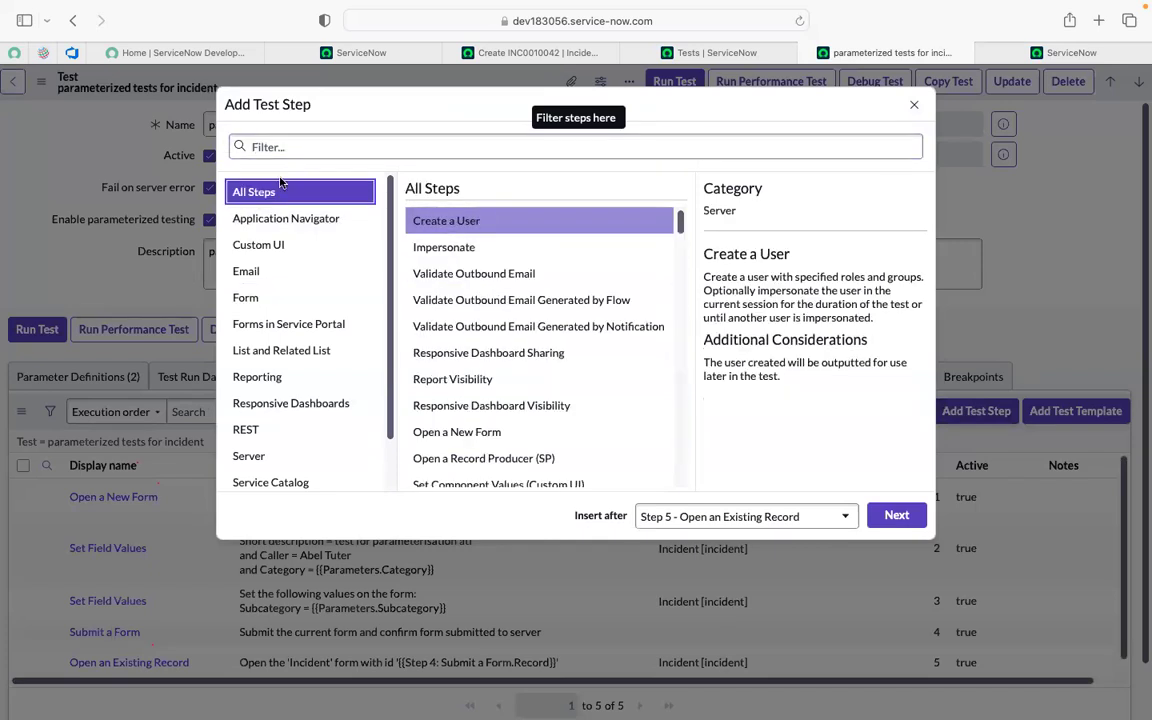
left_click(254, 148)
type("Pavan")
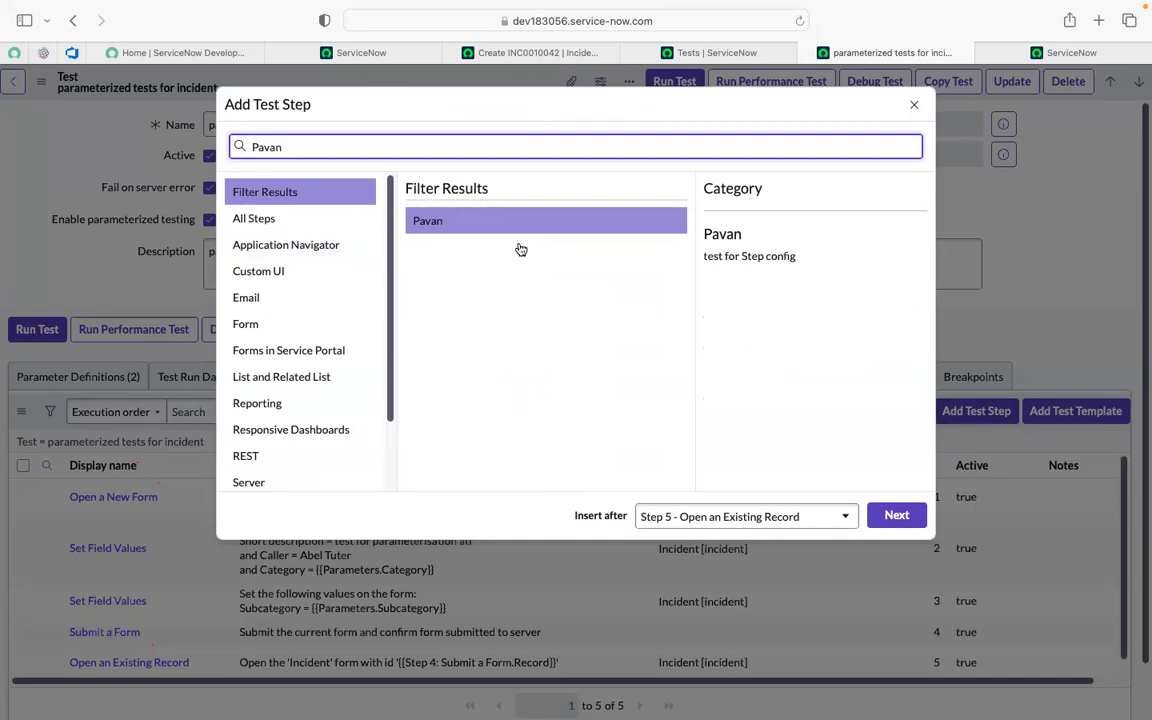
left_click(444, 232)
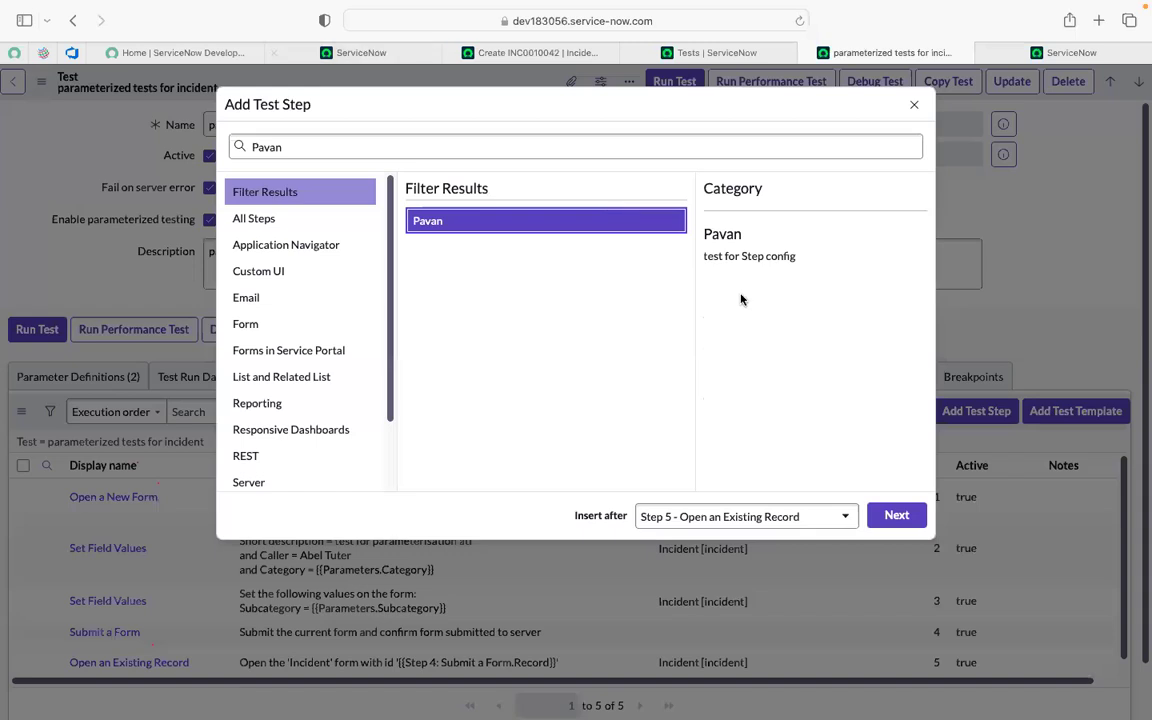
Open the ATF administration's Step Configurations list in a separate browser tab.
left_click(357, 55)
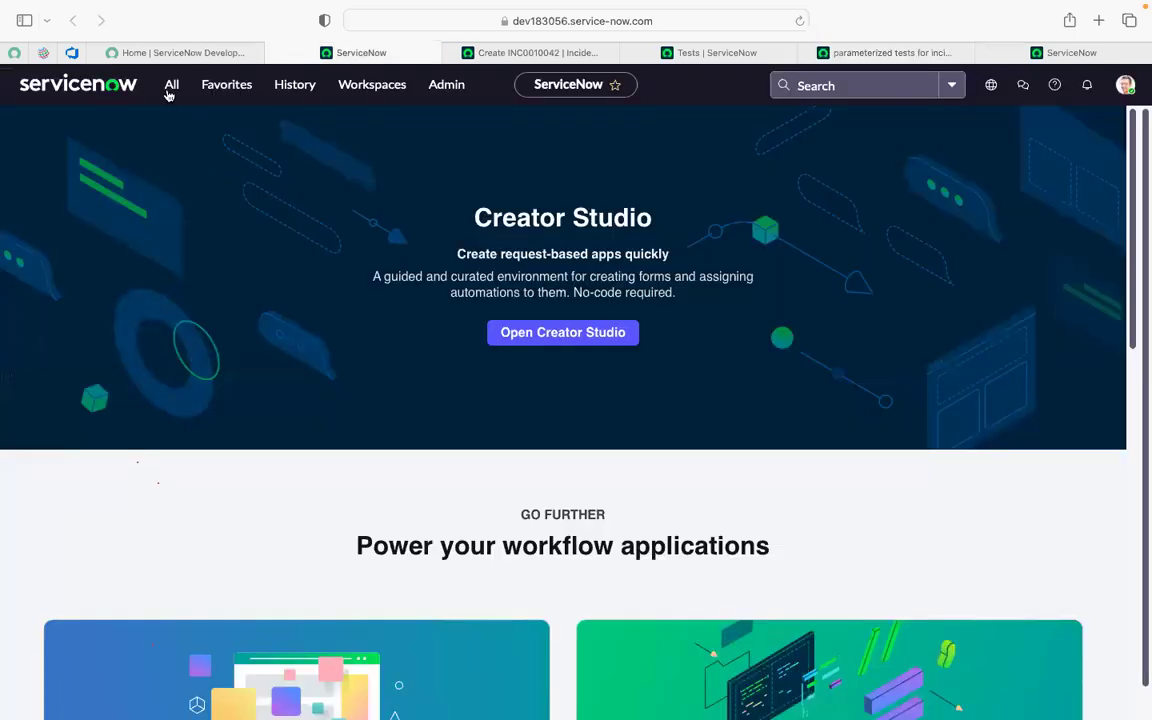
left_click(171, 86)
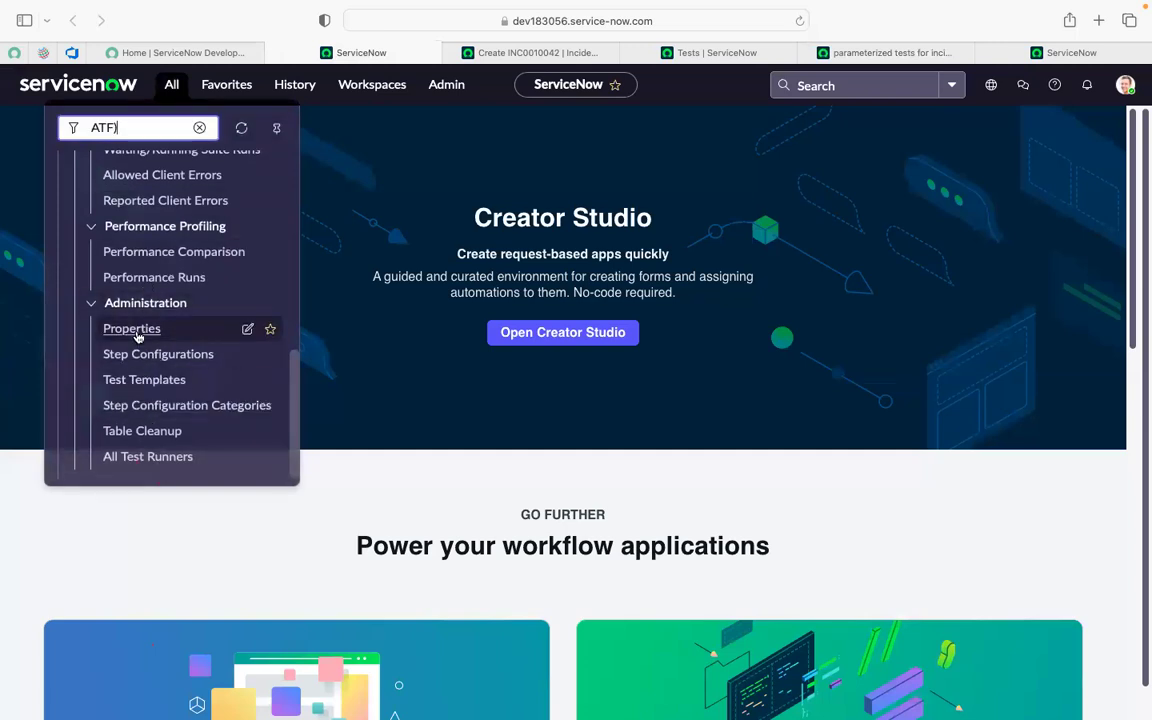
left_click(137, 336, "super")
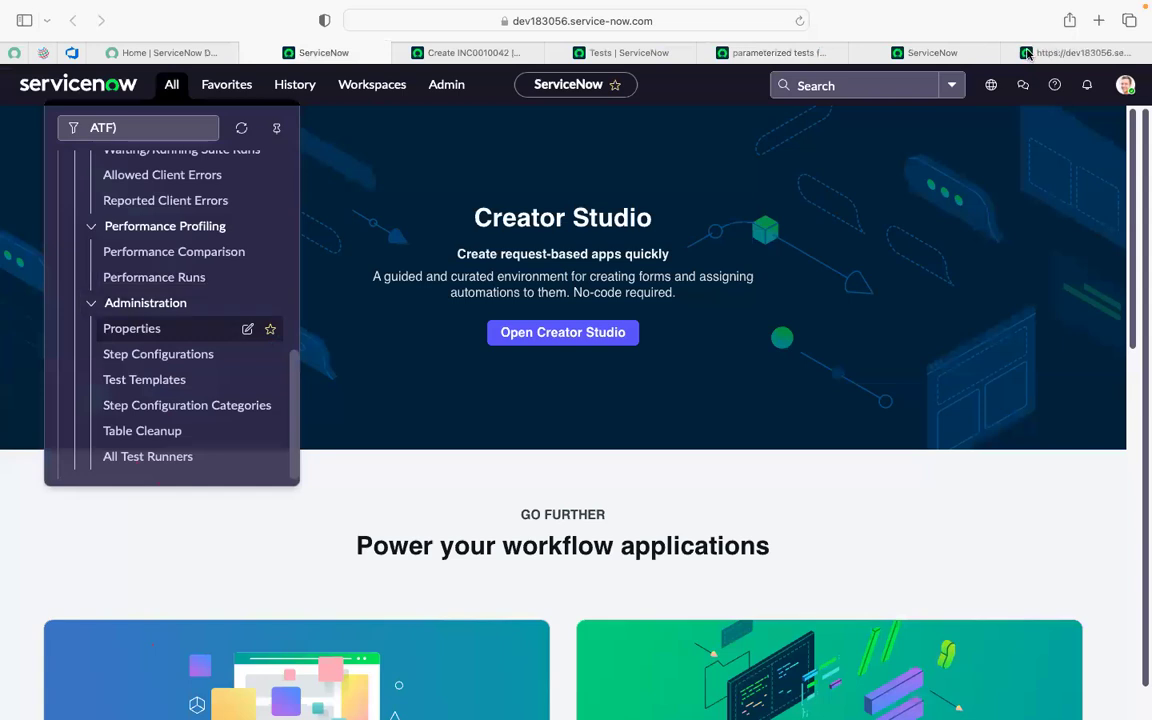
left_click(1027, 53)
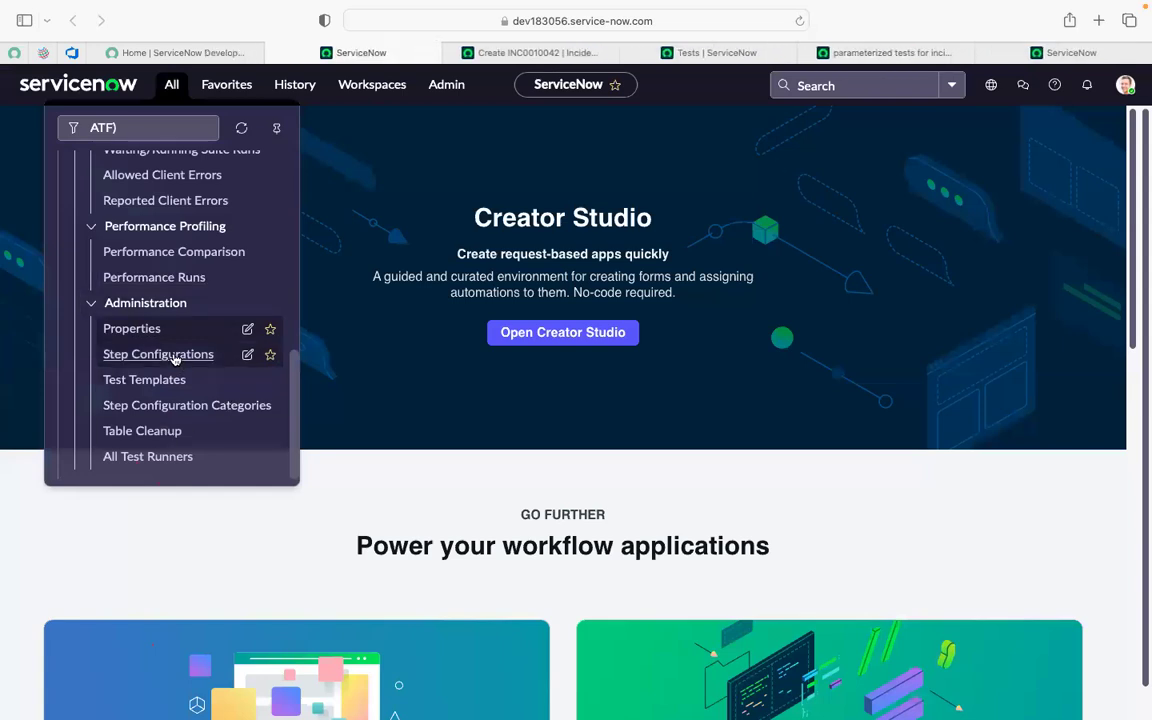
left_click(158, 354, "super")
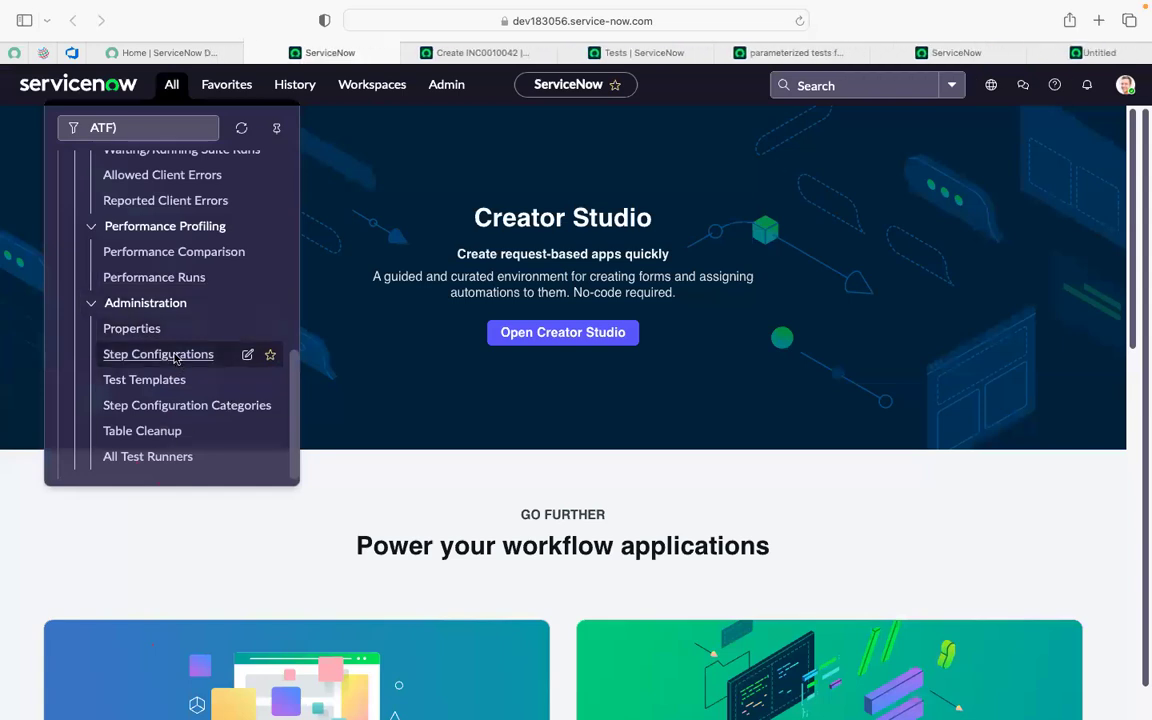
Filter the Test Step Configs list by the custom step config's name and open its record.
left_click(760, 53)
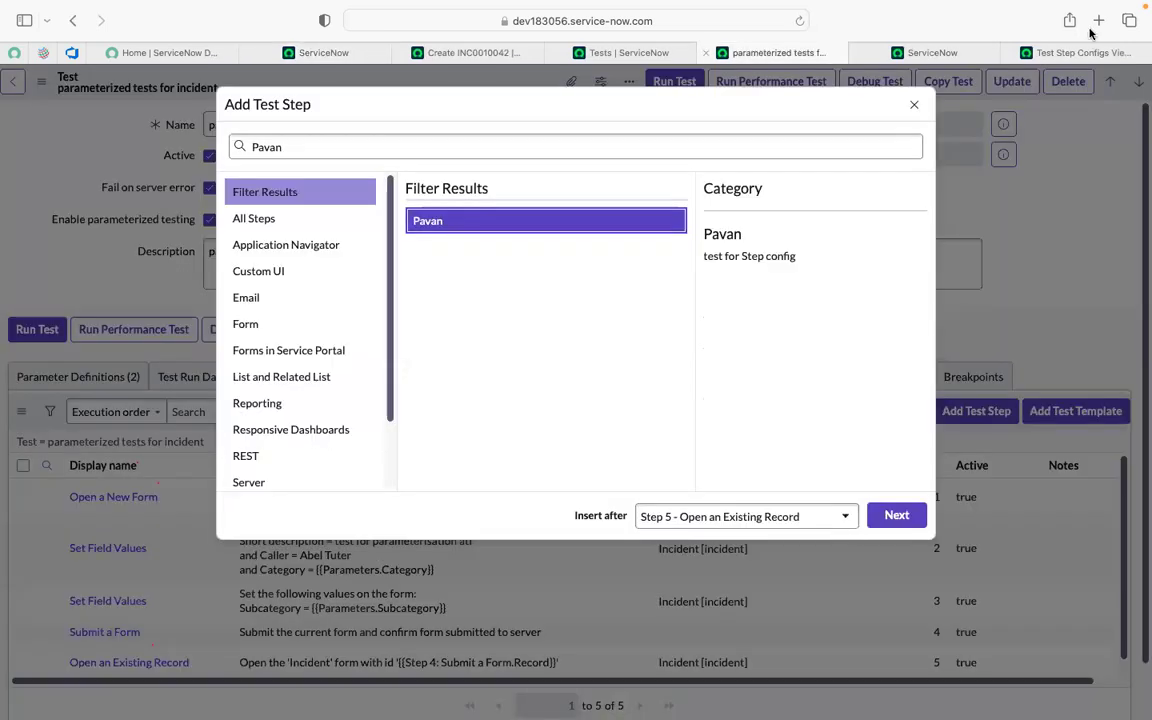
left_click(1088, 52)
left_click(134, 164)
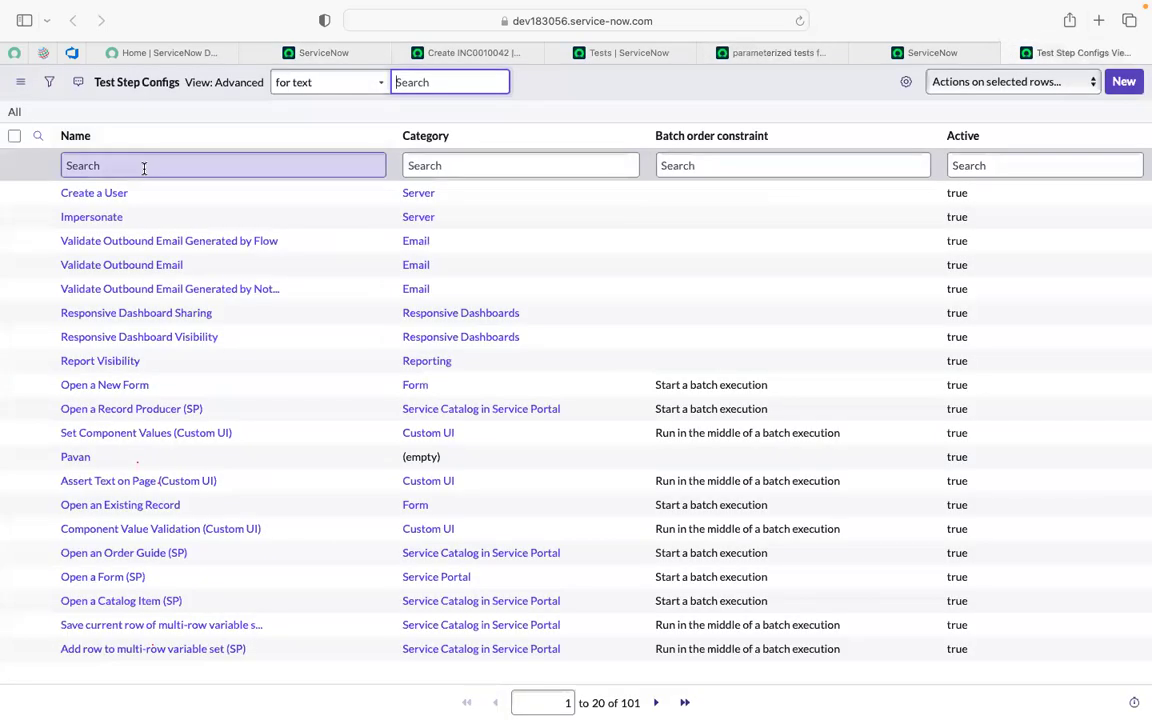
type("Pavan")
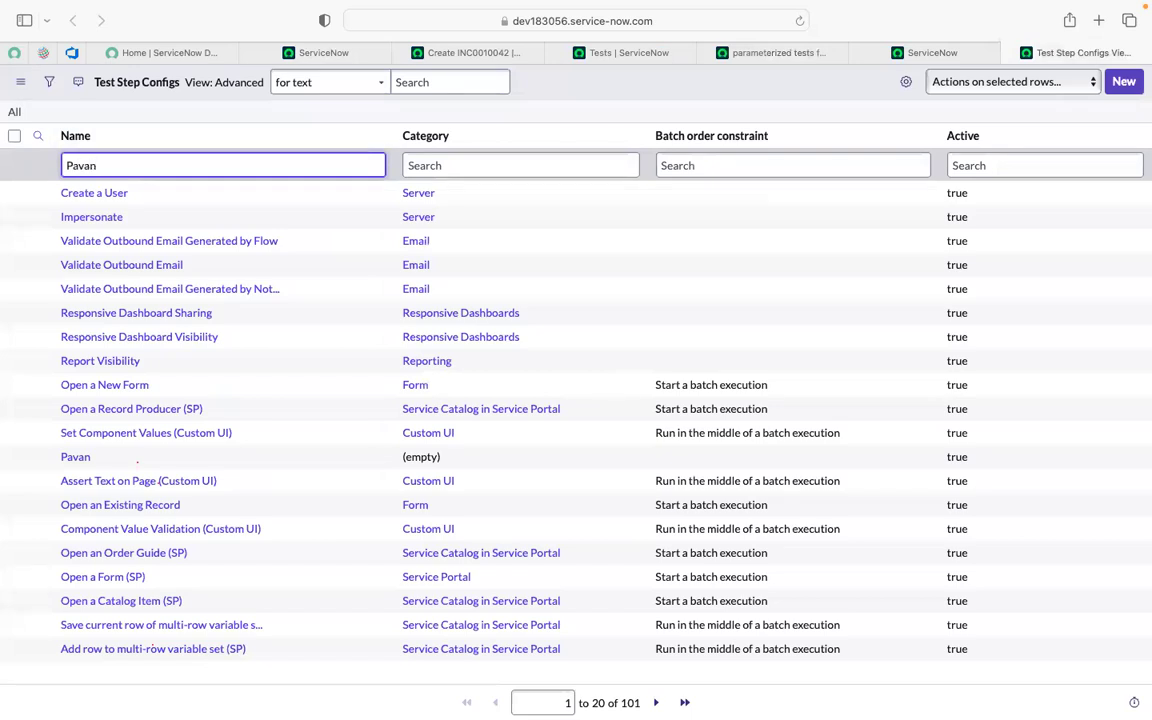
key("Return")
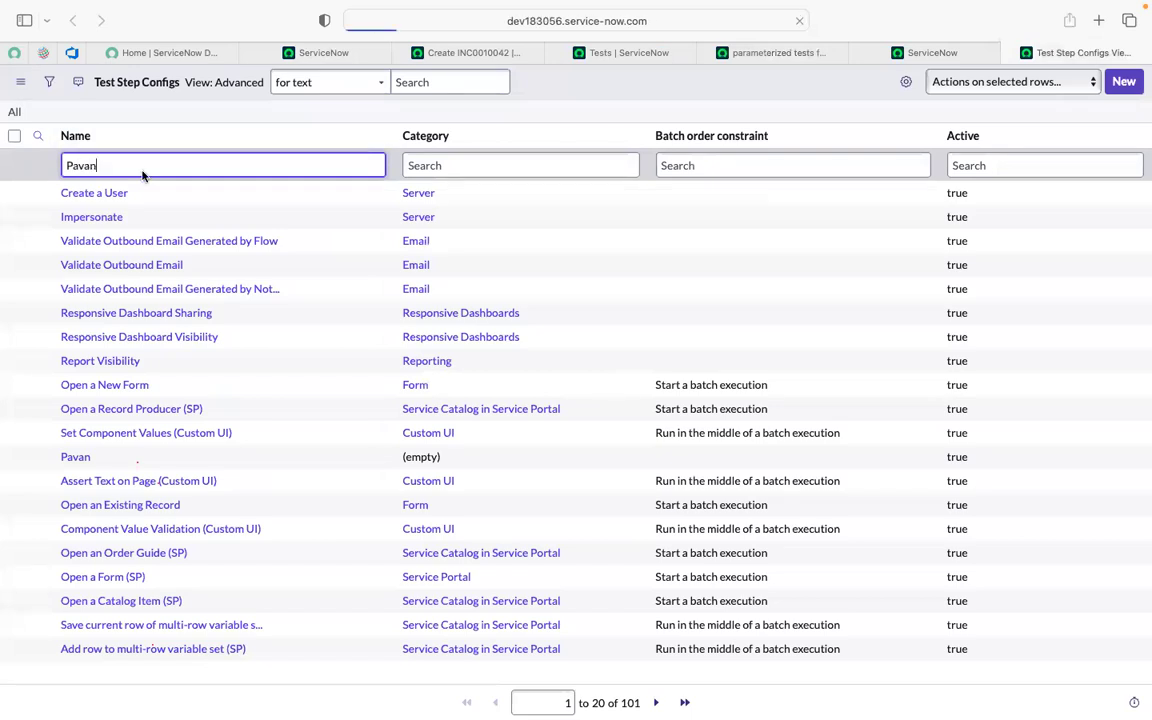
left_click(74, 194)
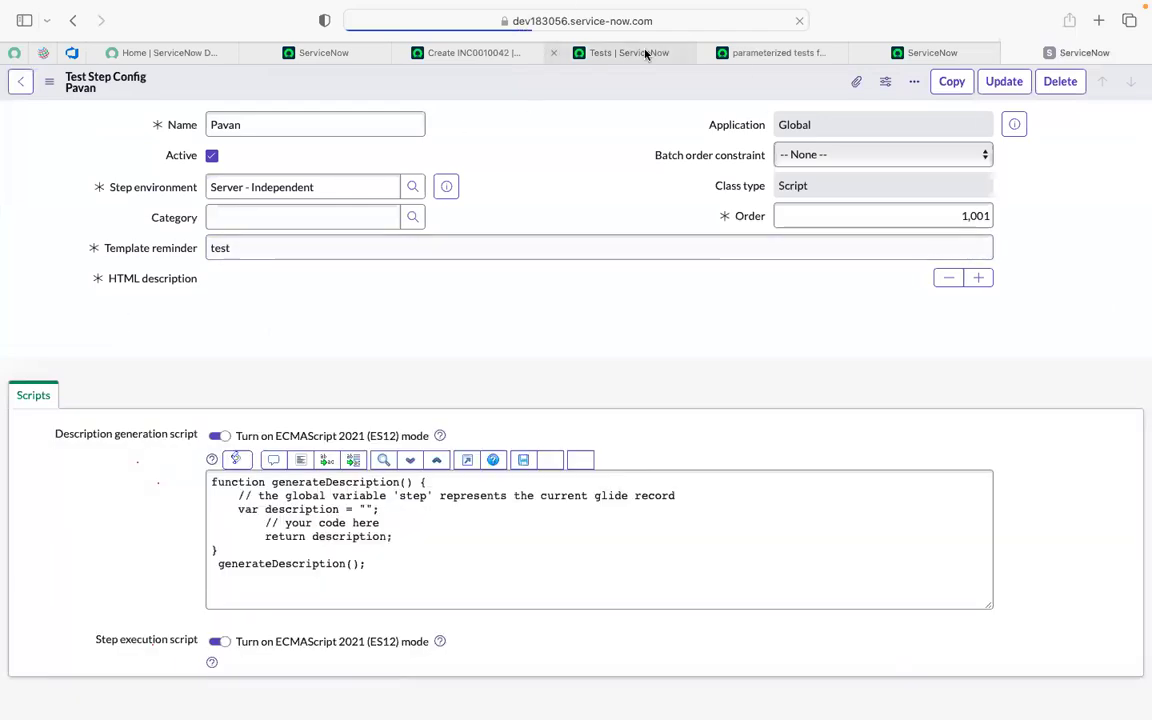
Return to the test's Add Test Step dialog and highlight the custom step's description "test for Step config".
left_click(765, 53)
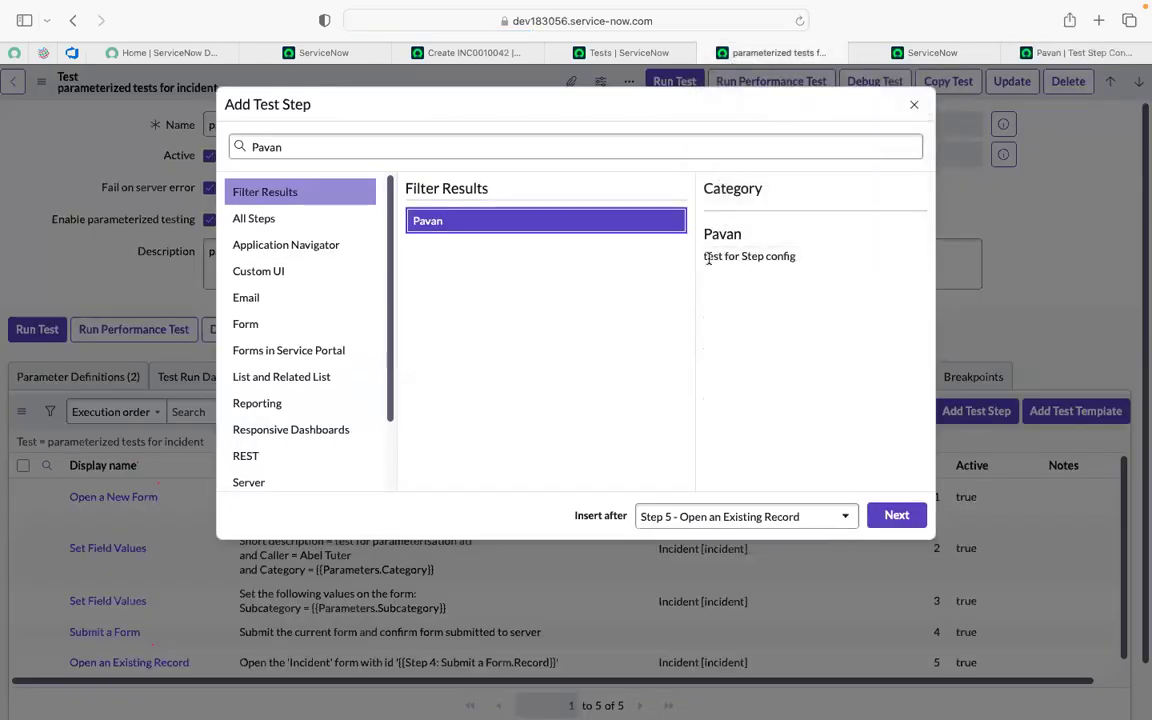
left_click_drag(705, 259, 792, 257)
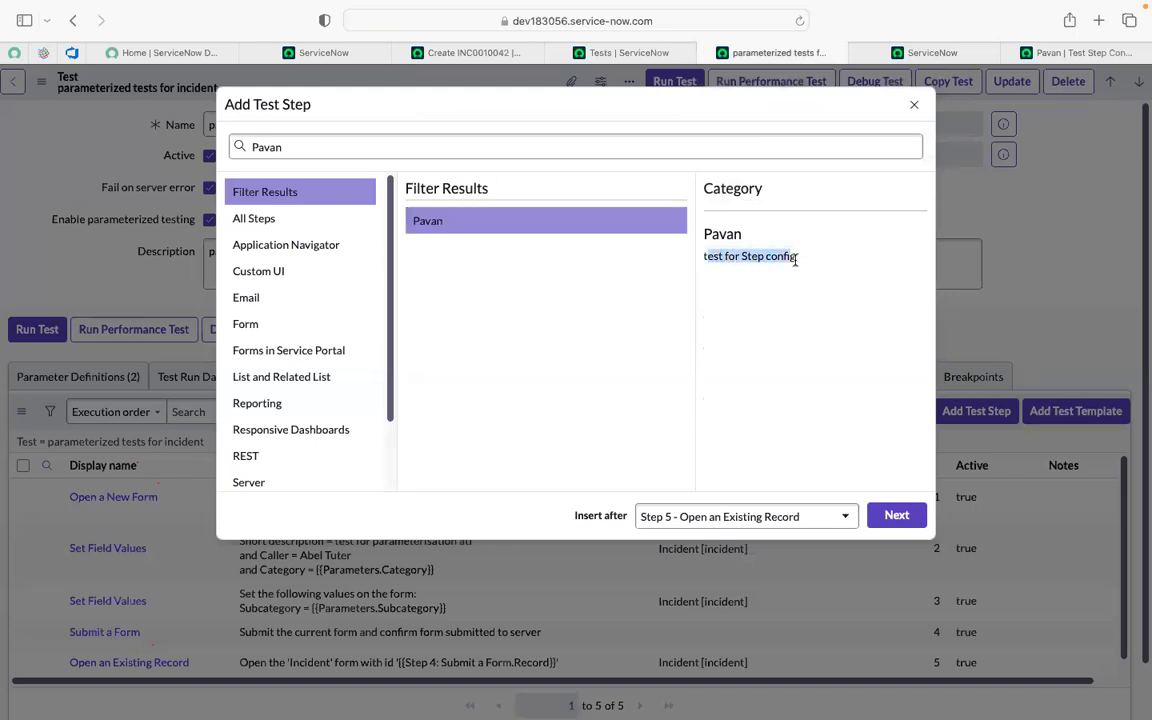
Compare the HTML description in the custom step config's record with the description of the matching step in the Add Test Step dialog.
left_click(1047, 55)
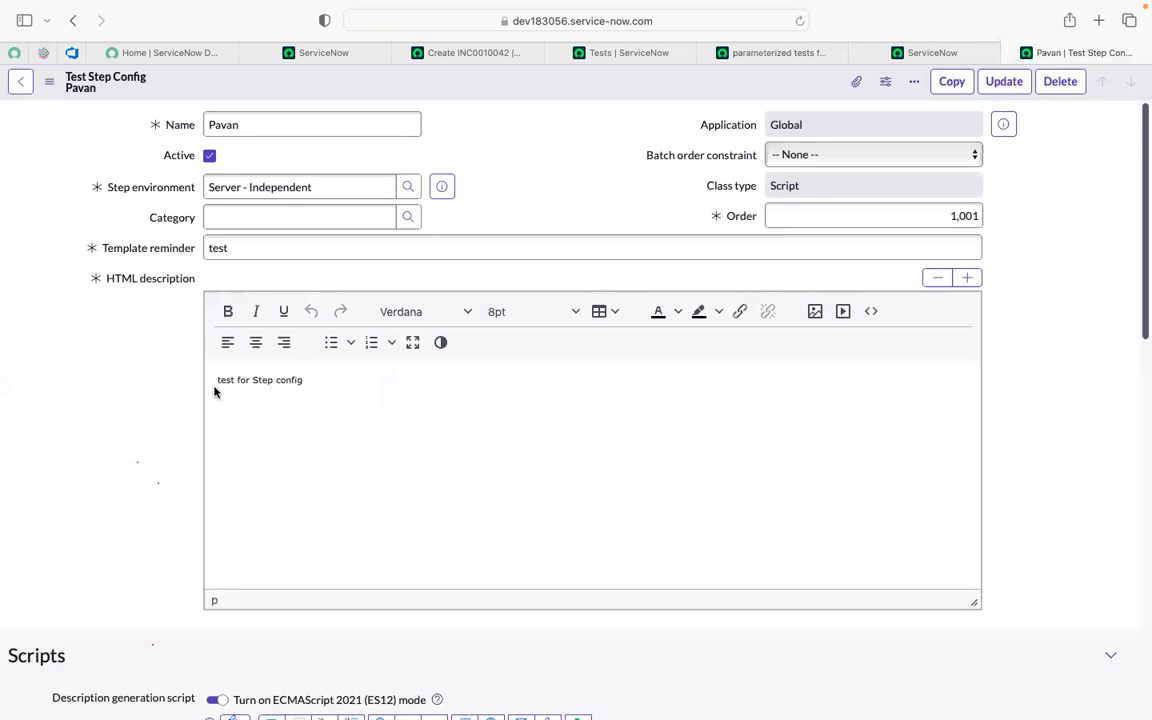
left_click(312, 384)
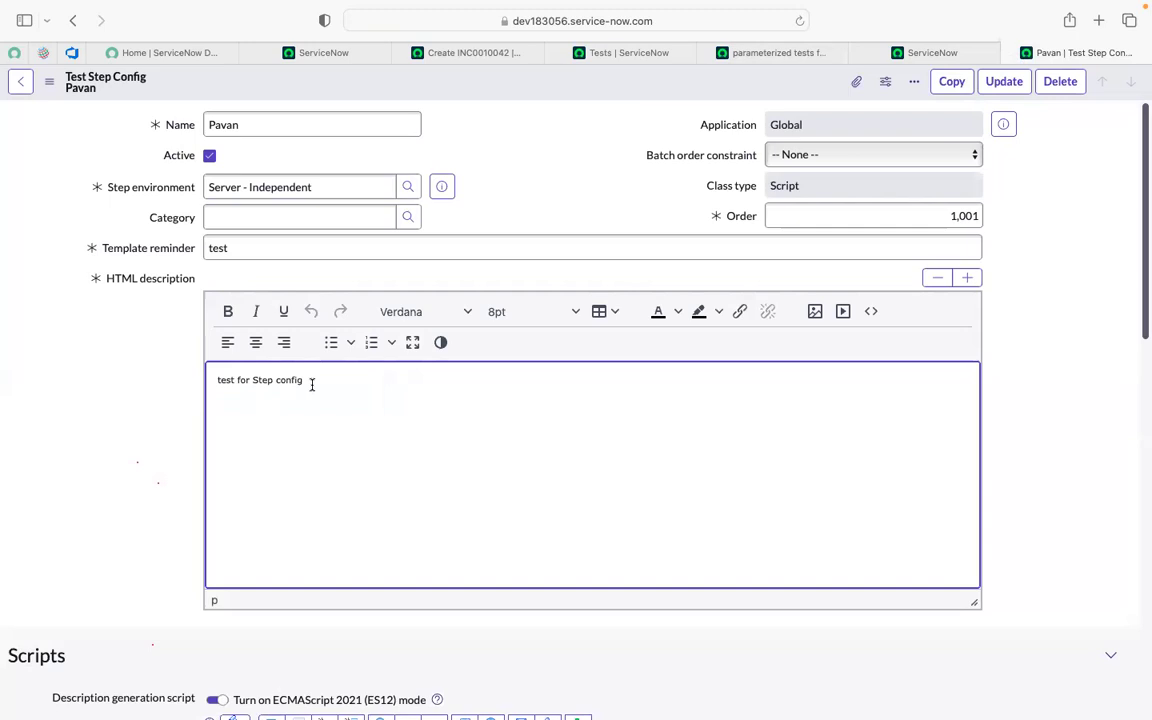
left_click(805, 47)
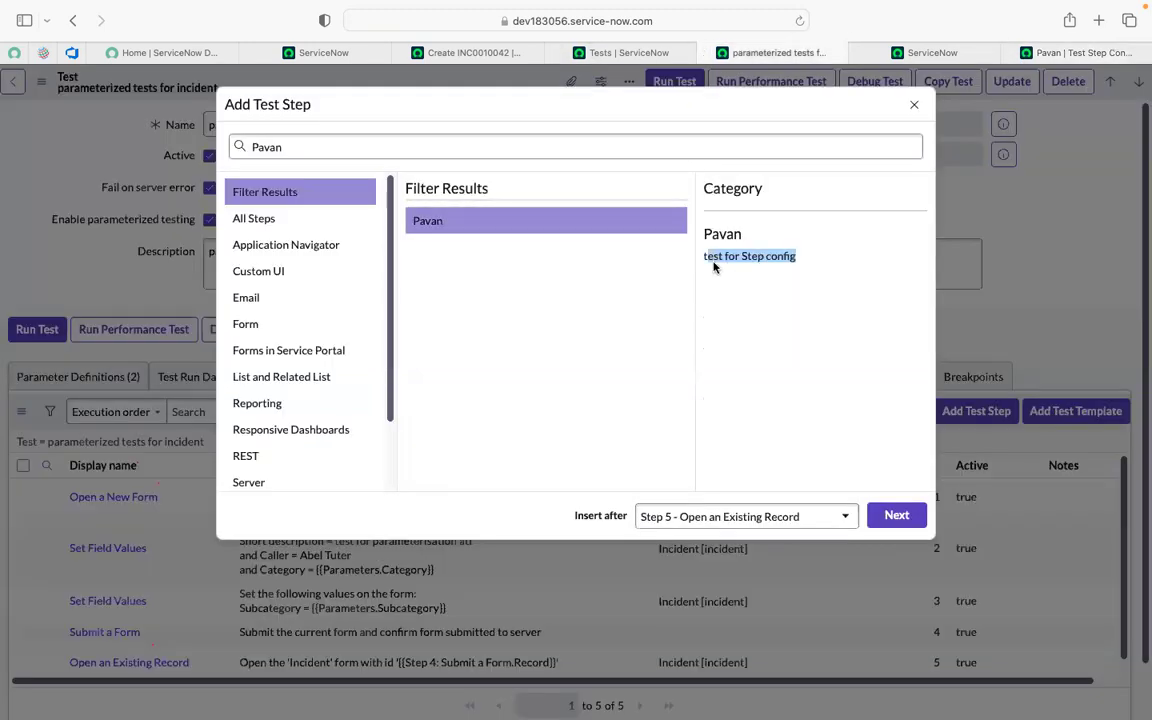
left_click(450, 223)
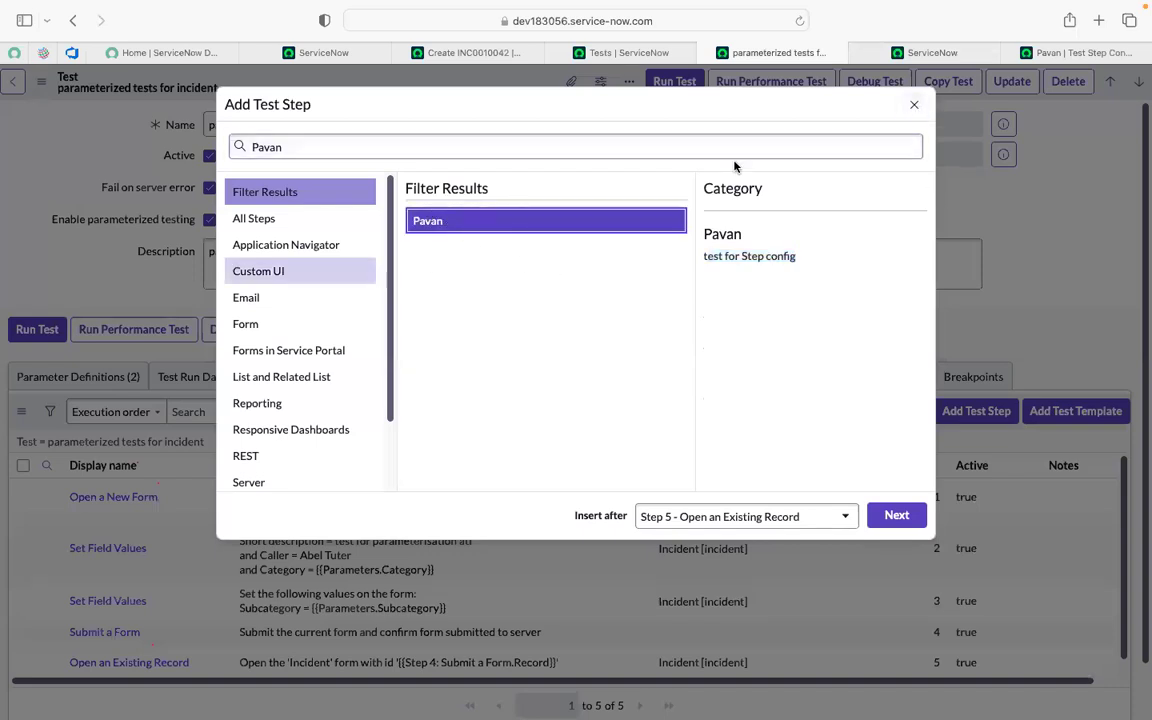
Close the Add Test Step dialog without adding the custom step and review the test's existing steps.
left_click(913, 106)
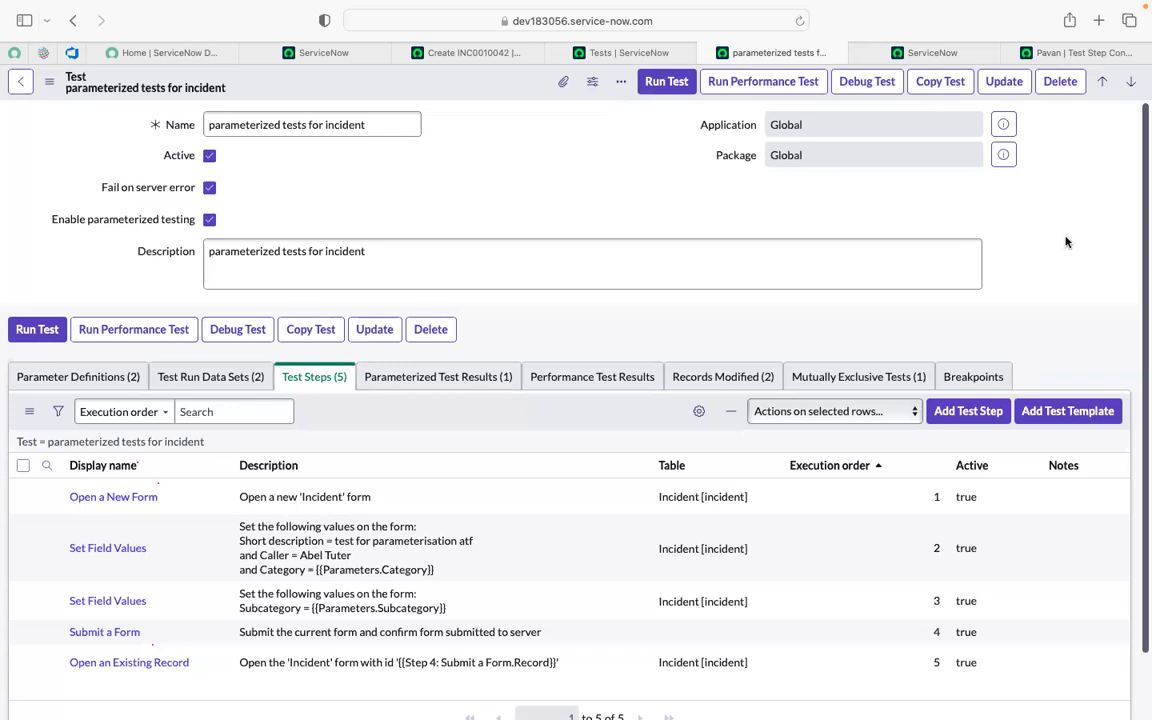
scroll(1065, 242, "down", 2)
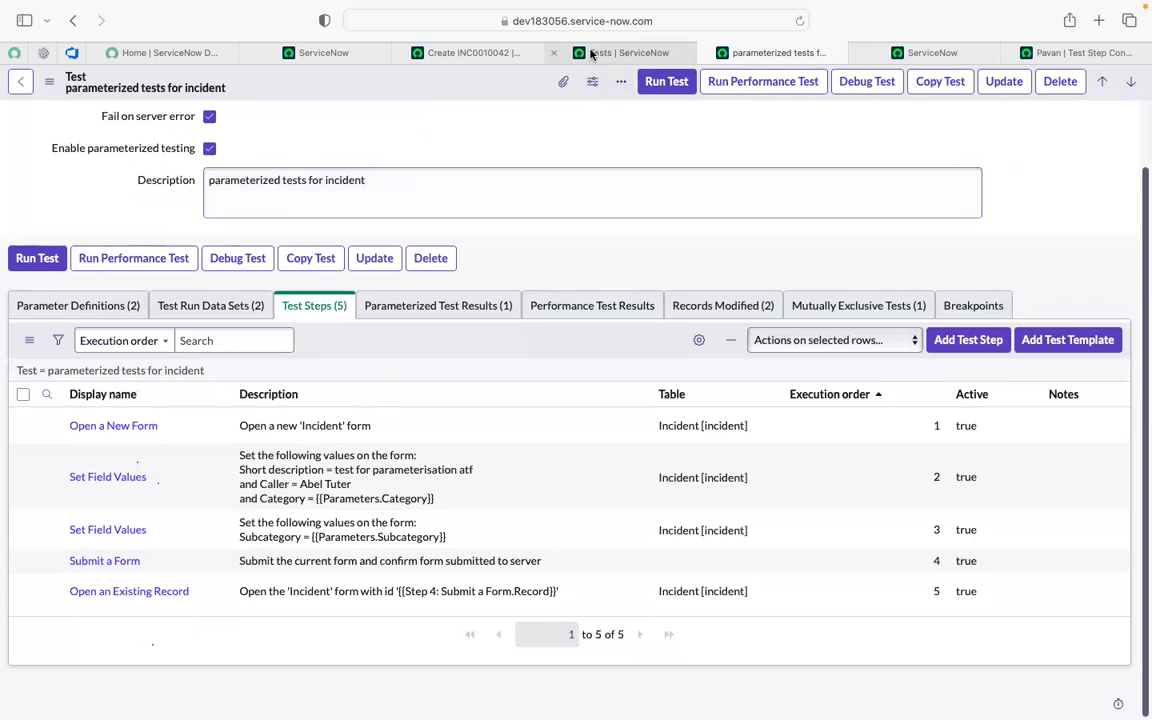
mouse_move(591, 54)
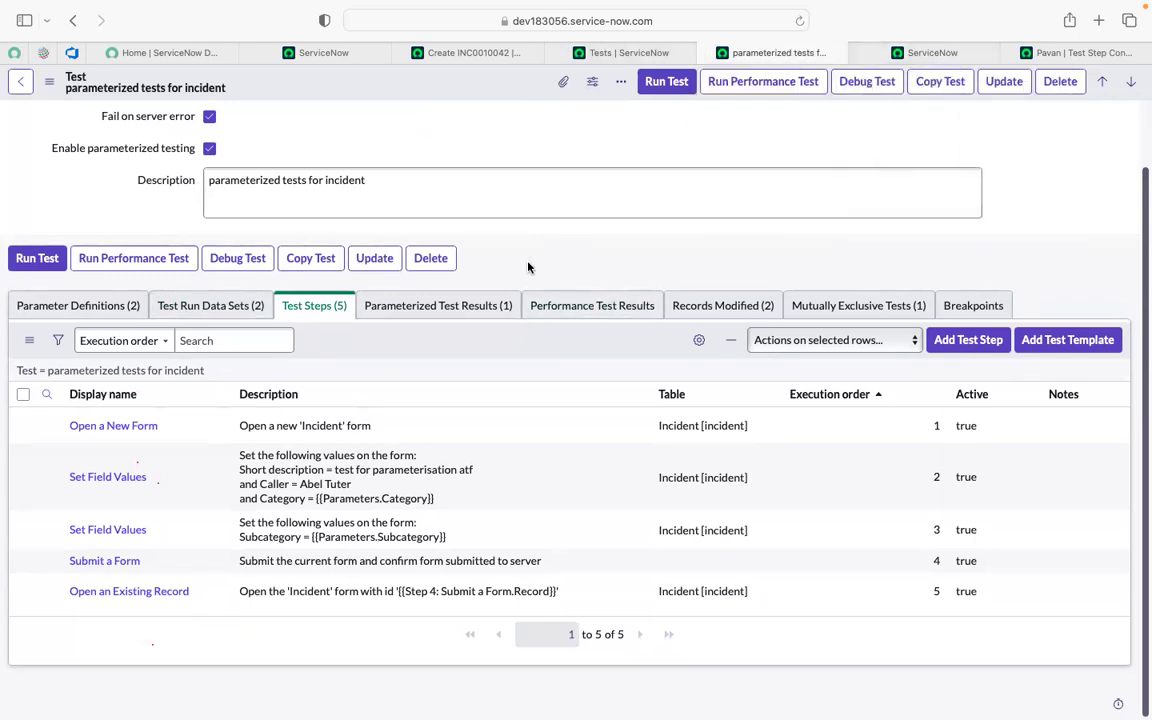
scroll(528, 267, "up", 2)
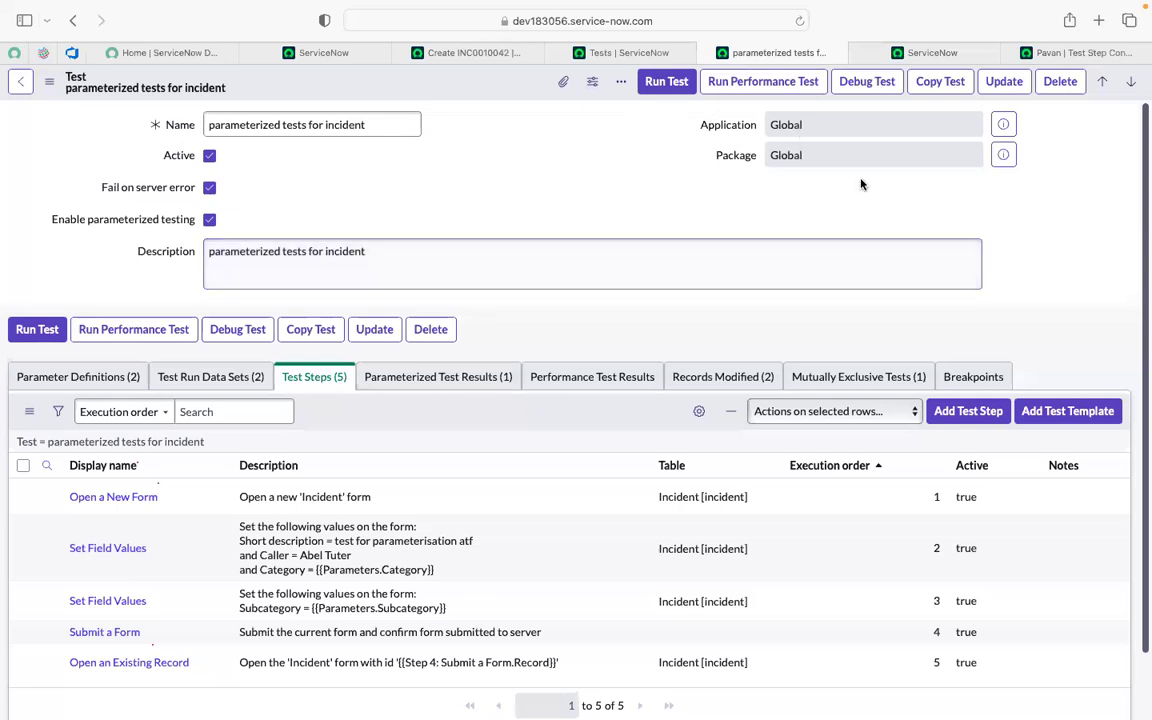